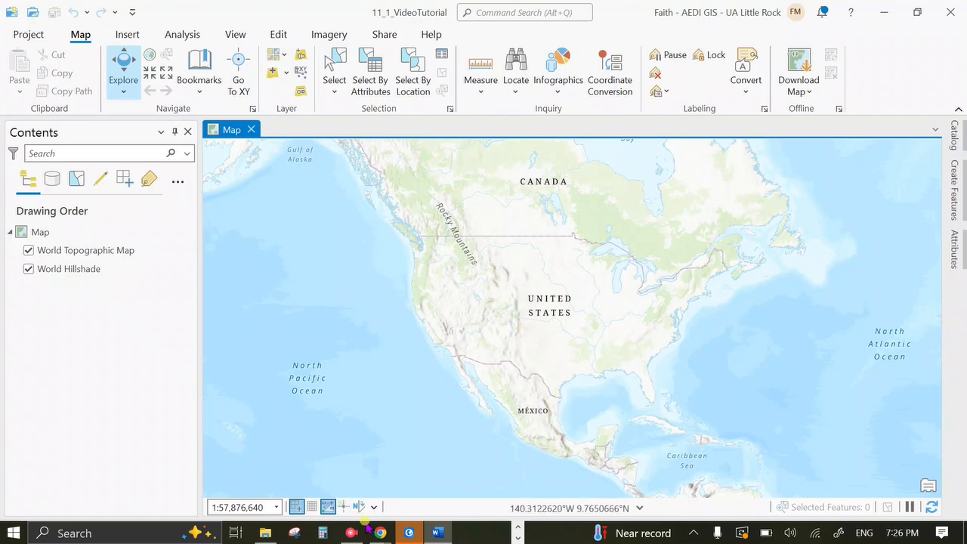
# - Switch to Chrome and open the Data Catalog of Little Rock's Data Hub
pyautogui.moveTo(380, 532)
pyautogui.click(469, 472)
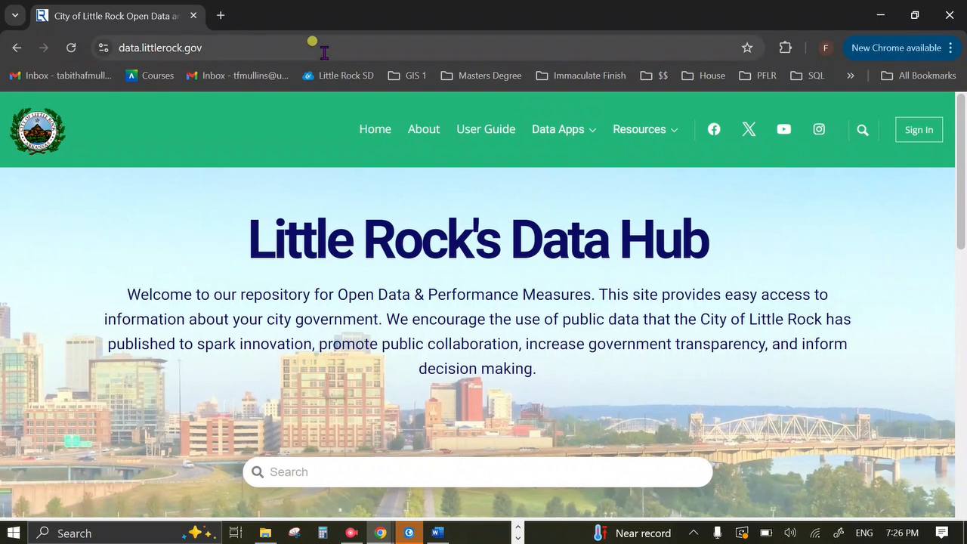
pyautogui.click(578, 134)
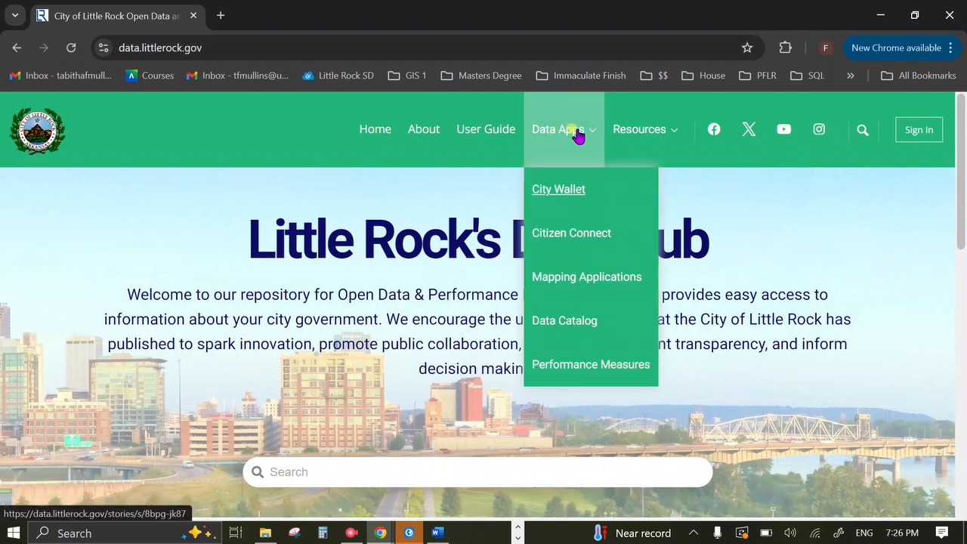
pyautogui.click(592, 327)
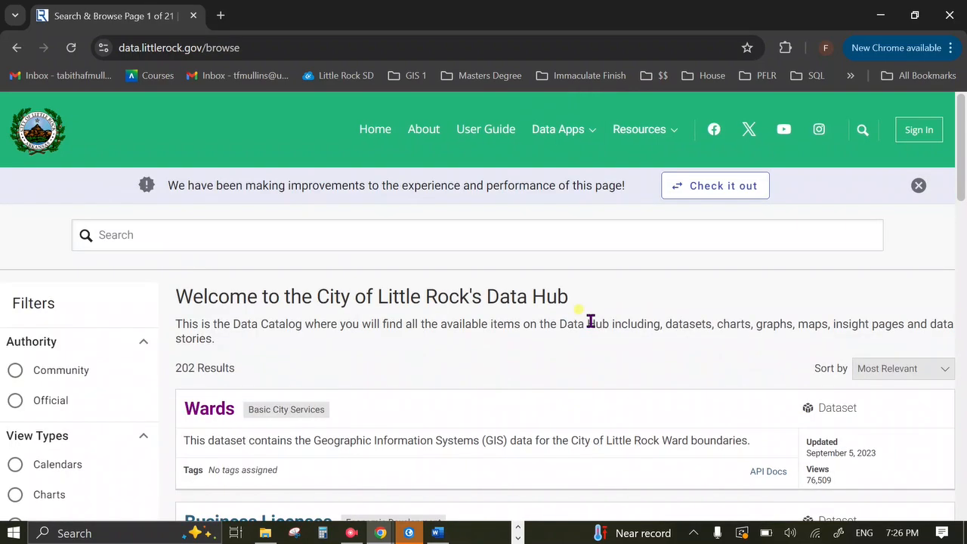
# - Find the Wards dataset in the catalog results and open its page
pyautogui.scroll(-3, 590, 322)
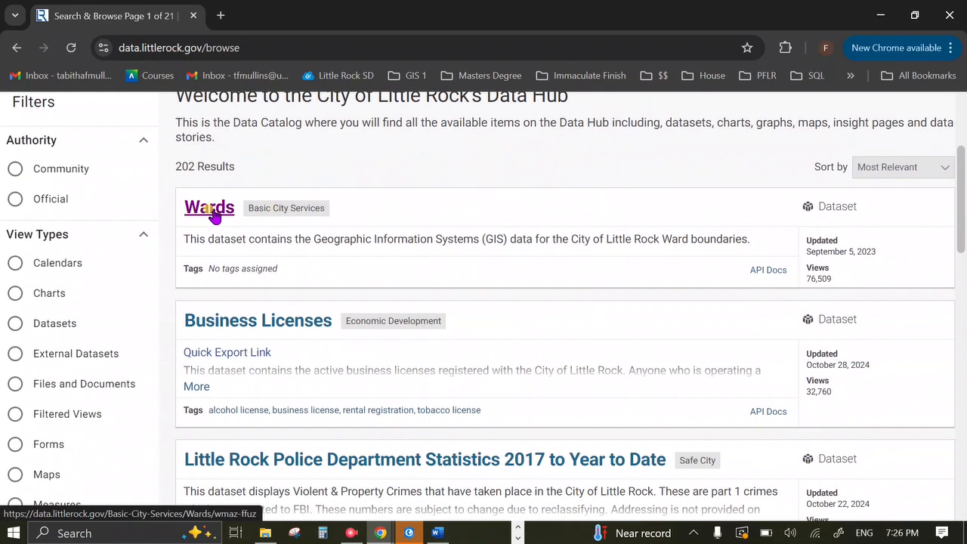
pyautogui.scroll(2, 520, 166)
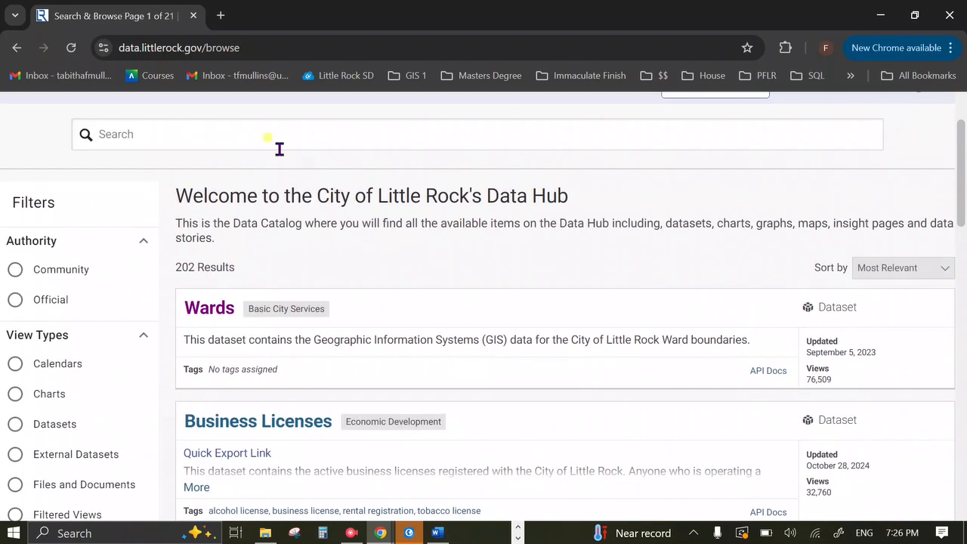
pyautogui.click(224, 128)
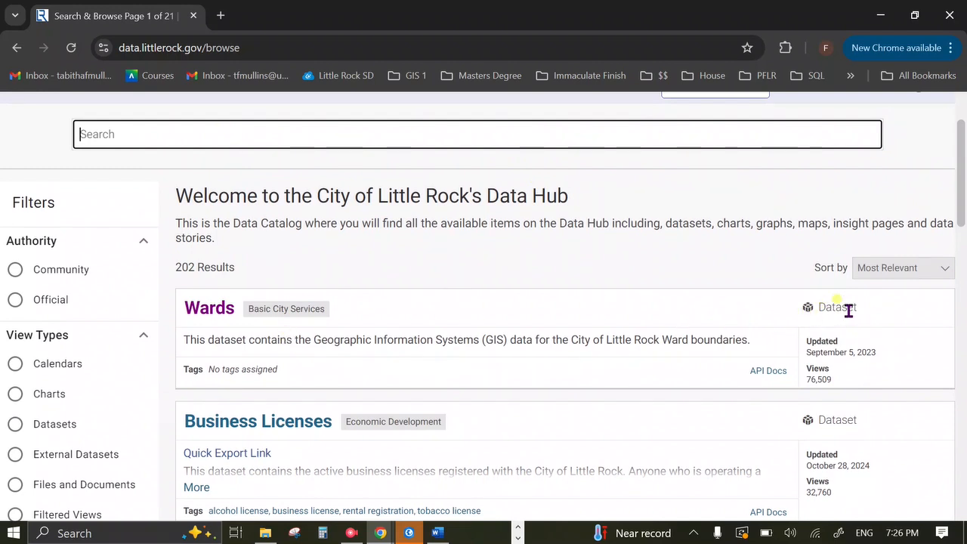
pyautogui.click(190, 316)
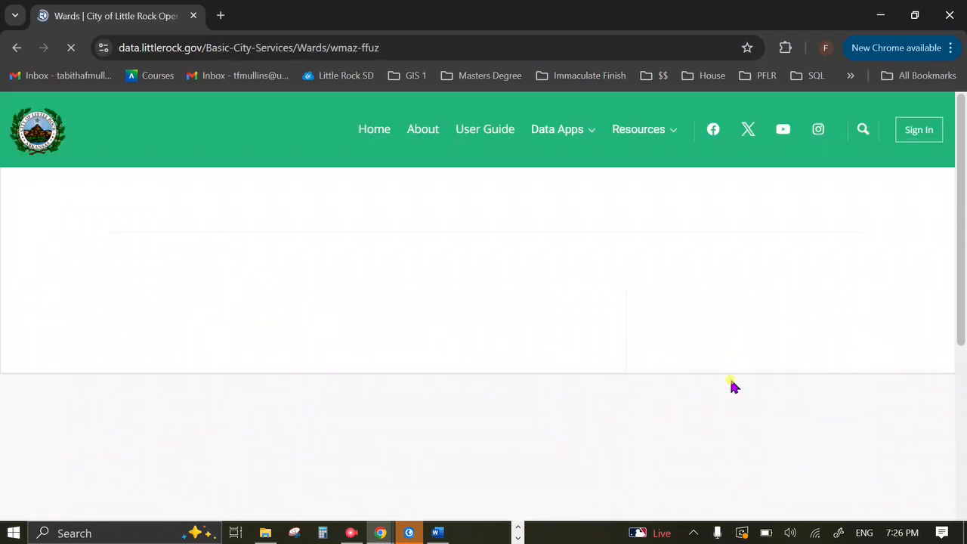
# - Export the Wards dataset in Shapefile format, download and open the archive, and close the browser
pyautogui.click(895, 188)
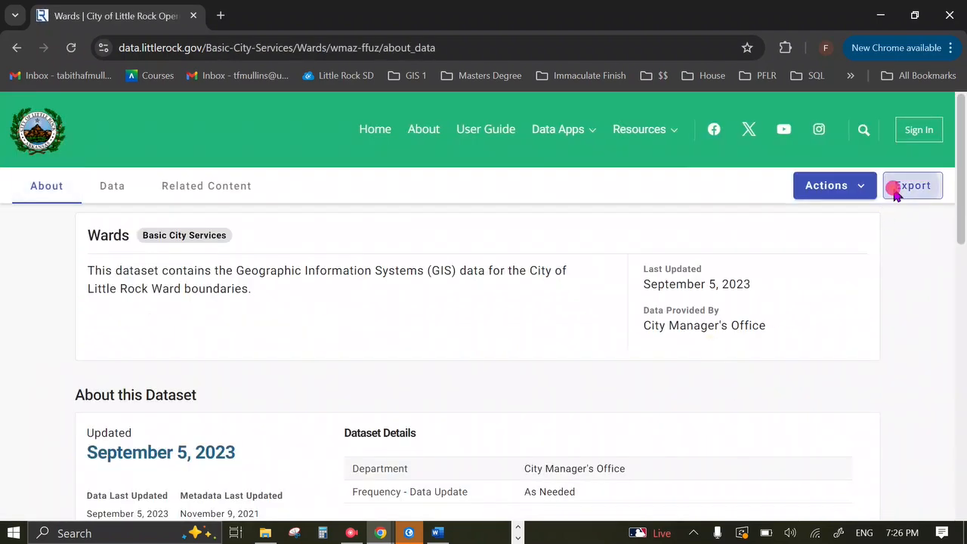
pyautogui.click(466, 324)
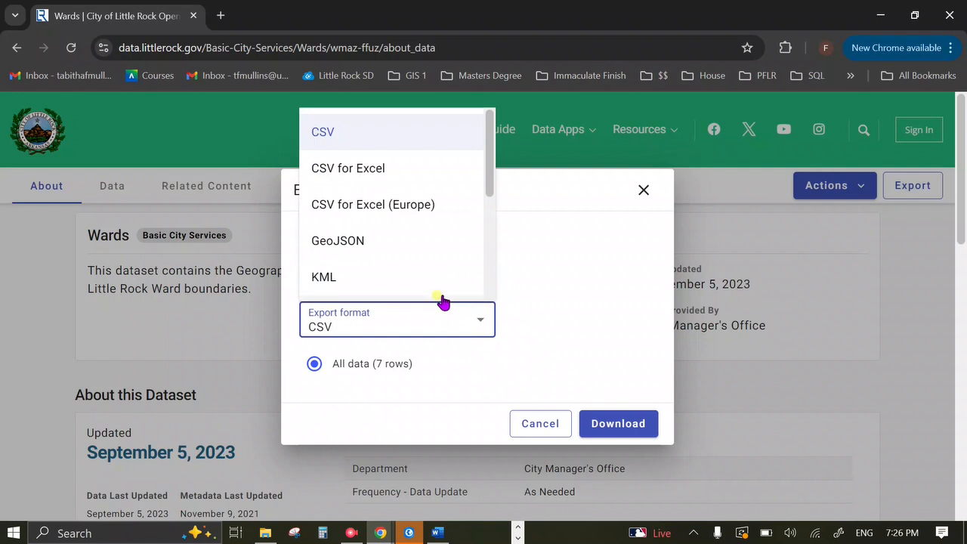
pyautogui.scroll(-3, 420, 213)
pyautogui.click(377, 212)
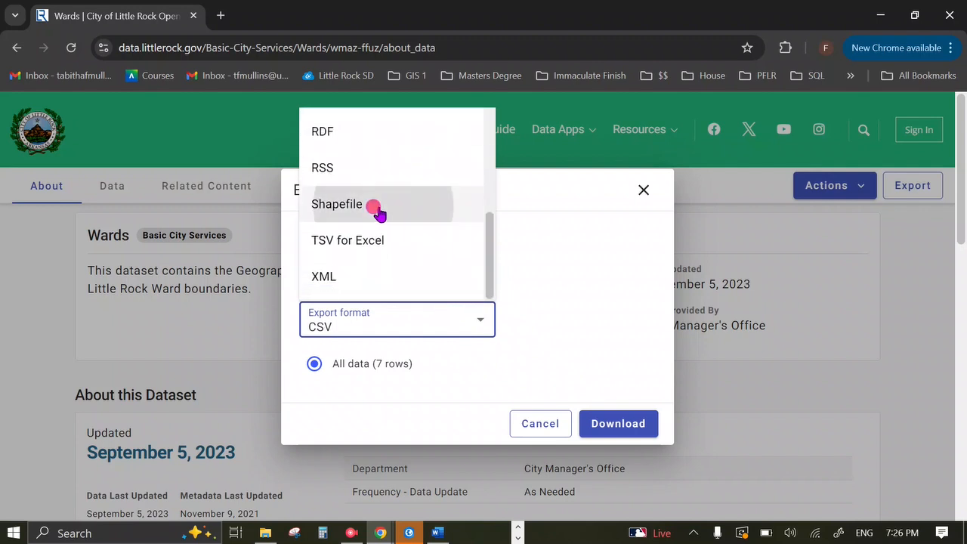
pyautogui.click(614, 424)
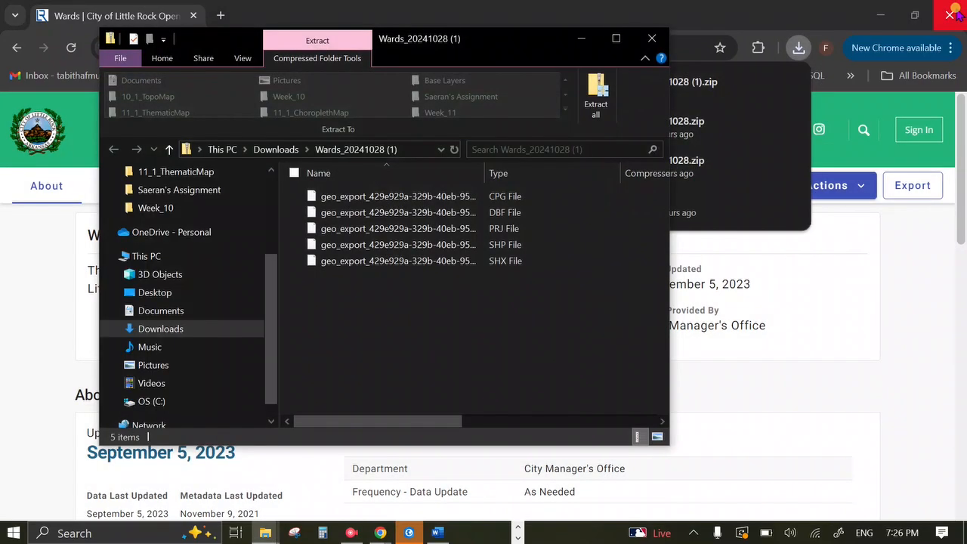
pyautogui.click(950, 14)
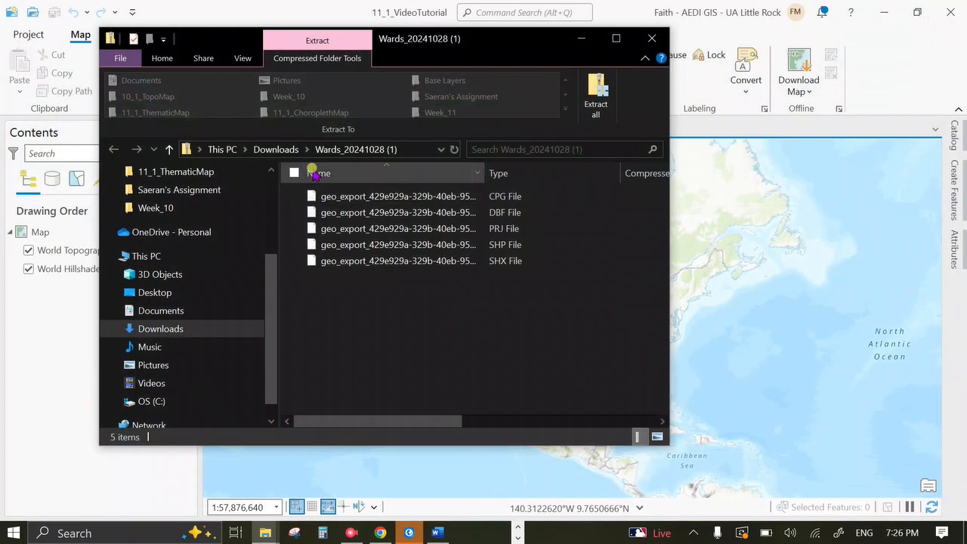
# - Copy the downloaded Wards_20241028 (1) archive from Downloads into the 11_1_ThematicMap folder
pyautogui.click(177, 331)
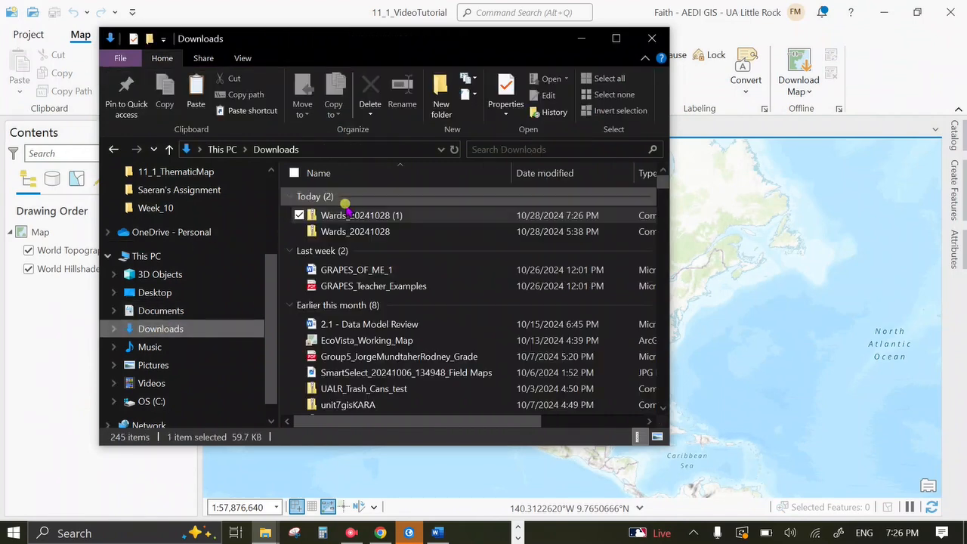
pyautogui.doubleClick(361, 215)
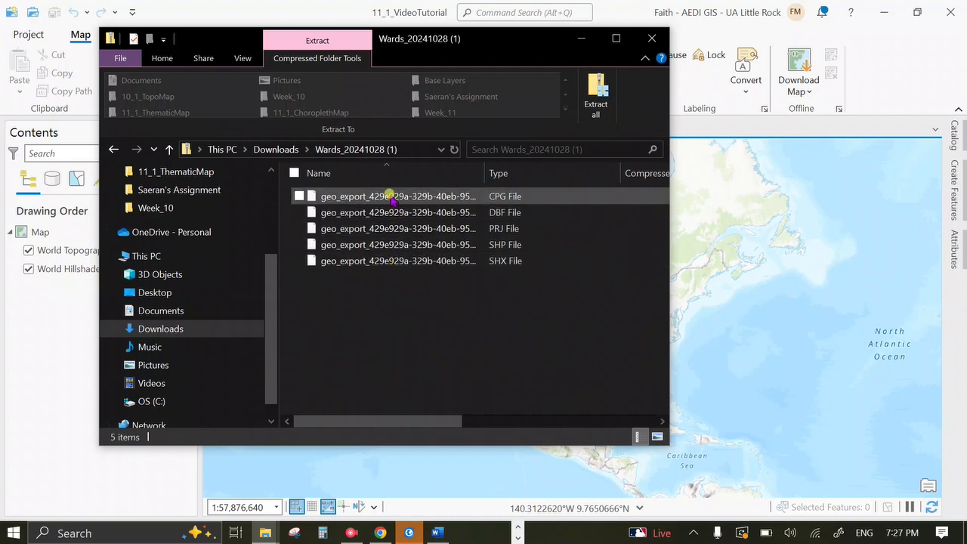
pyautogui.click(276, 149)
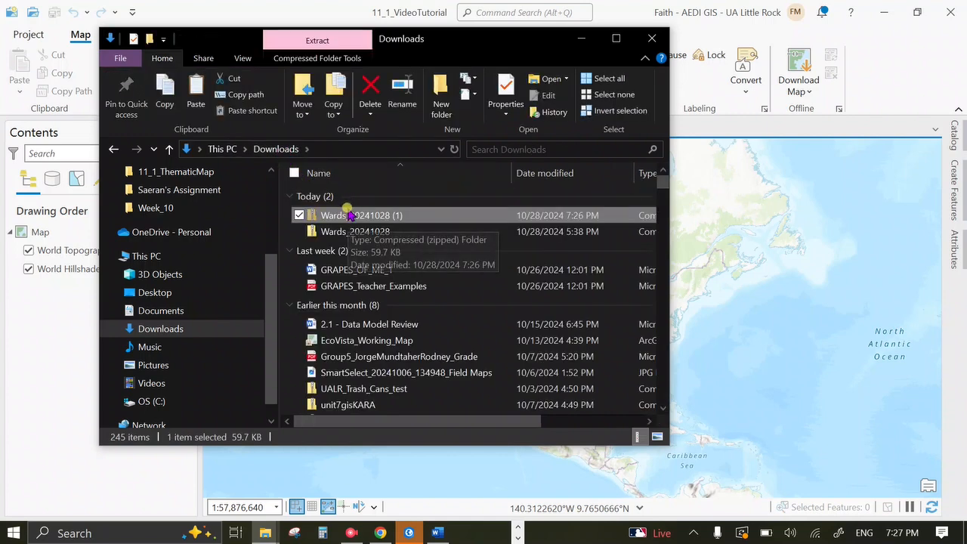
pyautogui.moveTo(265, 533)
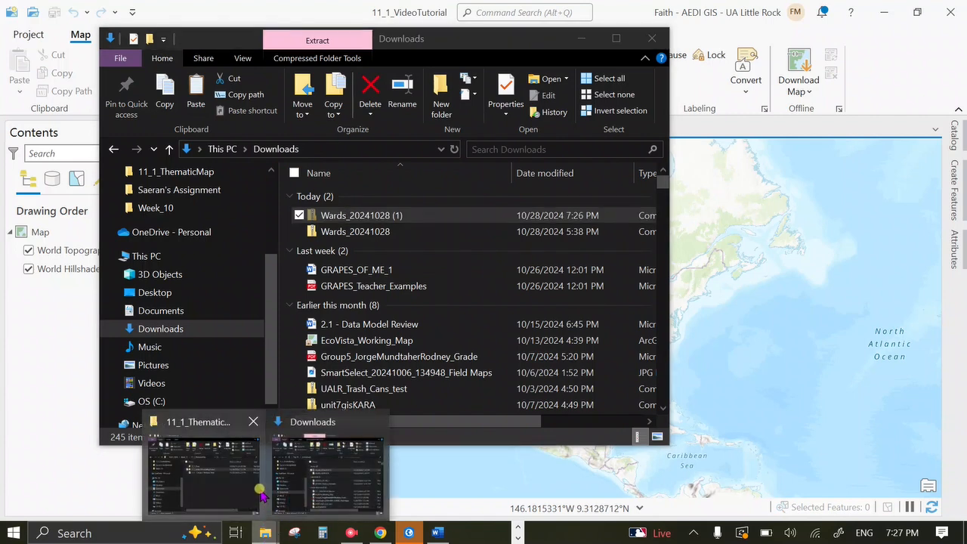
pyautogui.click(232, 480)
pyautogui.click(650, 40)
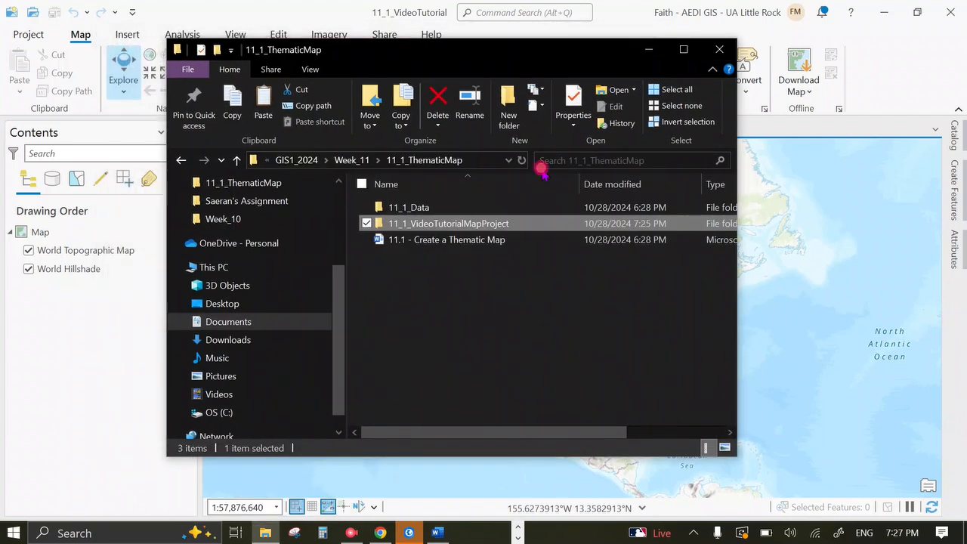
pyautogui.click(451, 292)
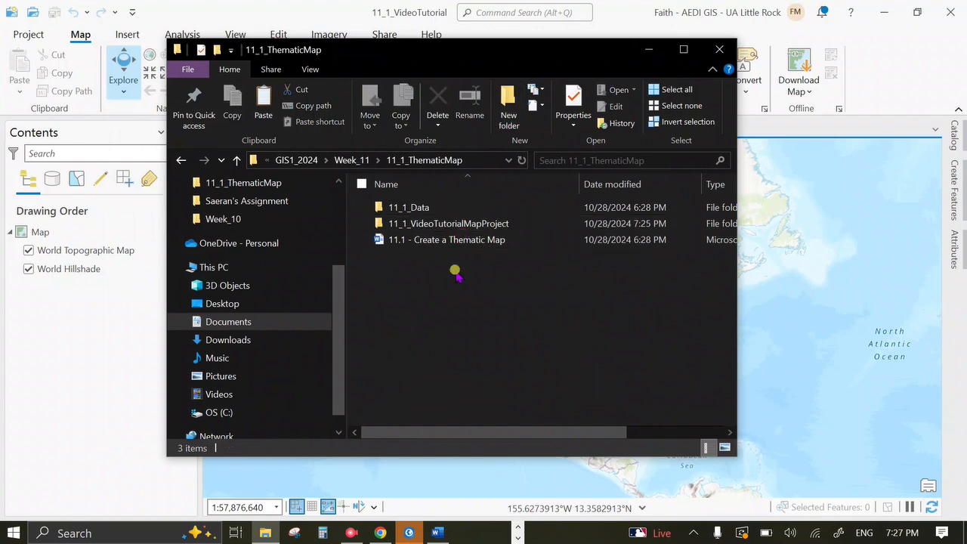
pyautogui.hotkey('ctrl', 'v')
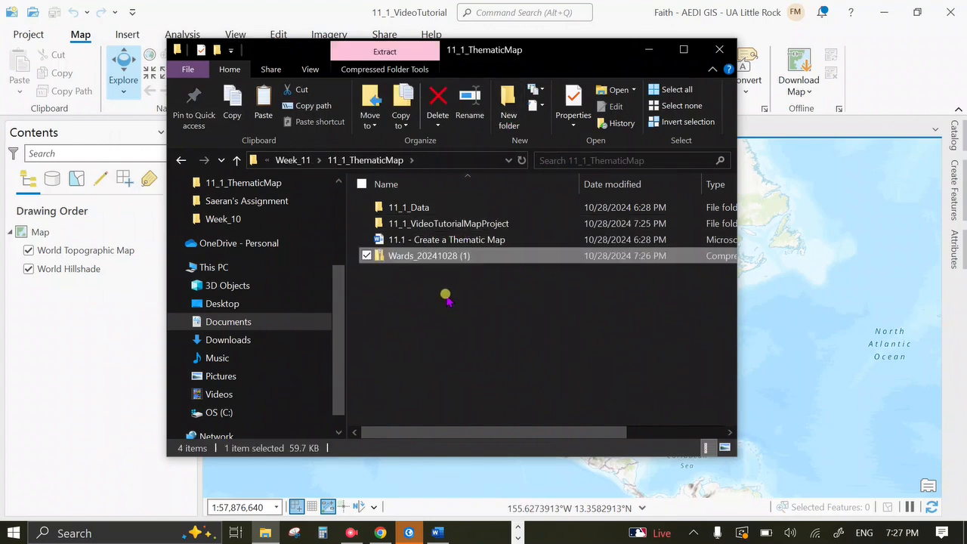
# - Extract the Wards_20241028 (1) archive inside 11_1_ThematicMap and delete the zipped copy
pyautogui.rightClick(436, 261)
pyautogui.click(347, 216)
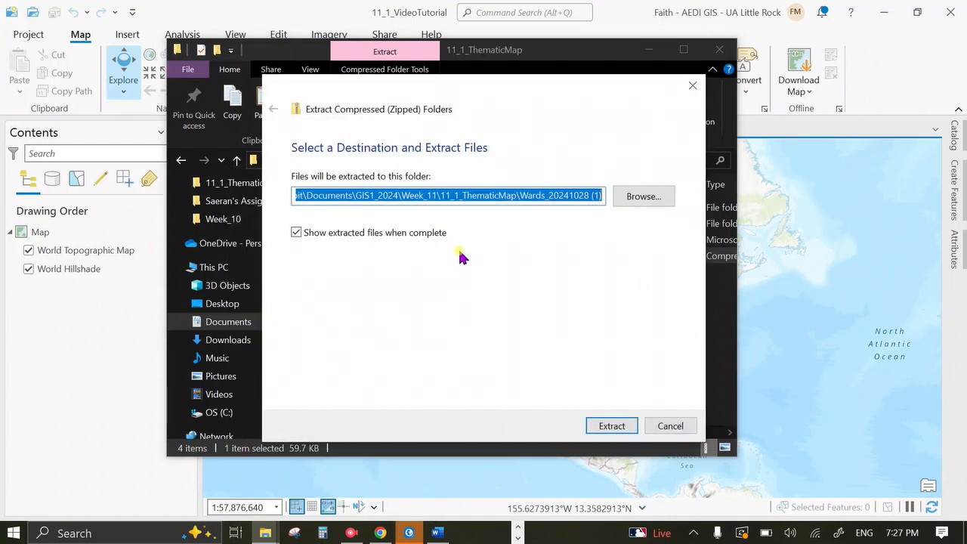
pyautogui.click(620, 425)
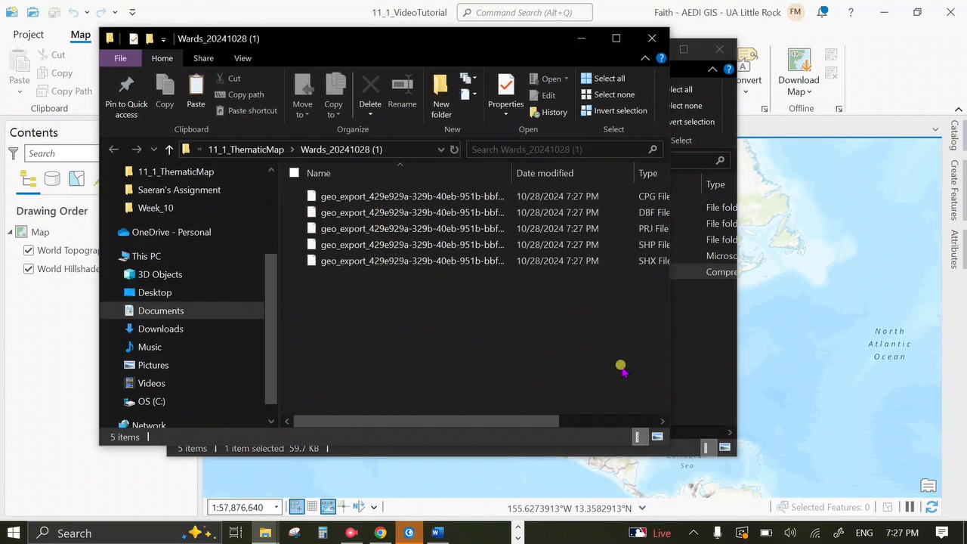
pyautogui.click(652, 38)
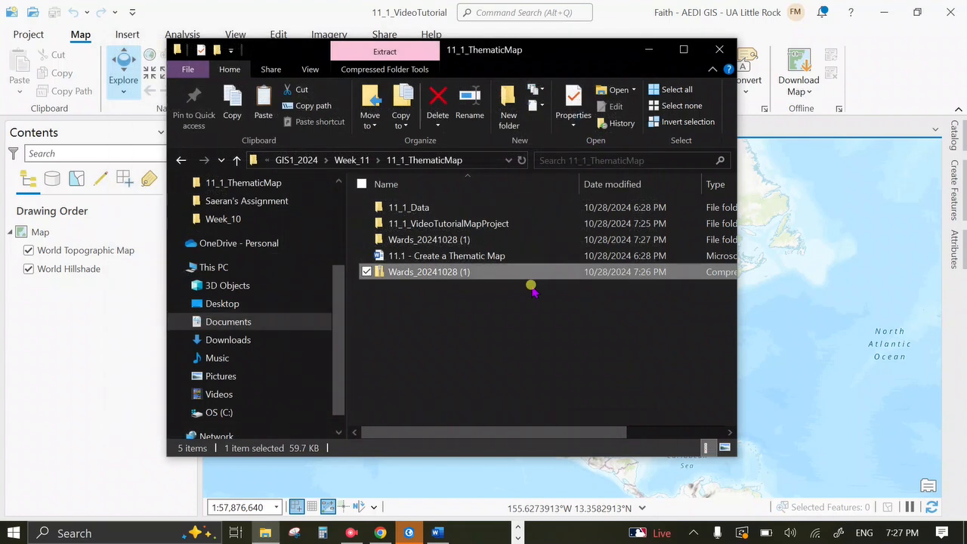
pyautogui.click(435, 105)
# - Rename the extracted Wards folder as LRWards and open it
pyautogui.click(453, 239)
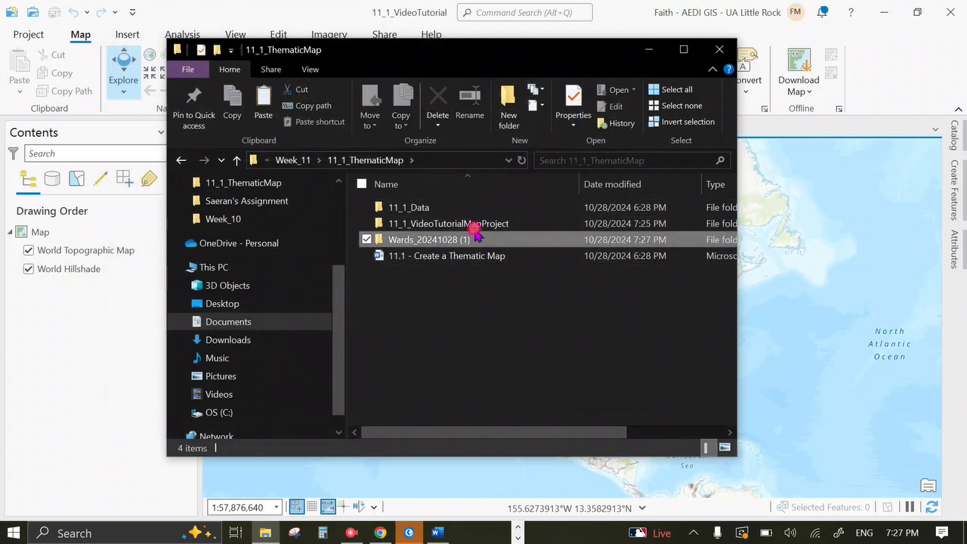
pyautogui.click(469, 102)
pyautogui.write('LR')
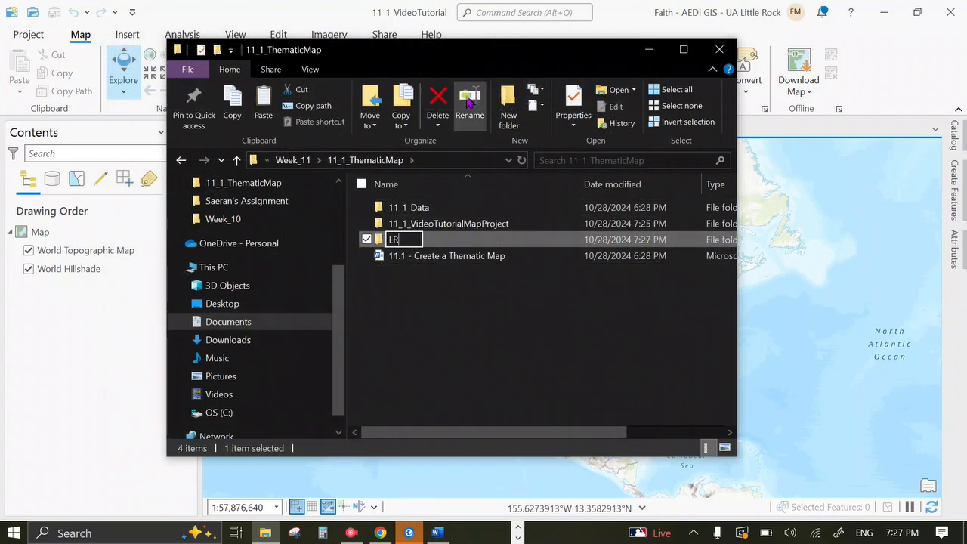
pyautogui.write('Ward')
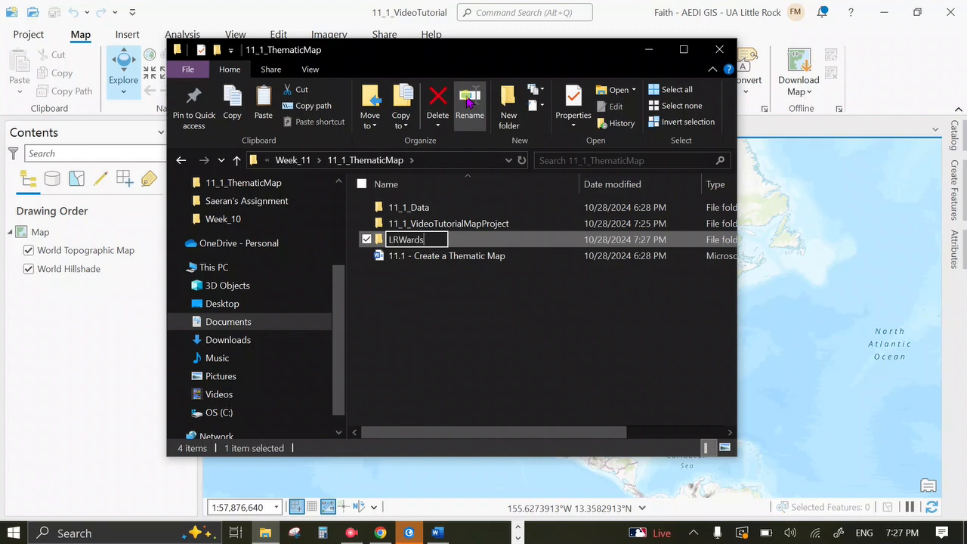
pyautogui.write('s')
pyautogui.press('Return')
pyautogui.press('Return')
# - Rename all five geo_export shapefile components in the LRWards folder as LRWards
pyautogui.click(463, 206)
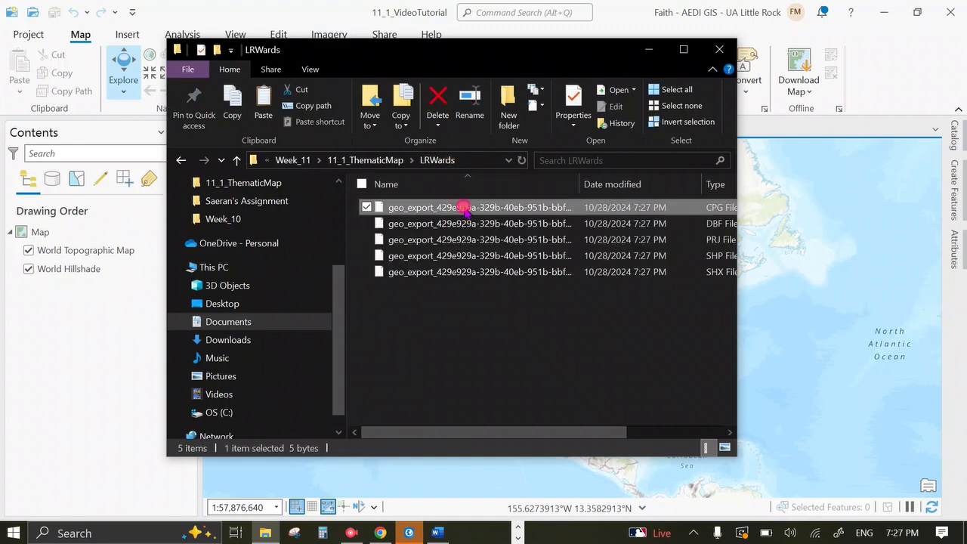
pyautogui.keyDown('shift'); pyautogui.click(462, 272); pyautogui.keyUp('shift')
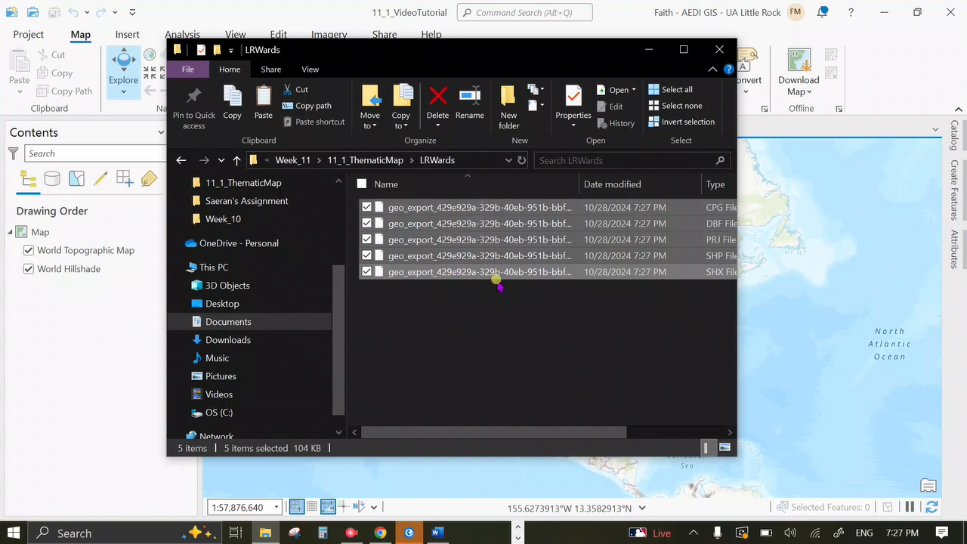
pyautogui.click(466, 114)
pyautogui.write('LR')
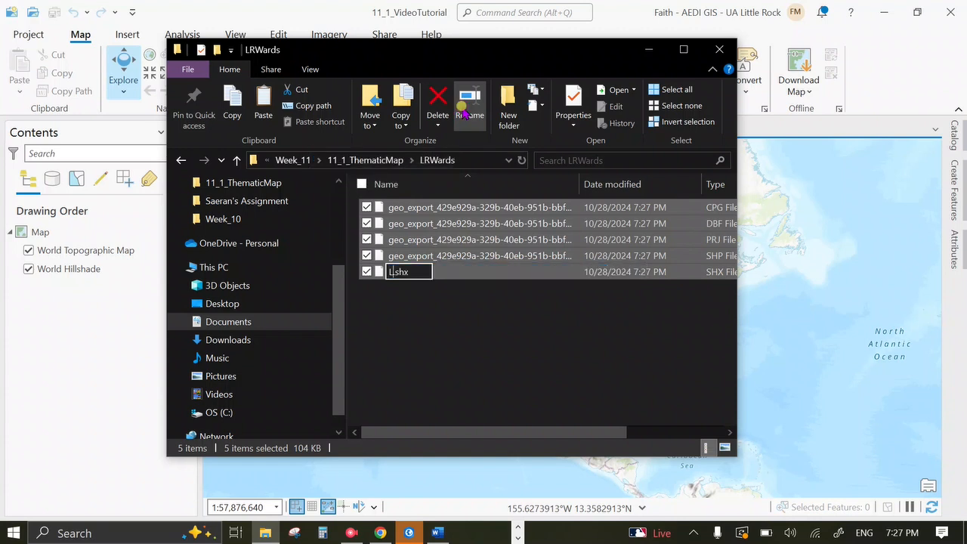
pyautogui.write('Wards')
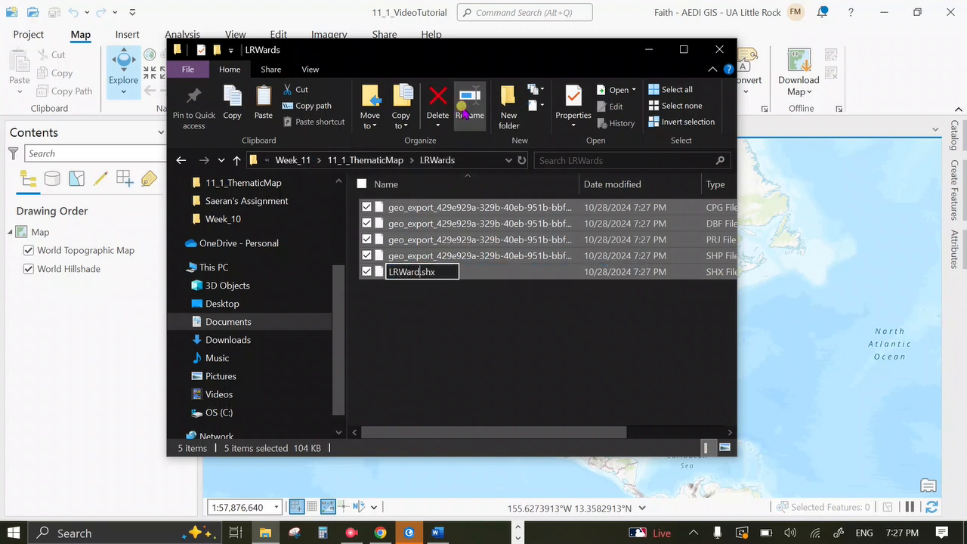
pyautogui.press('Return')
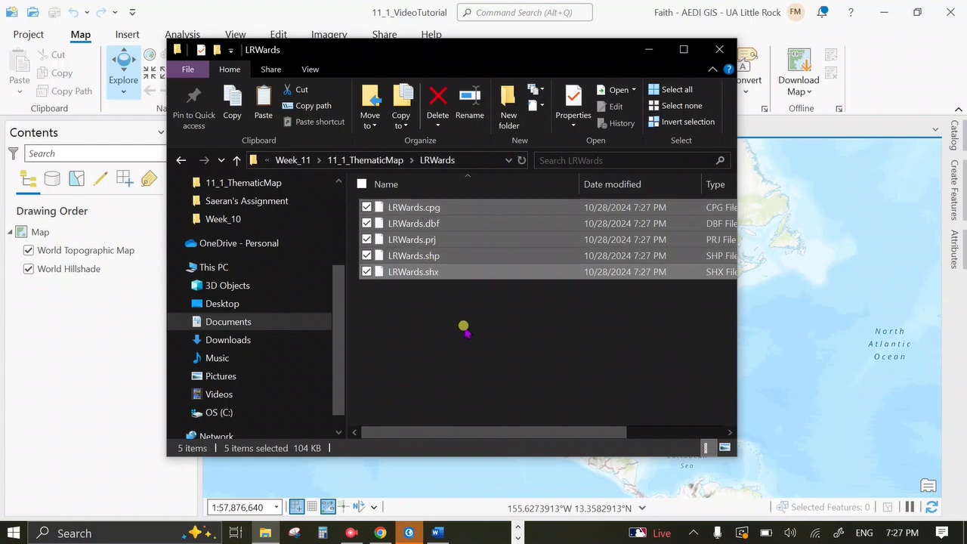
pyautogui.click(481, 343)
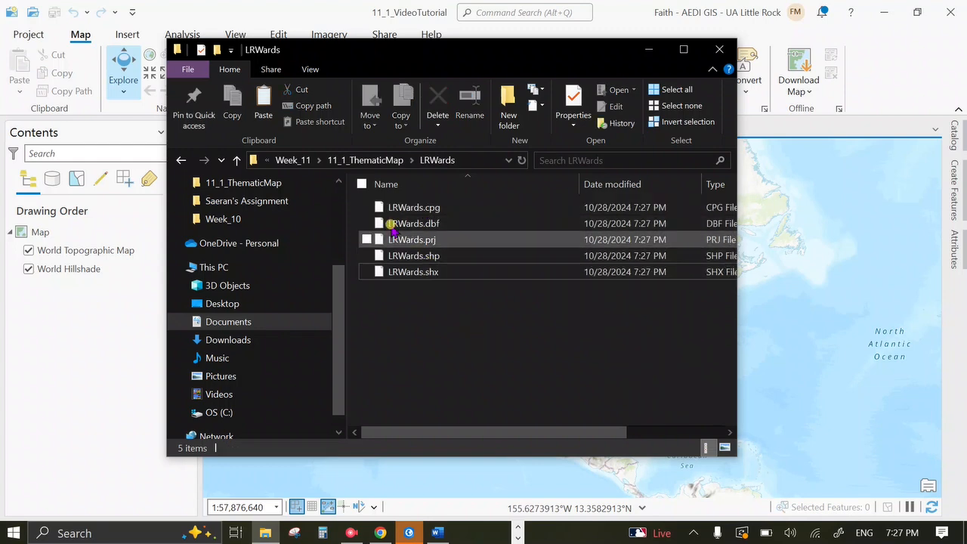
# - Go back to the 11_1_ThematicMap folder, switch to ArcGIS Pro and expand the project's Folders in the Catalog
pyautogui.click(363, 160)
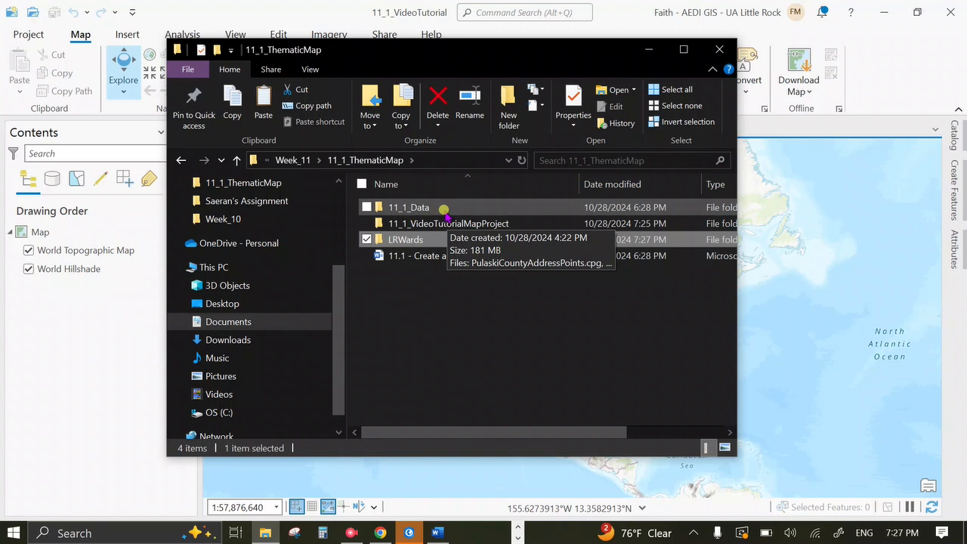
pyautogui.click(648, 52)
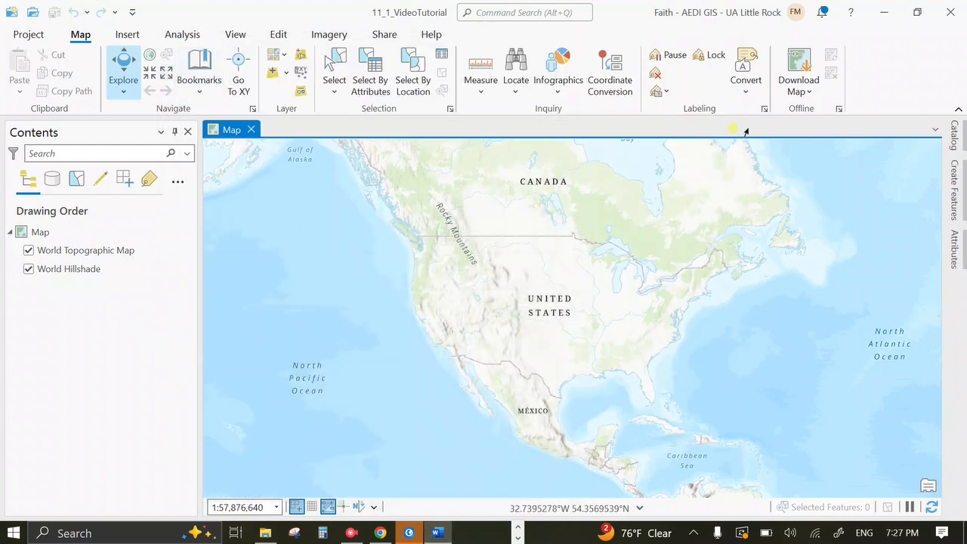
pyautogui.click(955, 139)
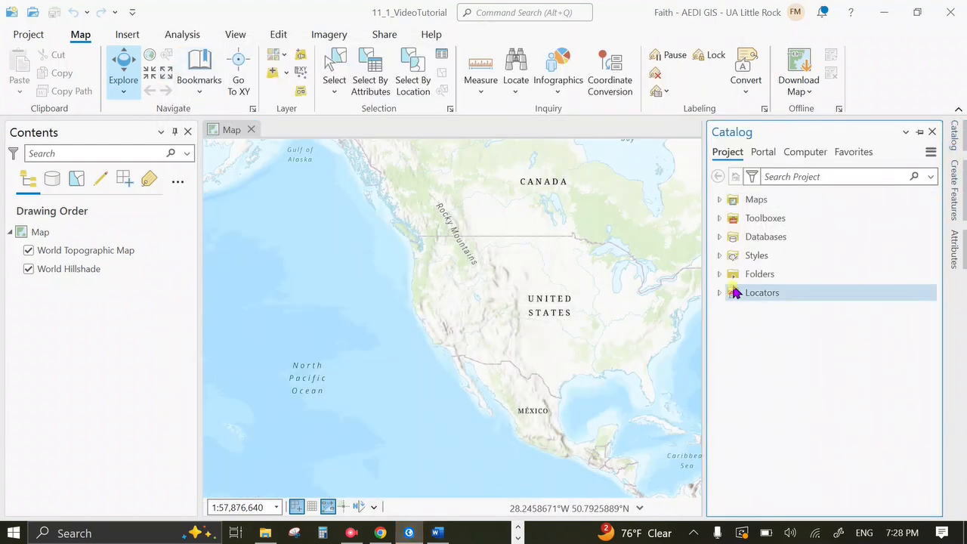
pyautogui.click(720, 275)
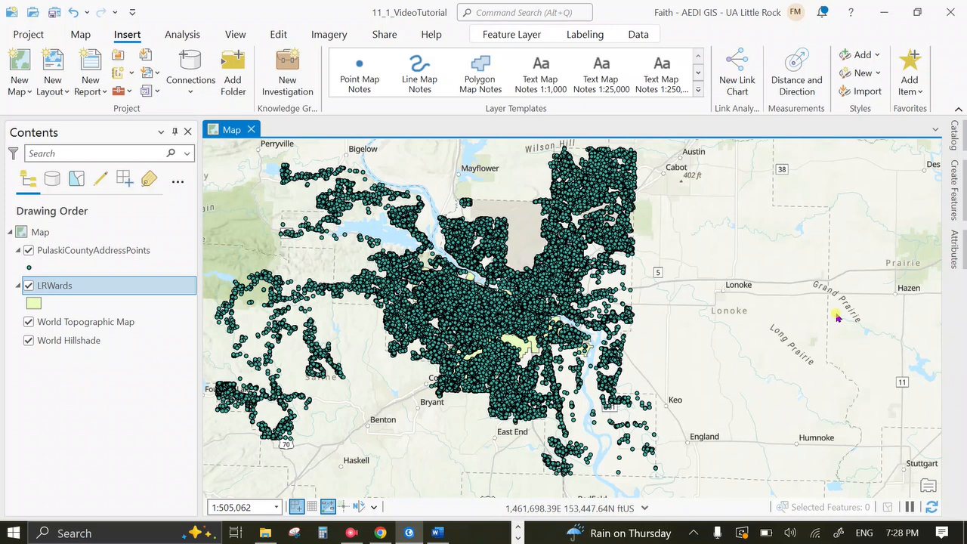
# - Hide the PulaskiCountyAddressPoints layer, then open the LRWards attribute table and enlarge it to review its records and fields
pyautogui.click(29, 250)
pyautogui.rightClick(68, 299)
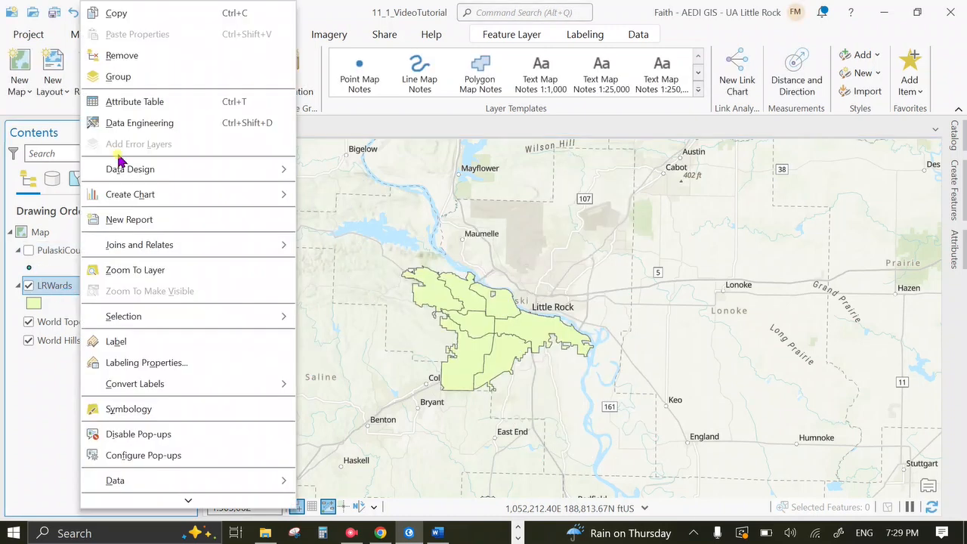
pyautogui.click(158, 101)
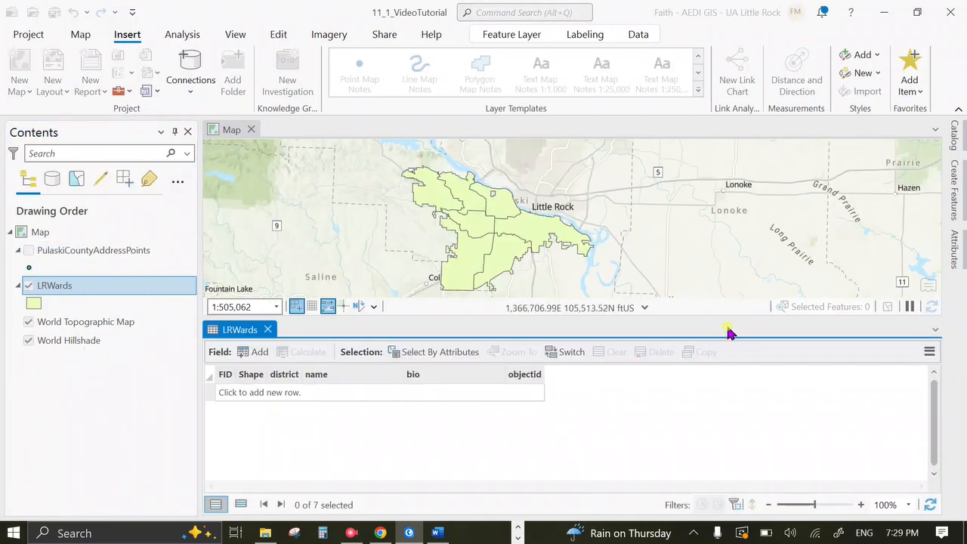
pyautogui.scroll(-1, 464, 442)
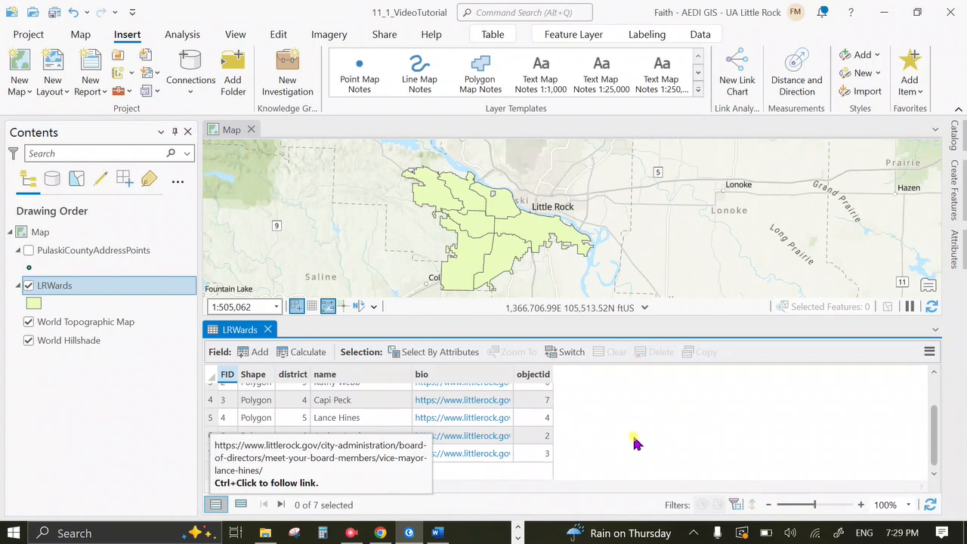
pyautogui.scroll(2, 635, 442)
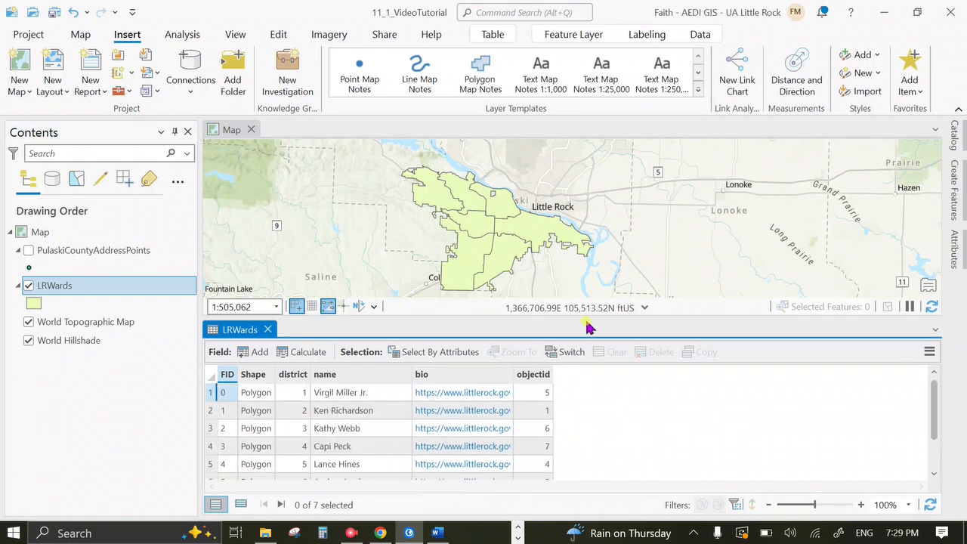
pyautogui.moveTo(586, 317); pyautogui.dragTo(580, 292)
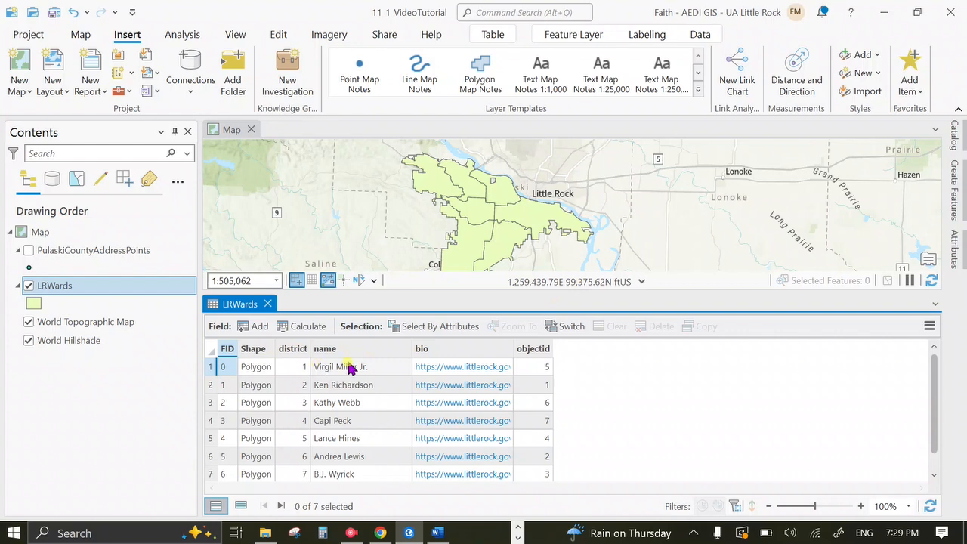
pyautogui.moveTo(354, 354)
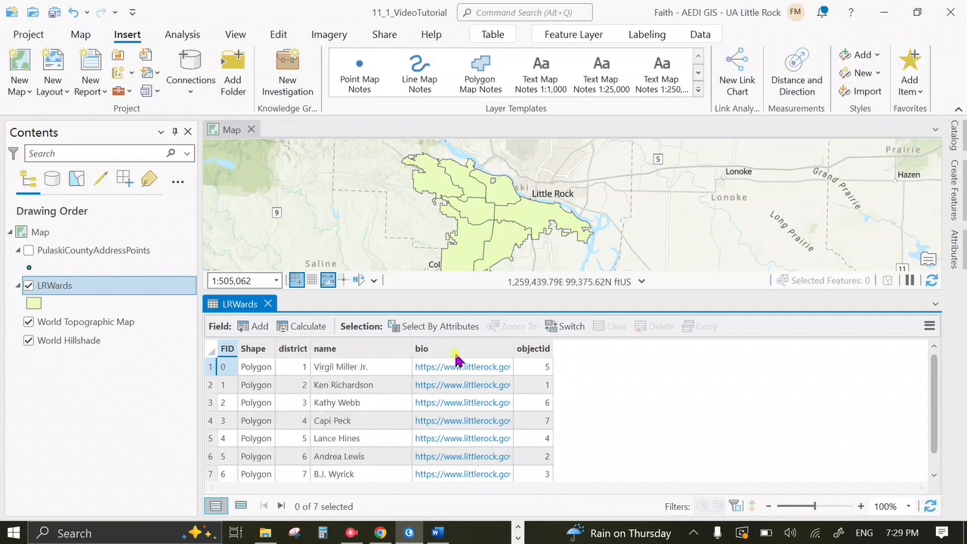
pyautogui.moveTo(525, 353)
# - Delete the objectid field from LRWards, save the field changes, and close the Fields view and attribute table
pyautogui.click(532, 351)
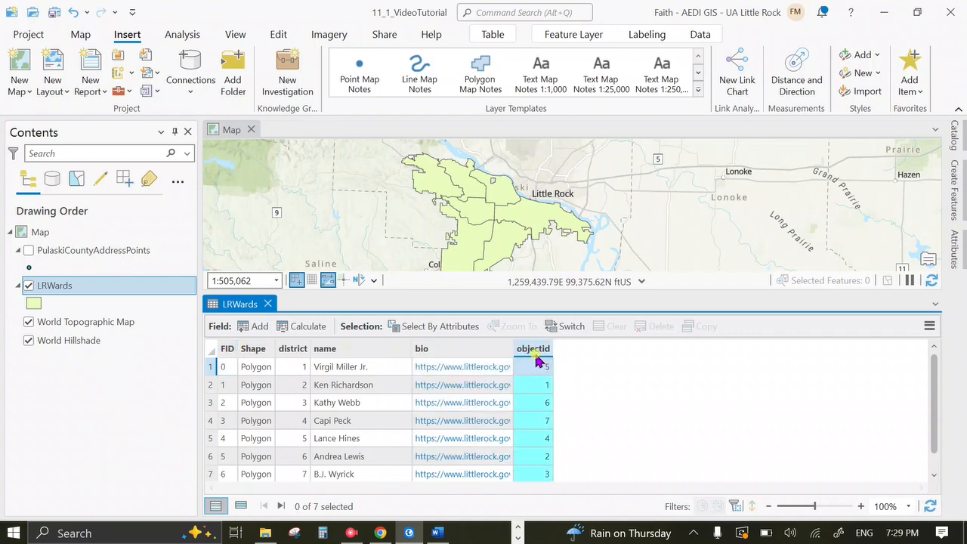
pyautogui.click(929, 326)
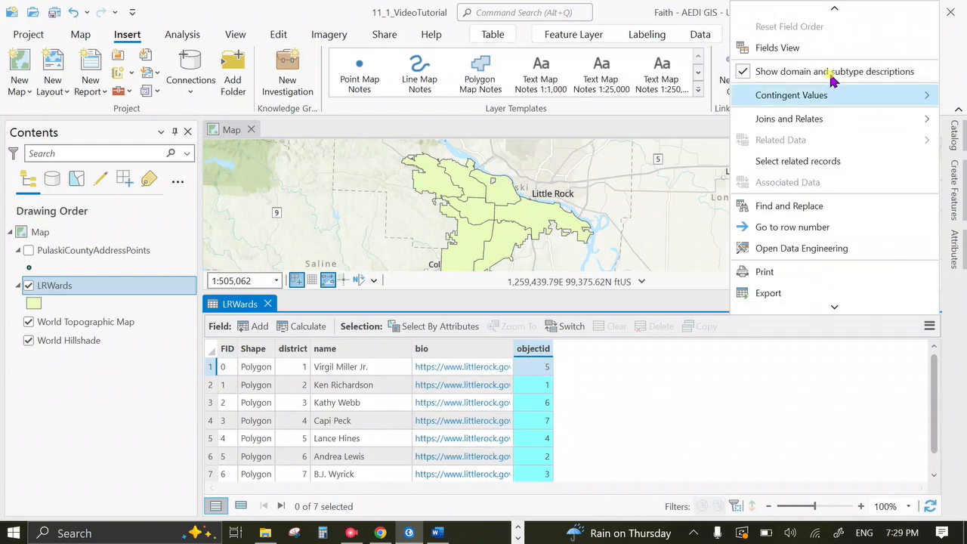
pyautogui.click(785, 47)
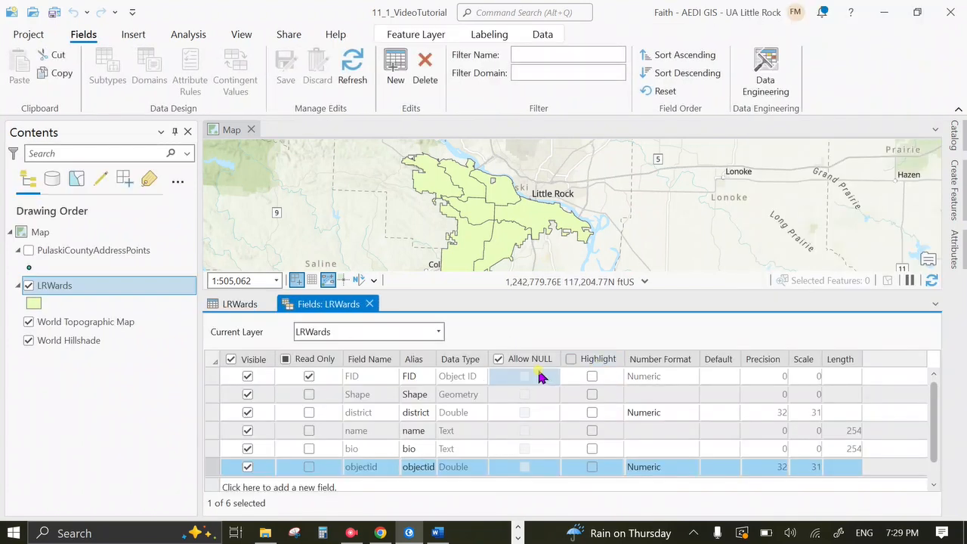
pyautogui.rightClick(212, 475)
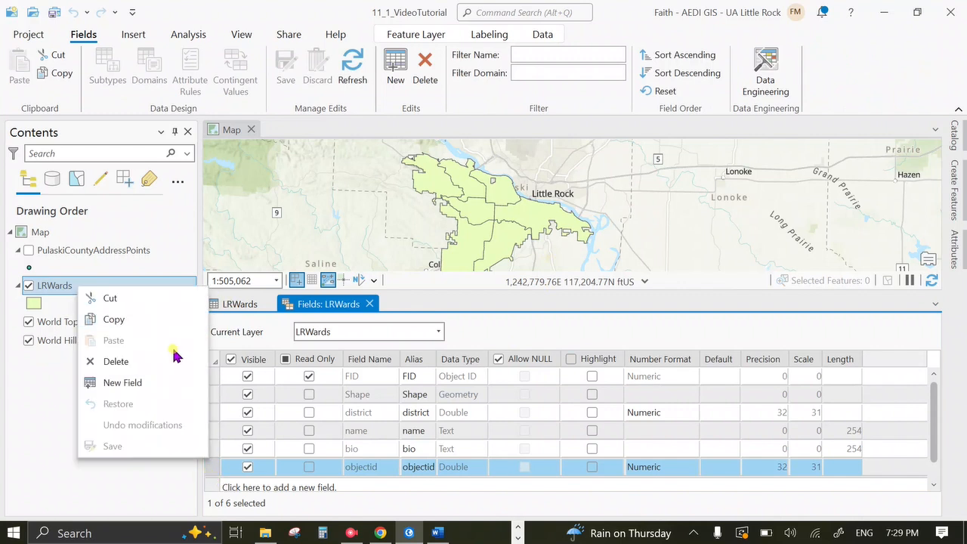
pyautogui.click(174, 360)
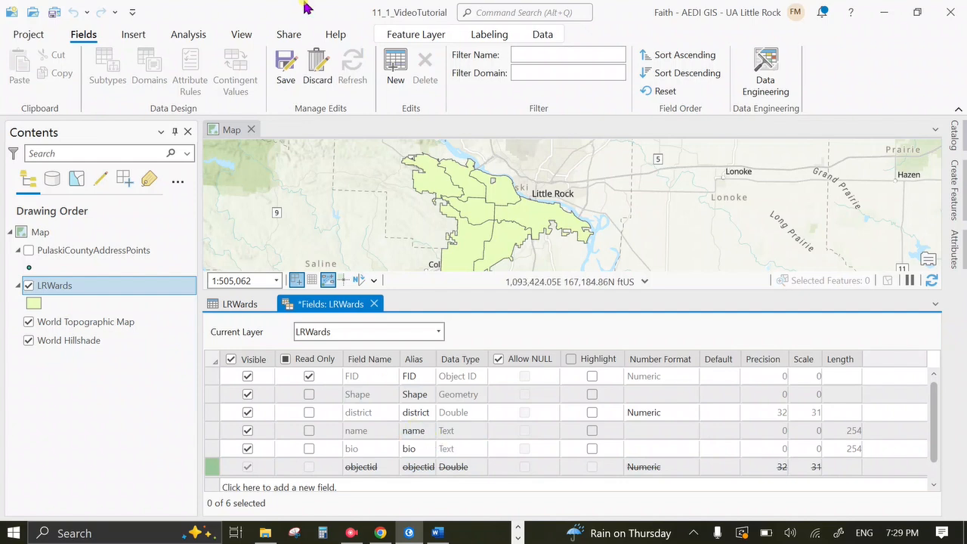
pyautogui.click(287, 69)
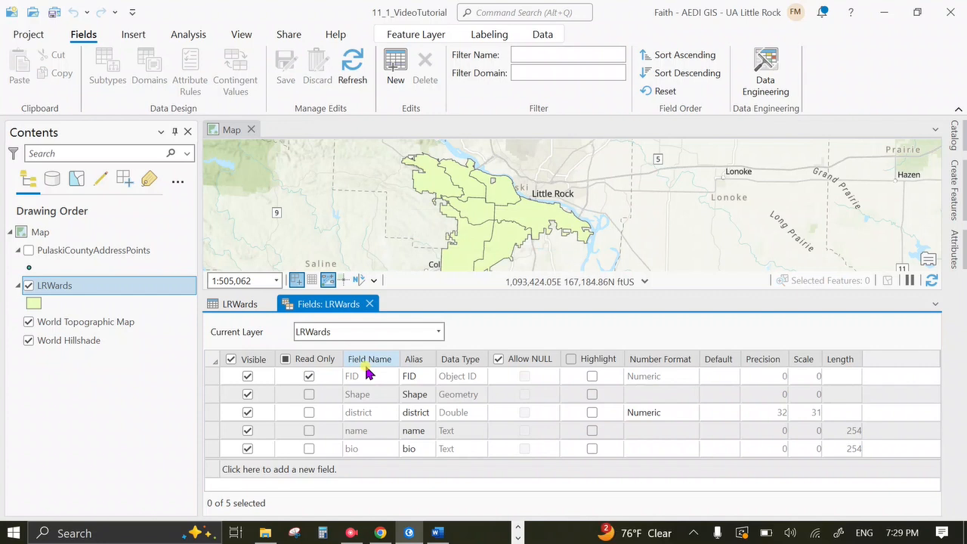
pyautogui.click(372, 303)
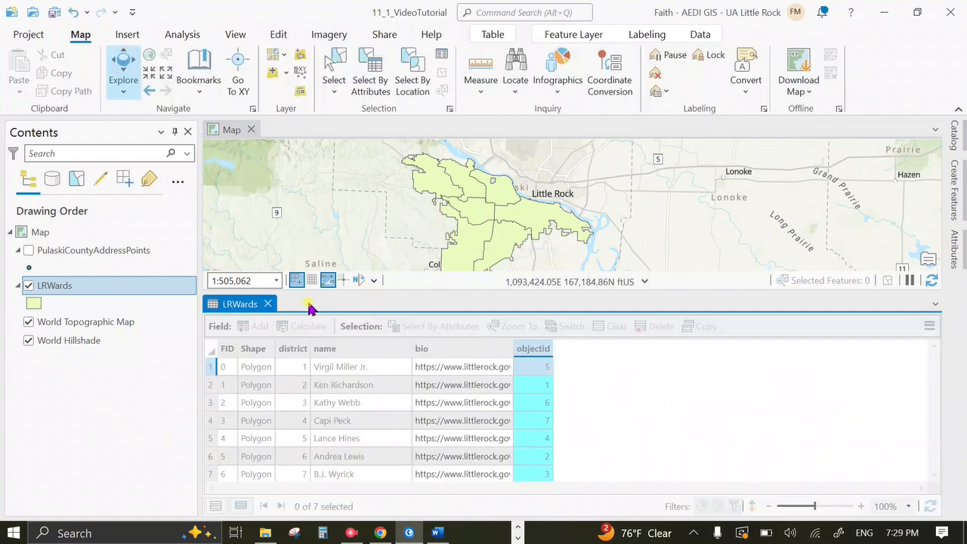
pyautogui.click(269, 304)
# - Show the PulaskiCountyAddressPoints layer again and inspect its points over the ward polygons at a closer scale
pyautogui.click(28, 251)
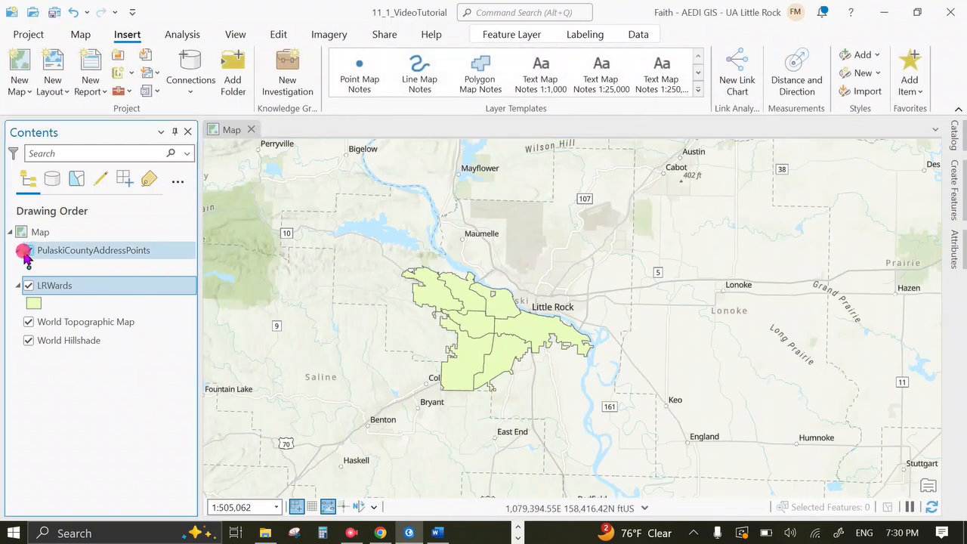
pyautogui.moveTo(496, 381); pyautogui.dragTo(525, 384)
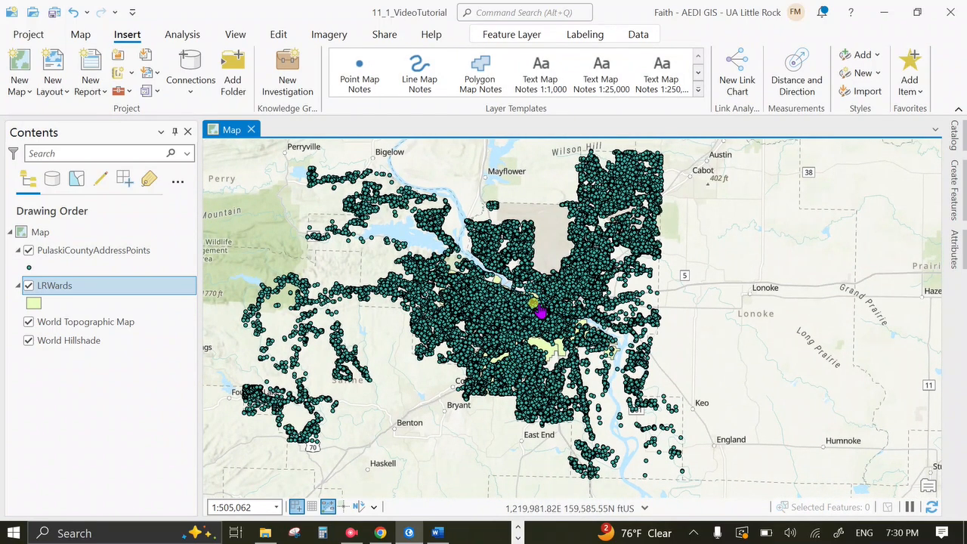
pyautogui.scroll(4, 541, 312)
pyautogui.scroll(-2, 492, 228)
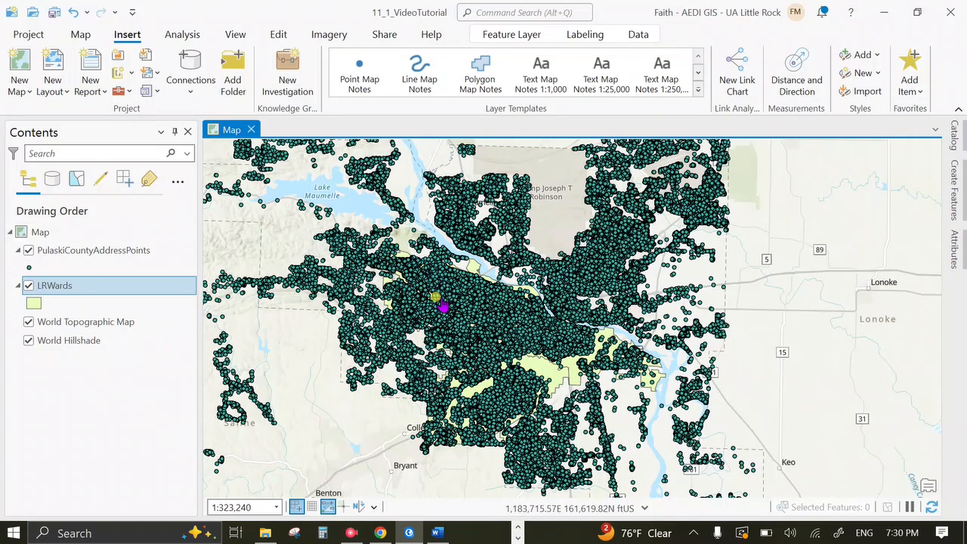
pyautogui.click(132, 254)
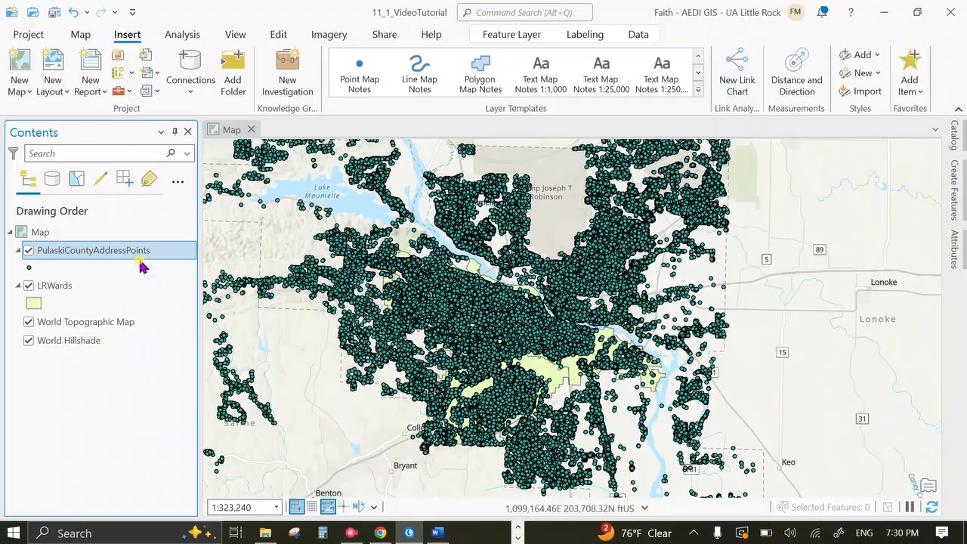
pyautogui.scroll(5, 477, 320)
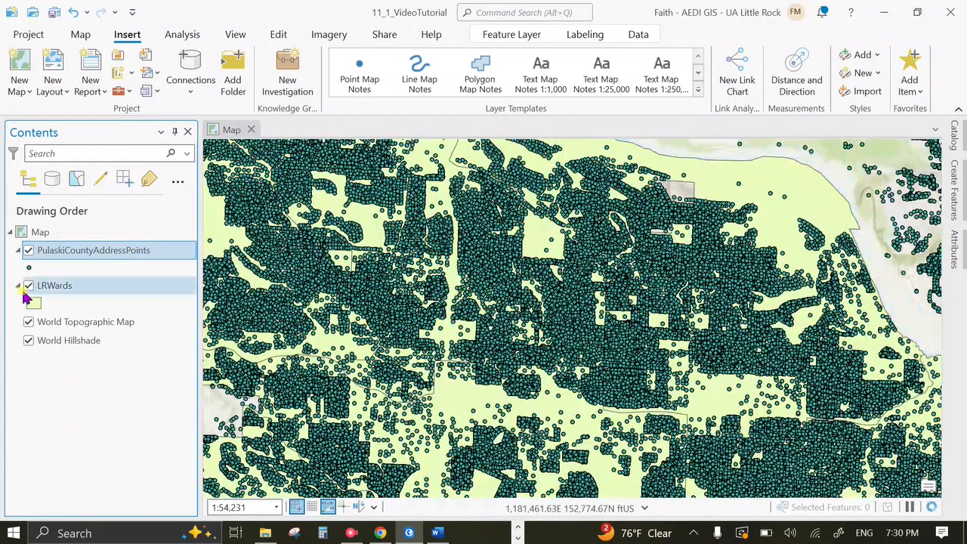
# - Hide the LRWards layer and examine the address points at street level around John Barrow Road
pyautogui.click(27, 287)
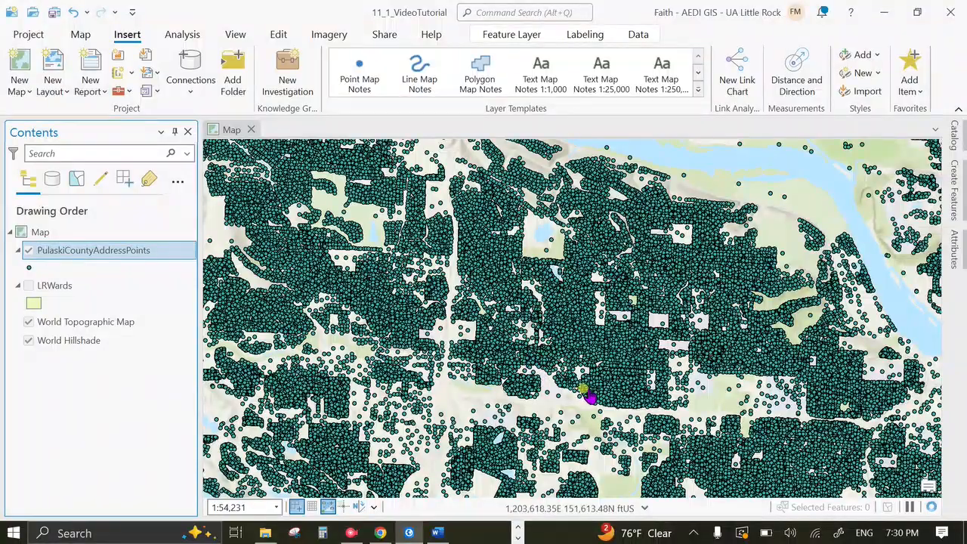
pyautogui.moveTo(587, 394); pyautogui.dragTo(582, 250)
pyautogui.moveTo(535, 387); pyautogui.dragTo(539, 258)
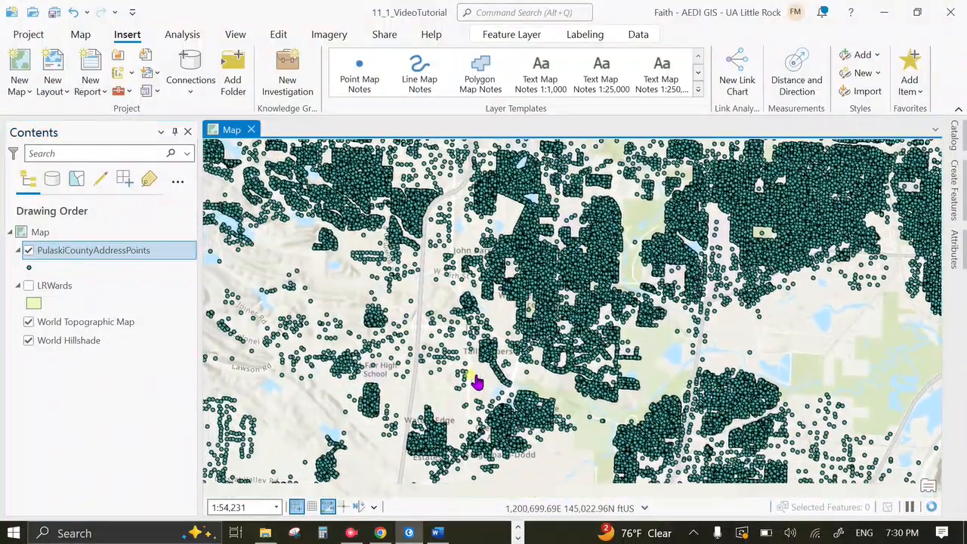
pyautogui.scroll(-2, 479, 380)
pyautogui.moveTo(572, 406); pyautogui.dragTo(470, 397)
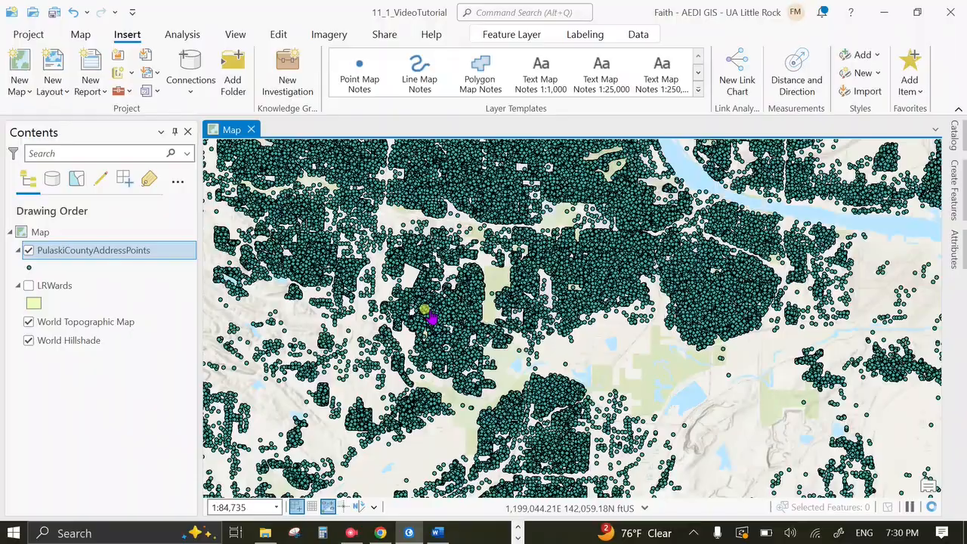
pyautogui.scroll(4, 492, 341)
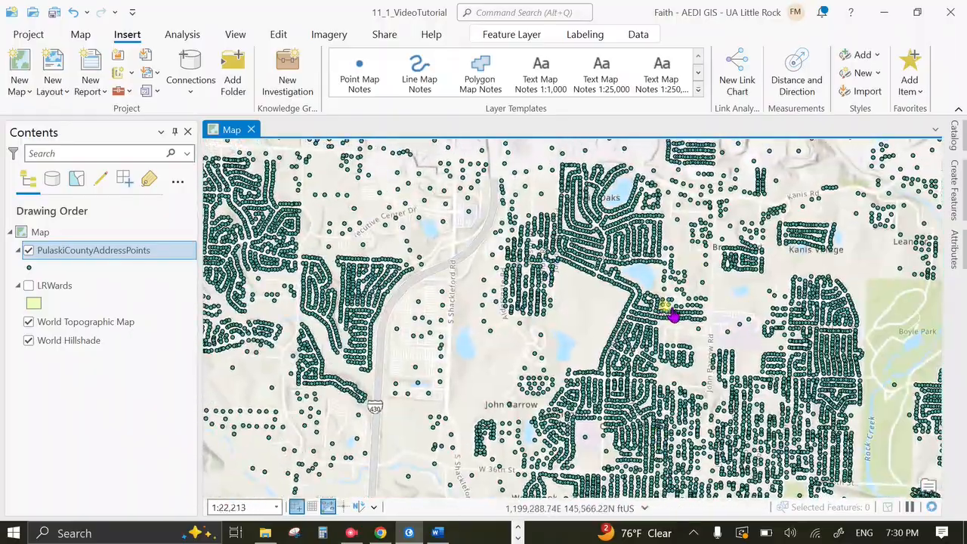
pyautogui.moveTo(692, 307); pyautogui.dragTo(466, 289)
pyautogui.scroll(1, 541, 296)
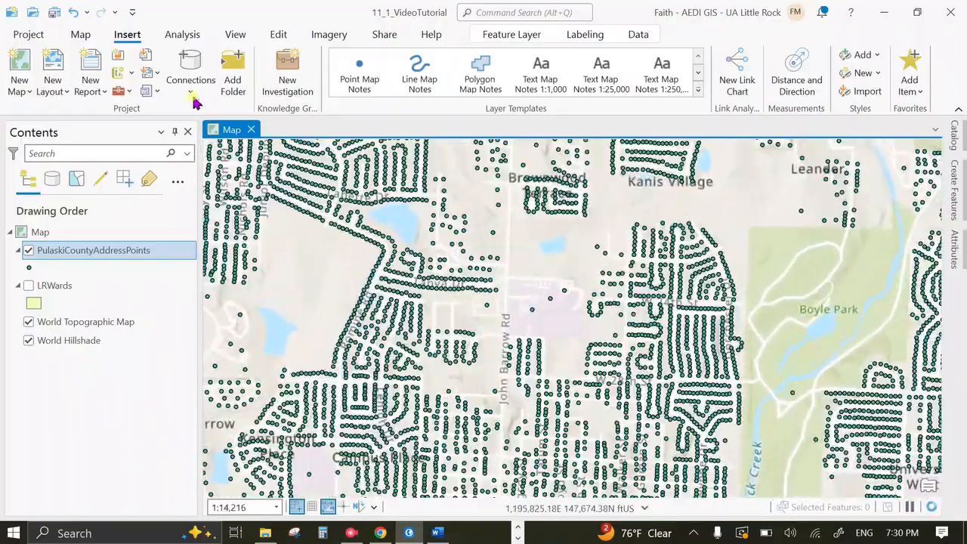
# - Change the basemap to World Imagery with the Hybrid Reference Layer
pyautogui.click(85, 35)
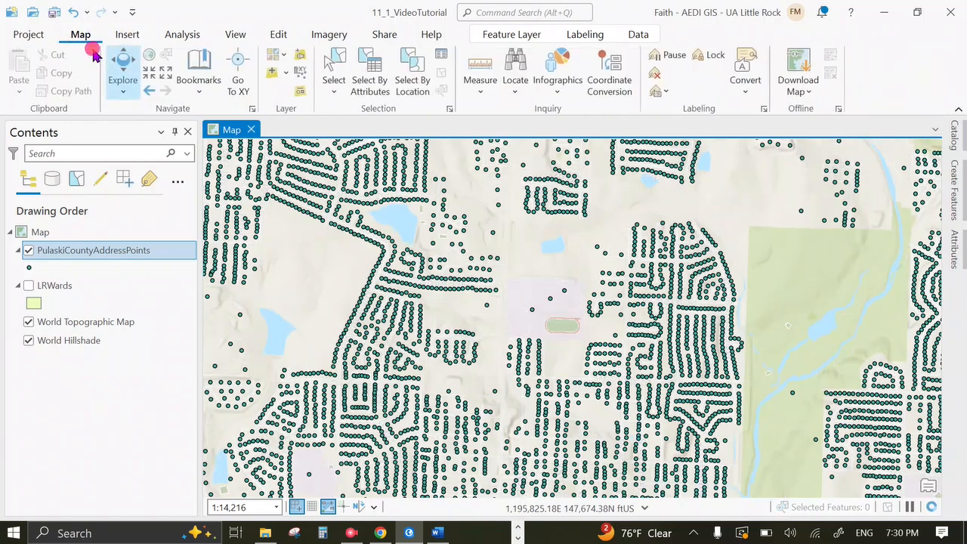
pyautogui.click(284, 52)
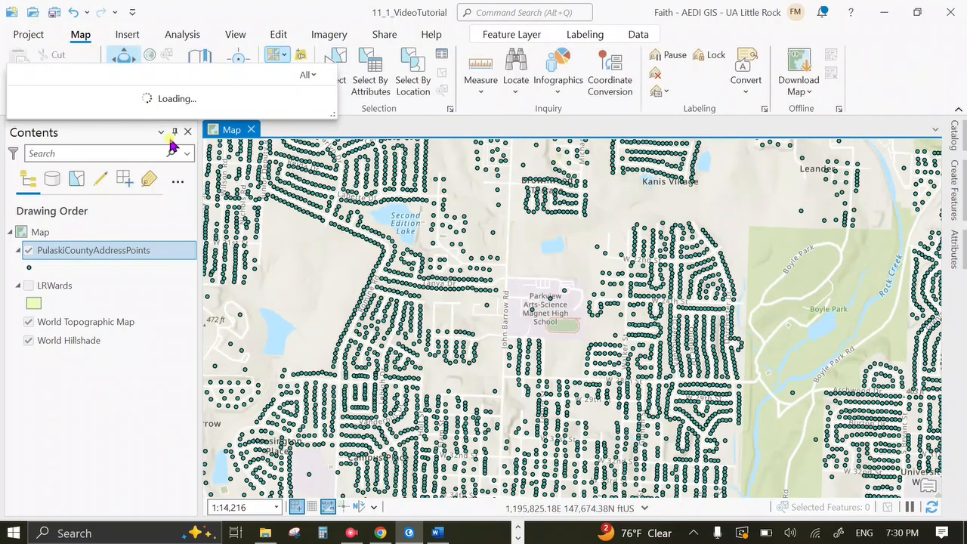
pyautogui.click(160, 136)
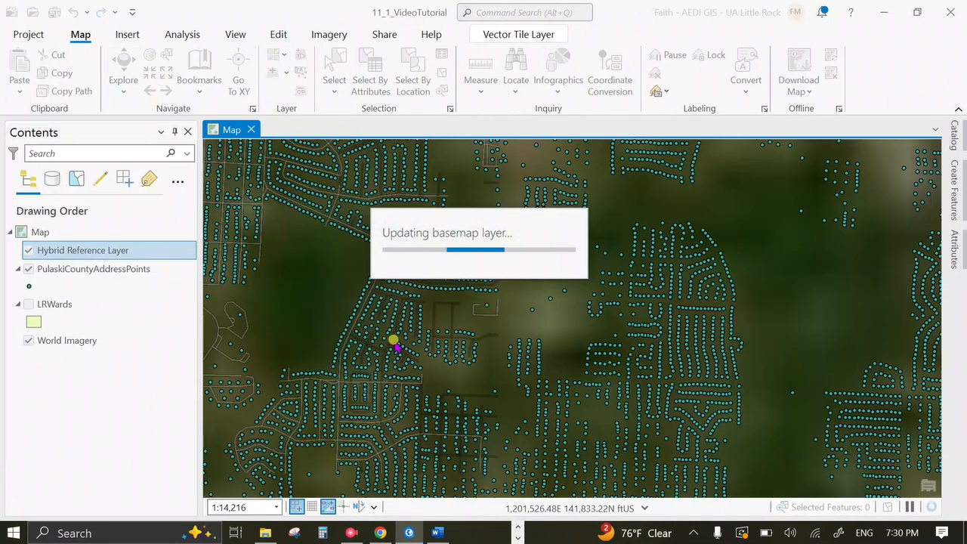
# - Examine the address points against the imagery around the University of Arkansas at Little Rock campus and University Avenue
pyautogui.moveTo(790, 408); pyautogui.dragTo(346, 264)
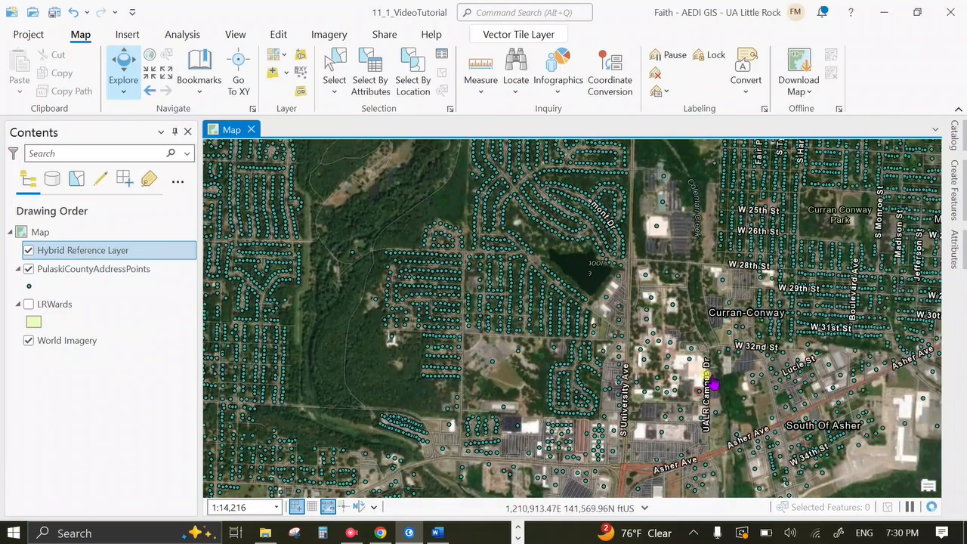
pyautogui.moveTo(676, 412); pyautogui.dragTo(654, 384)
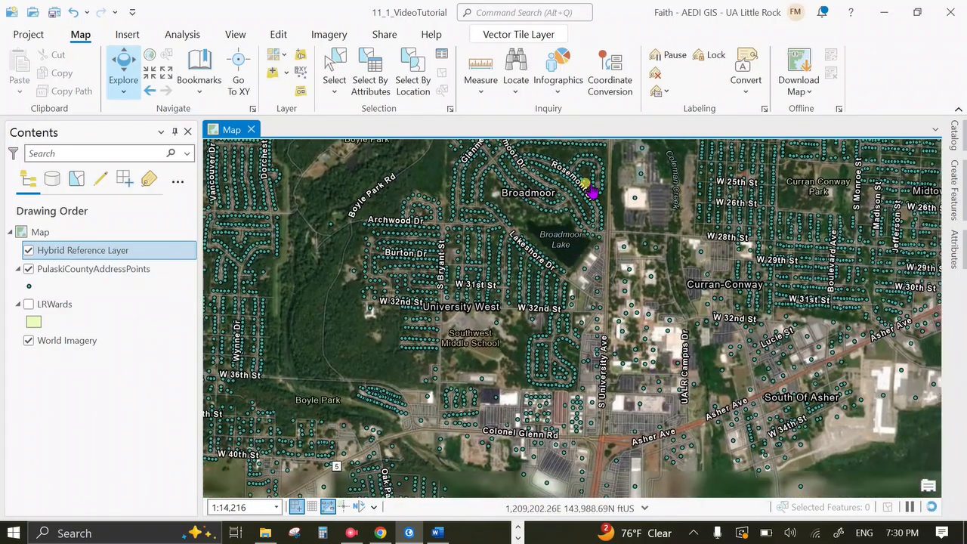
pyautogui.scroll(4, 638, 342)
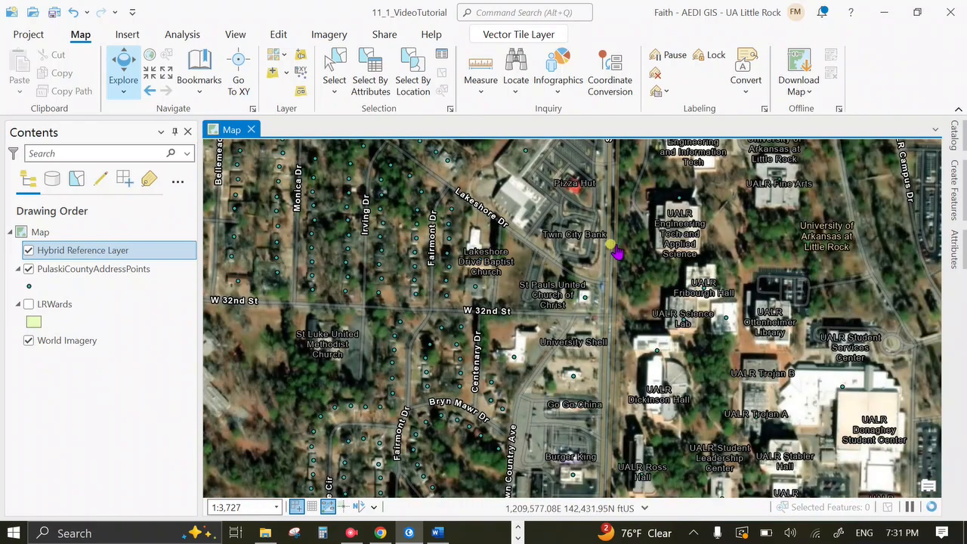
pyautogui.moveTo(619, 255); pyautogui.dragTo(618, 299)
pyautogui.scroll(2, 584, 262)
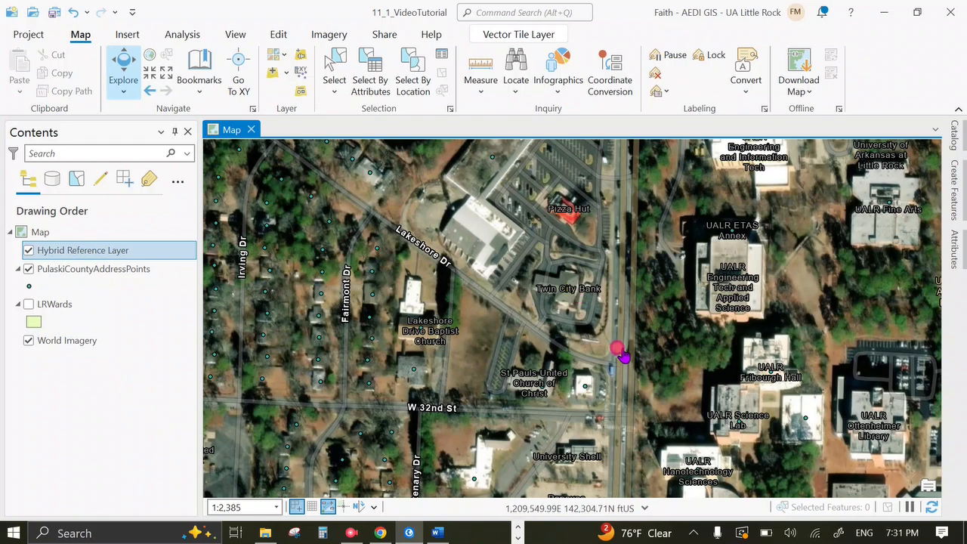
pyautogui.moveTo(618, 352); pyautogui.dragTo(590, 281)
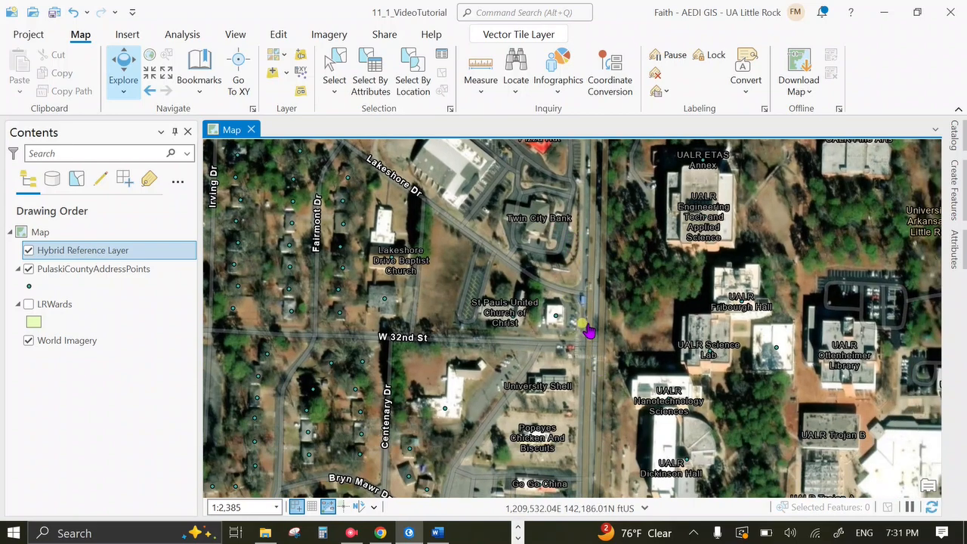
pyautogui.scroll(-4, 599, 349)
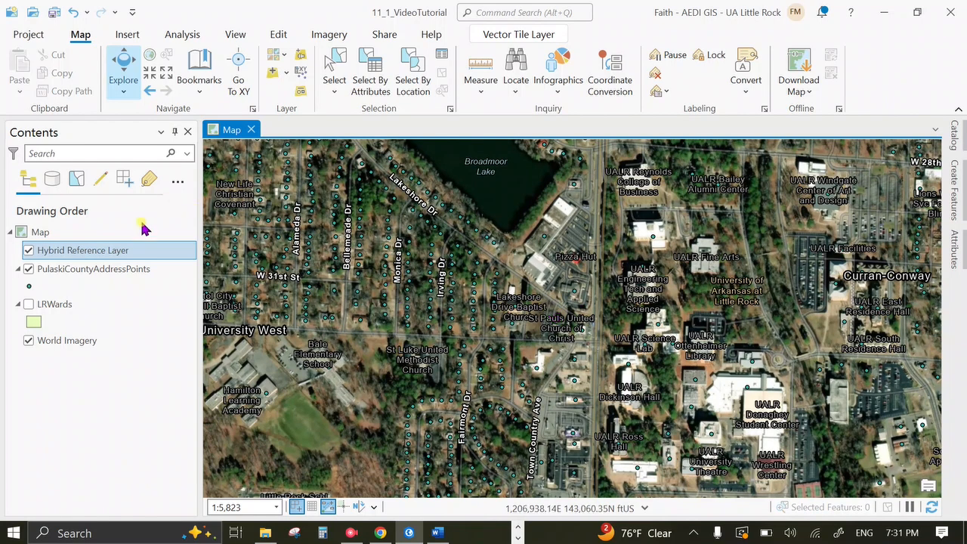
# - Move the Hybrid Reference Layer below LRWards and directly above World Imagery in the drawing order
pyautogui.click(111, 253)
pyautogui.moveTo(111, 253); pyautogui.dragTo(113, 324)
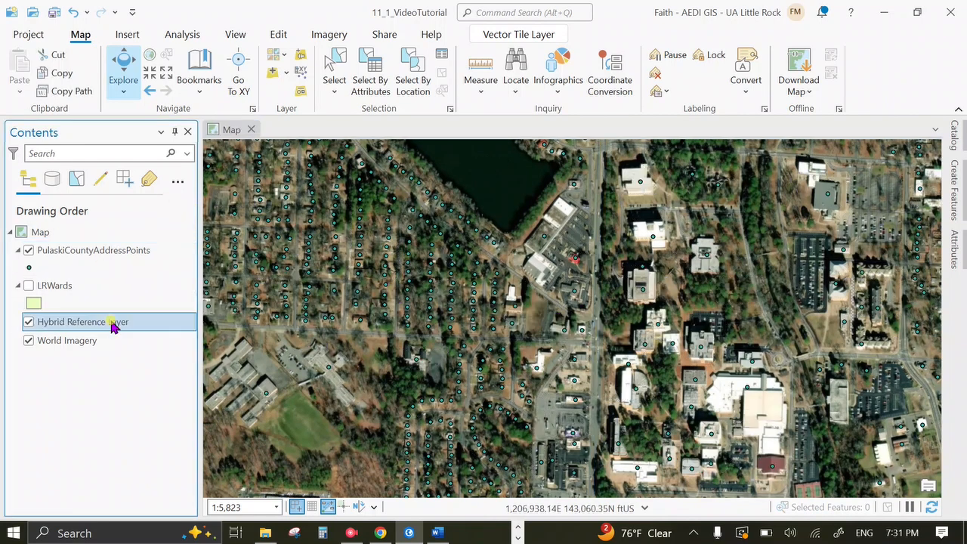
# - Open the PulaskiCountyAddressPoints attribute table and enlarge it to show more records
pyautogui.rightClick(98, 264)
pyautogui.click(191, 102)
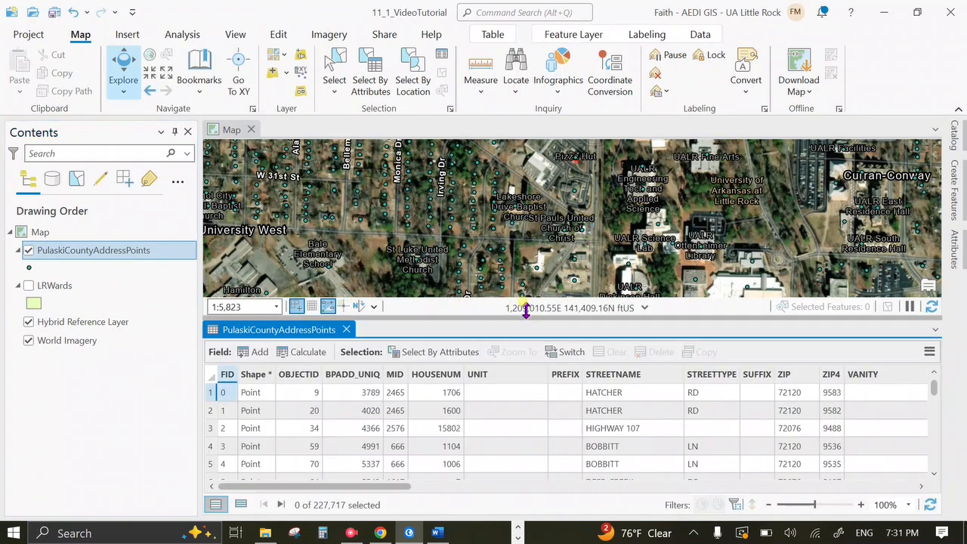
pyautogui.moveTo(526, 317); pyautogui.dragTo(526, 185)
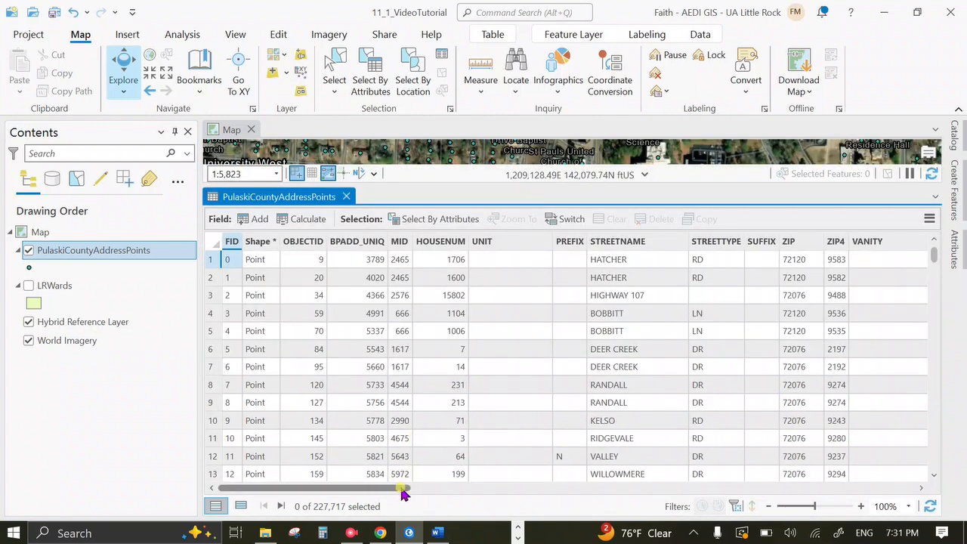
# - Sort the PulaskiCountyAddressPoints attribute table by the VANITY field in ascending order and check its values
pyautogui.moveTo(407, 487)
pyautogui.mouseDown()
pyautogui.moveTo(475, 502)
pyautogui.moveTo(398, 509)
pyautogui.moveTo(409, 496)
pyautogui.mouseUp()
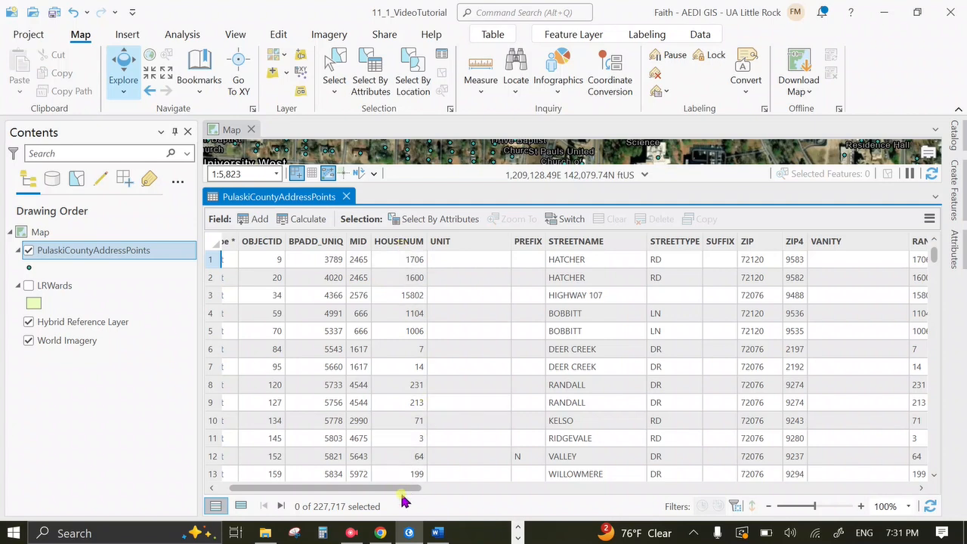
pyautogui.moveTo(402, 498); pyautogui.dragTo(539, 501)
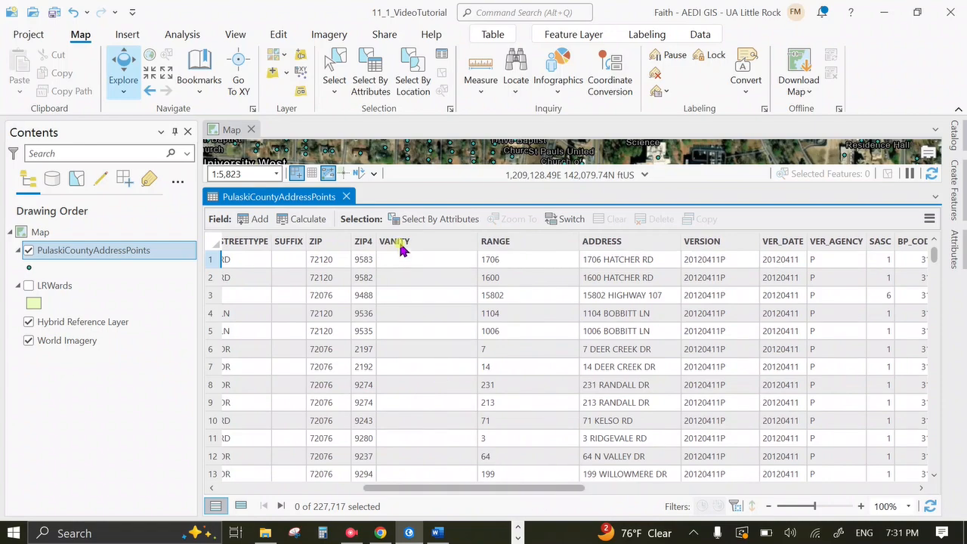
pyautogui.scroll(-20, 427, 284)
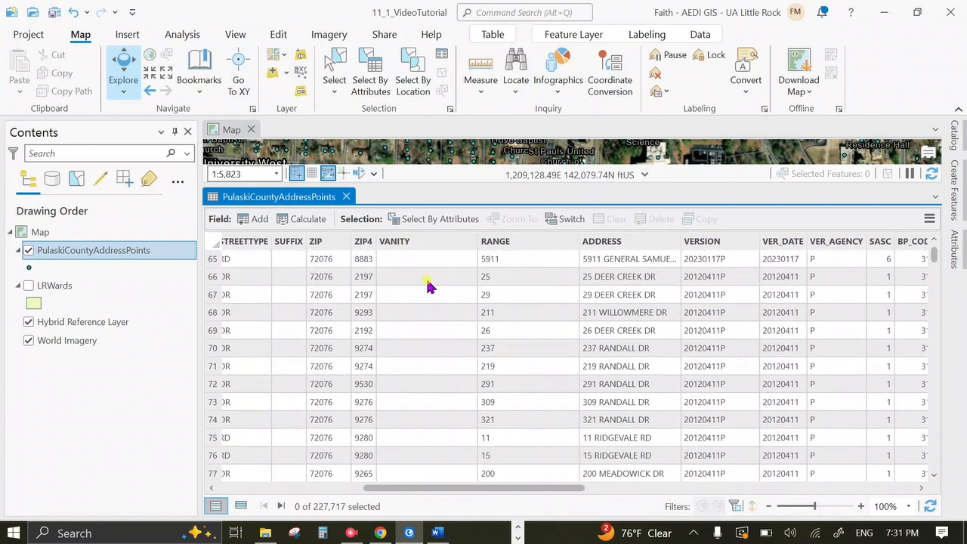
pyautogui.scroll(-9, 427, 284)
pyautogui.click(422, 243)
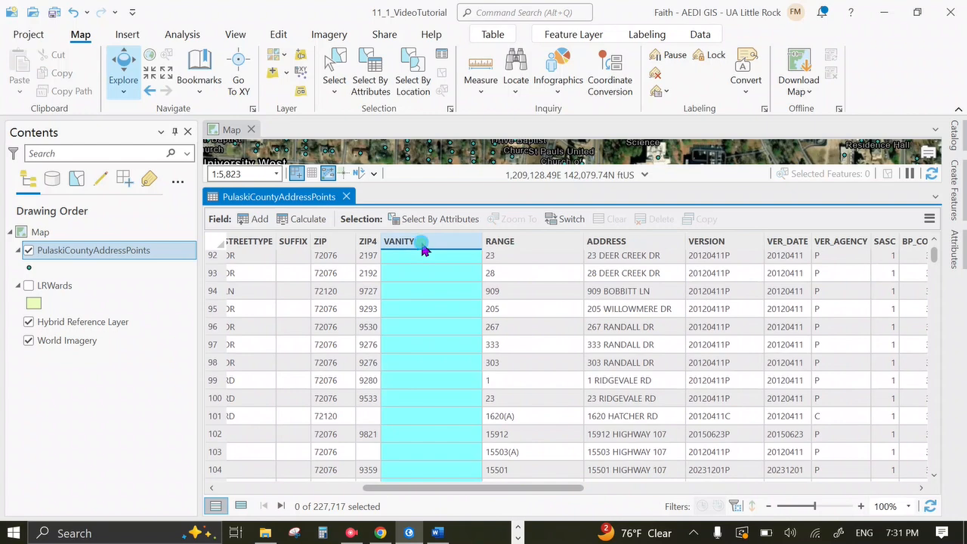
pyautogui.rightClick(423, 249)
pyautogui.click(388, 249)
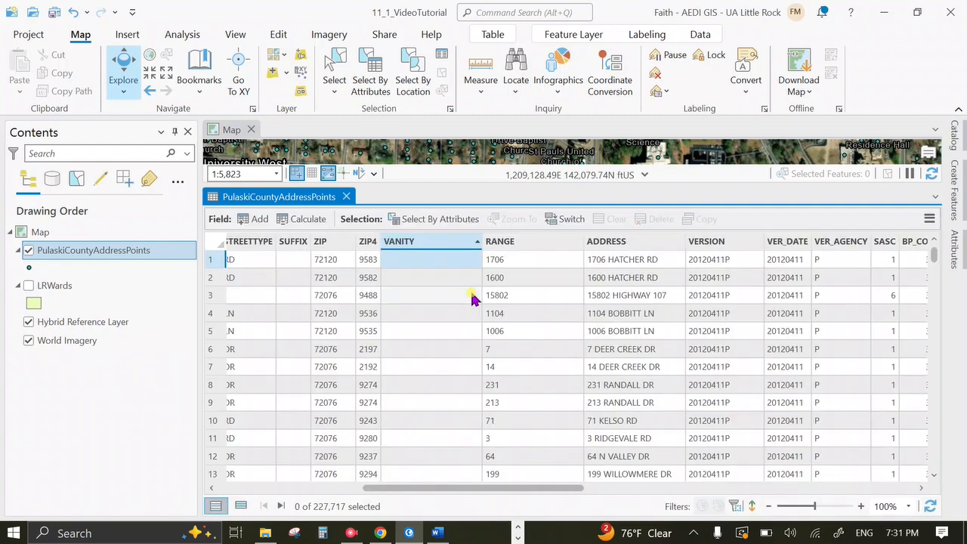
pyautogui.scroll(-15, 421, 241)
pyautogui.scroll(-1, 419, 240)
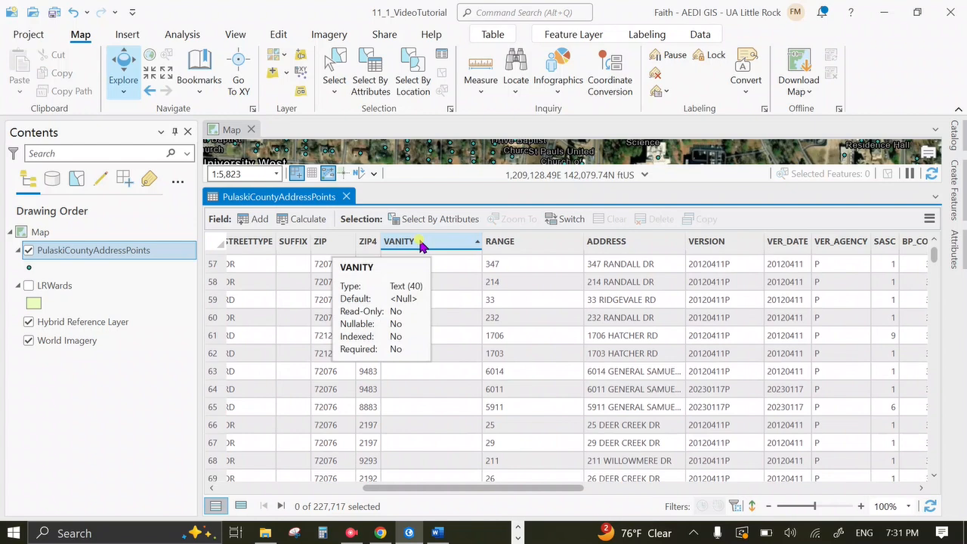
# - Sort the address point records by VANITY in descending order and look through the listed place and business names
pyautogui.click(418, 240)
pyautogui.rightClick(419, 240)
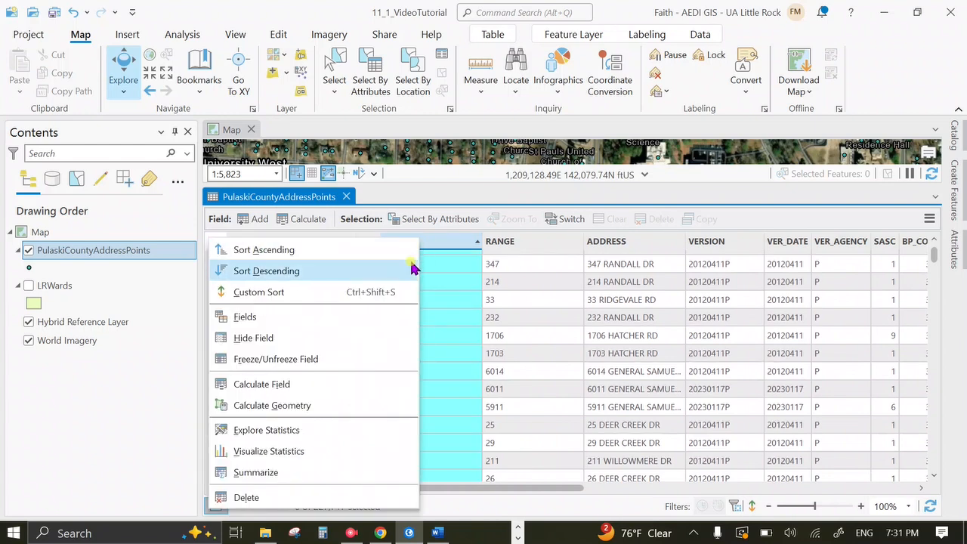
pyautogui.click(410, 270)
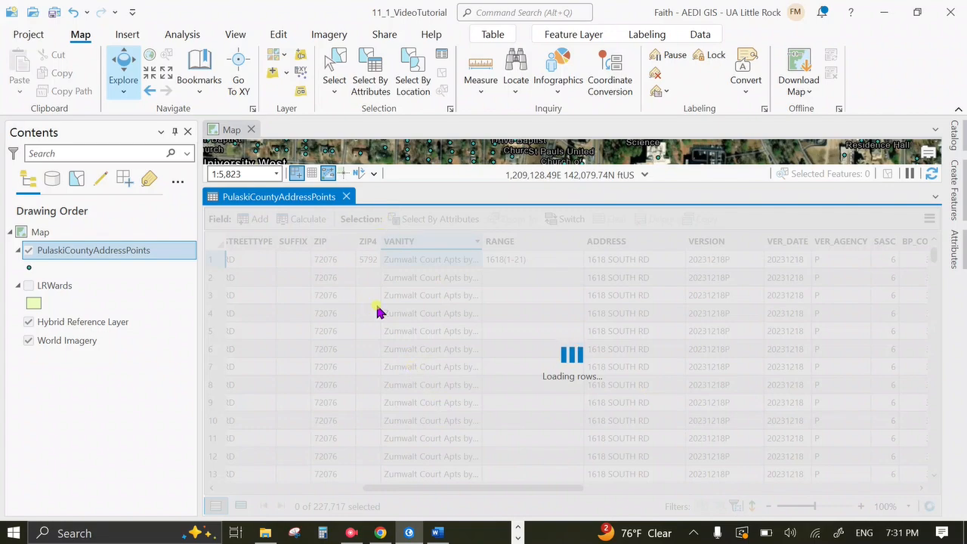
pyautogui.scroll(-20, 476, 330)
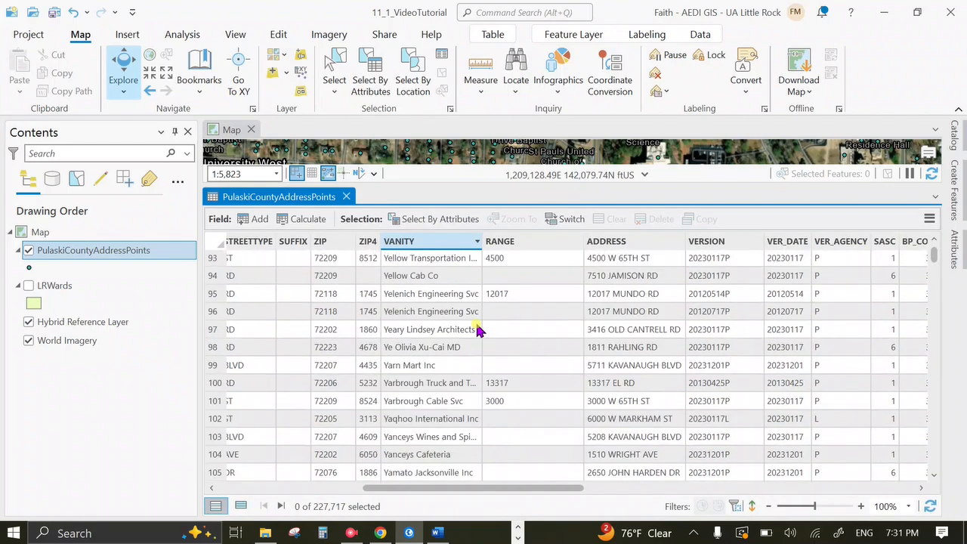
pyautogui.scroll(-20, 476, 330)
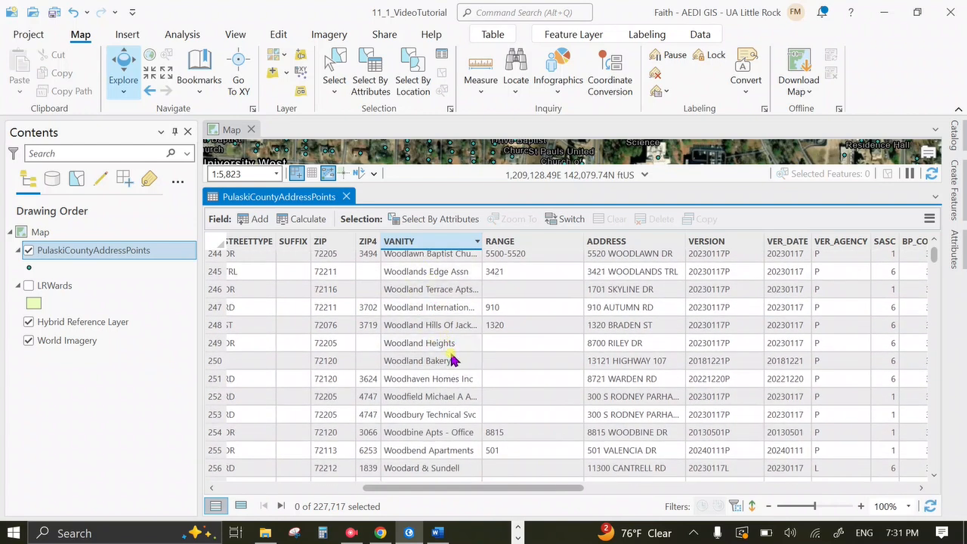
pyautogui.scroll(-3, 458, 398)
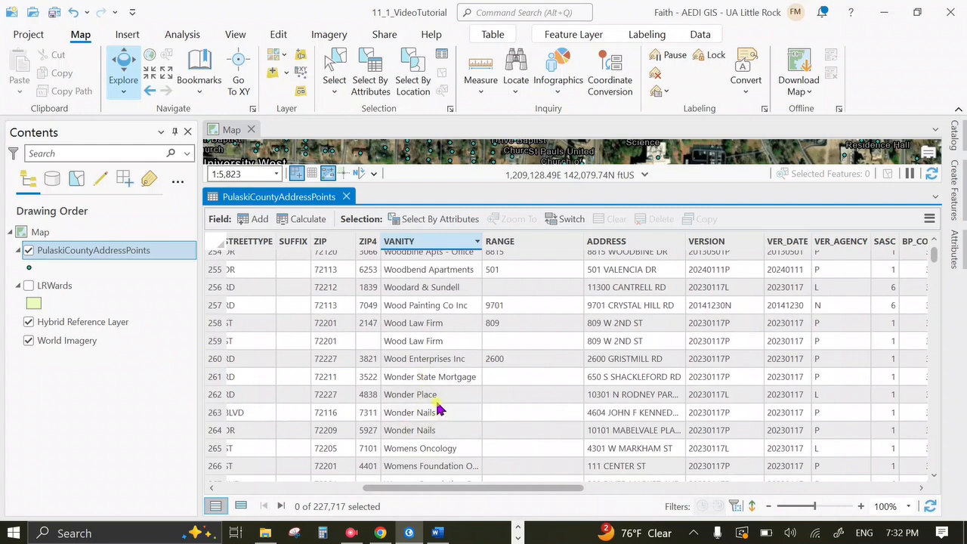
pyautogui.scroll(-5, 435, 414)
pyautogui.scroll(-1, 446, 409)
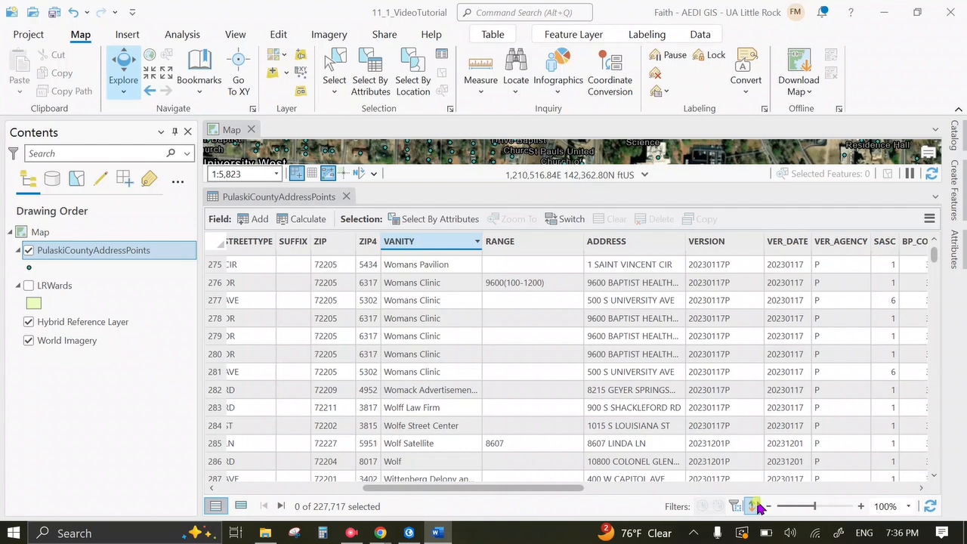
# - View the metadata of the PulaskiCountyAddressPoints layer, then close the catalog view
pyautogui.rightClick(136, 253)
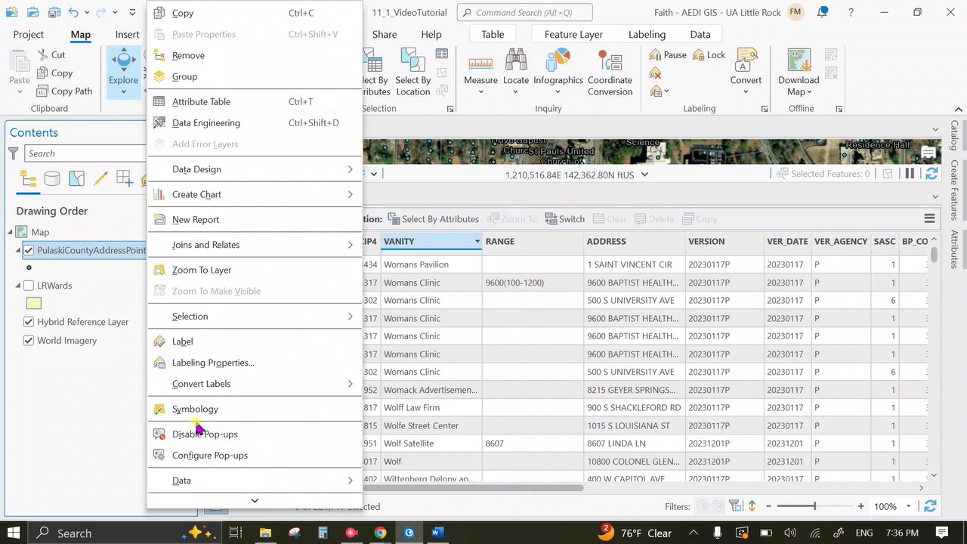
pyautogui.scroll(-3, 198, 434)
pyautogui.click(208, 449)
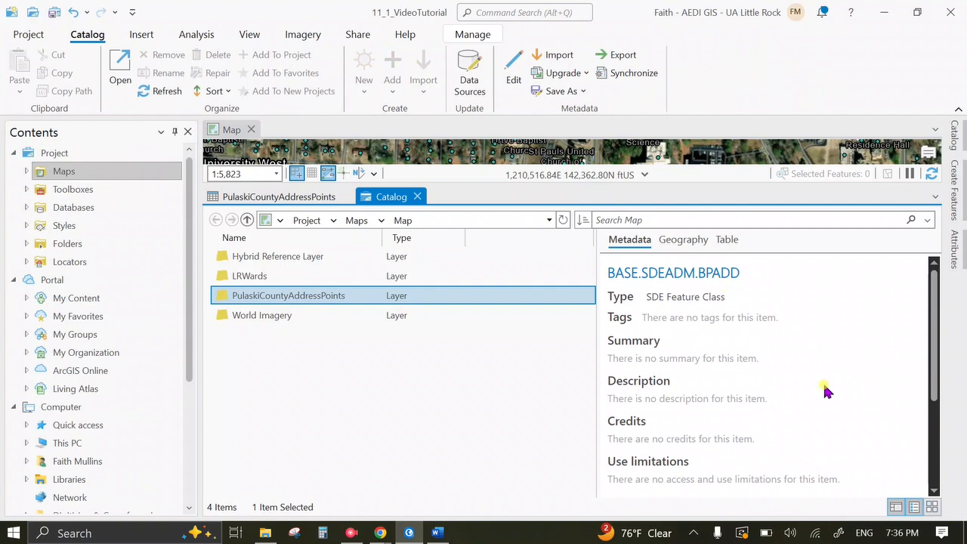
pyautogui.moveTo(934, 336); pyautogui.dragTo(941, 312)
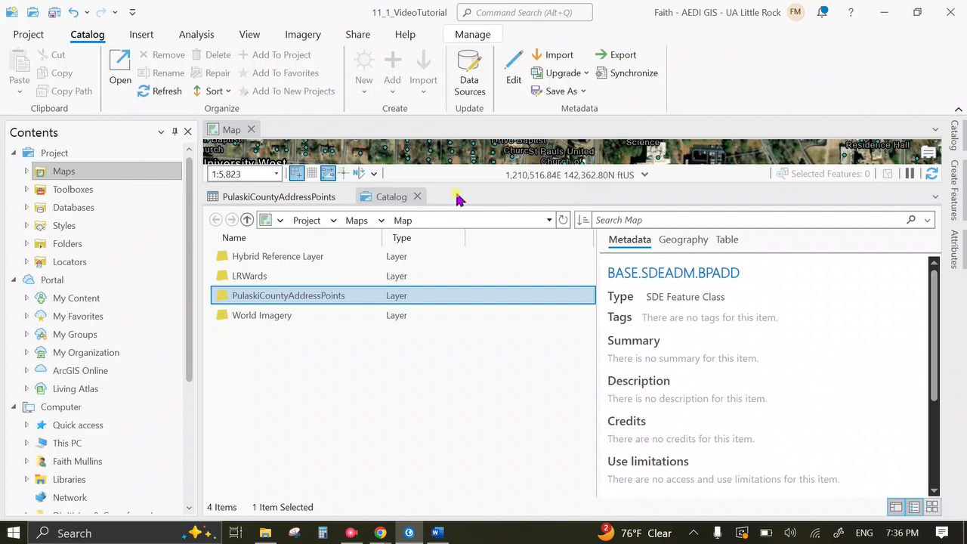
pyautogui.click(417, 196)
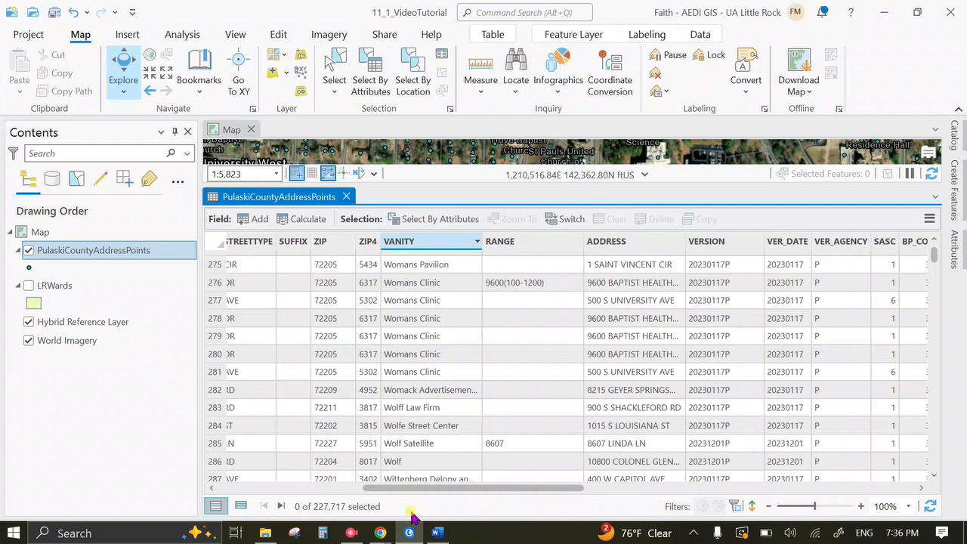
# - Switch to the pagis.org website in Chrome and open its Data Dictionary page
pyautogui.moveTo(380, 532)
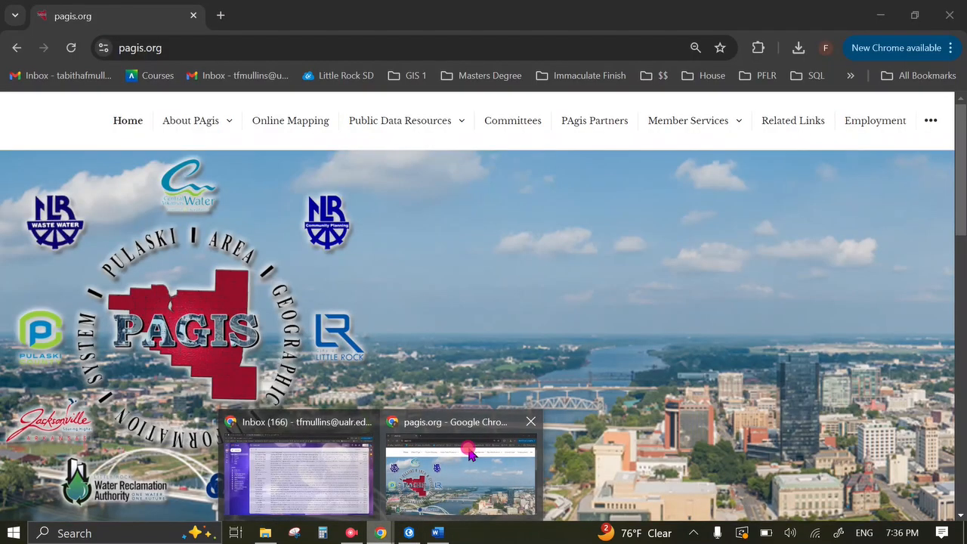
pyautogui.click(468, 451)
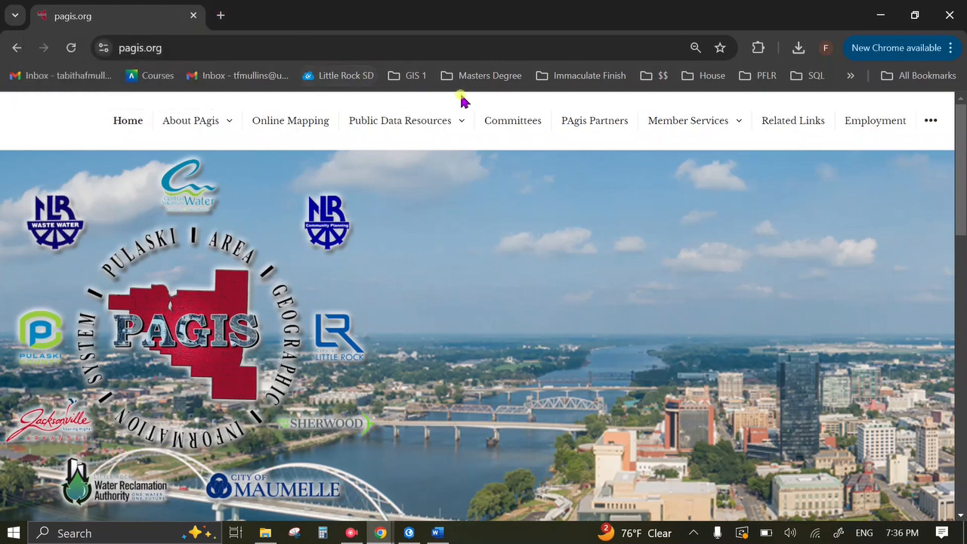
pyautogui.moveTo(419, 165)
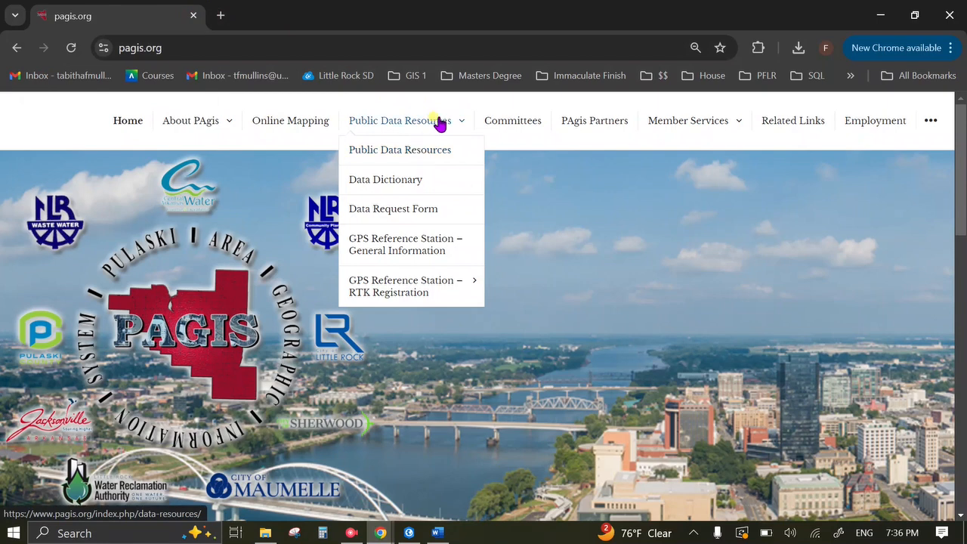
pyautogui.click(402, 182)
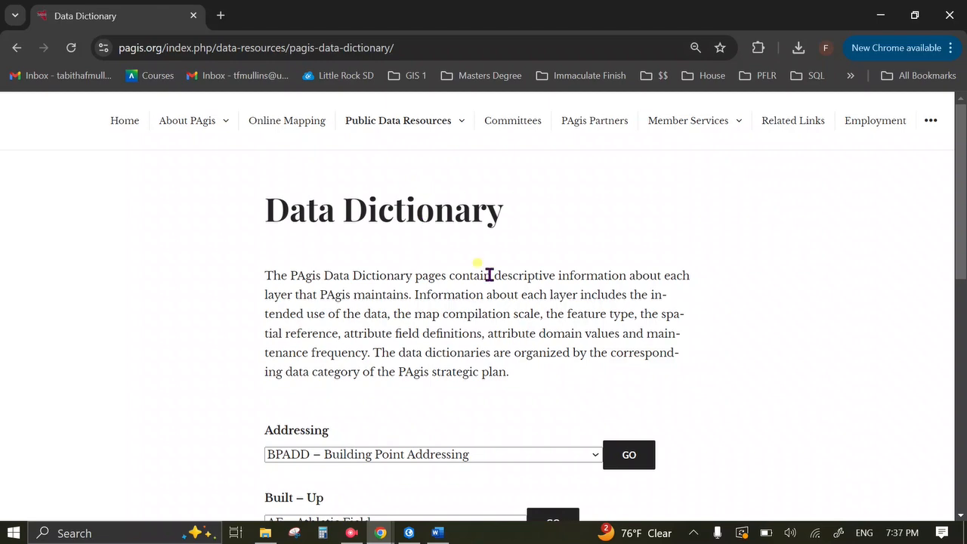
# - Open the Addressing data dictionary document for BPADD – Building Point Addressing
pyautogui.scroll(-1, 487, 276)
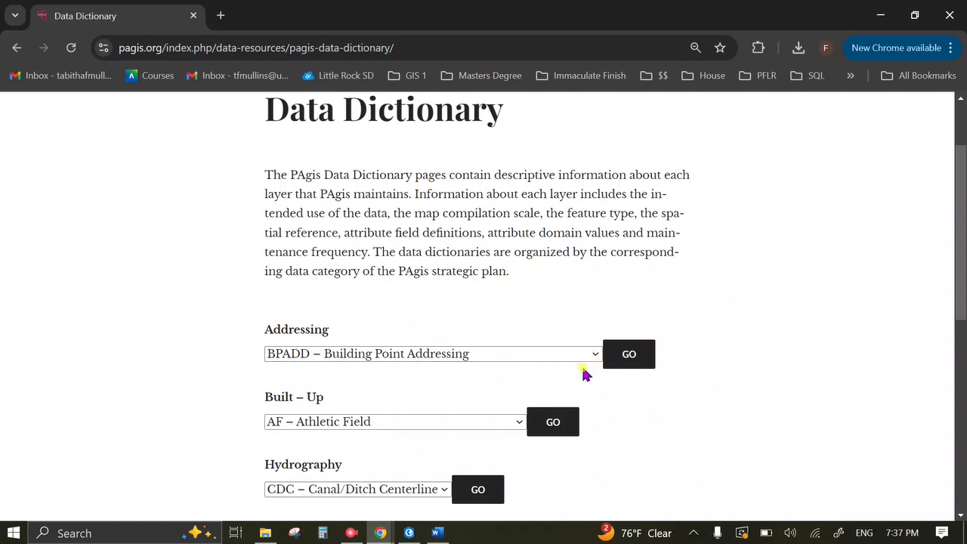
pyautogui.click(544, 358)
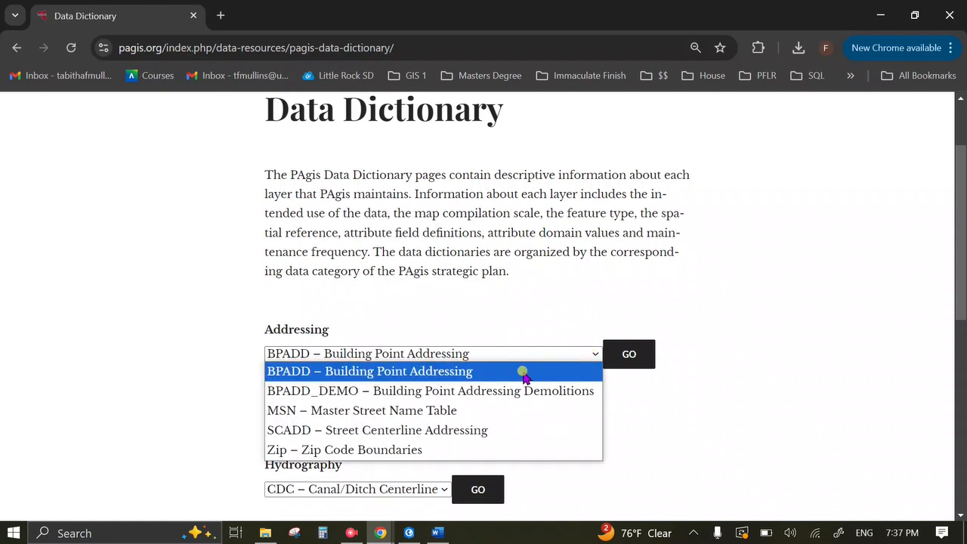
pyautogui.click(393, 370)
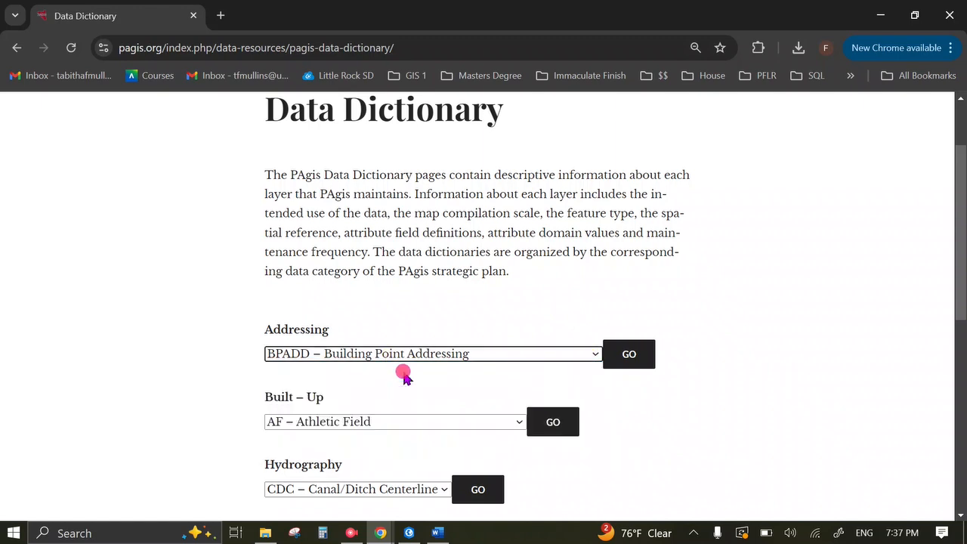
pyautogui.click(633, 366)
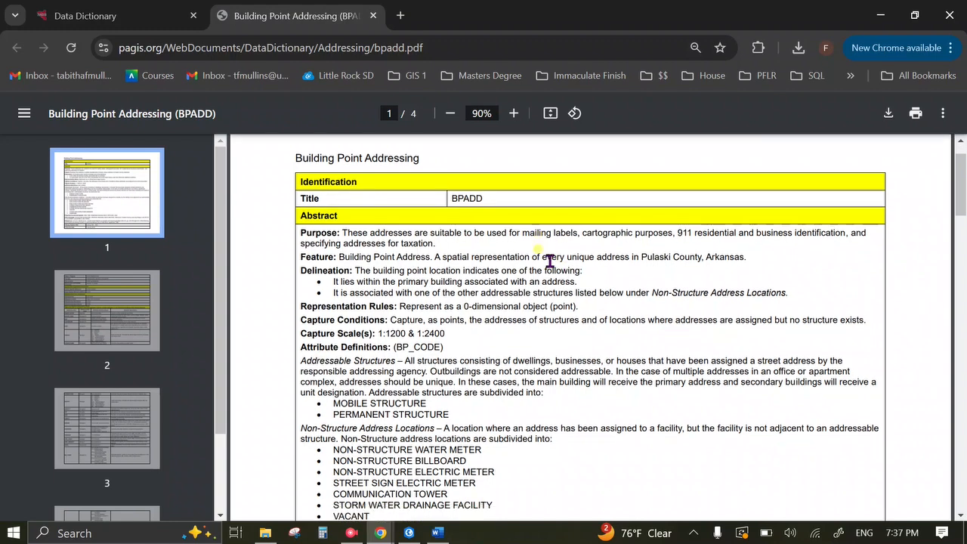
# - Read the BPADD document from its abstract through the coordinate system information to the attribute descriptions
pyautogui.scroll(-3, 550, 261)
pyautogui.scroll(3, 550, 260)
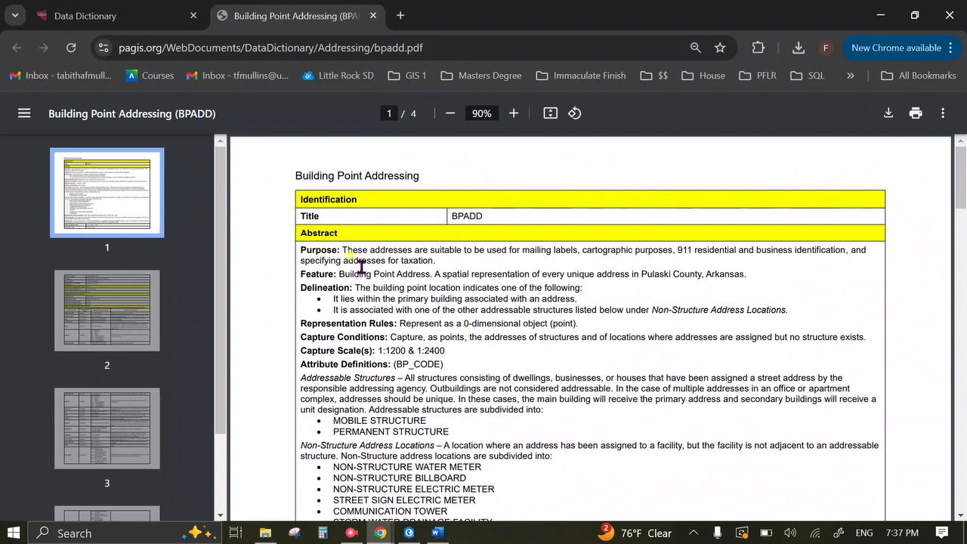
pyautogui.scroll(-6, 499, 343)
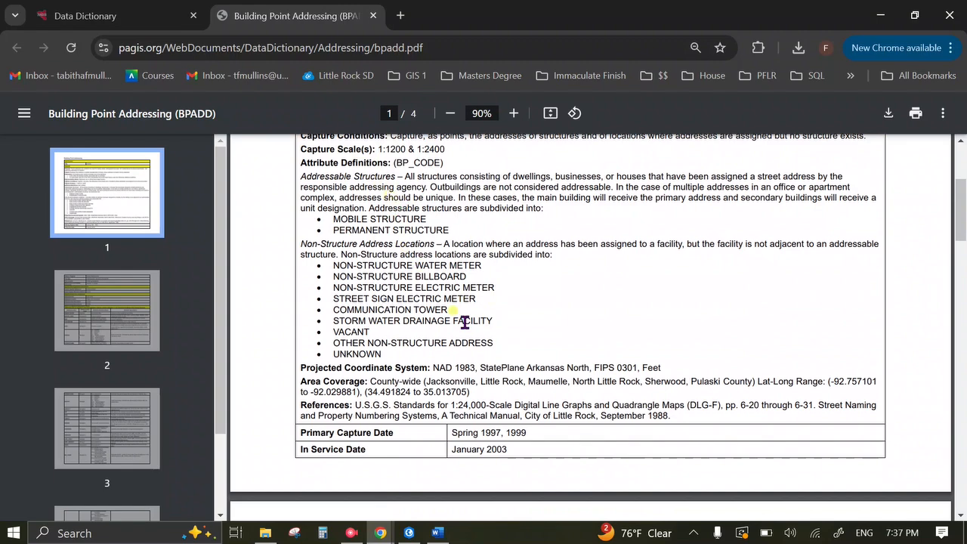
pyautogui.scroll(-3, 464, 321)
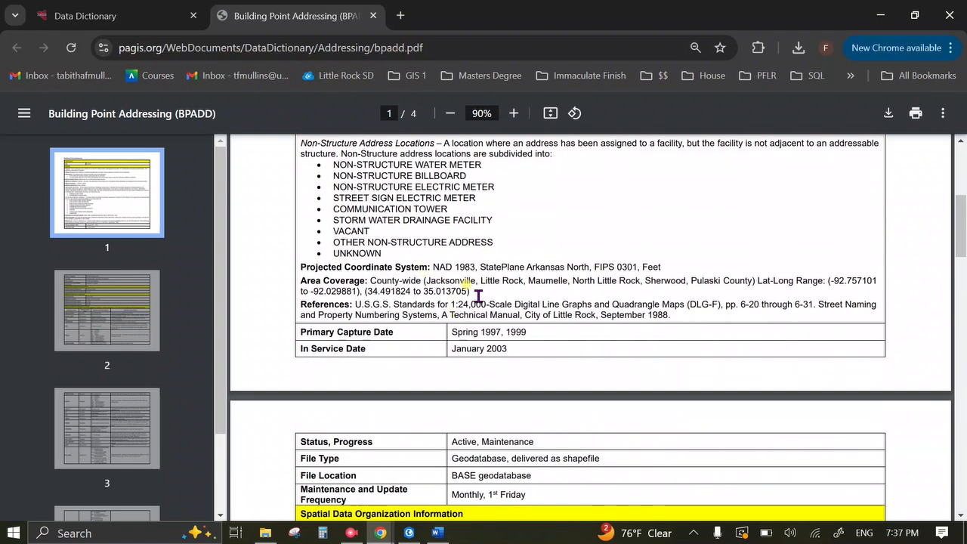
pyautogui.scroll(-6, 596, 305)
pyautogui.scroll(-9, 595, 305)
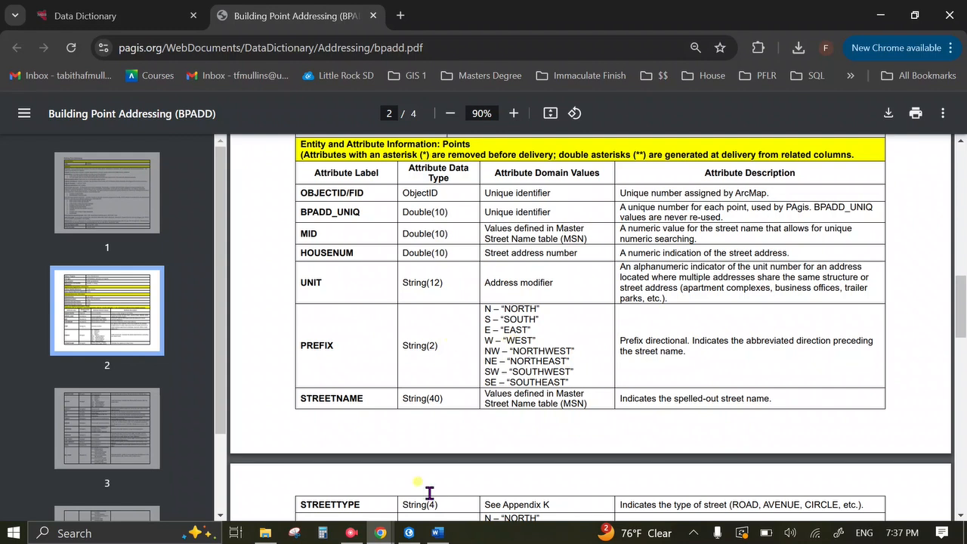
# - Switch back to ArcGIS Pro and select the CITYCODE column in the address points table
pyautogui.click(412, 533)
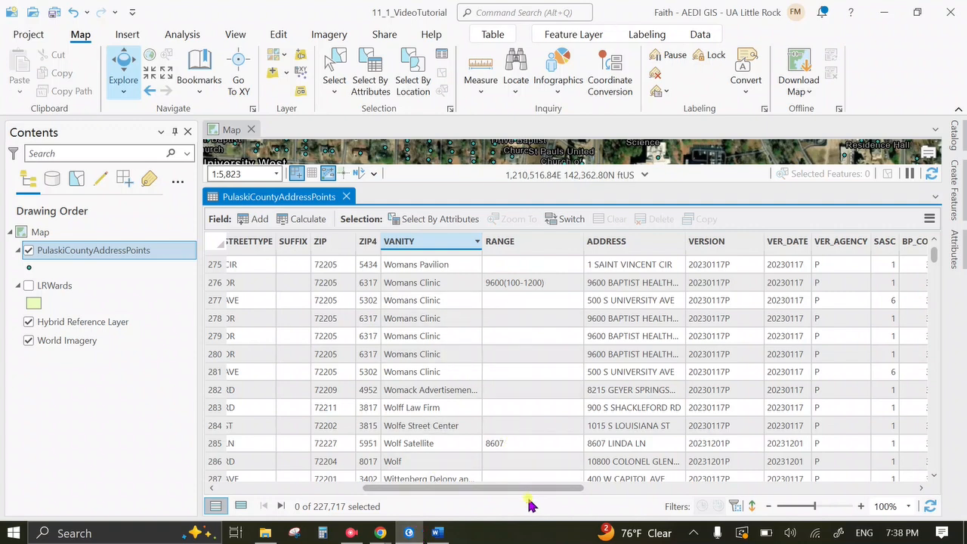
pyautogui.moveTo(527, 496); pyautogui.dragTo(661, 490)
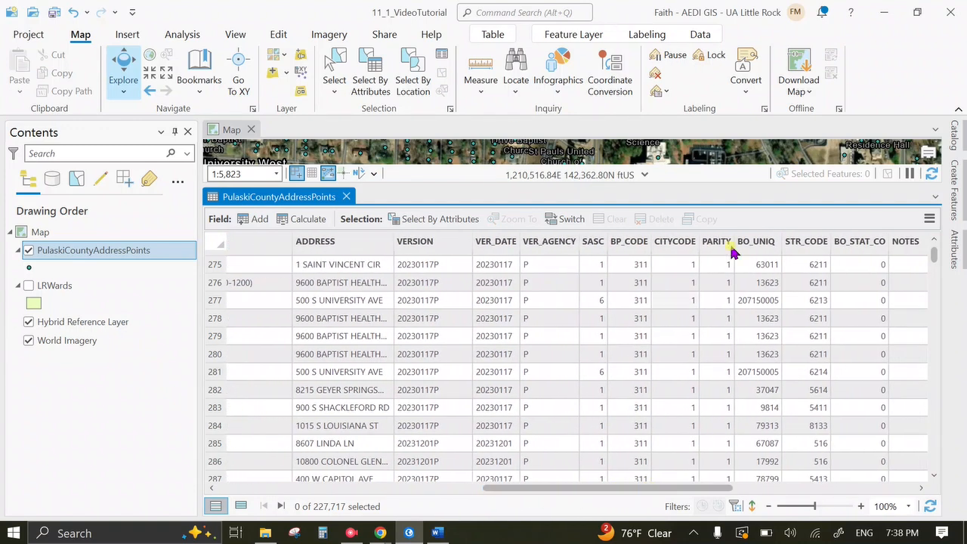
pyautogui.click(689, 242)
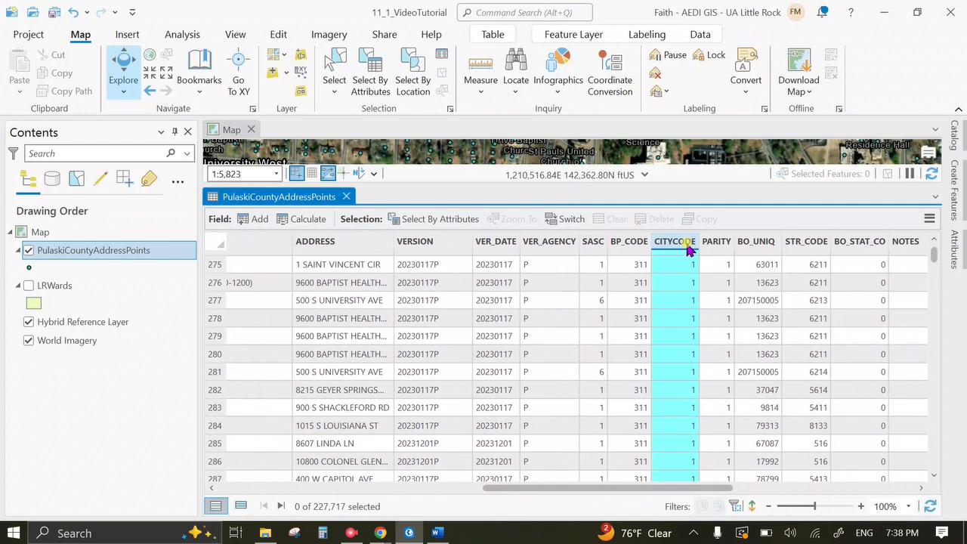
# - Start a Select By Attributes clause where CITYCODE is equal to a value and browse the available city codes
pyautogui.click(410, 219)
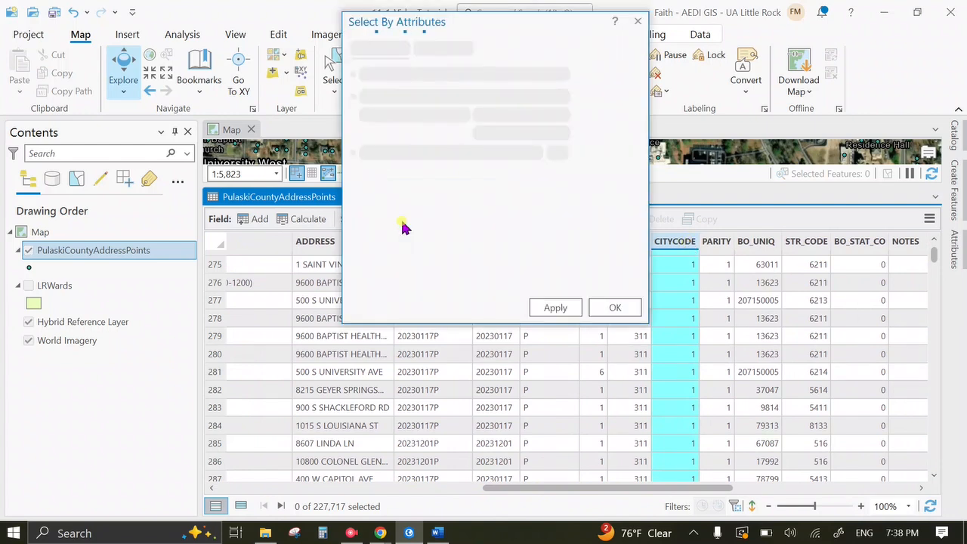
pyautogui.click(475, 186)
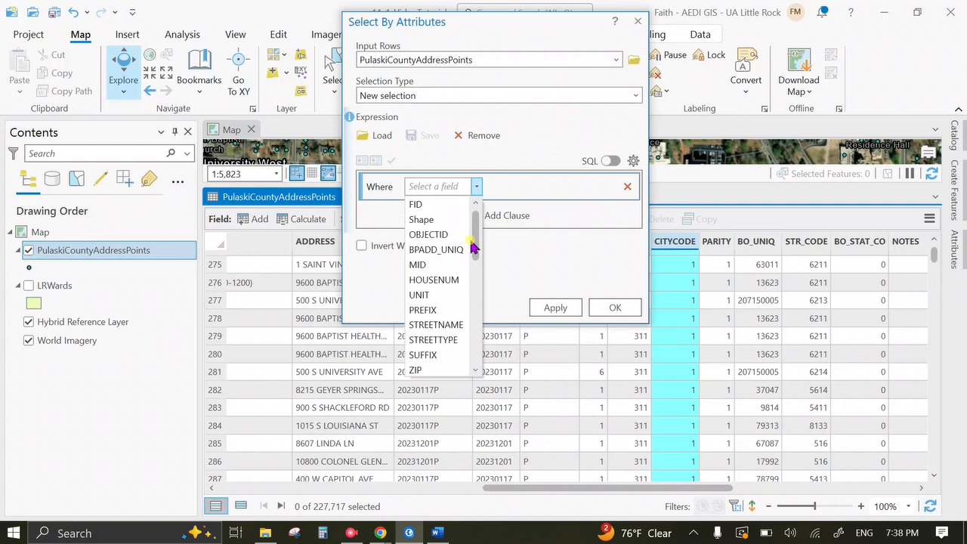
pyautogui.scroll(-3, 442, 266)
pyautogui.scroll(-3, 438, 271)
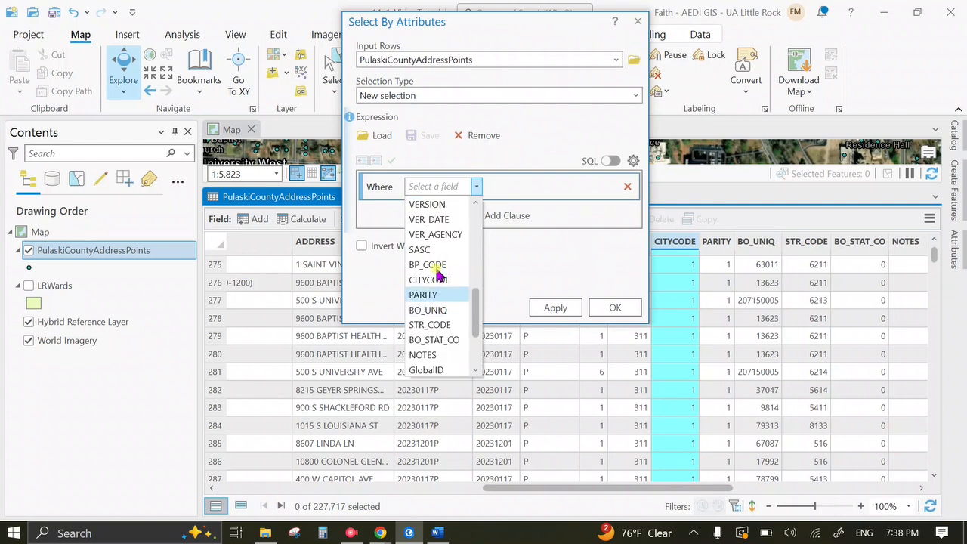
pyautogui.click(453, 280)
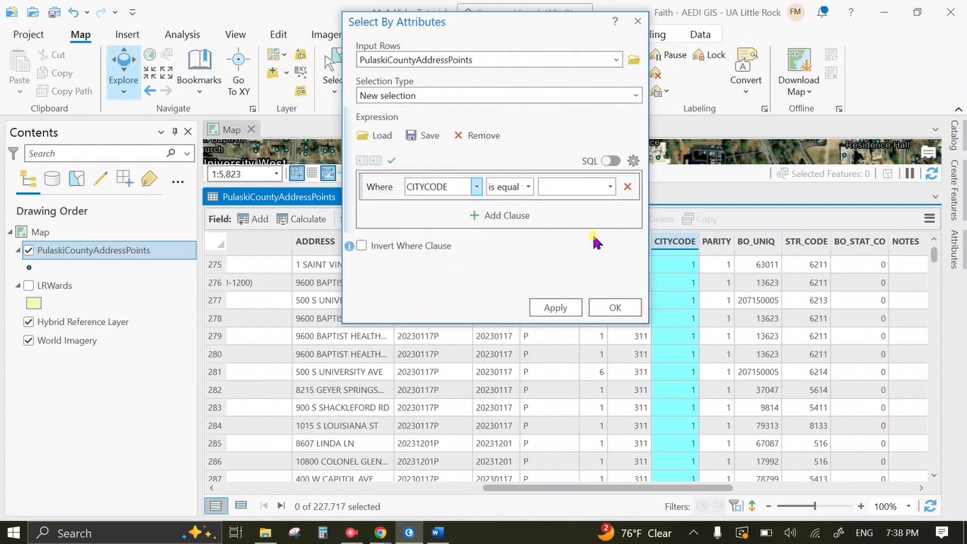
pyautogui.click(608, 187)
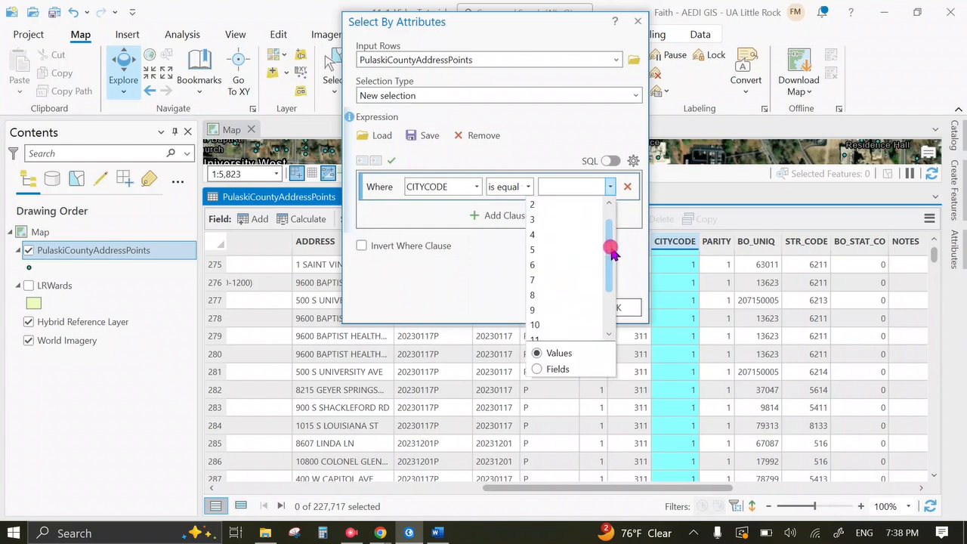
pyautogui.moveTo(611, 244); pyautogui.dragTo(611, 293)
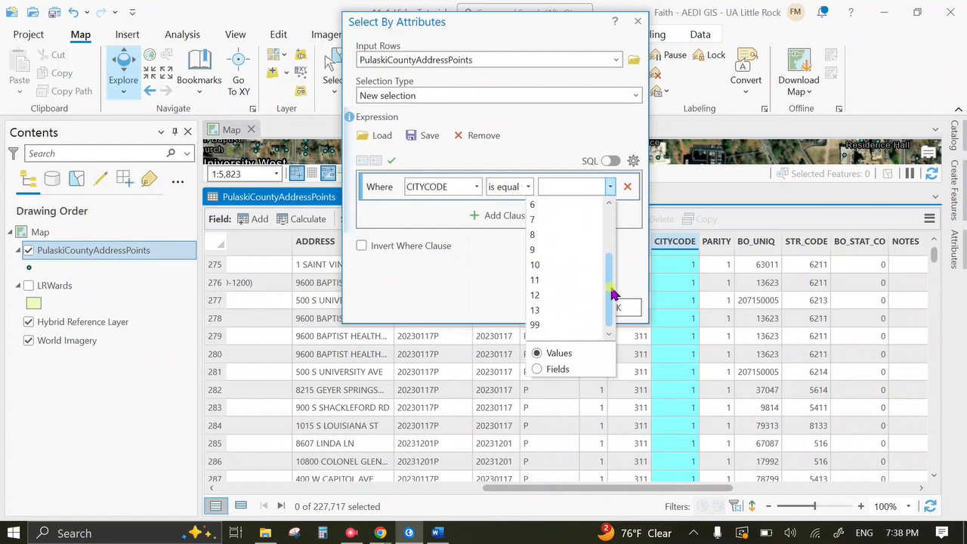
pyautogui.click(531, 124)
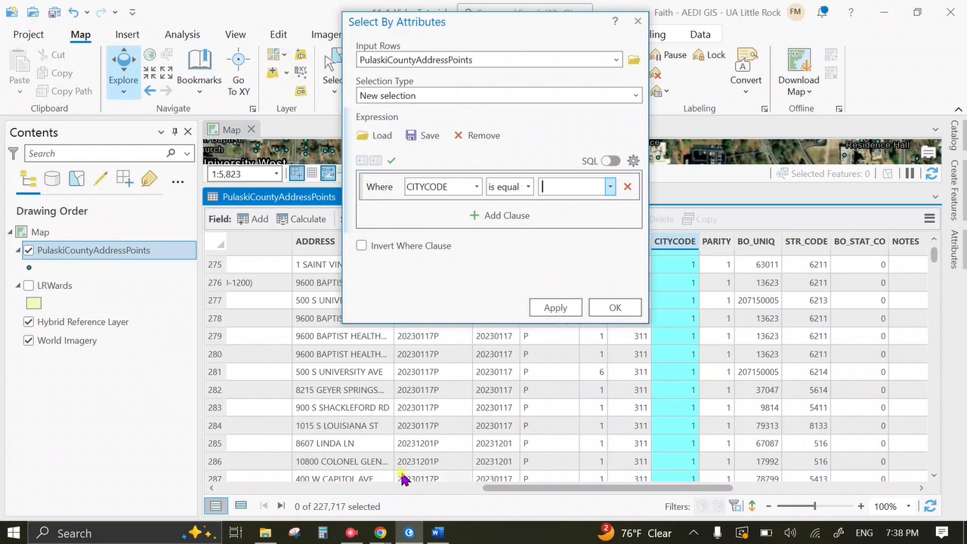
# - Switch to the BPADD document in Chrome and look up the CITYCODE entry in its attribute descriptions
pyautogui.moveTo(379, 532)
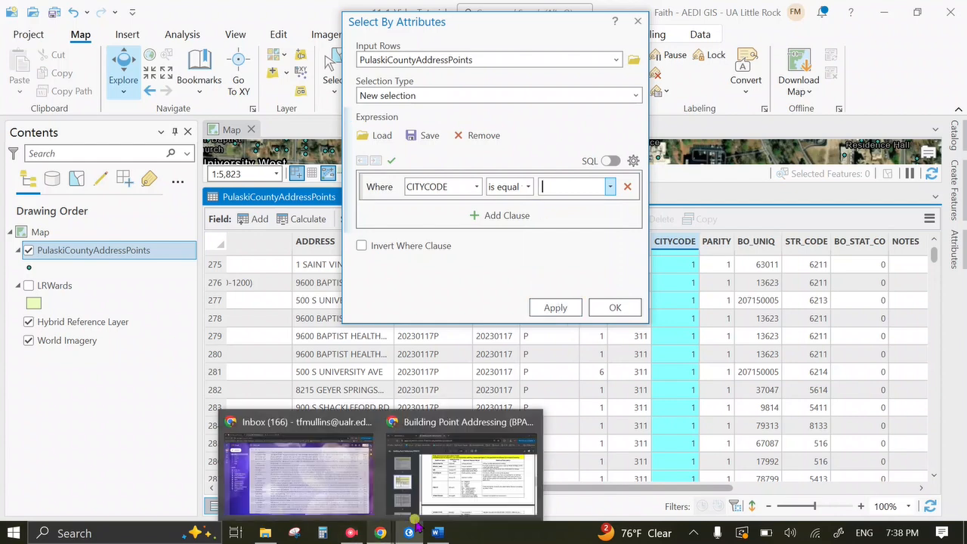
pyautogui.click(445, 505)
pyautogui.scroll(-7, 548, 302)
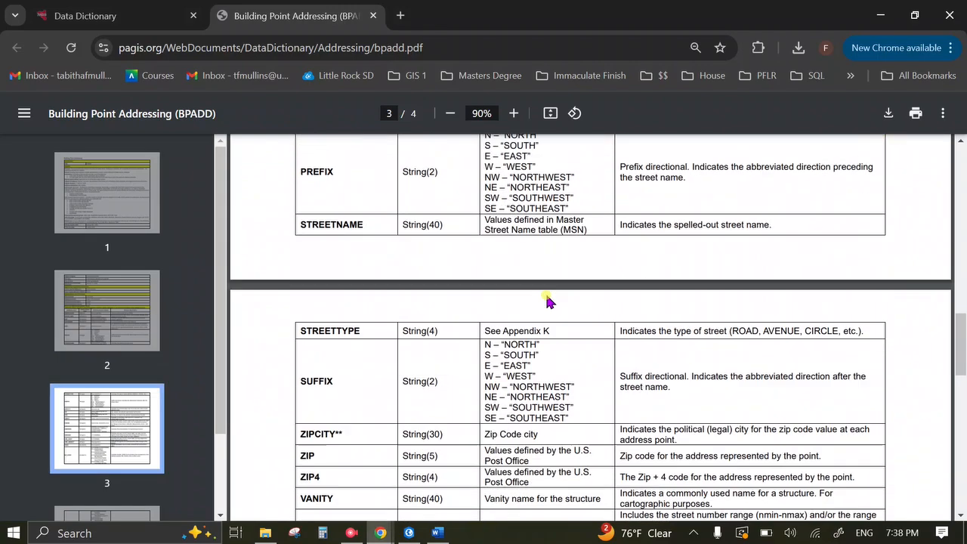
pyautogui.scroll(-5, 501, 257)
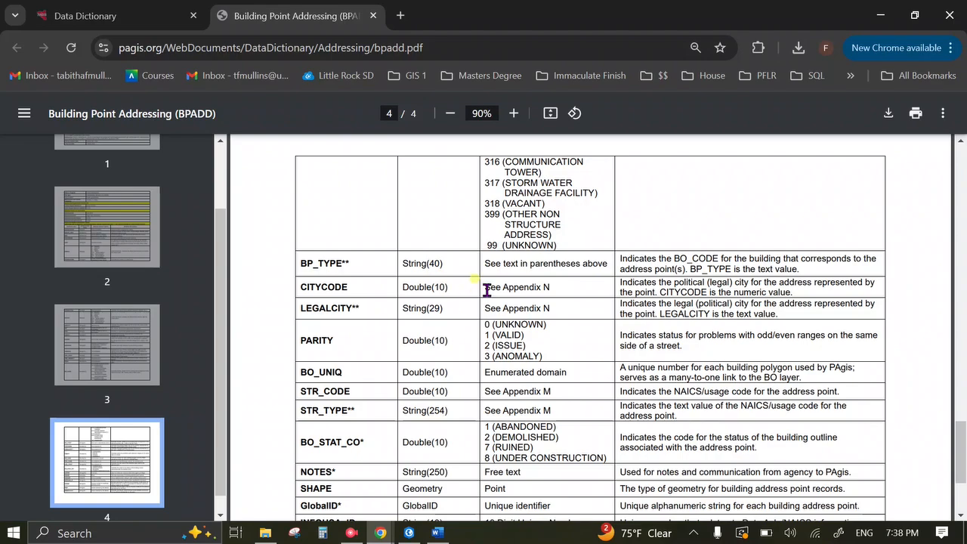
pyautogui.scroll(2, 550, 270)
pyautogui.scroll(15, 551, 271)
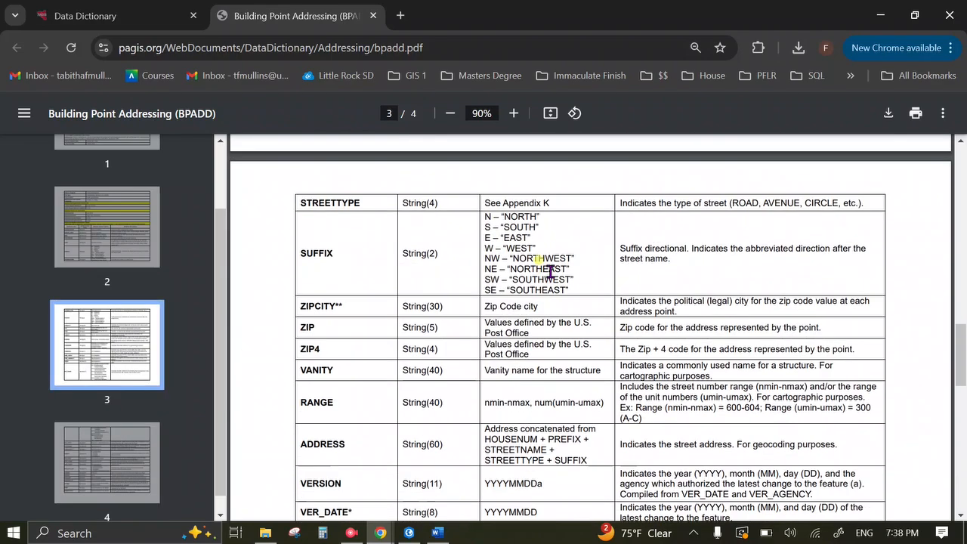
pyautogui.scroll(-15, 579, 393)
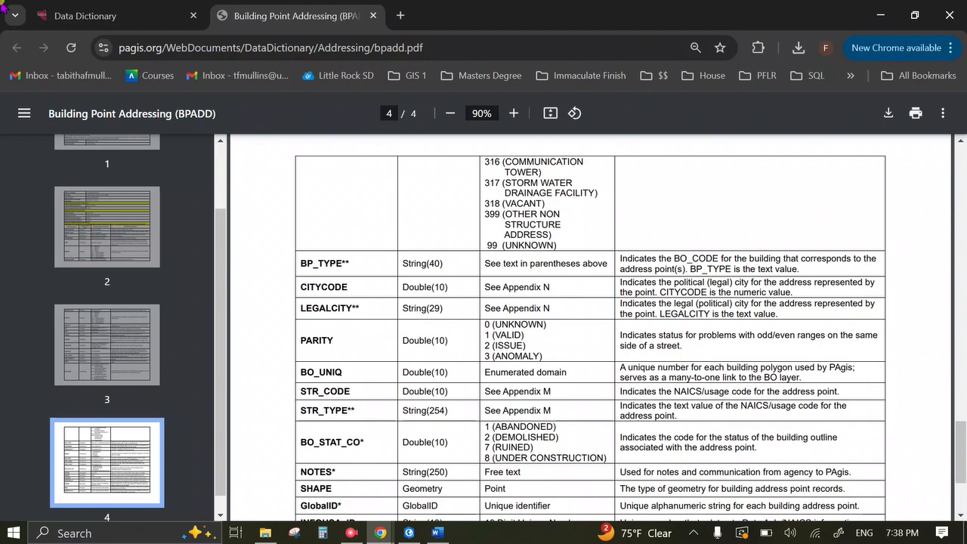
# - Open Appendix N – City Codes from the Data Dictionary page and read its list of cities and counties
pyautogui.click(75, 15)
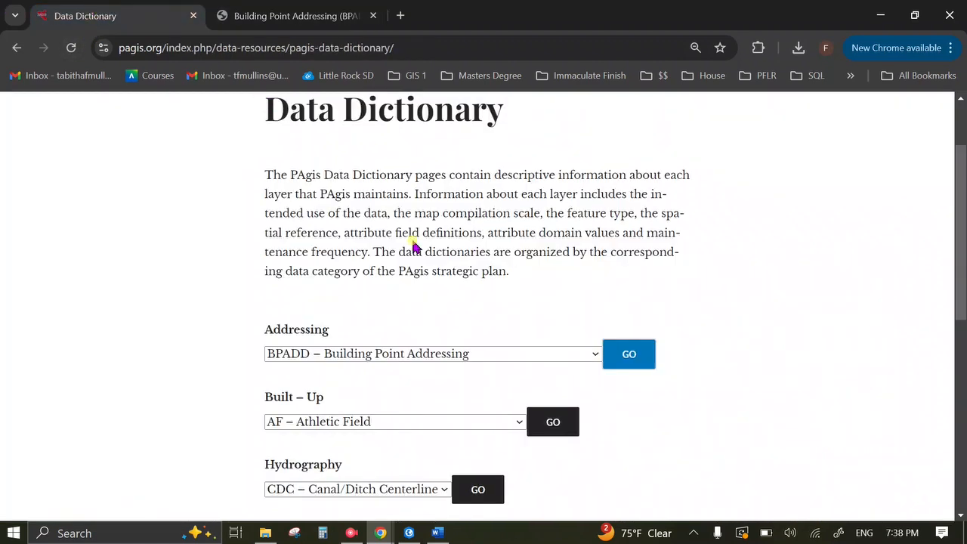
pyautogui.scroll(-6, 416, 246)
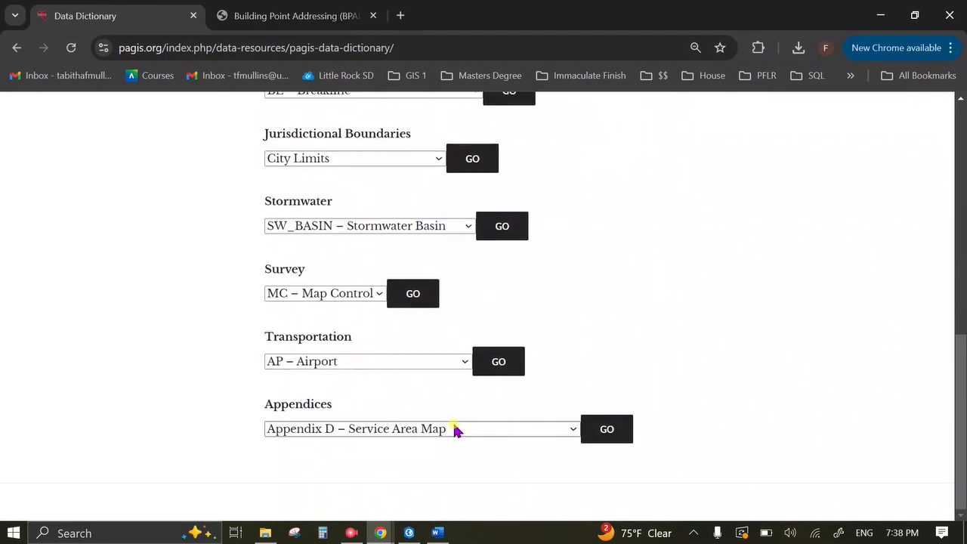
pyautogui.click(499, 431)
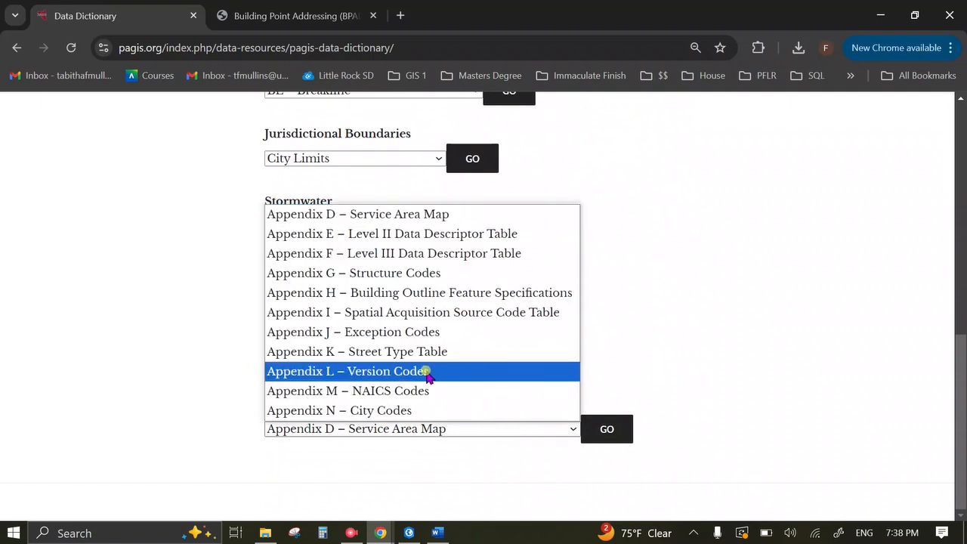
pyautogui.click(449, 413)
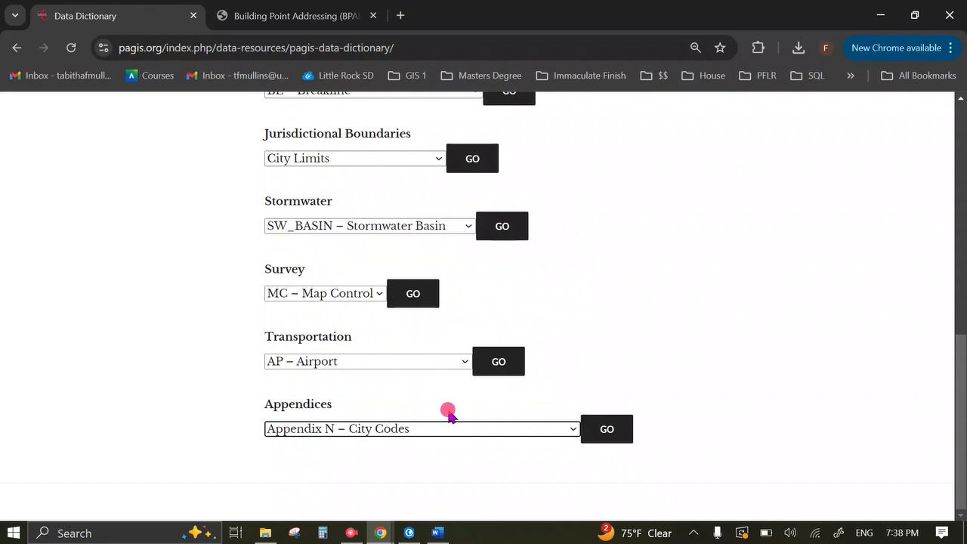
pyautogui.click(612, 428)
pyautogui.scroll(-2, 527, 279)
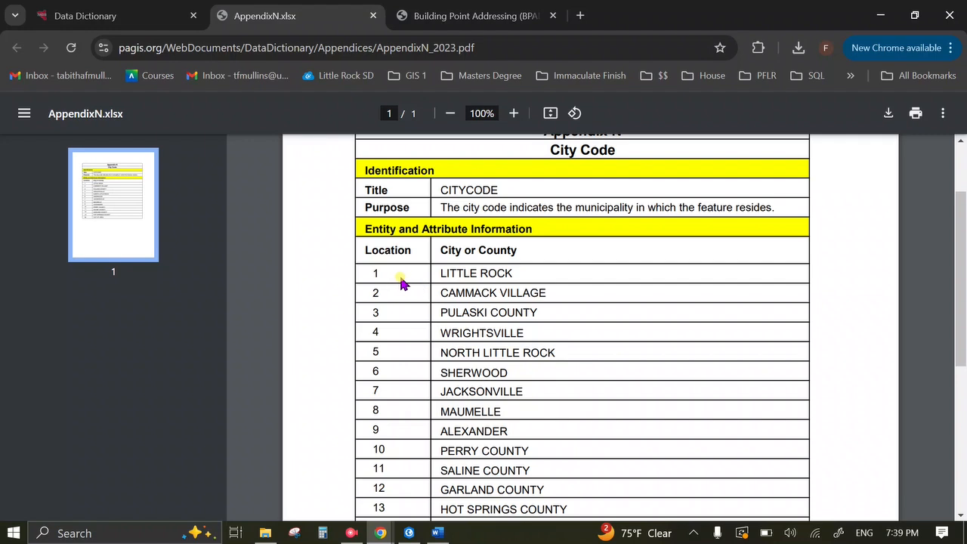
# - Check the STR_CODE entry in the BPADD document and open Appendix M – NAICS Codes from the Data Dictionary page
pyautogui.click(504, 15)
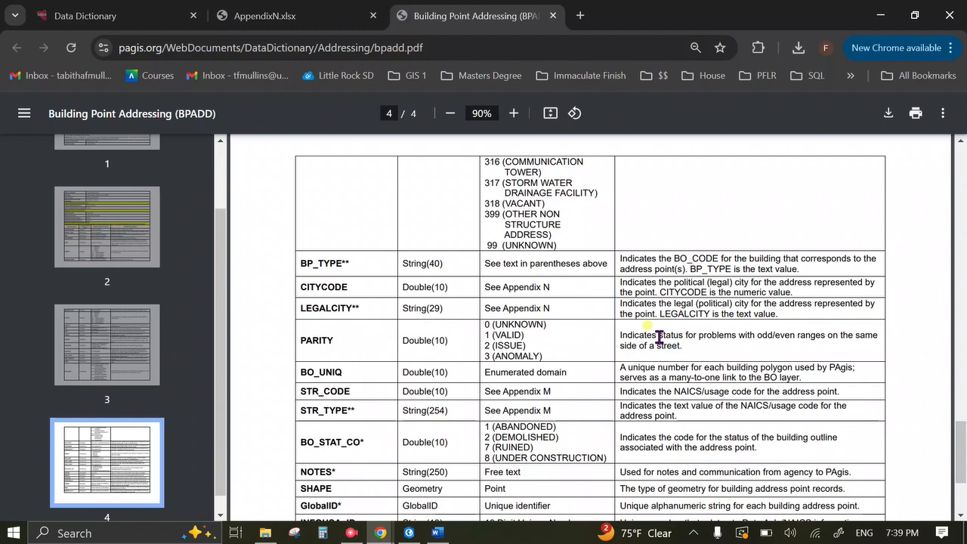
pyautogui.scroll(-3, 506, 374)
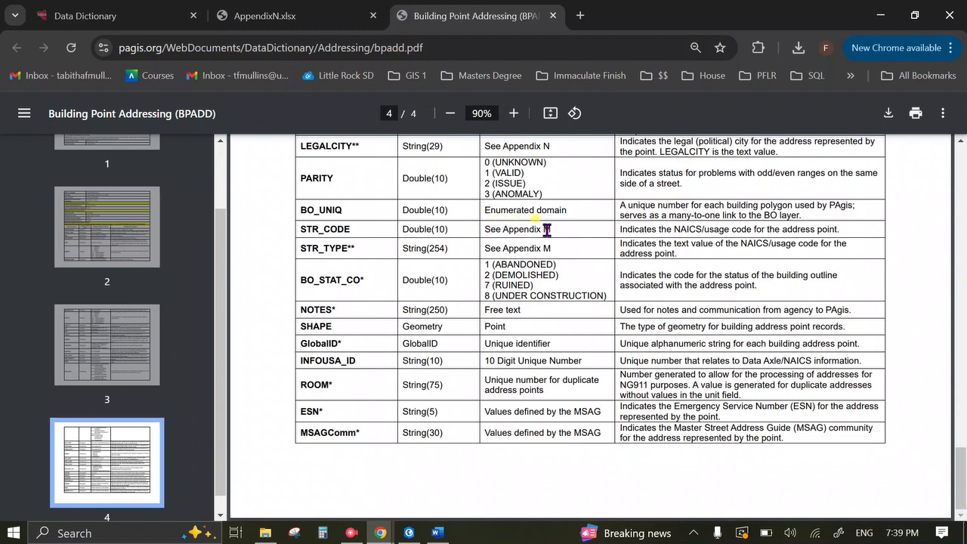
pyautogui.click(178, 10)
pyautogui.click(485, 428)
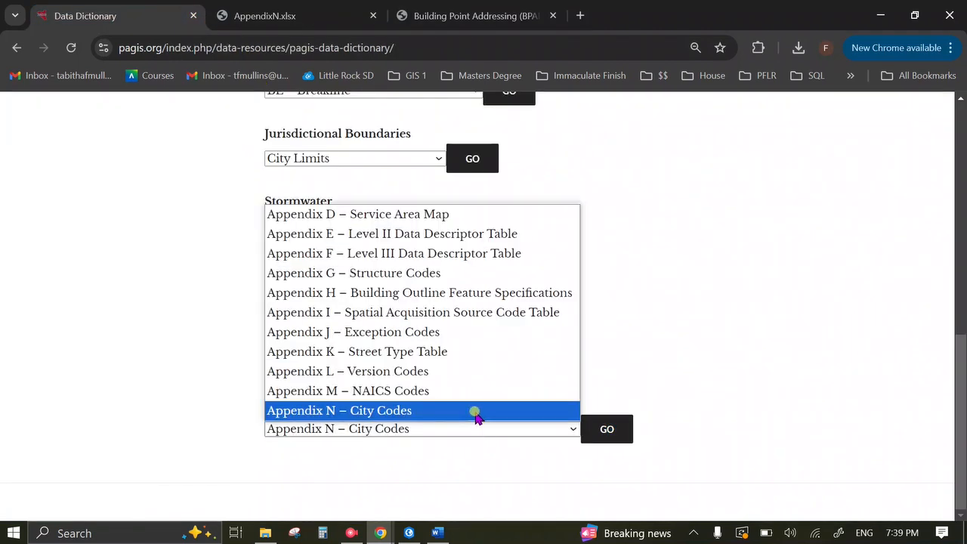
pyautogui.click(462, 392)
pyautogui.click(601, 446)
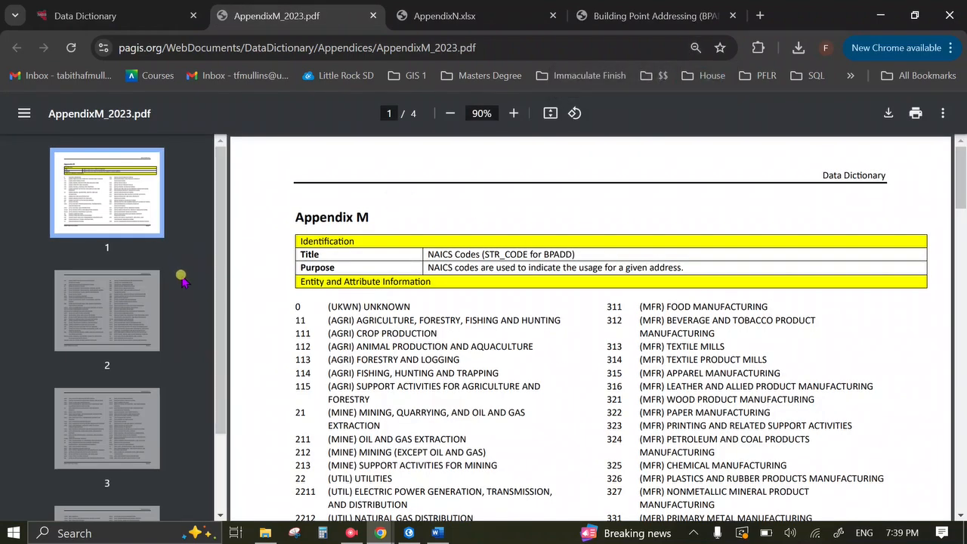
# - Read through the NAICS usage codes on the first two pages of Appendix M
pyautogui.scroll(-2, 142, 299)
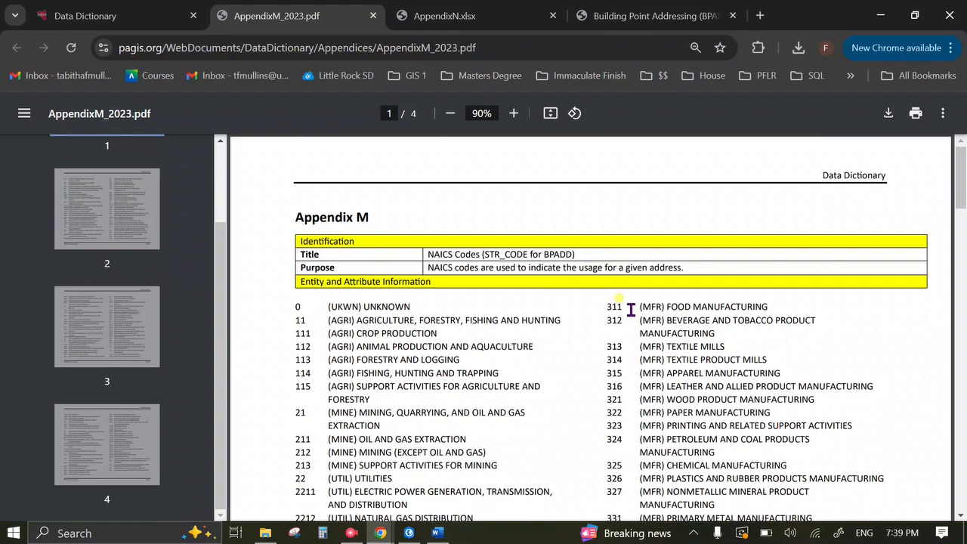
pyautogui.scroll(-2, 631, 309)
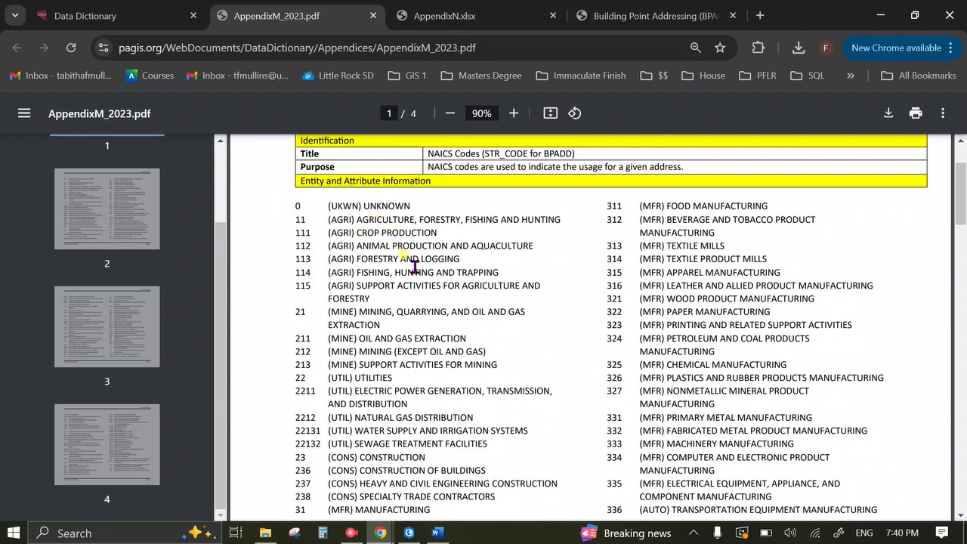
pyautogui.scroll(-3, 507, 314)
pyautogui.scroll(-3, 507, 313)
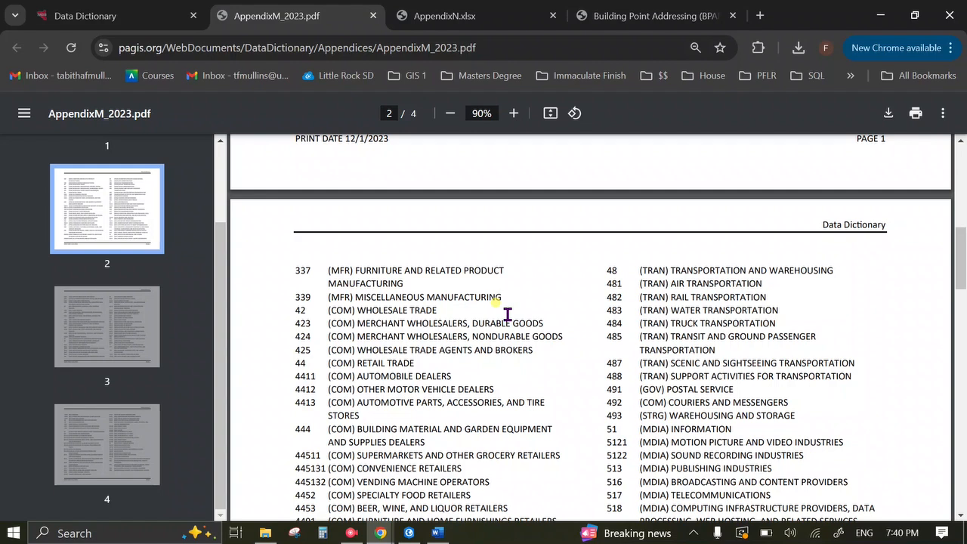
# - Search Appendix M for "house" and highlight the residential codes from 81410 Mobile Home to 81460 Dormitories
pyautogui.hotkey('ctrl', 'f')
pyautogui.write('house')
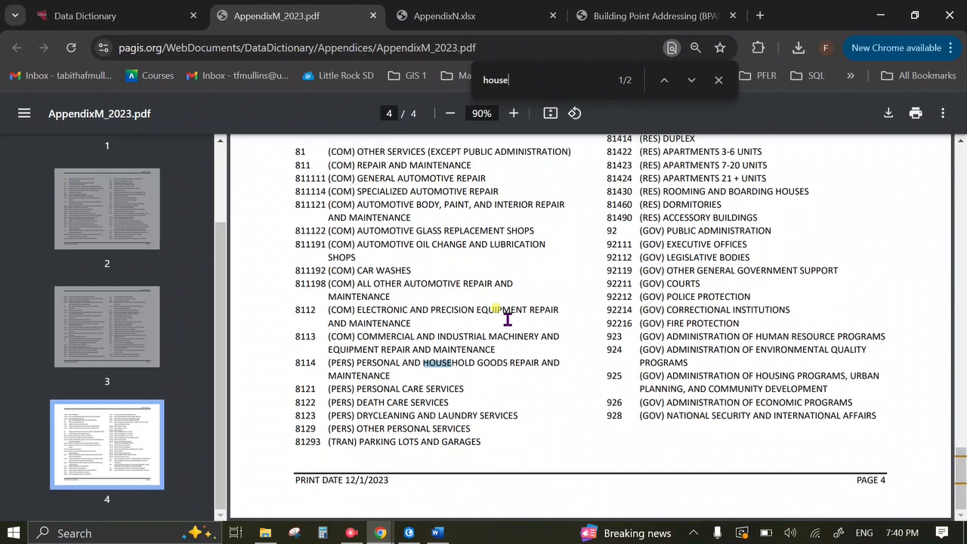
pyautogui.press('Return')
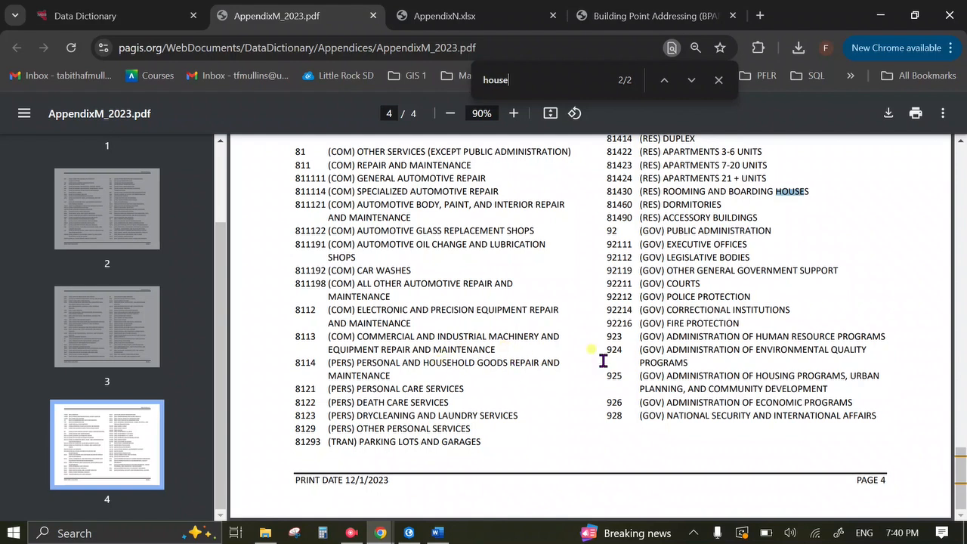
pyautogui.scroll(1, 811, 291)
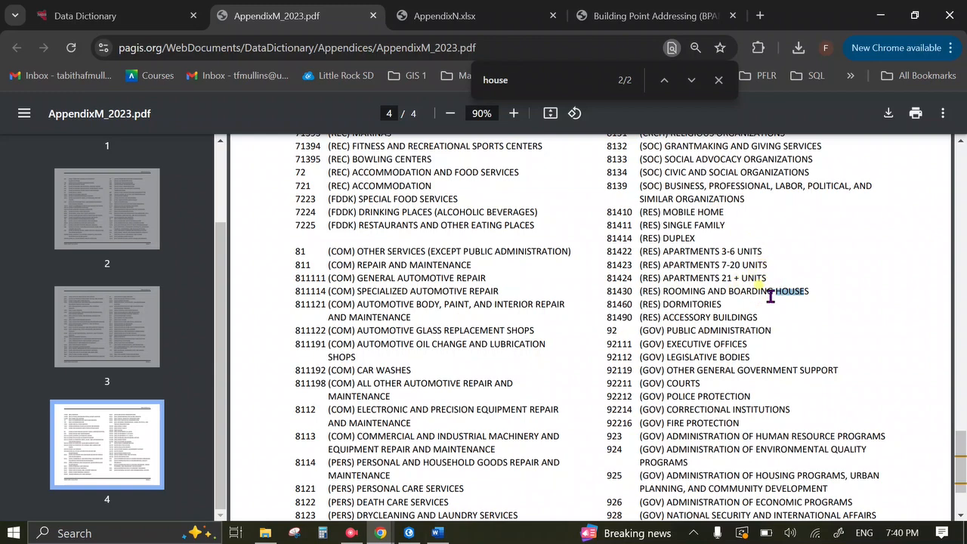
pyautogui.moveTo(725, 305); pyautogui.dragTo(603, 243)
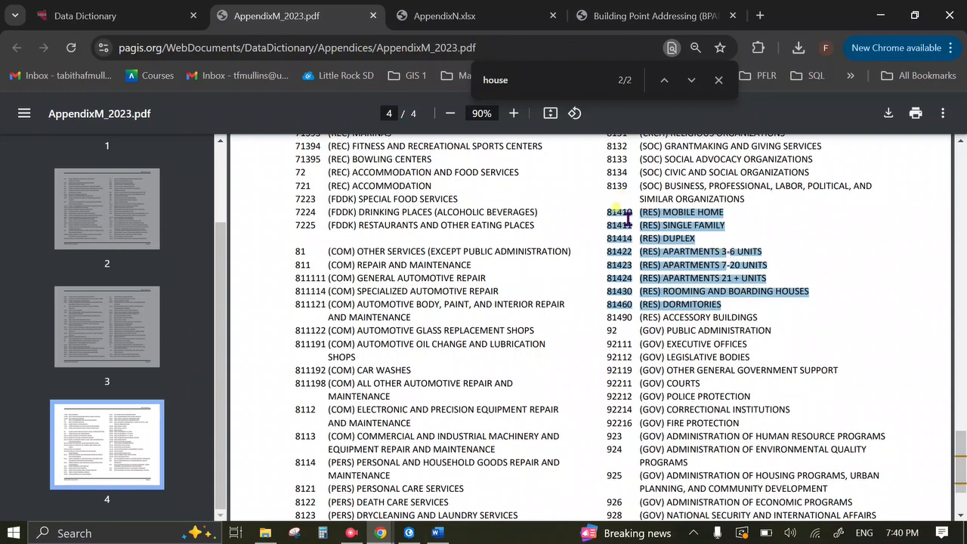
pyautogui.click(718, 79)
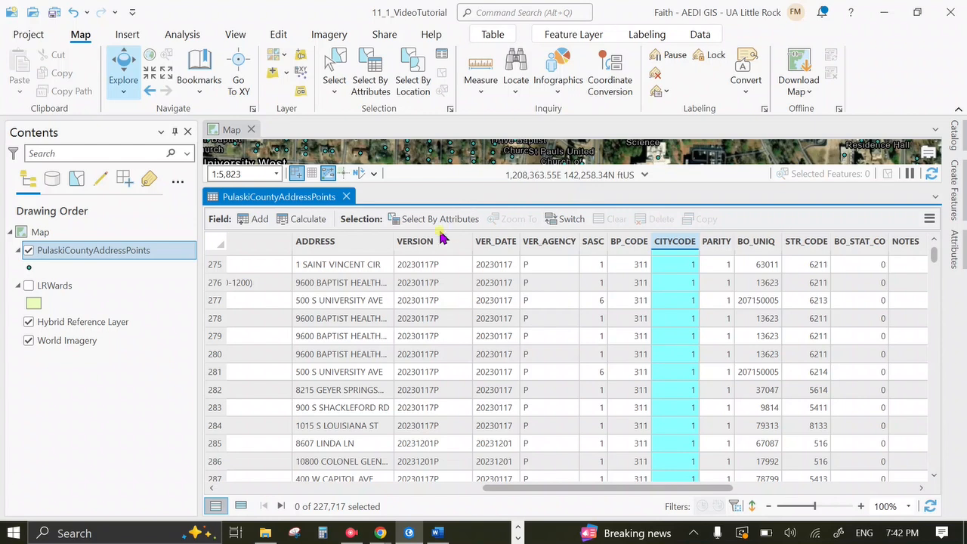
# - Select rows 275 through 285 in the PulaskiCountyAddressPoints attribute table
pyautogui.click(436, 219)
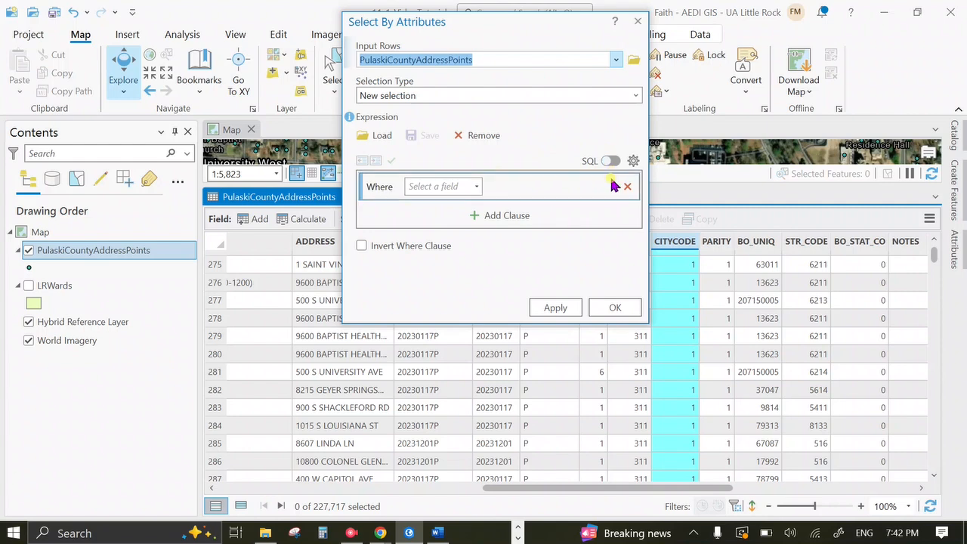
pyautogui.click(640, 22)
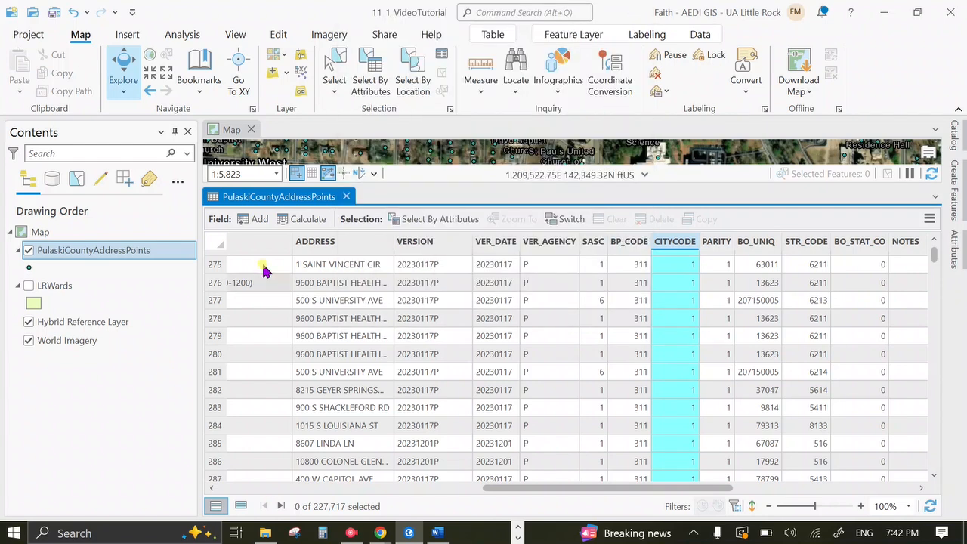
pyautogui.moveTo(217, 266); pyautogui.dragTo(218, 450)
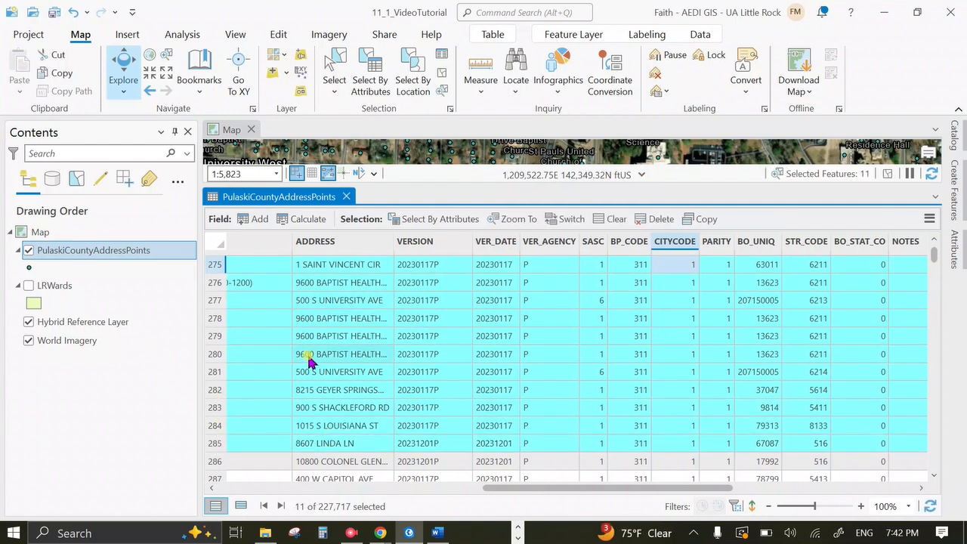
pyautogui.rightClick(96, 254)
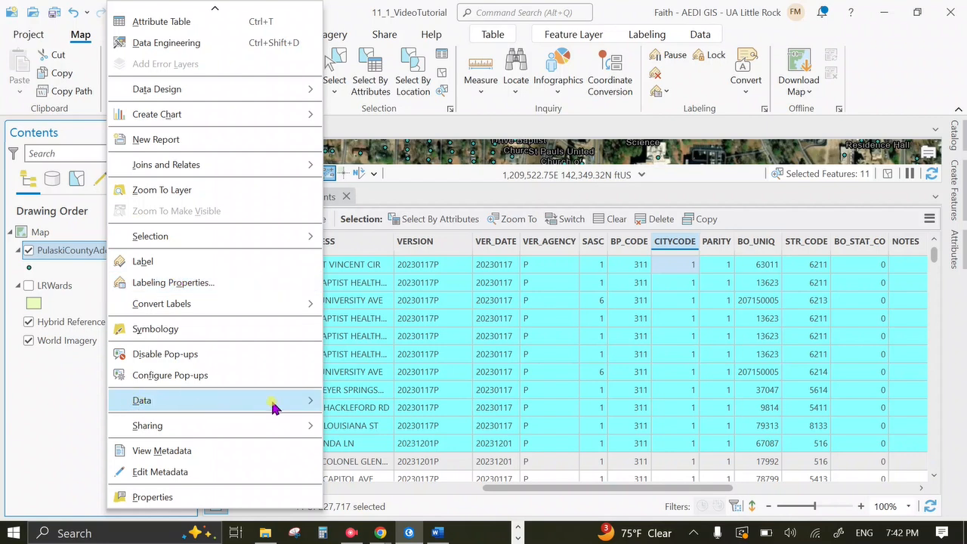
pyautogui.moveTo(301, 400)
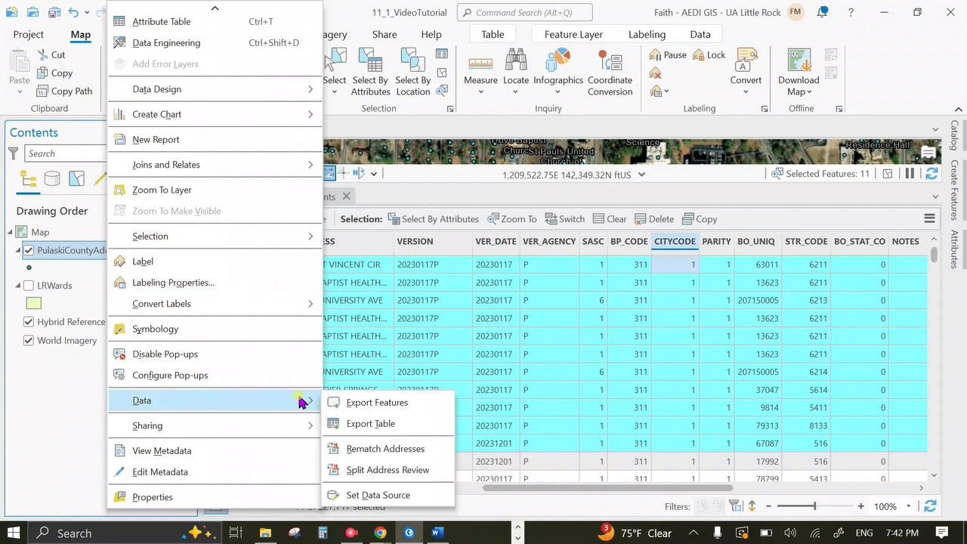
pyautogui.click(387, 407)
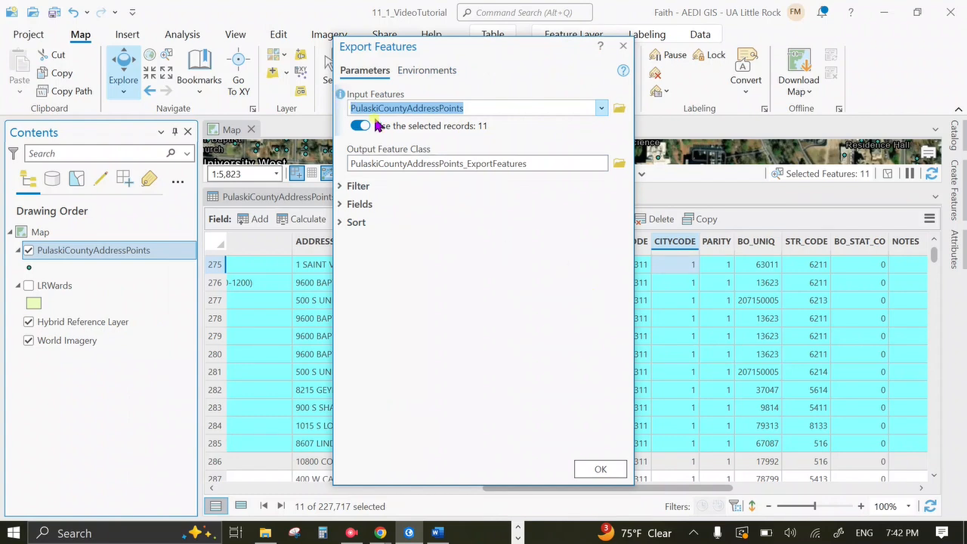
pyautogui.click(622, 46)
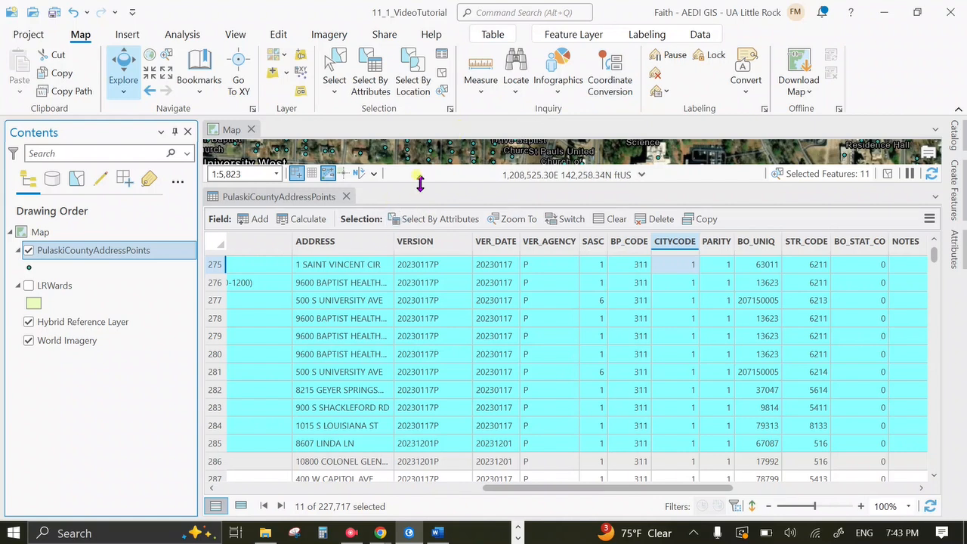
# - Clear the selected table rows and start a new definition query on the PulaskiCountyAddressPoints layer
pyautogui.moveTo(425, 189); pyautogui.dragTo(426, 187)
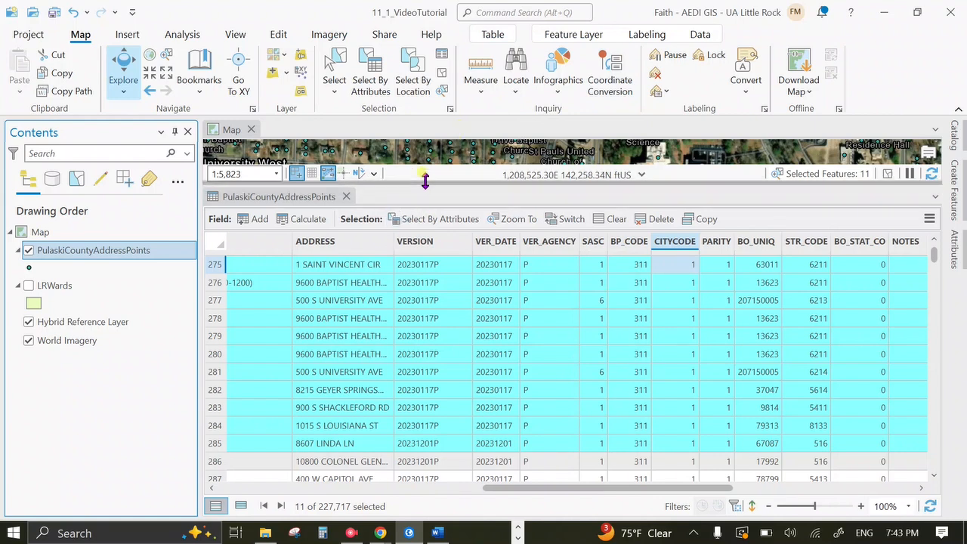
pyautogui.click(611, 217)
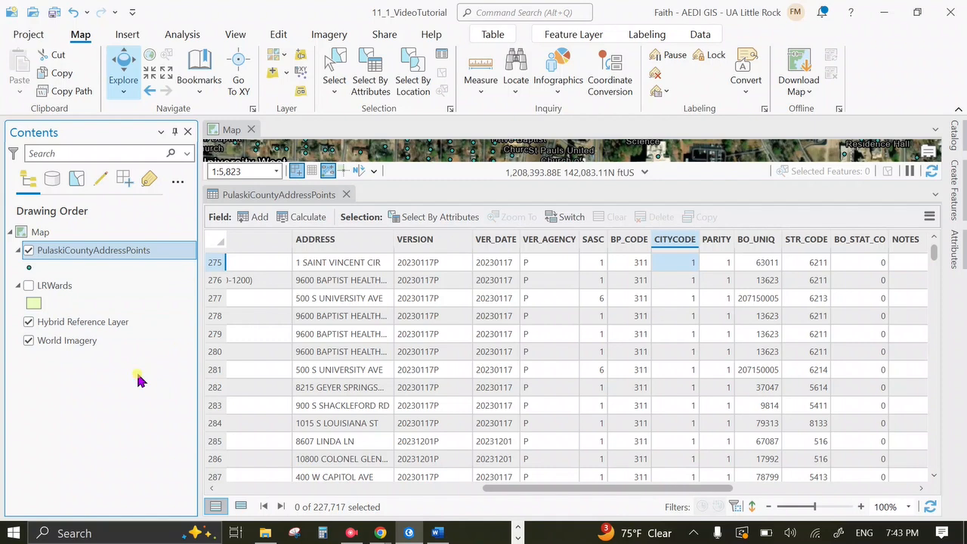
pyautogui.rightClick(121, 257)
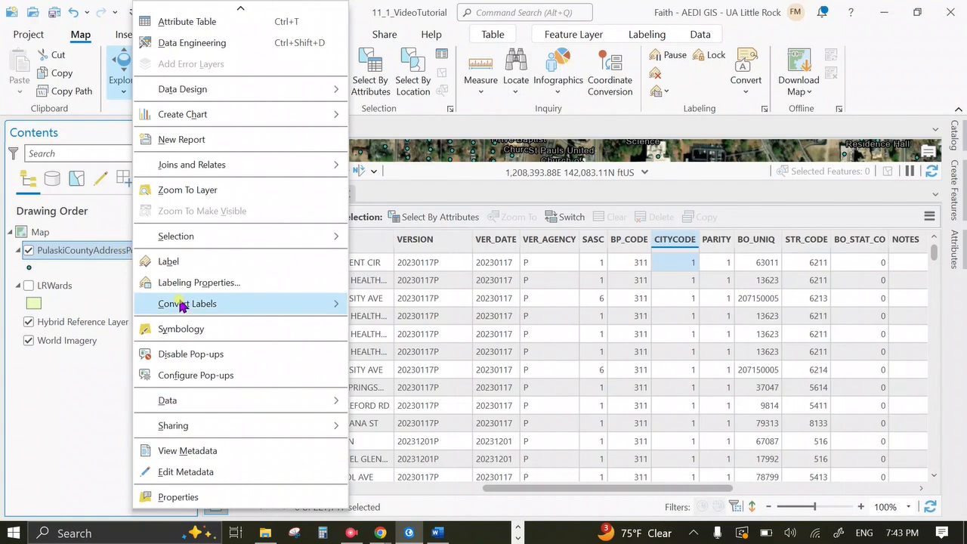
pyautogui.click(200, 498)
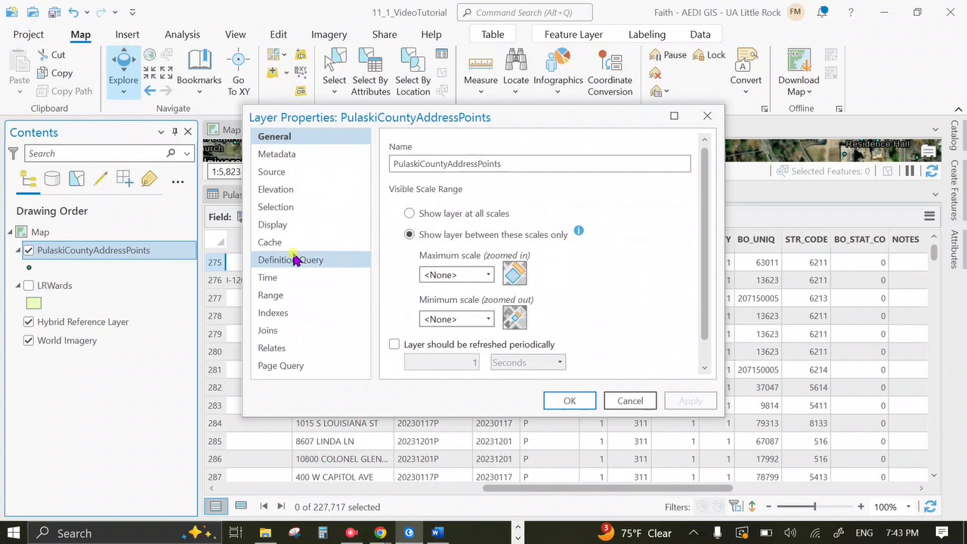
pyautogui.click(295, 260)
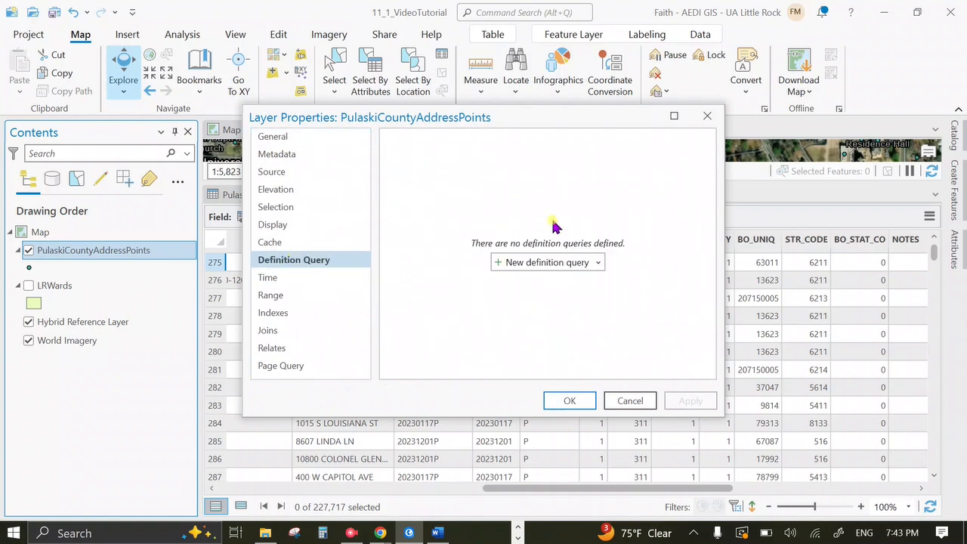
pyautogui.click(557, 262)
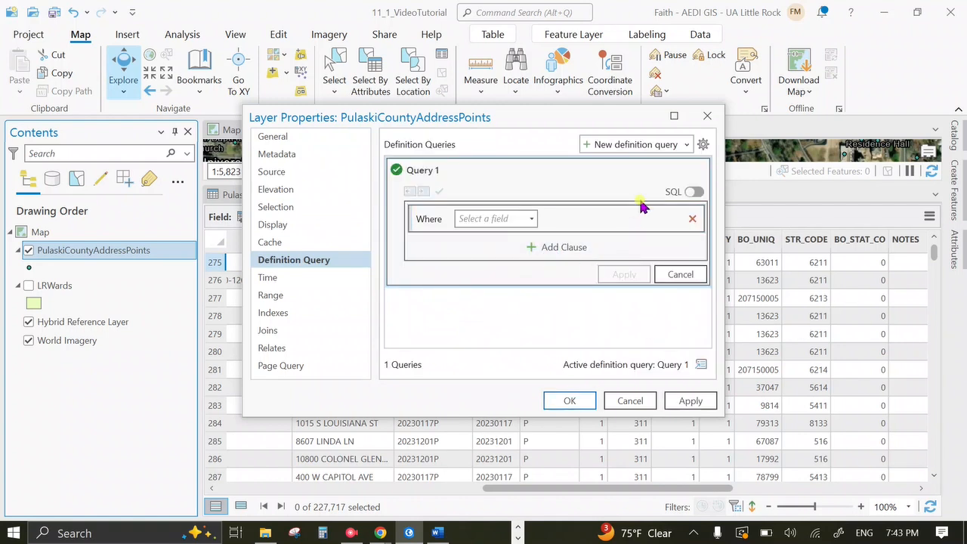
# - Define the query clause as CITYCODE is equal to 1 and apply it to the layer
pyautogui.click(532, 219)
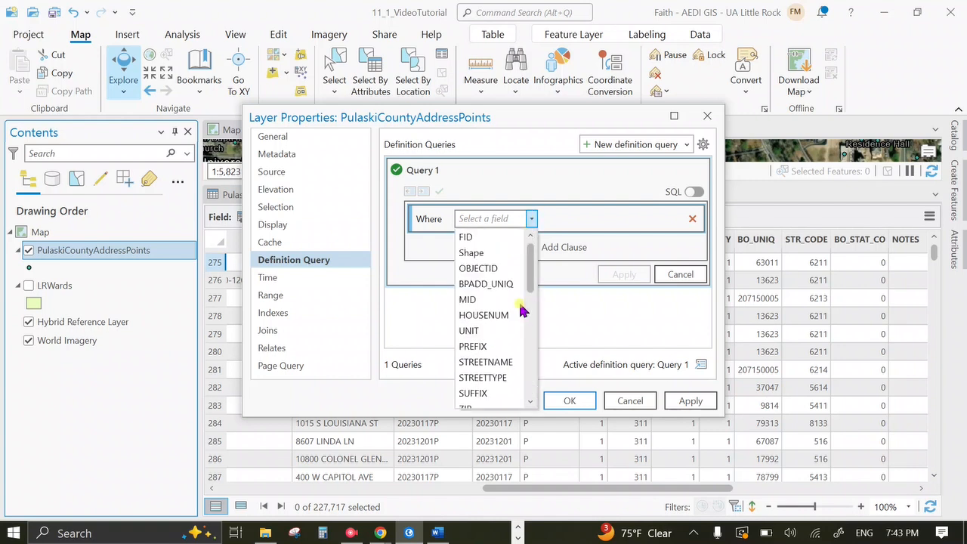
pyautogui.scroll(-5, 489, 325)
pyautogui.click(487, 315)
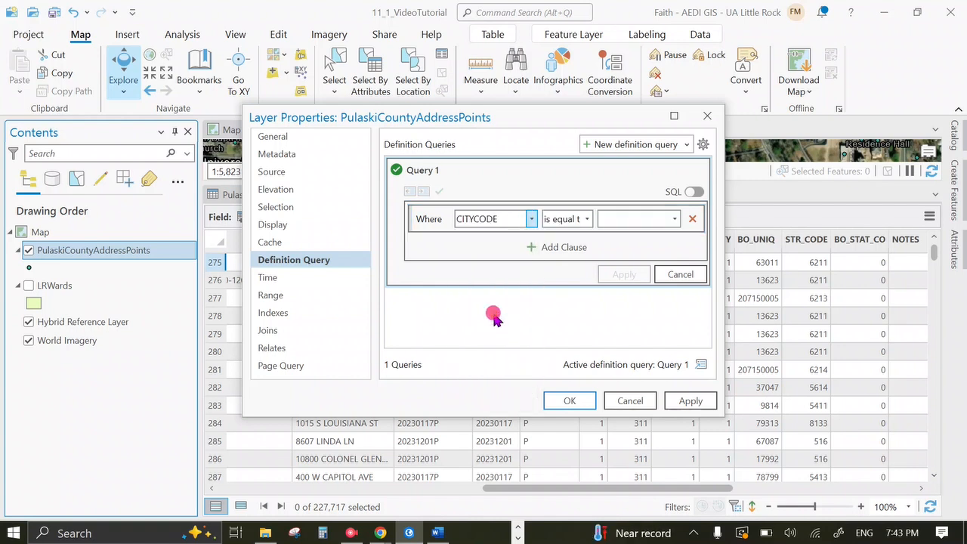
pyautogui.click(674, 219)
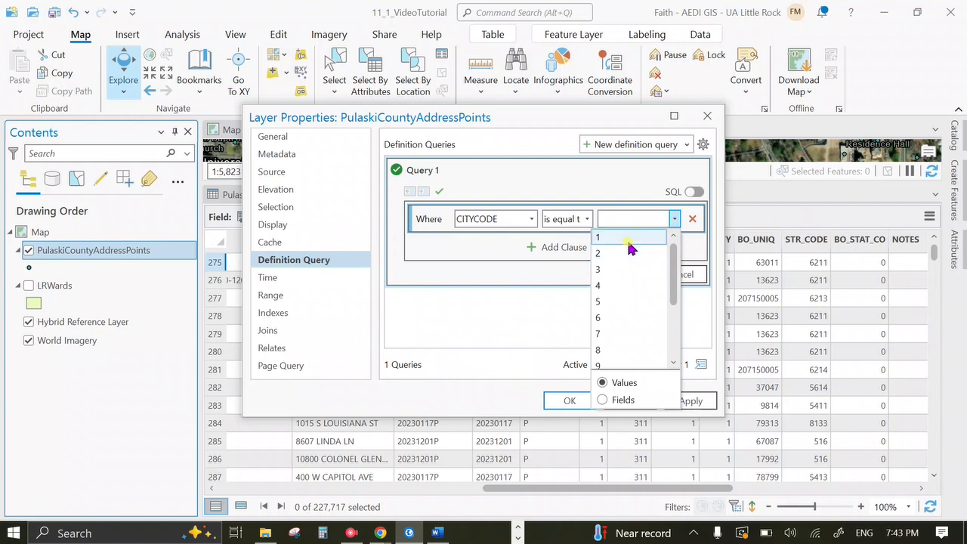
pyautogui.click(629, 254)
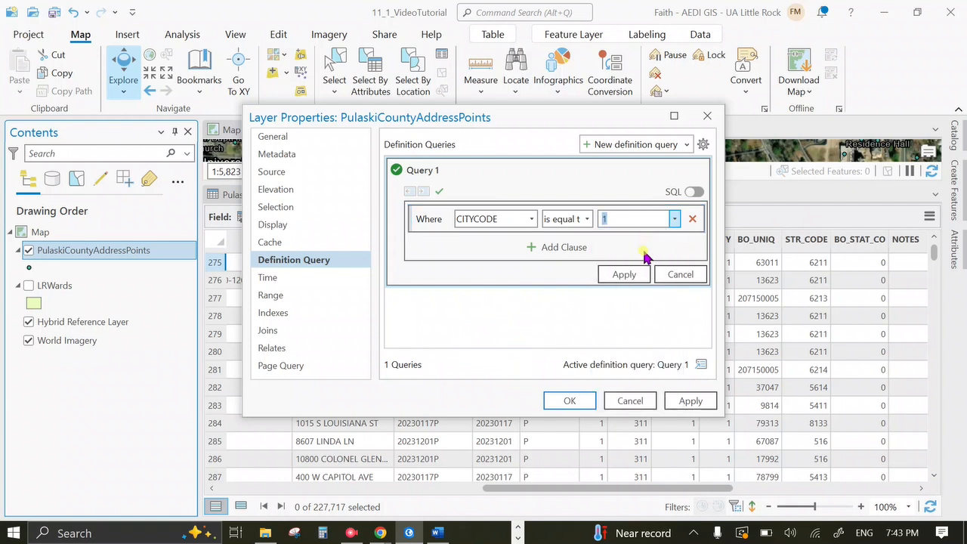
pyautogui.click(645, 276)
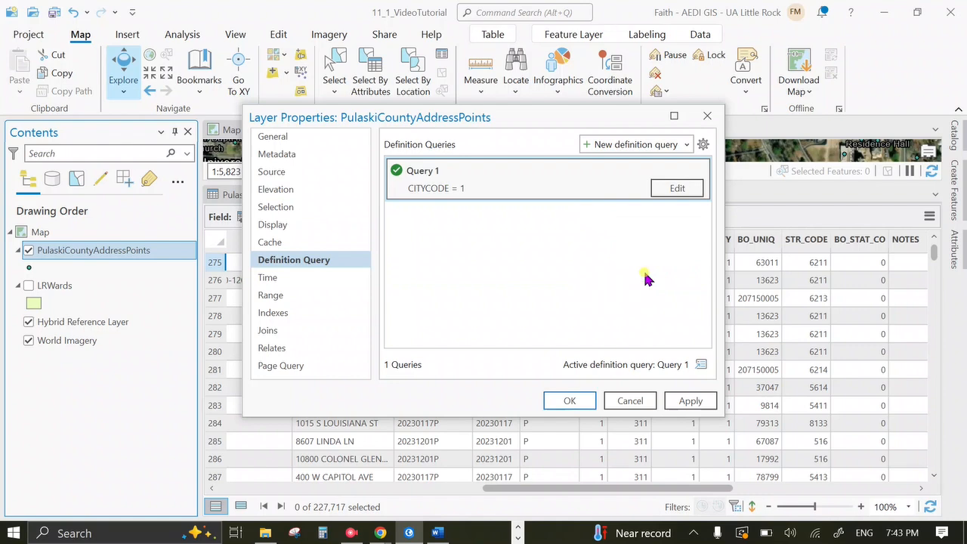
pyautogui.click(686, 401)
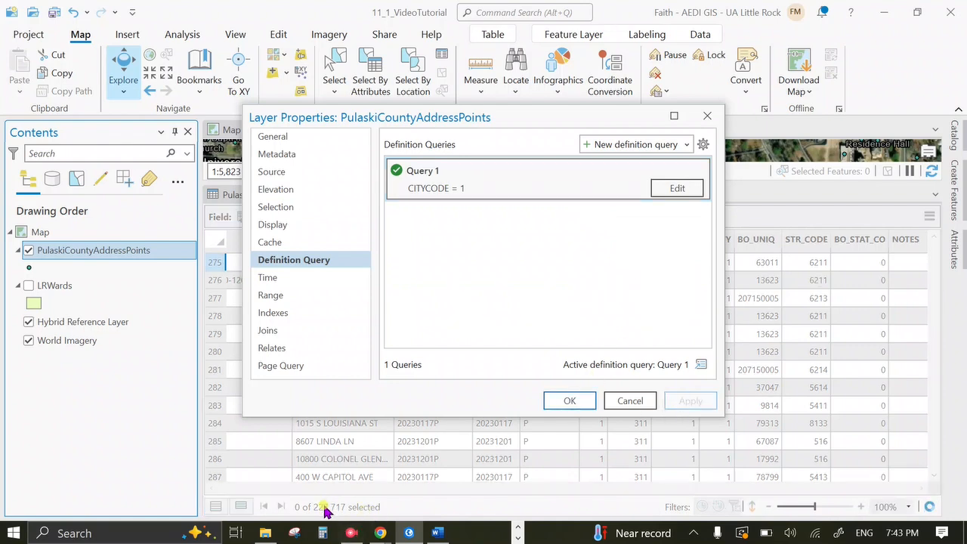
# - Close the layer properties and load all filtered records in the PulaskiCountyAddressPoints attribute table
pyautogui.click(404, 506)
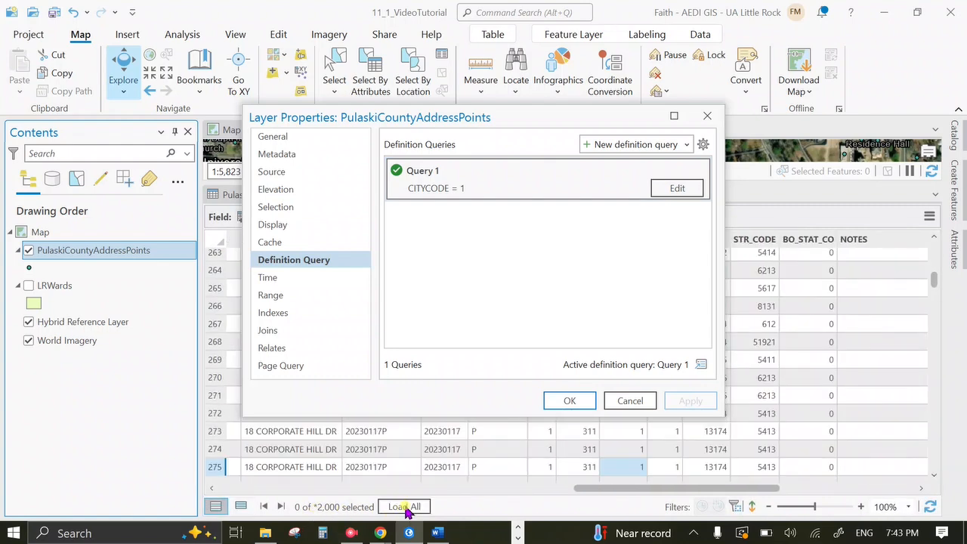
pyautogui.moveTo(432, 119); pyautogui.dragTo(535, 107)
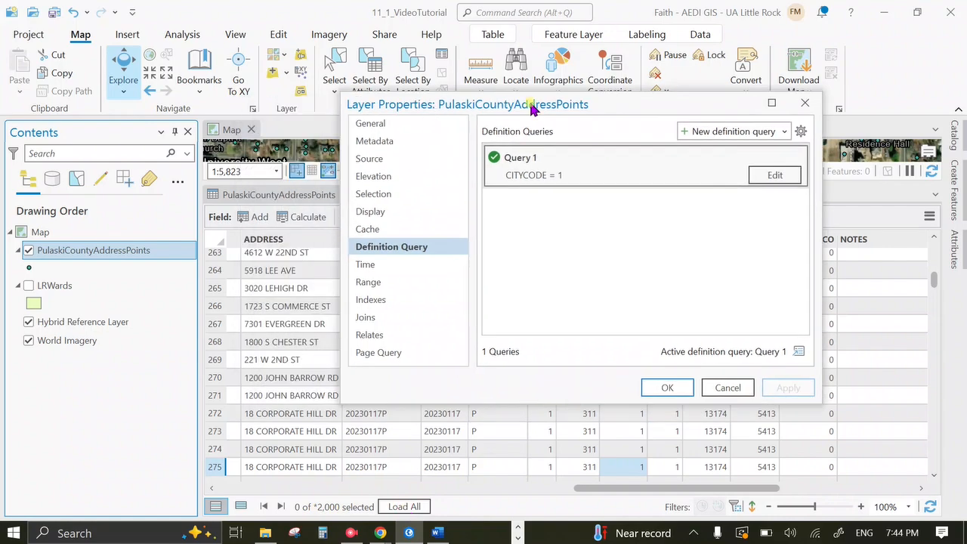
pyautogui.click(809, 103)
pyautogui.click(405, 506)
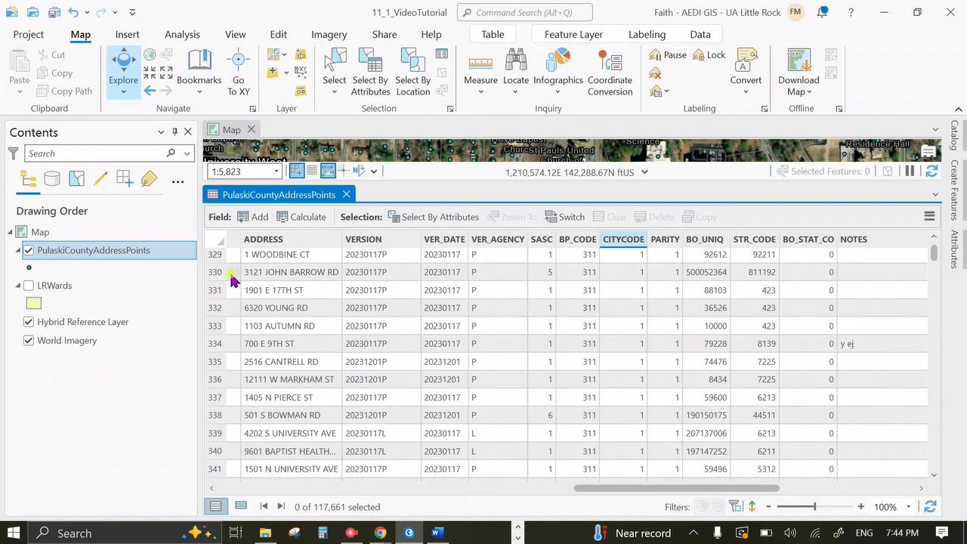
# - Reopen the PulaskiCountyAddressPoints definition query for editing and add an And clause on the STR_CODE field
pyautogui.rightClick(95, 250)
pyautogui.click(39, 441)
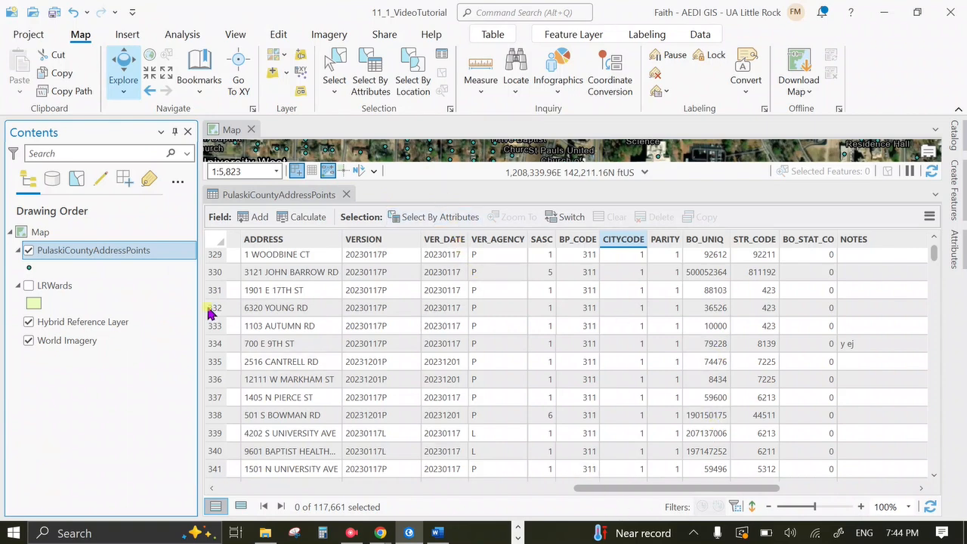
pyautogui.rightClick(102, 255)
pyautogui.click(225, 500)
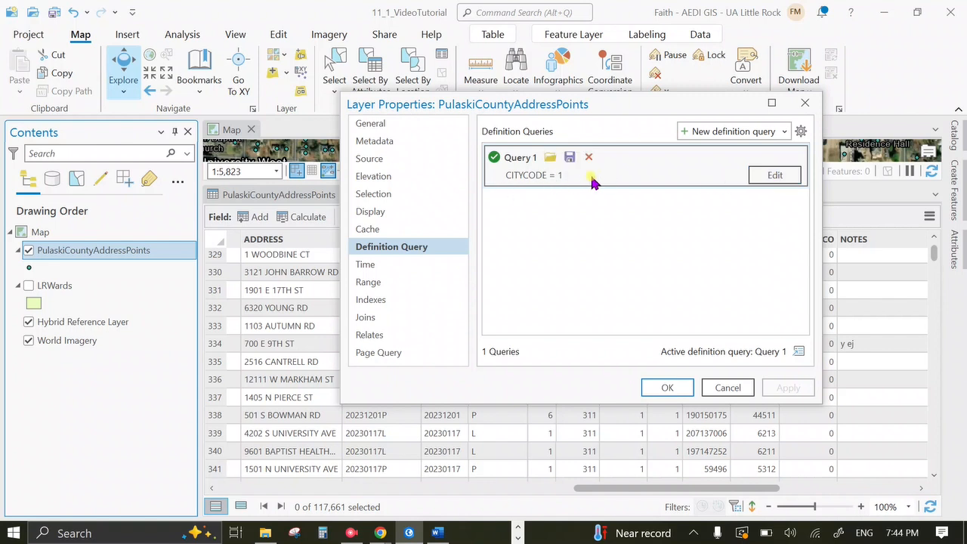
pyautogui.click(784, 180)
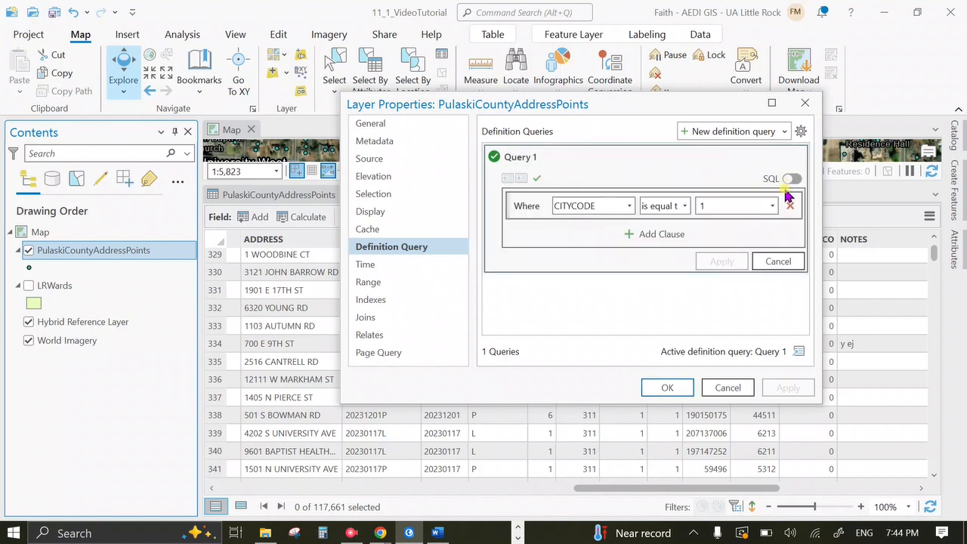
pyautogui.click(657, 235)
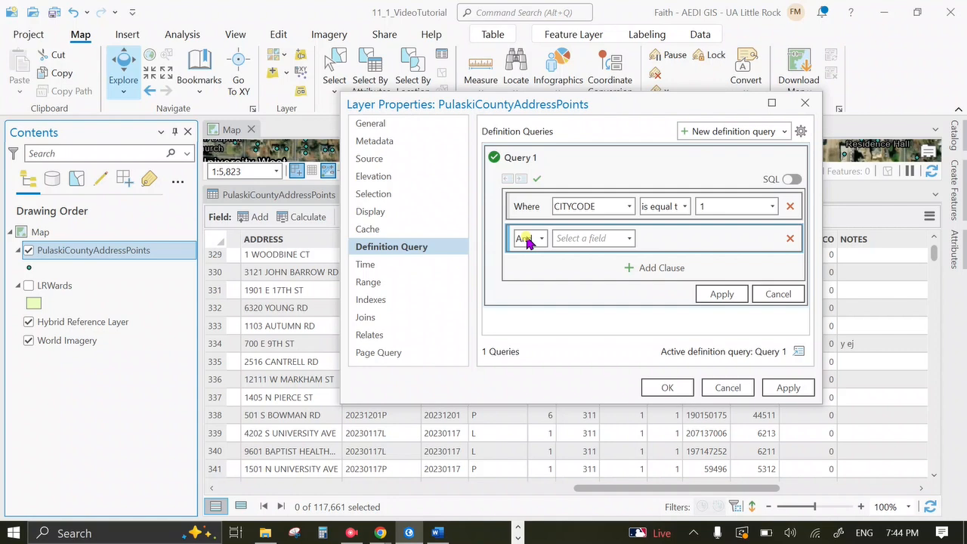
pyautogui.click(626, 238)
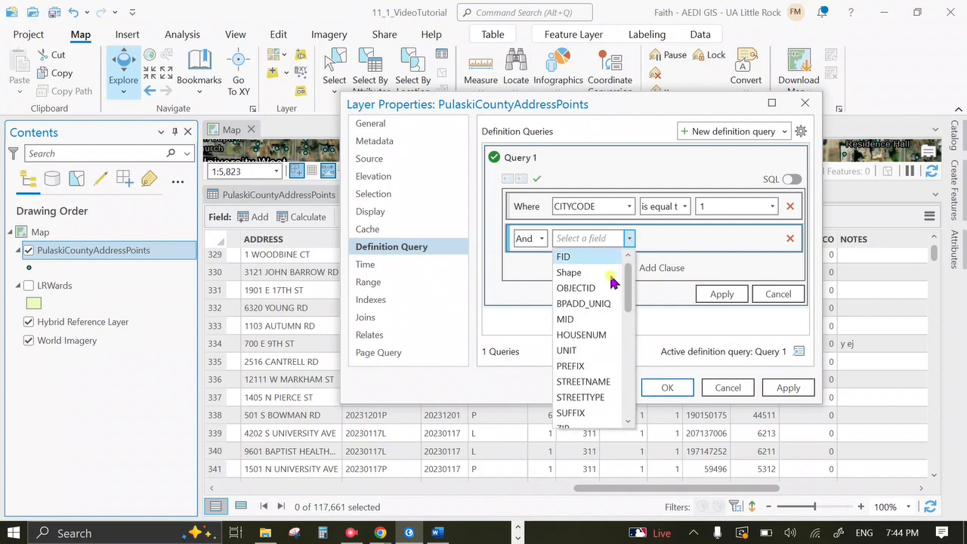
pyautogui.moveTo(631, 295); pyautogui.dragTo(626, 386)
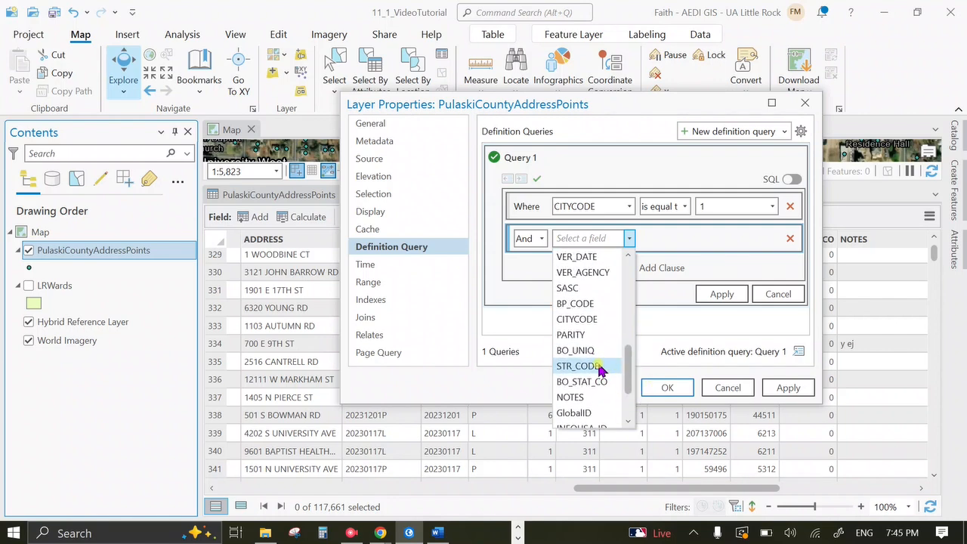
pyautogui.click(597, 366)
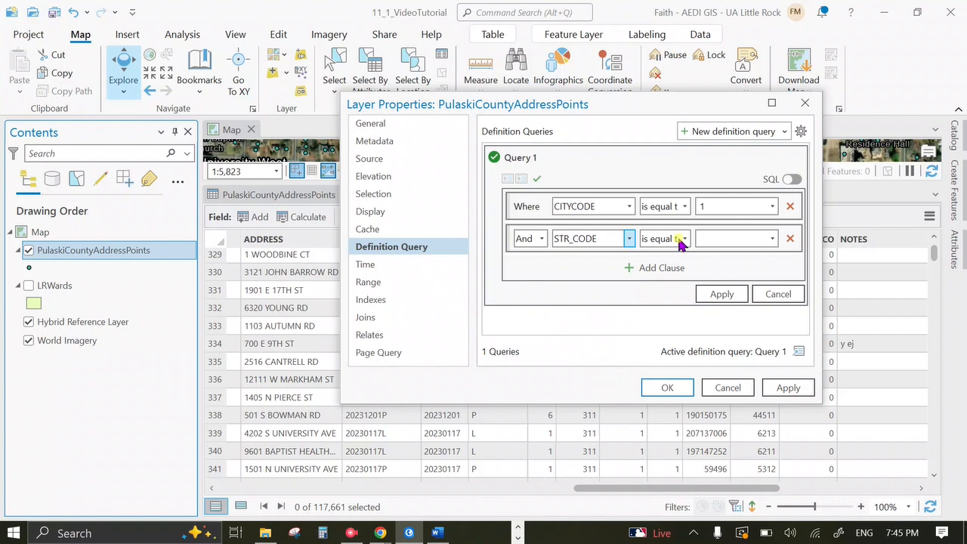
# - Set the STR_CODE clause to is equal to 81410 and apply the updated definition query
pyautogui.click(733, 238)
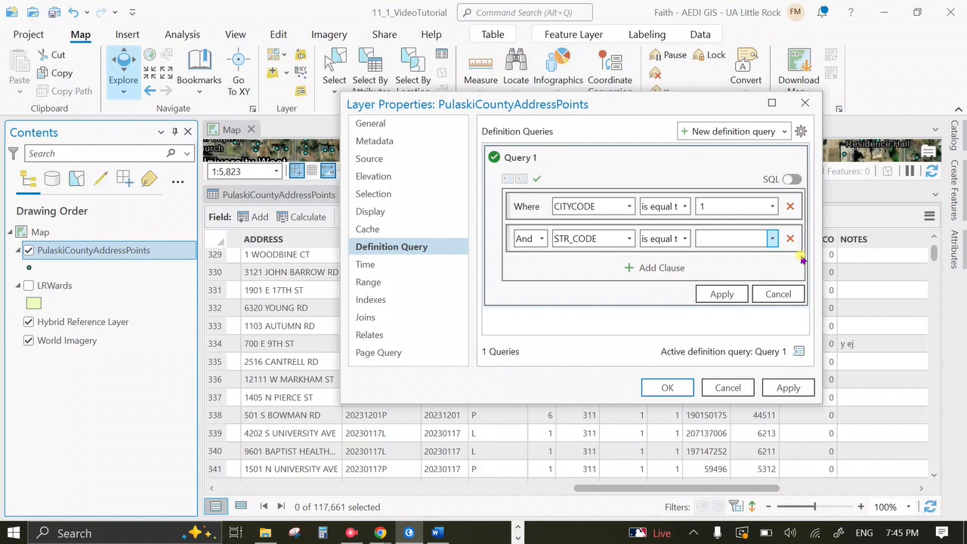
pyautogui.write('81410')
pyautogui.click(711, 293)
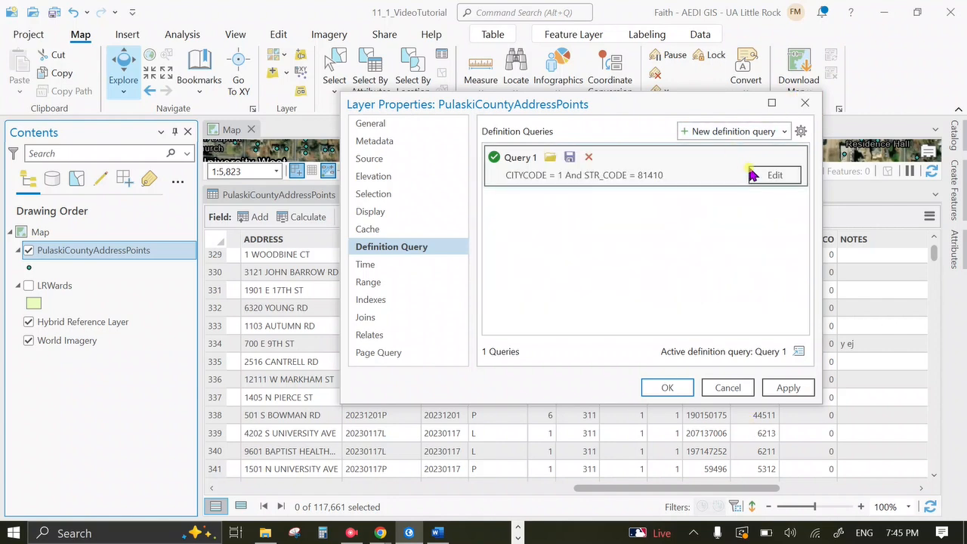
pyautogui.click(785, 389)
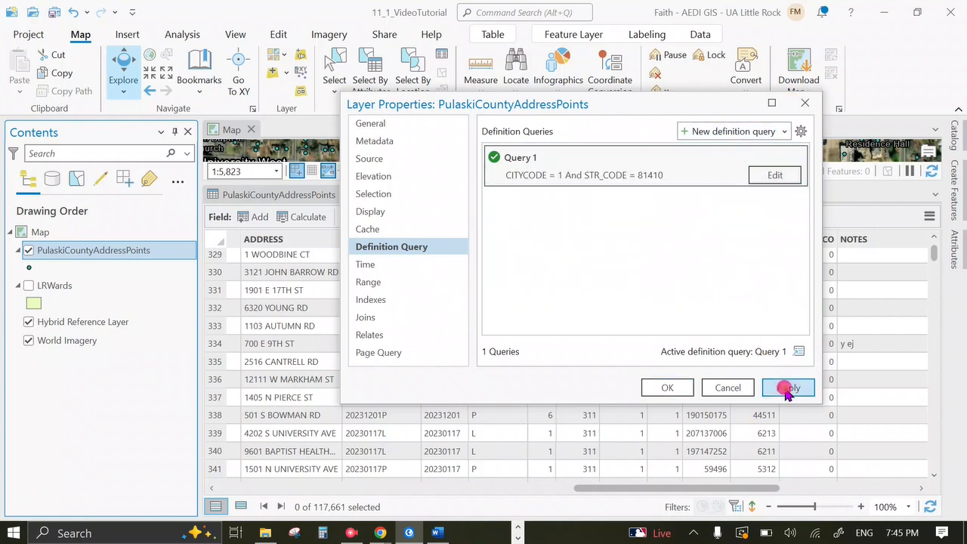
# - Extend the definition query's SQL expression with Or STR_CODE conditions for 81411, 81414, 81422, 81423, 81424, 81430 and 81460
pyautogui.click(764, 179)
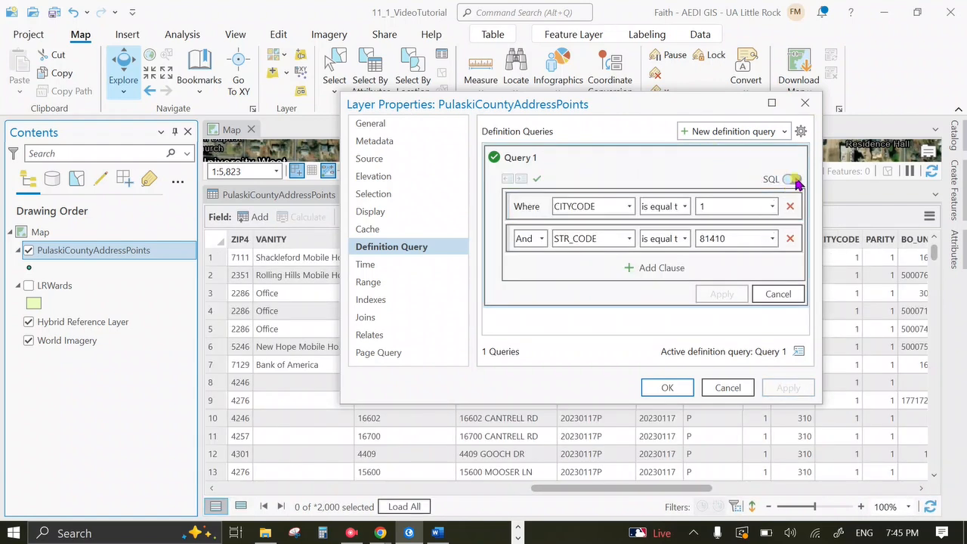
pyautogui.click(791, 179)
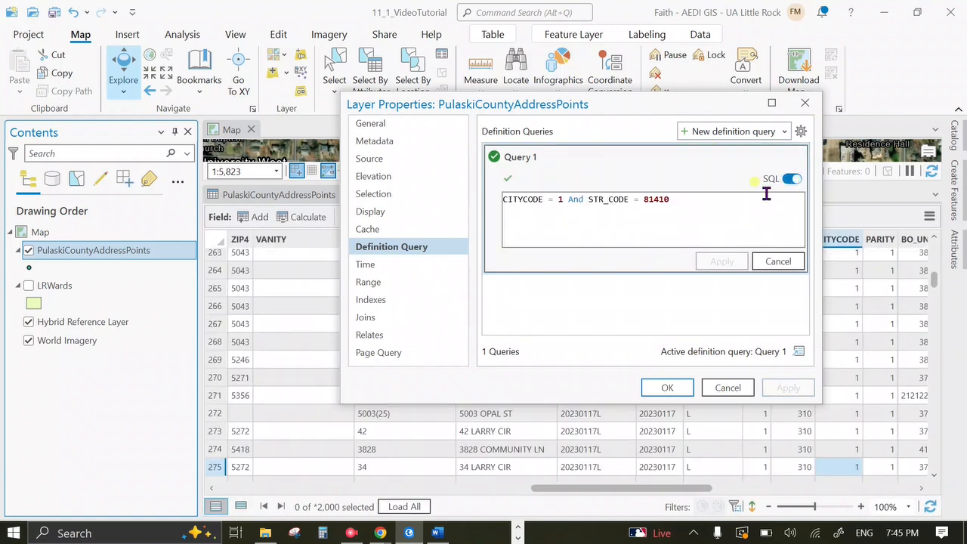
pyautogui.click(688, 200)
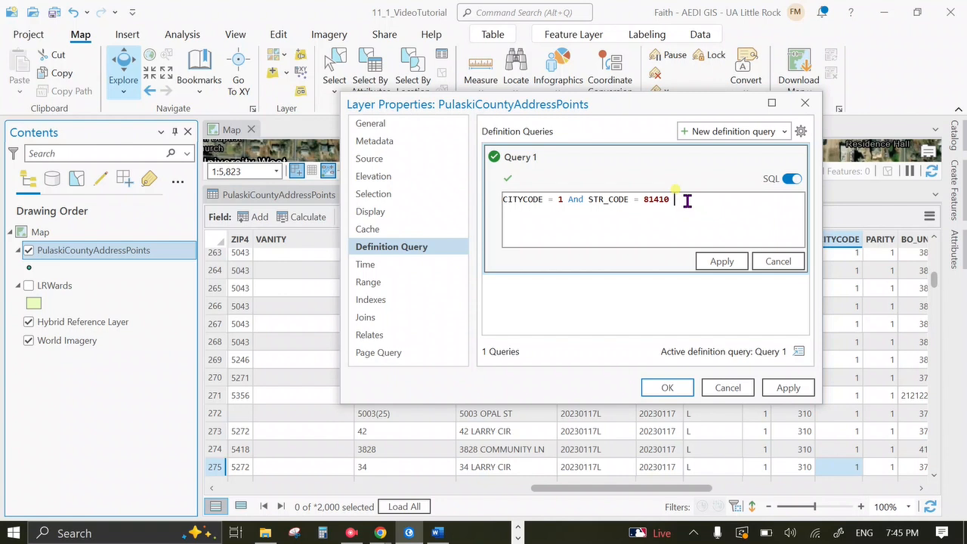
pyautogui.hotkey('ctrl', 'Left')
pyautogui.hotkey('ctrl', 'Left')
pyautogui.hotkey('ctrl', 'Left')
pyautogui.hotkey('ctrl', 'Right')
pyautogui.hotkey('ctrl', 'Right')
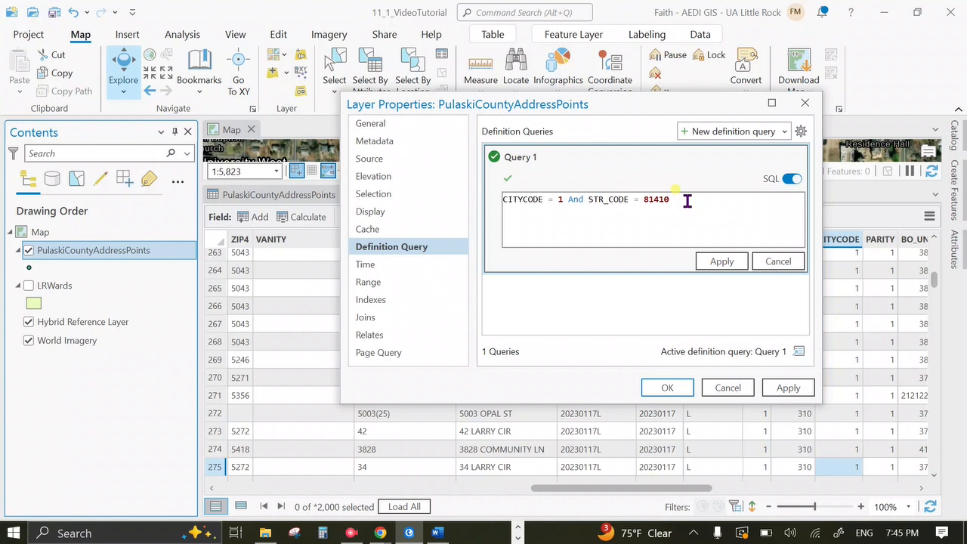
pyautogui.write('OR STR_CODE = 81411 OR')
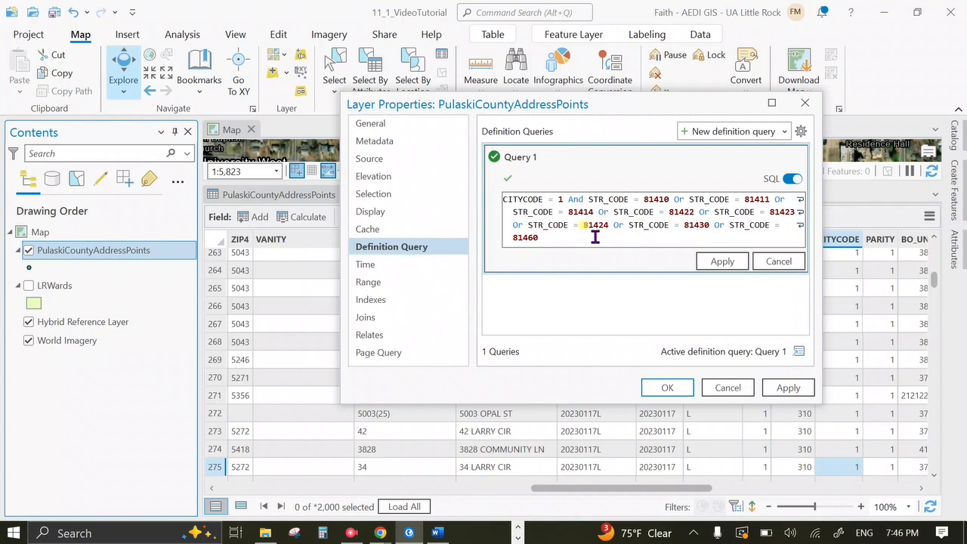
pyautogui.click(714, 261)
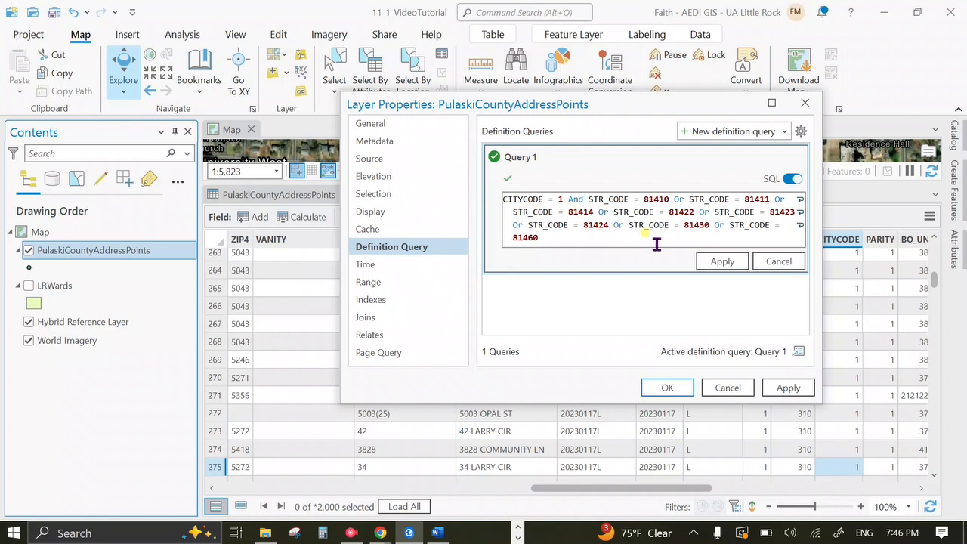
# - Apply the extended definition query, close the layer properties and reopen the query for editing as SQL
pyautogui.click(719, 262)
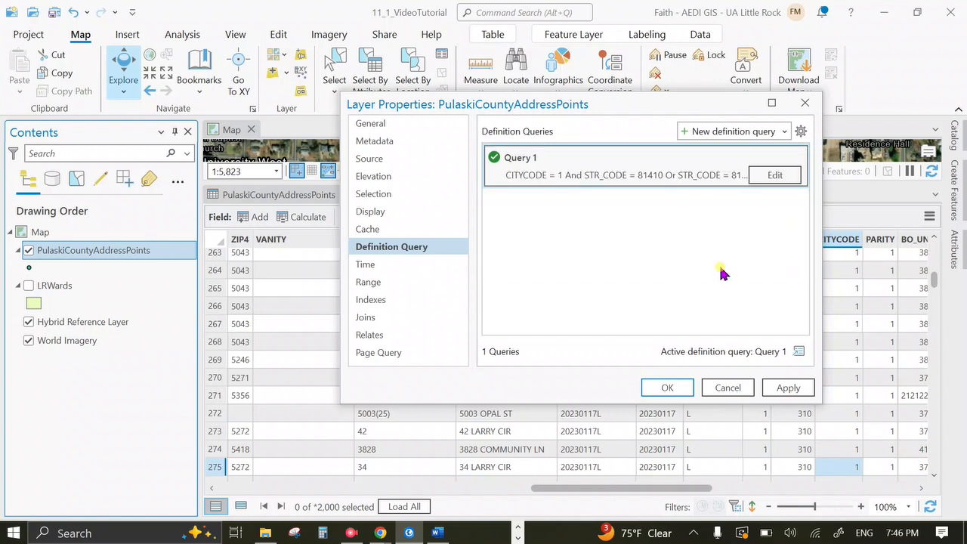
pyautogui.click(663, 389)
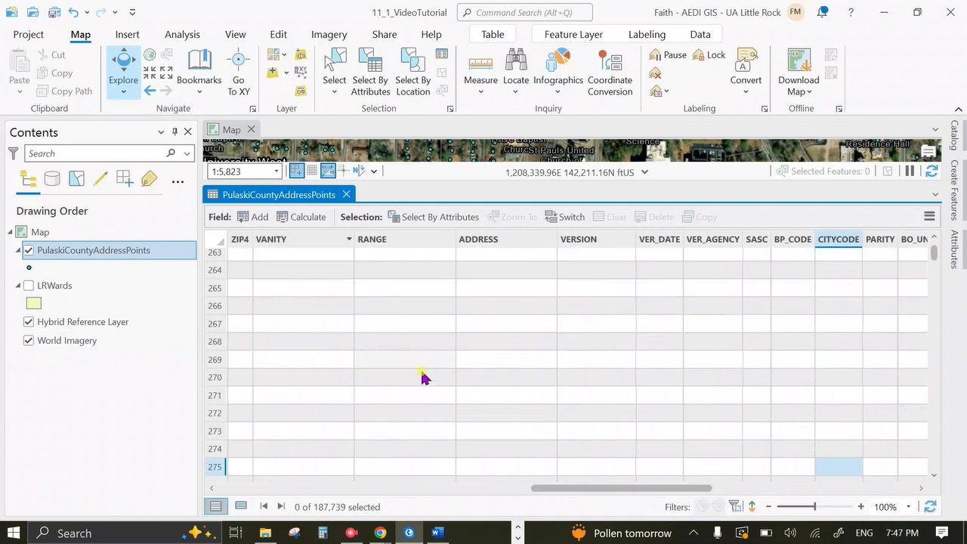
pyautogui.rightClick(140, 258)
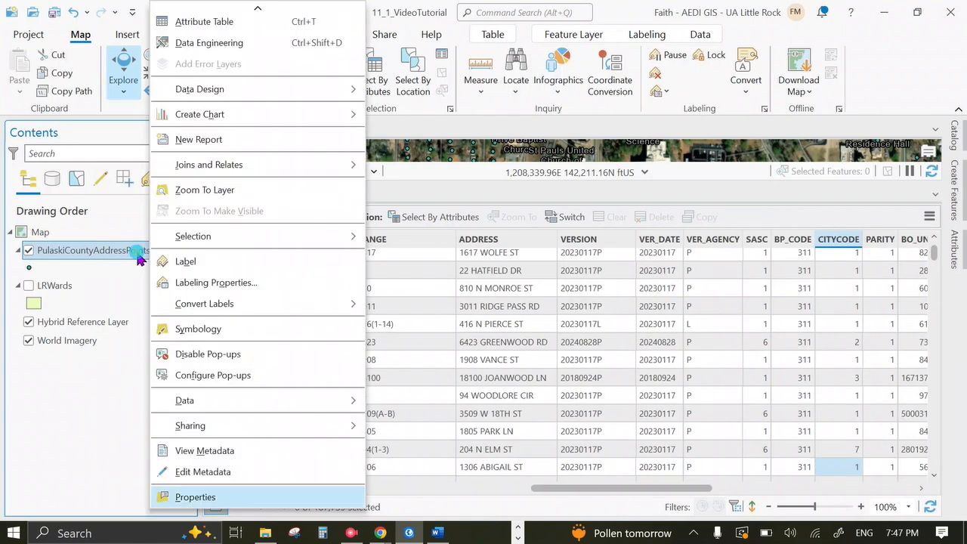
pyautogui.click(253, 500)
pyautogui.click(773, 176)
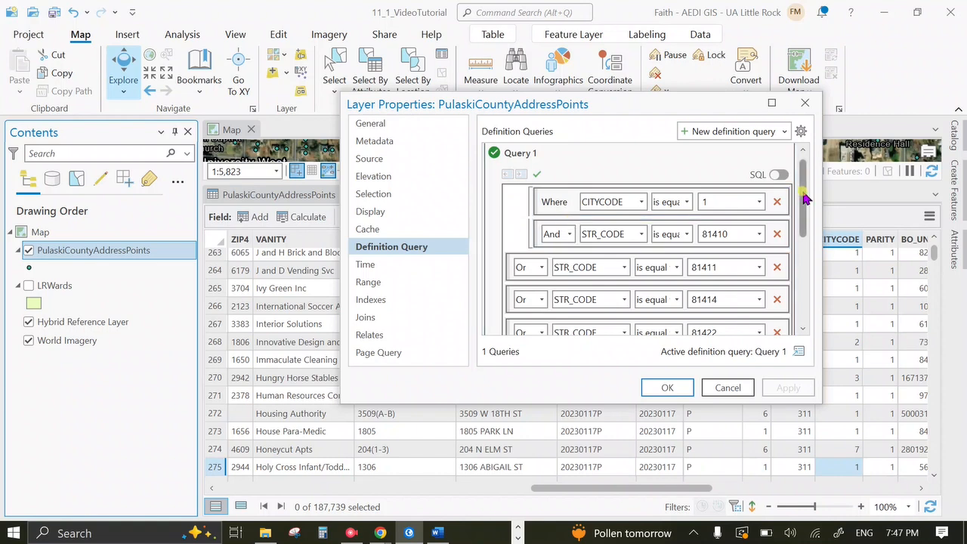
pyautogui.click(779, 175)
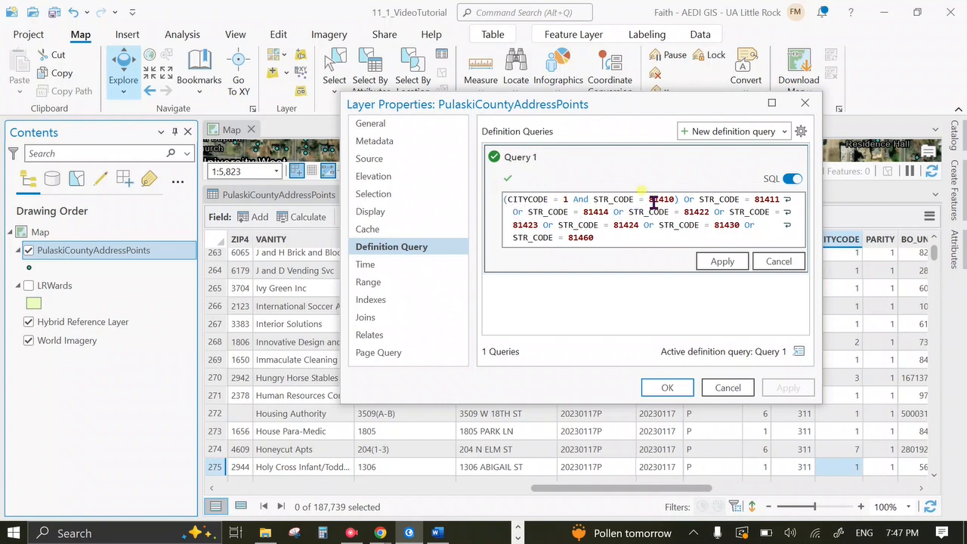
# - Remove the parentheses around CITYCODE = 1 And STR_CODE = 81410, enclose all the STR_CODE conditions in parentheses instead and apply the expression
pyautogui.click(508, 199)
pyautogui.press('BackSpace')
pyautogui.click(670, 200)
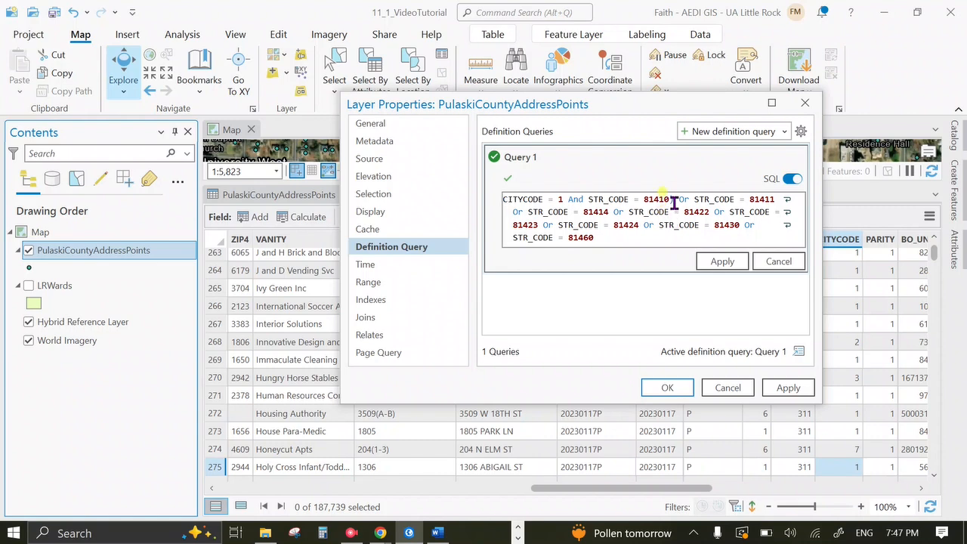
pyautogui.press('BackSpace')
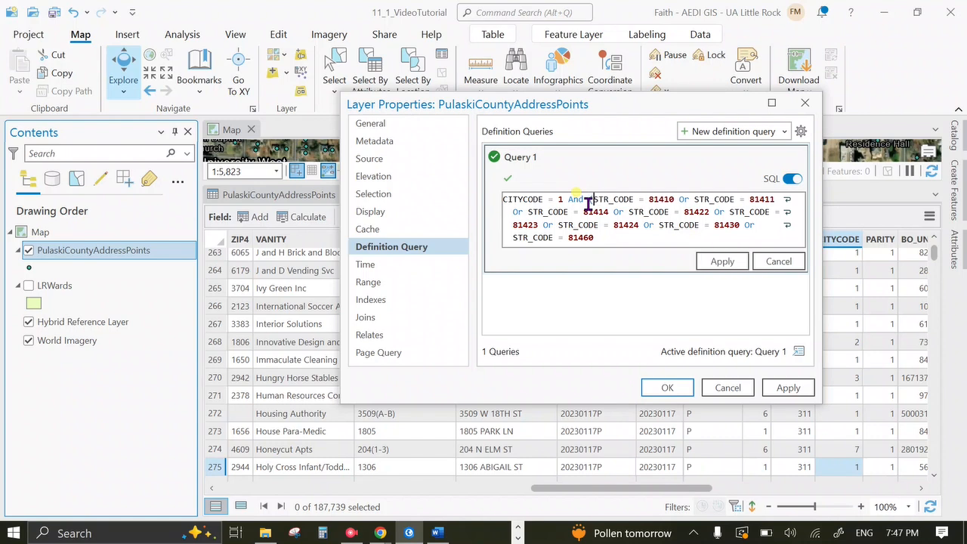
pyautogui.write('(')
pyautogui.click(606, 238)
pyautogui.write(')')
pyautogui.click(725, 261)
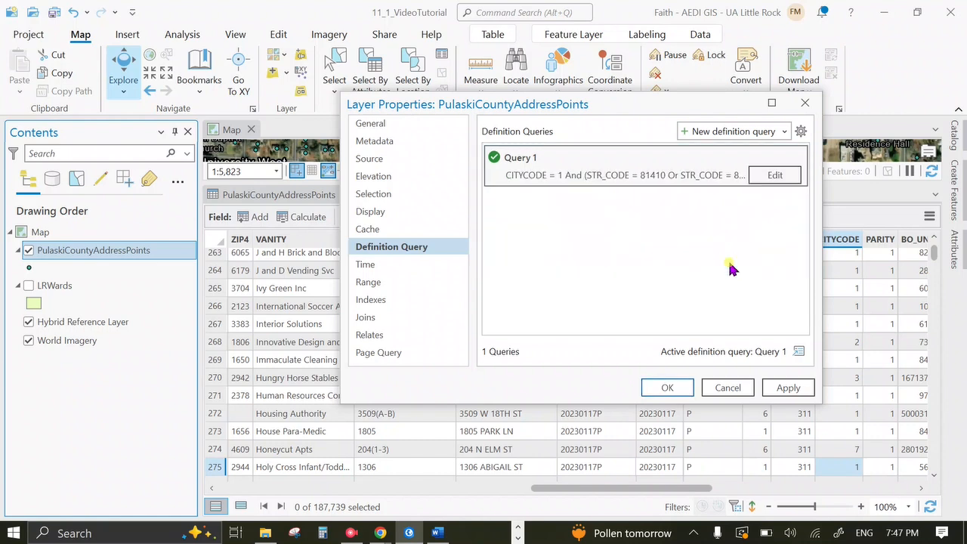
# - Accept the layer properties, load all filtered records in the attribute table and close the table
pyautogui.click(667, 388)
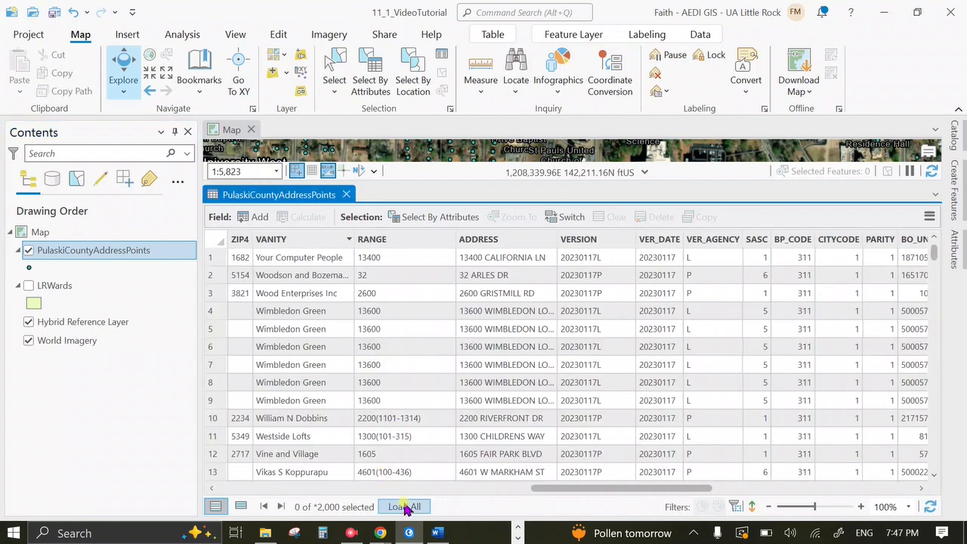
pyautogui.click(404, 506)
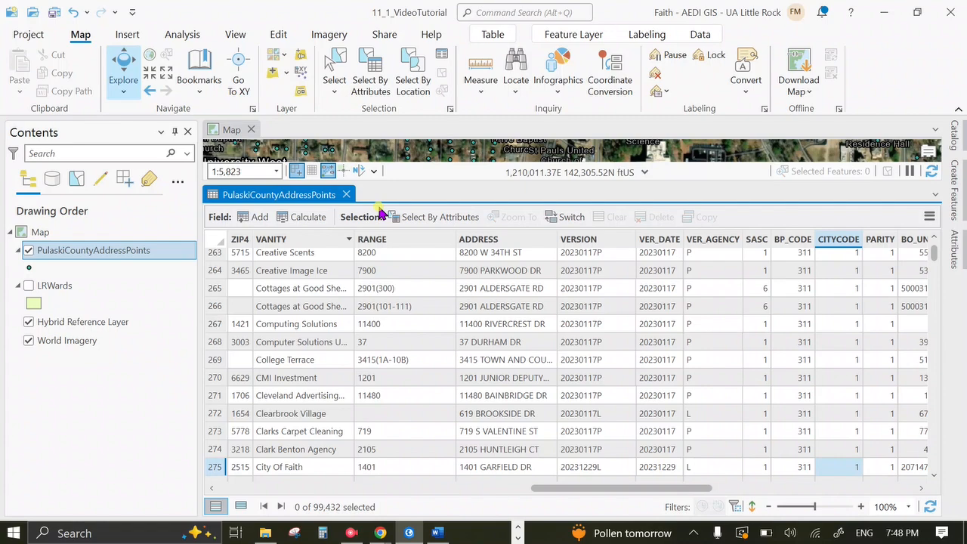
pyautogui.click(346, 195)
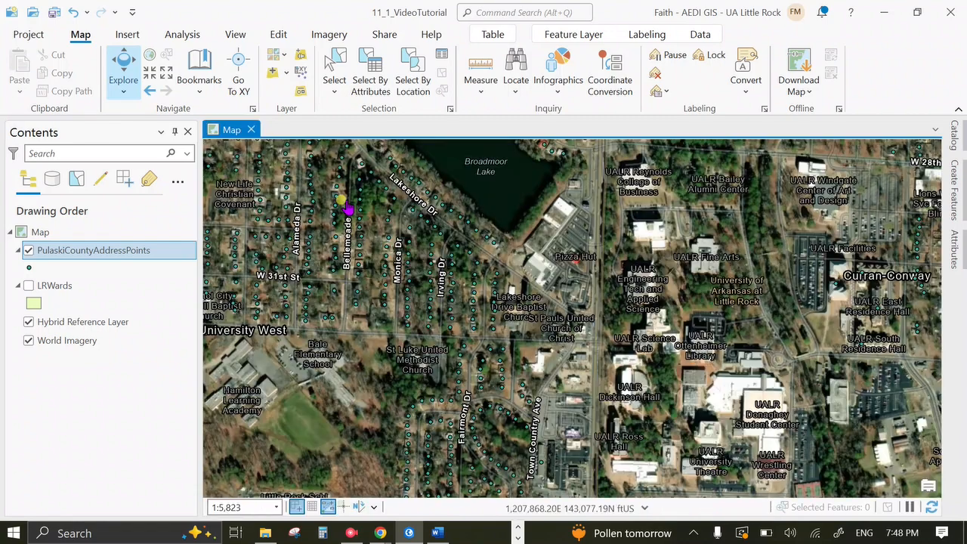
# - Turn on the LRWards layer and view the filtered address points against the whole ward area
pyautogui.scroll(-2, 520, 269)
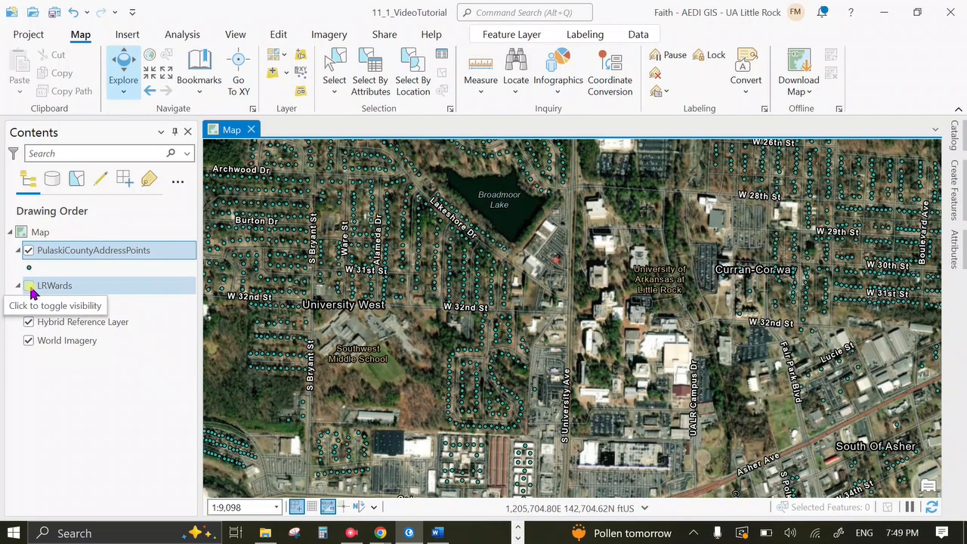
pyautogui.click(30, 287)
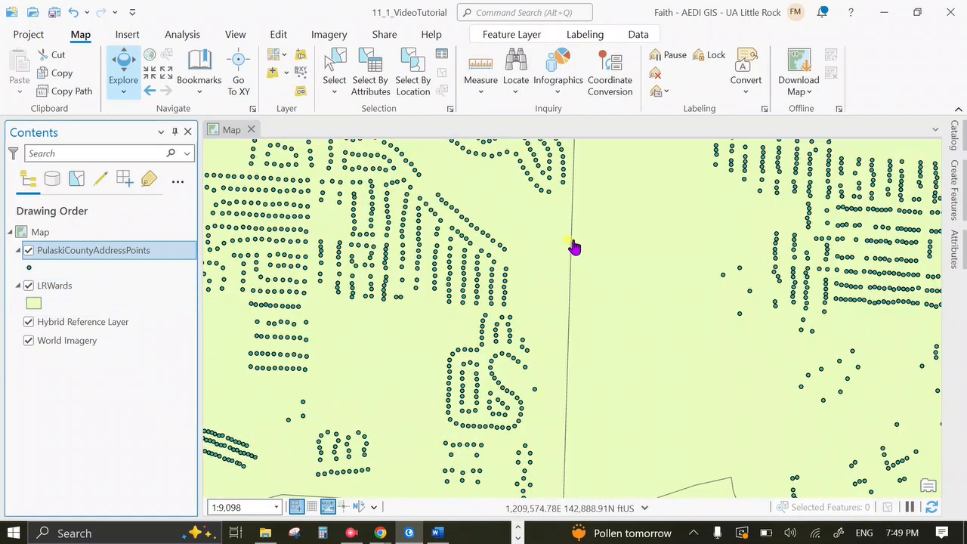
pyautogui.scroll(-7, 572, 247)
pyautogui.scroll(-7, 626, 308)
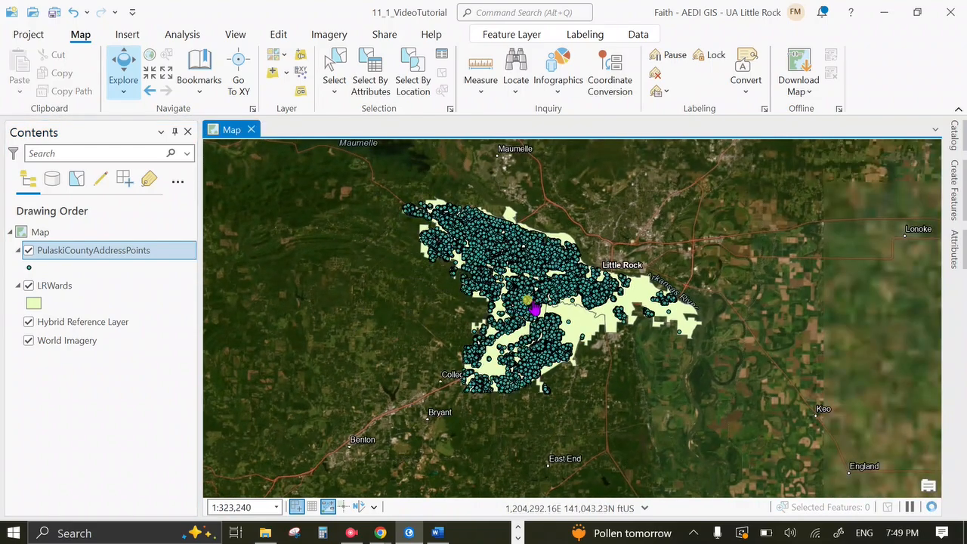
pyautogui.moveTo(518, 285); pyautogui.dragTo(476, 291)
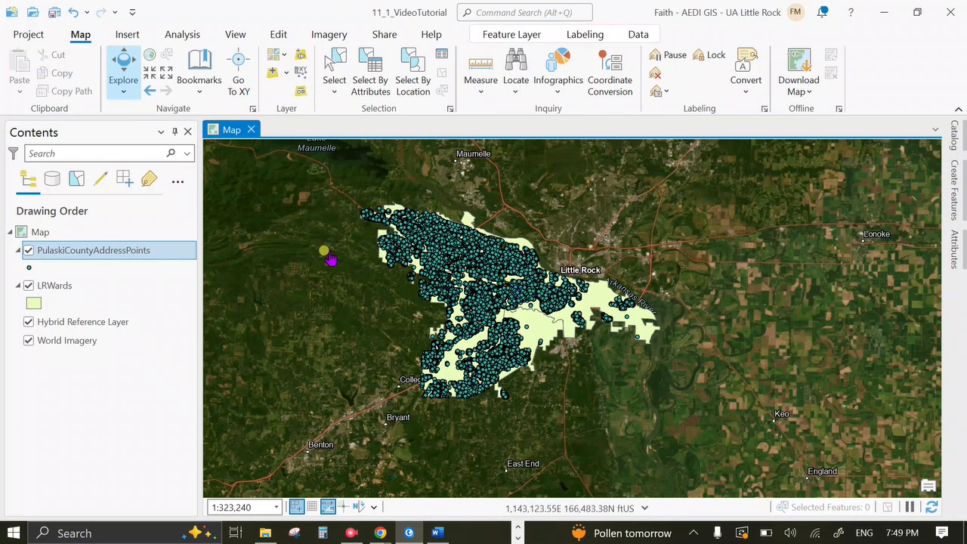
pyautogui.scroll(2, 458, 309)
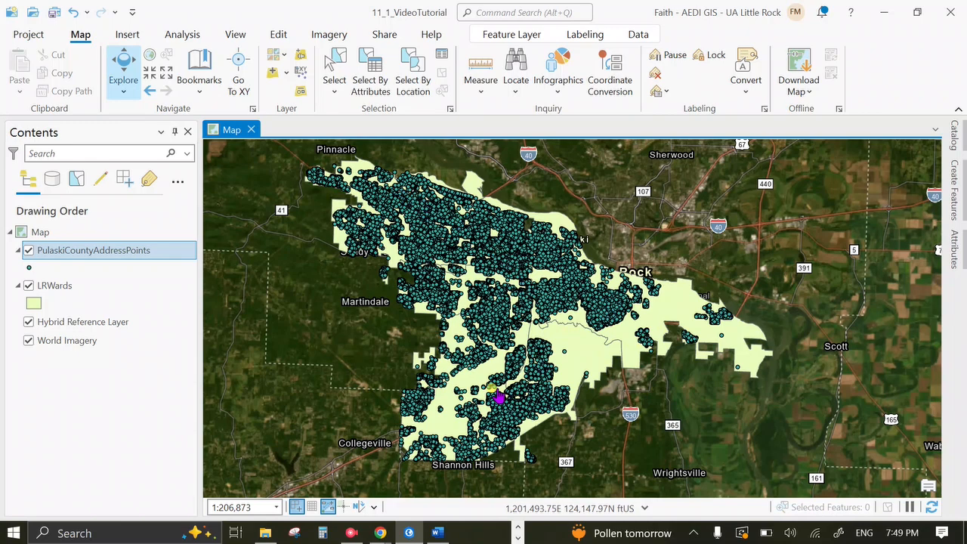
# - Search the geoprocessing tools for spatial join and open the Spatial Join tool from Analysis Tools
pyautogui.click(176, 34)
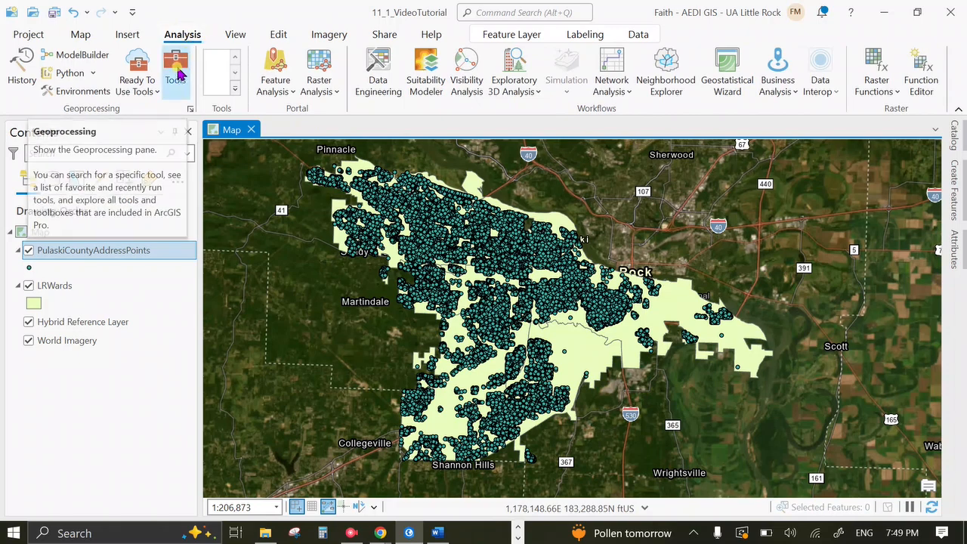
pyautogui.click(178, 73)
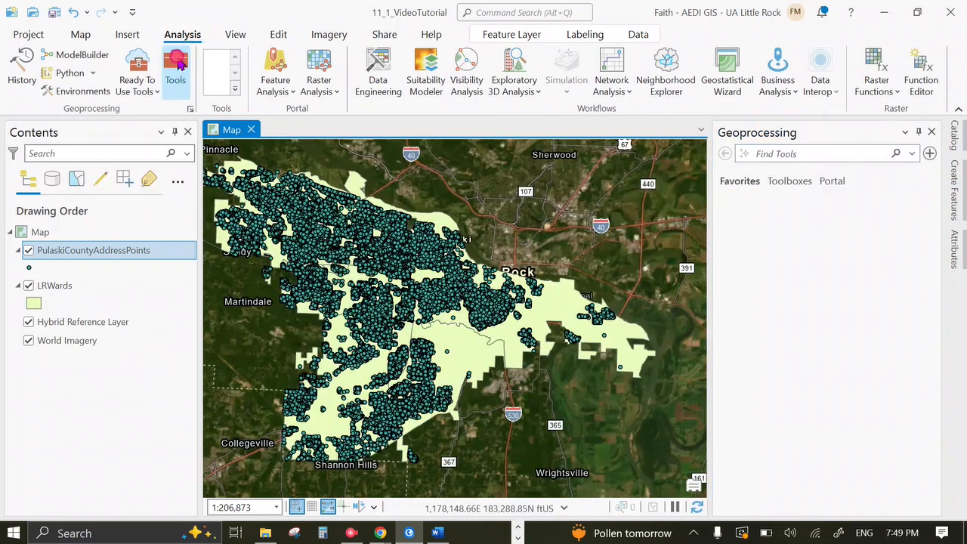
pyautogui.write('spat')
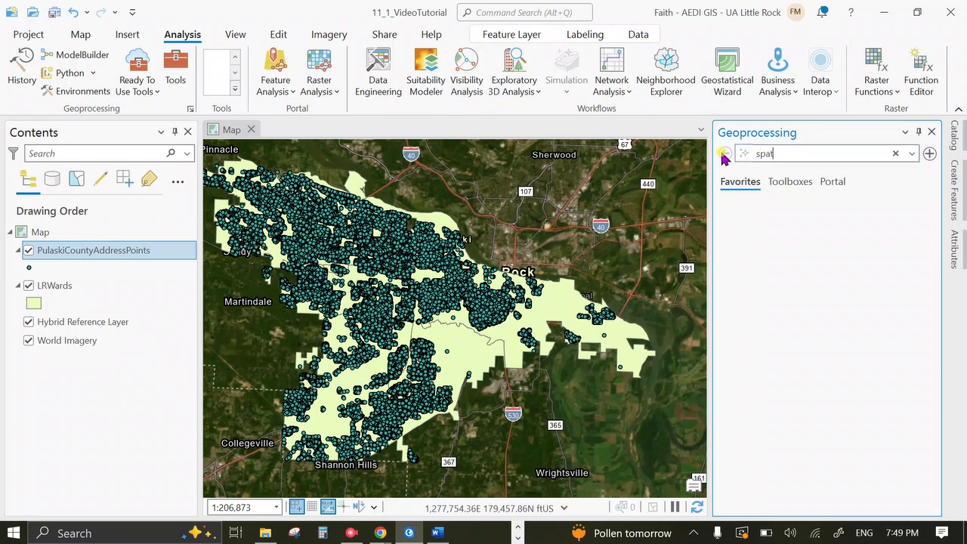
pyautogui.write('ial join')
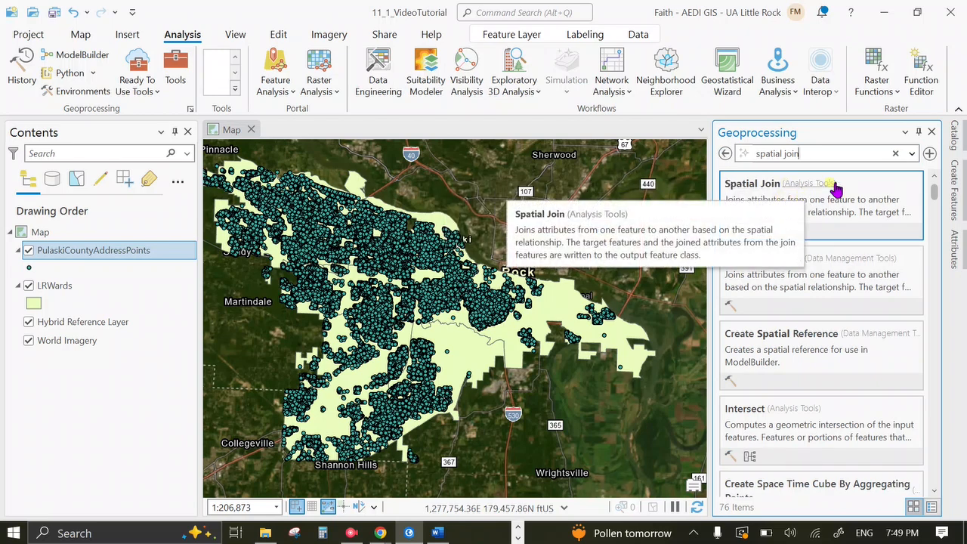
pyautogui.click(858, 205)
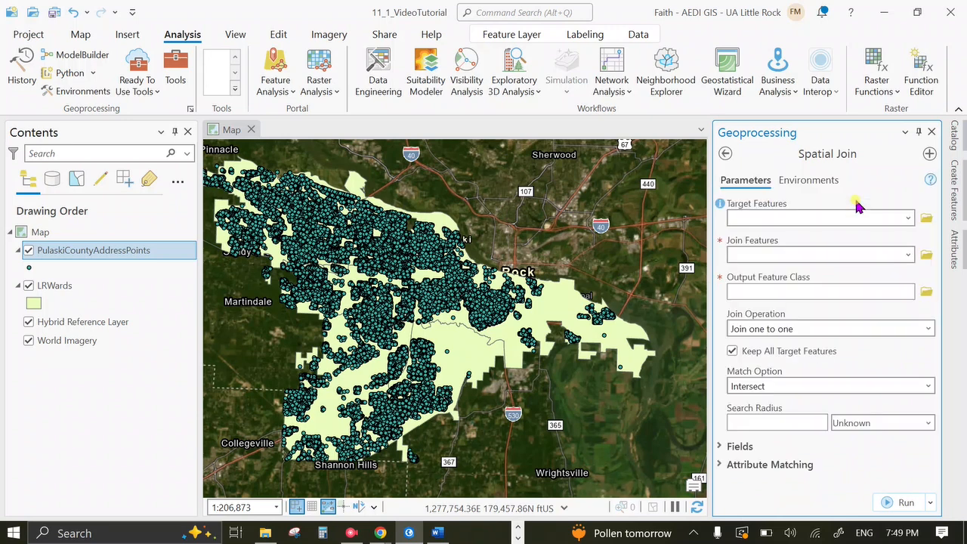
# - Set LRWards as the target features and PulaskiCountyAddressPoints as the join features of the spatial join
pyautogui.click(907, 218)
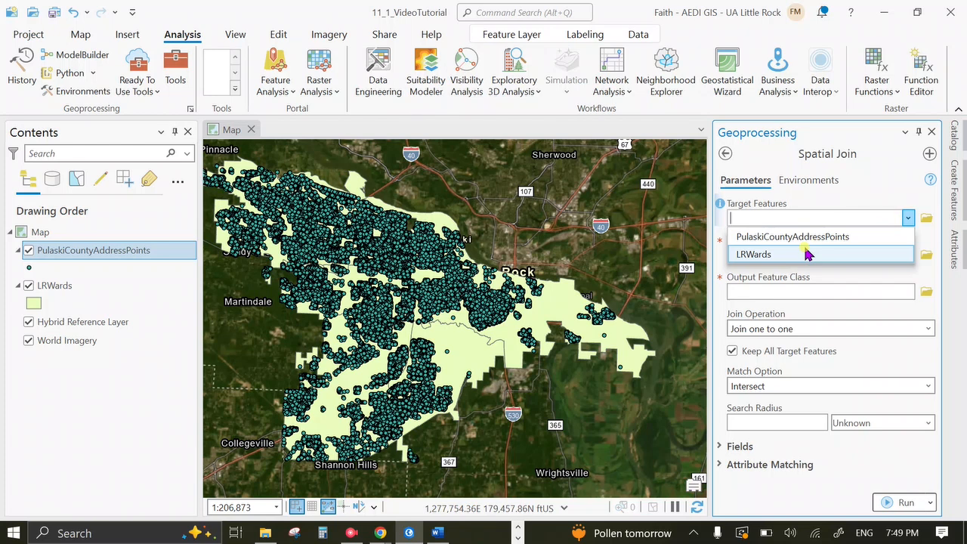
pyautogui.click(805, 254)
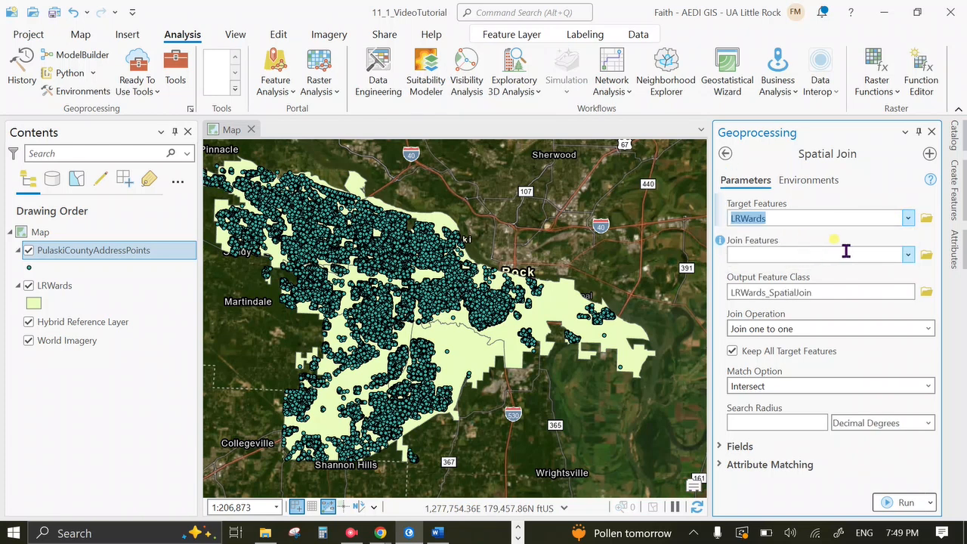
pyautogui.click(908, 255)
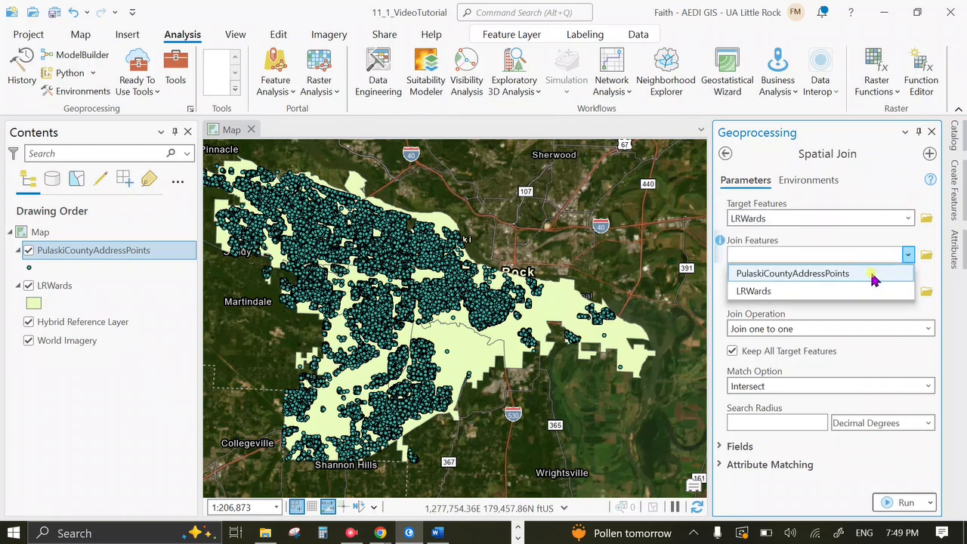
pyautogui.click(871, 275)
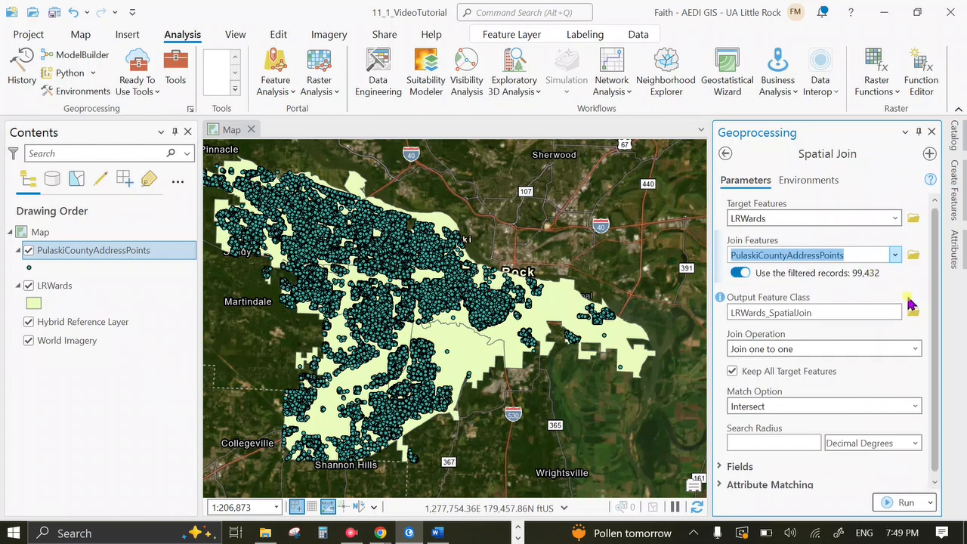
# - Rename the spatial join's output feature class to LRWards_Residential
pyautogui.click(869, 309)
pyautogui.press('BackSpace')
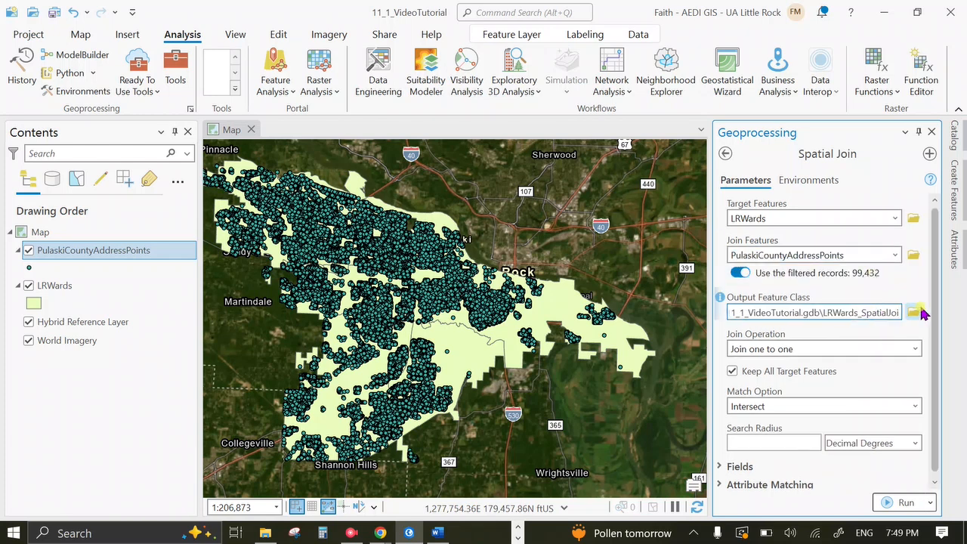
pyautogui.press('BackSpace')
pyautogui.press('BackSpace')
pyautogui.press('BackSpace')
pyautogui.press('BackSpace')
pyautogui.press('BackSpace')
pyautogui.press('BackSpace')
pyautogui.press('BackSpace')
pyautogui.press('BackSpace')
pyautogui.press('BackSpace')
pyautogui.press('BackSpace')
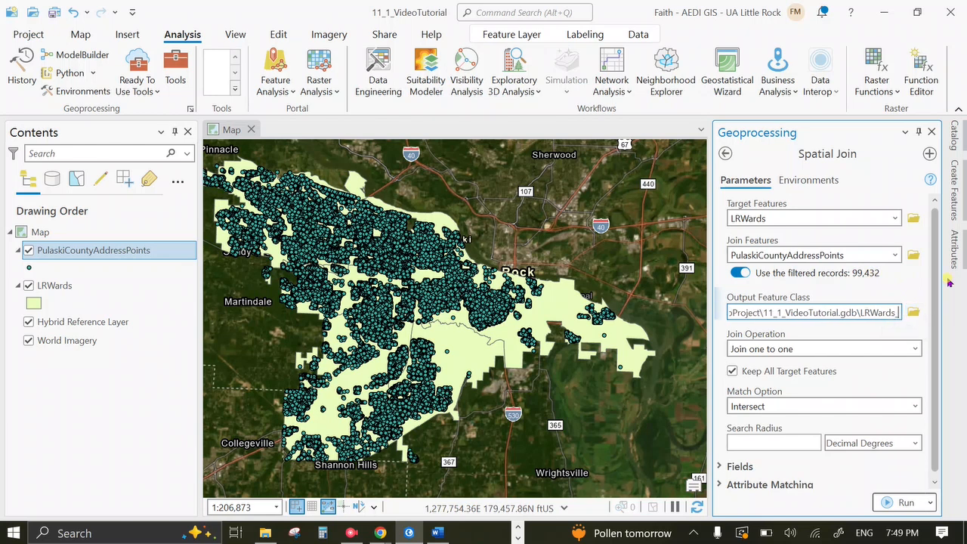
pyautogui.write('Residential')
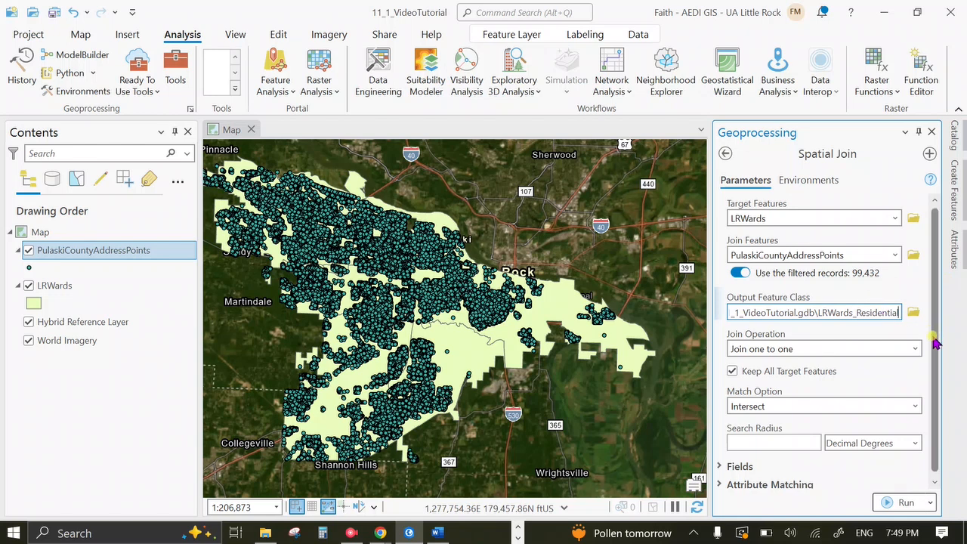
# - Remove all address point fields from the spatial join's field map, keeping only district, name and bio, and run the tool
pyautogui.moveTo(934, 339); pyautogui.dragTo(935, 372)
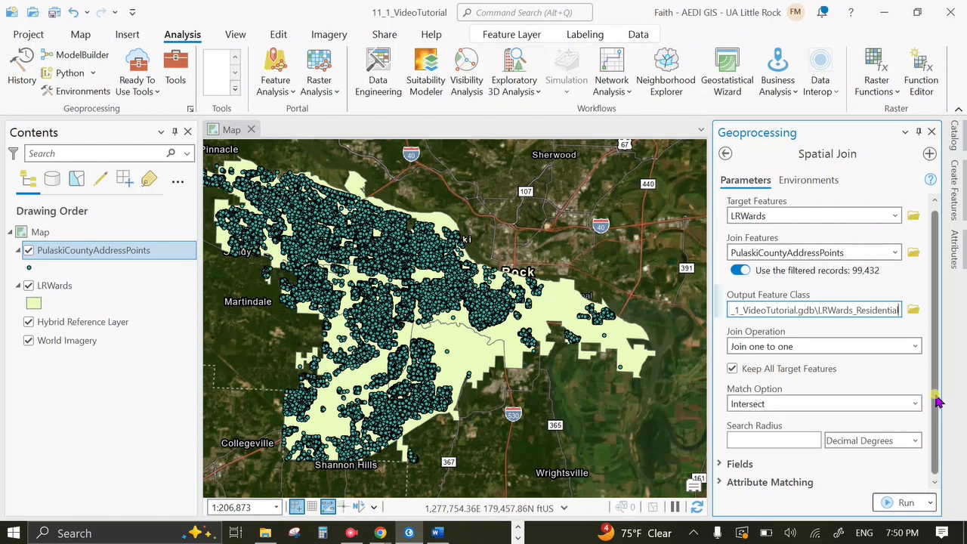
pyautogui.click(720, 464)
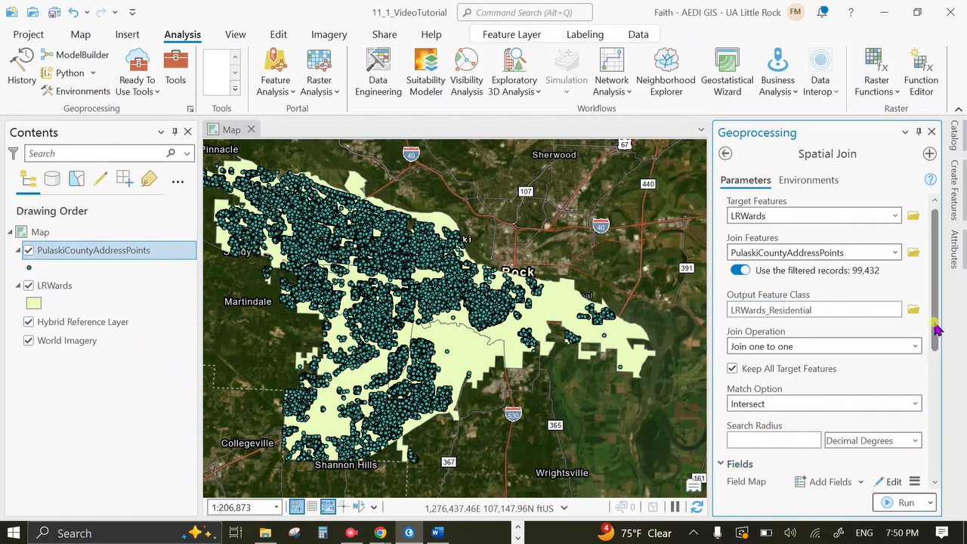
pyautogui.moveTo(937, 332); pyautogui.dragTo(932, 401)
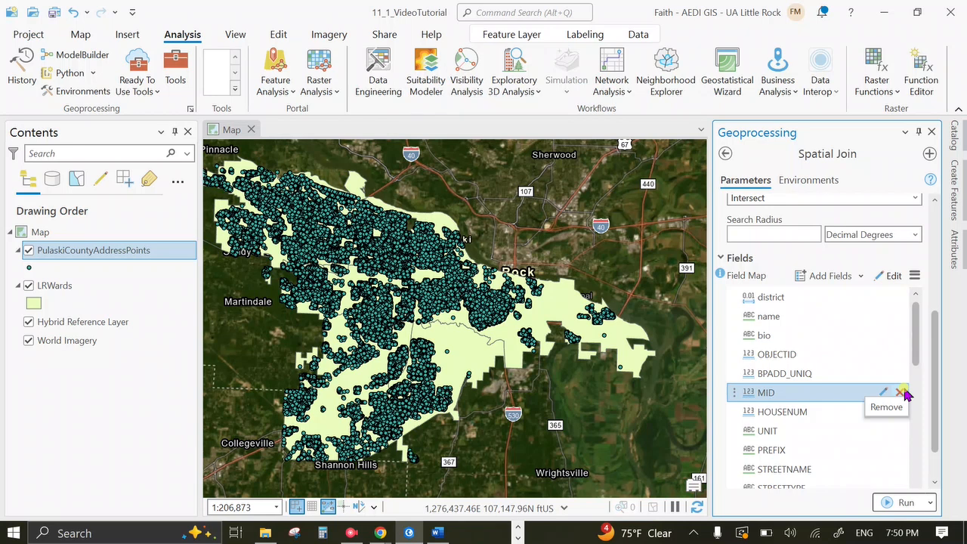
pyautogui.click(915, 341)
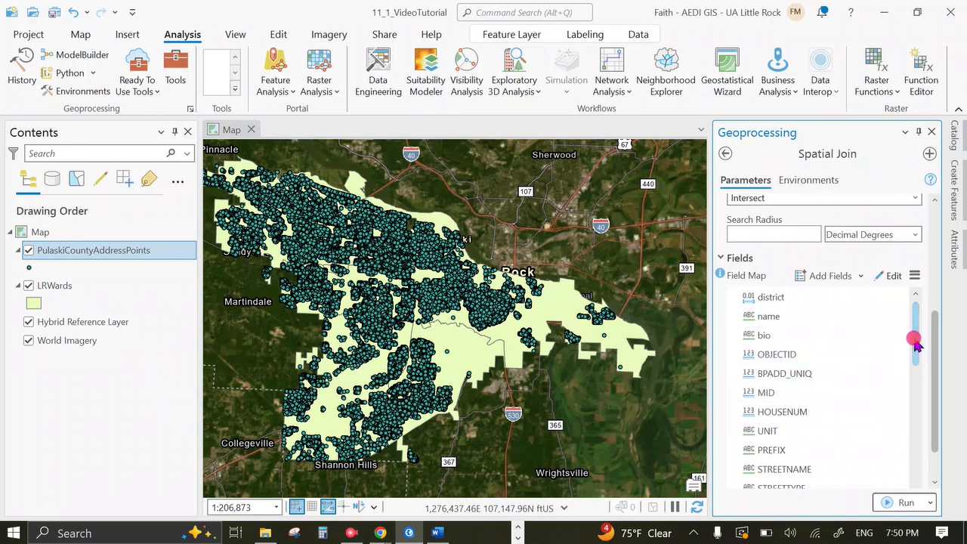
pyautogui.moveTo(915, 341)
pyautogui.mouseDown()
pyautogui.moveTo(914, 481)
pyautogui.moveTo(915, 324)
pyautogui.mouseUp()
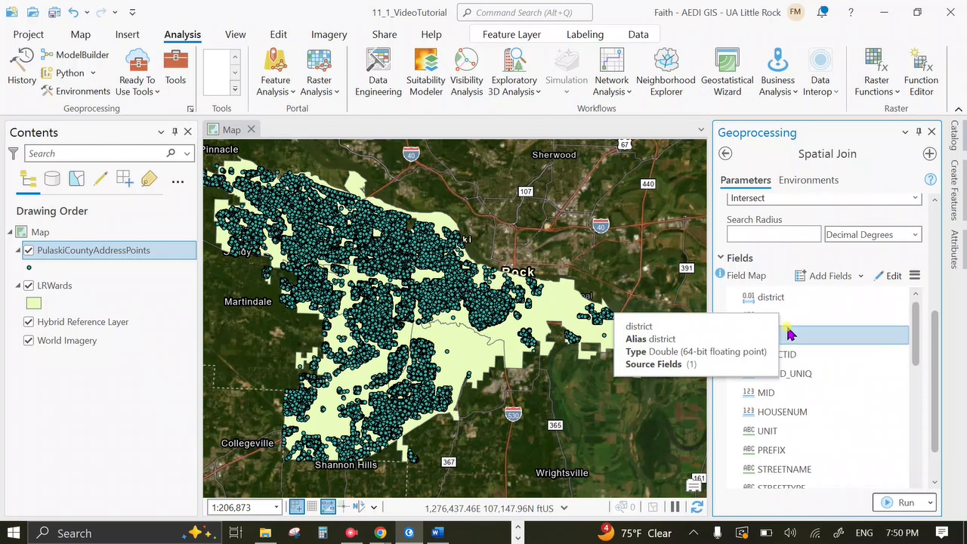
pyautogui.click(899, 354)
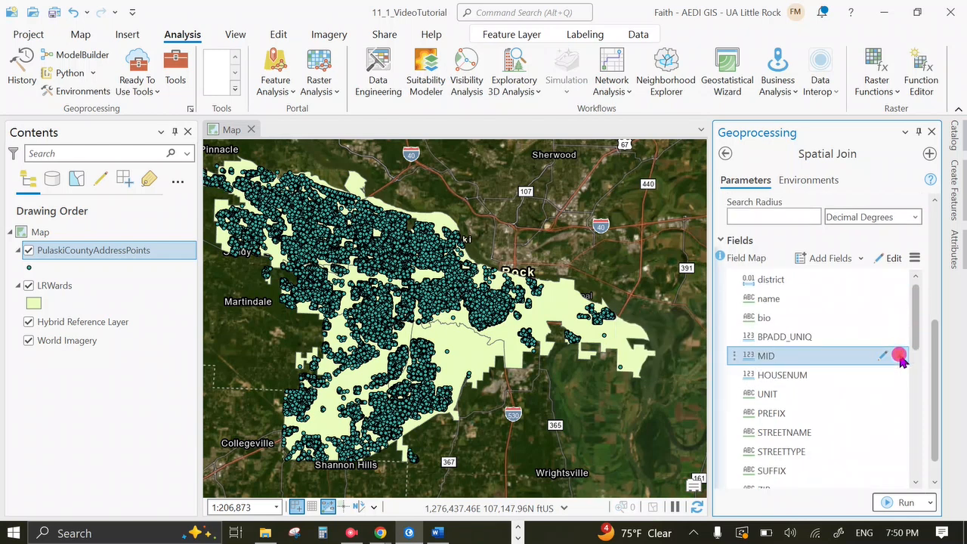
pyautogui.click(898, 355)
pyautogui.moveTo(916, 339); pyautogui.dragTo(926, 405)
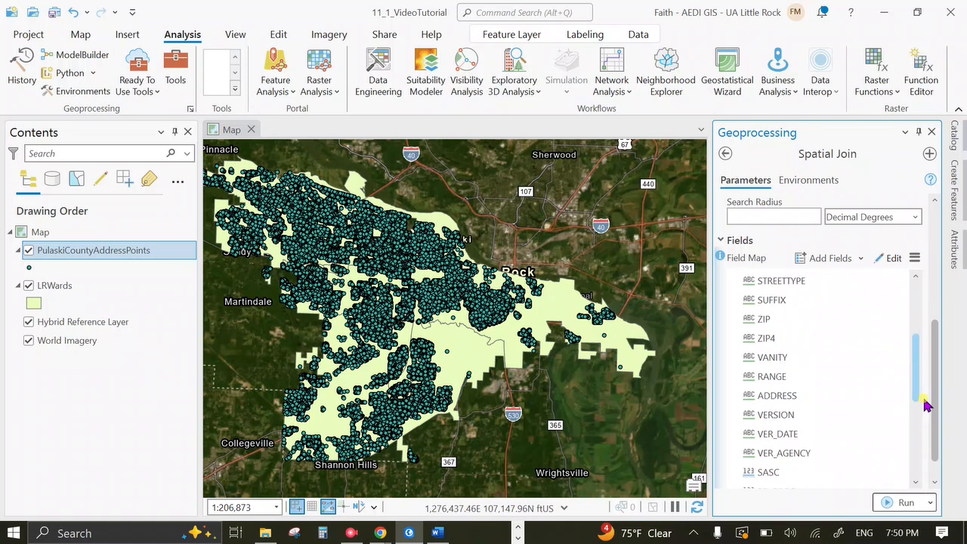
pyautogui.scroll(-5, 914, 453)
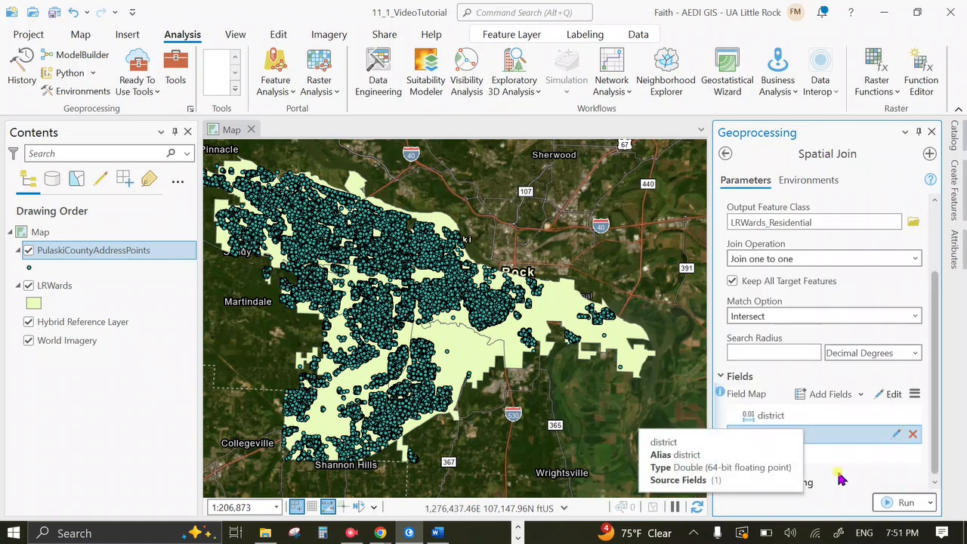
pyautogui.click(899, 502)
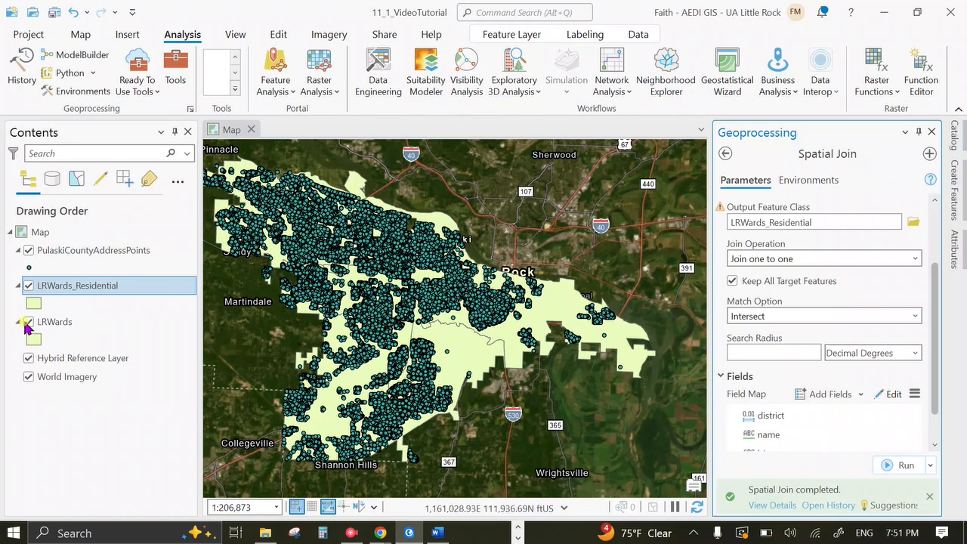
# - Turn off the LRWards layer, open the LRWards_Residential attribute table, and make room to show all of its rows
pyautogui.click(27, 324)
pyautogui.rightClick(123, 297)
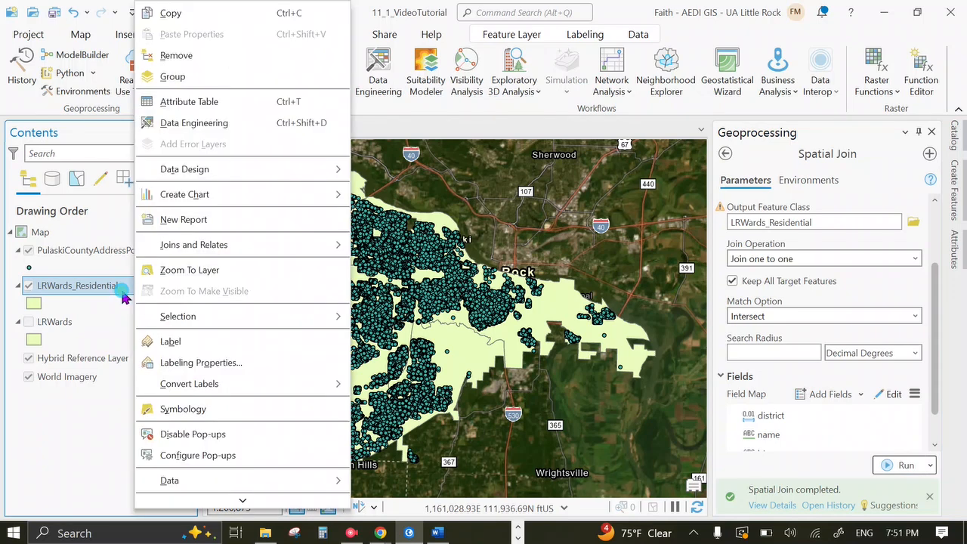
pyautogui.click(221, 101)
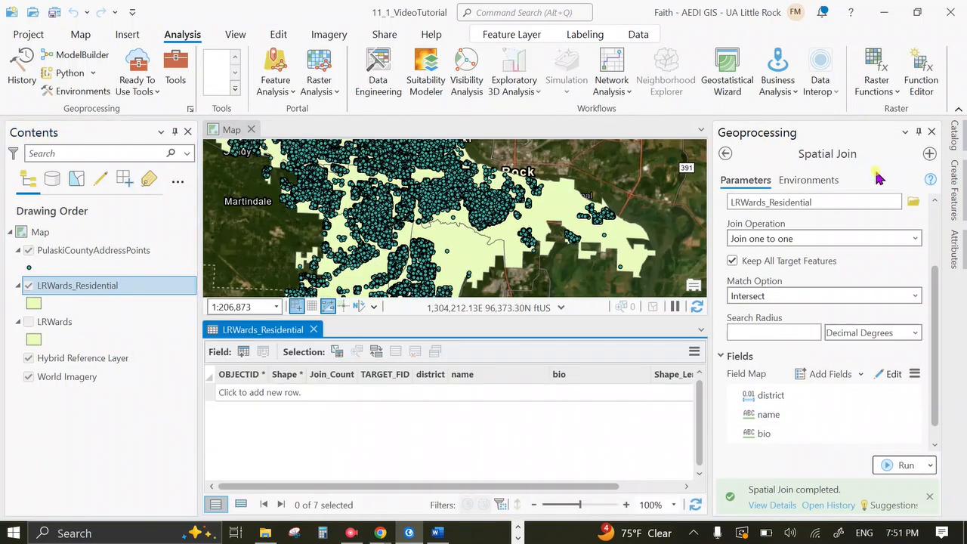
pyautogui.click(931, 132)
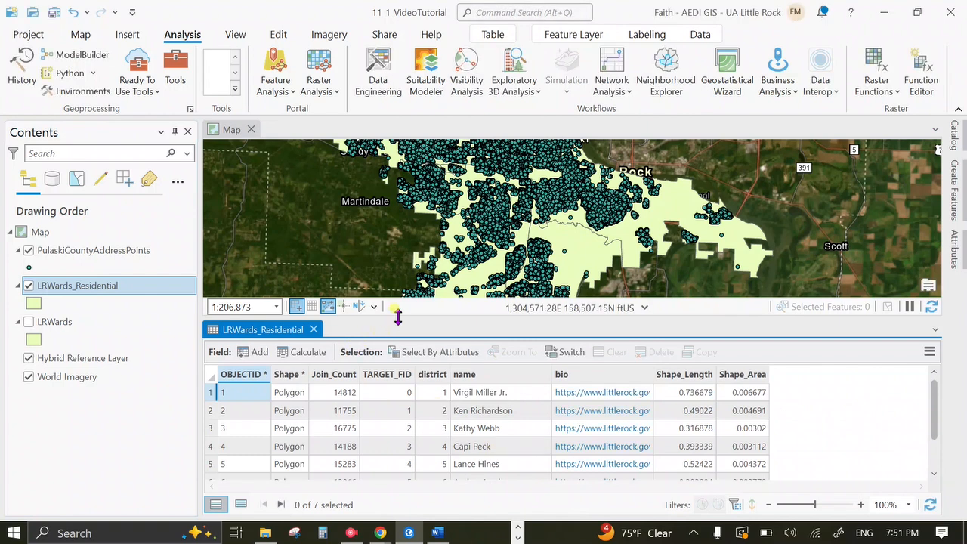
pyautogui.moveTo(397, 316); pyautogui.dragTo(398, 255)
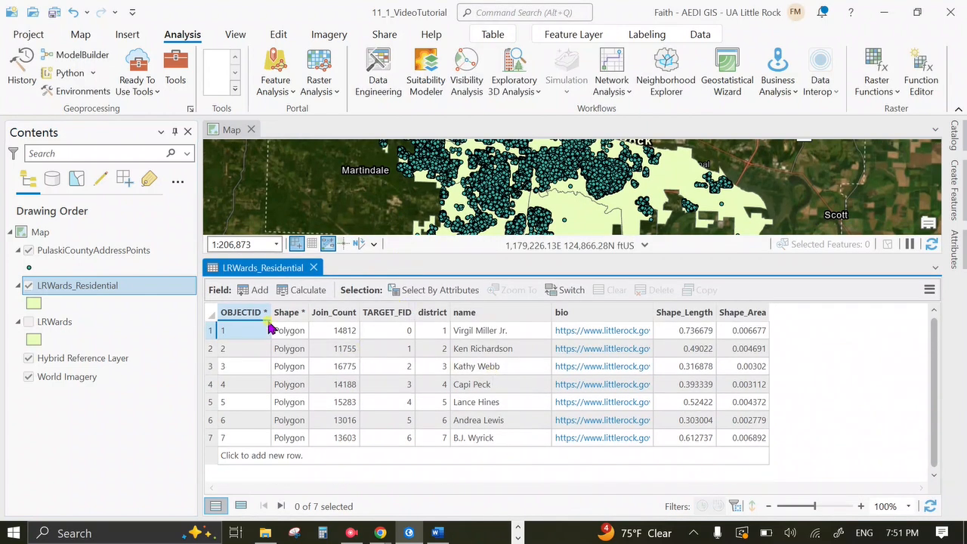
# - Open the LRWards attribute table and compare its fields with those of LRWards_Residential, examining the Join_Count field
pyautogui.rightClick(54, 321)
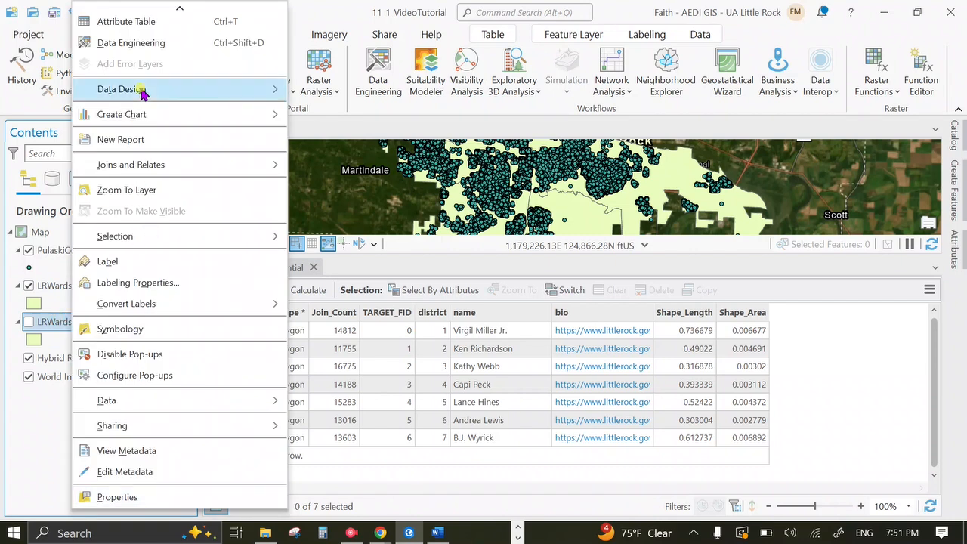
pyautogui.click(125, 22)
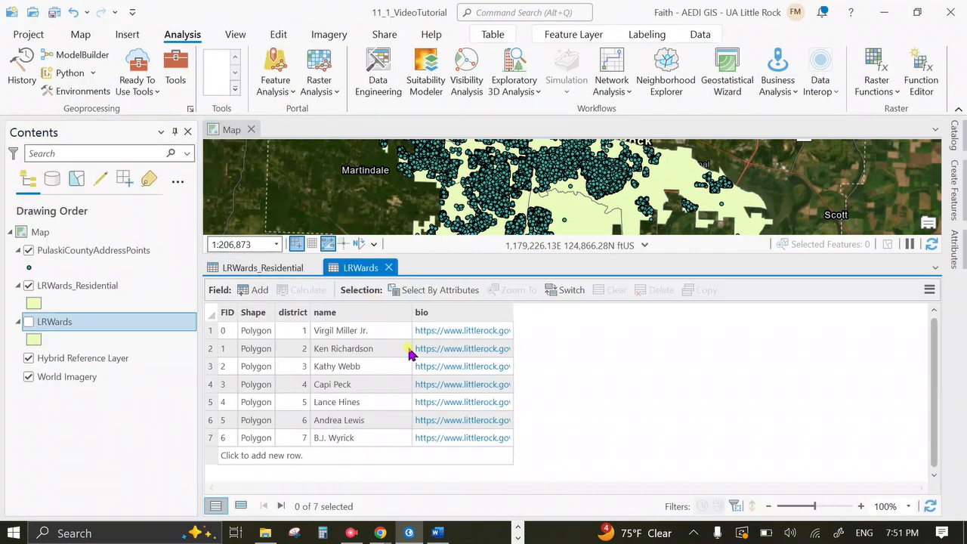
pyautogui.click(228, 329)
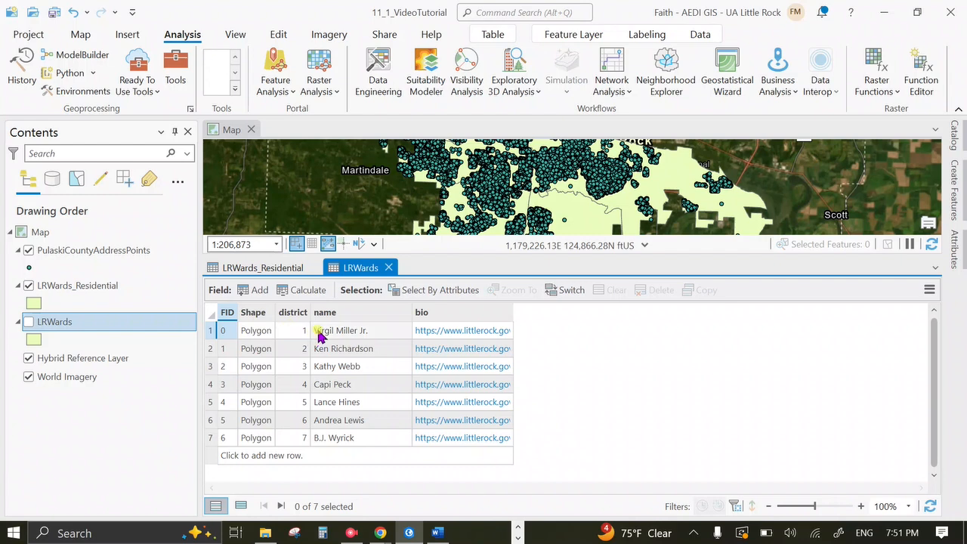
pyautogui.click(260, 267)
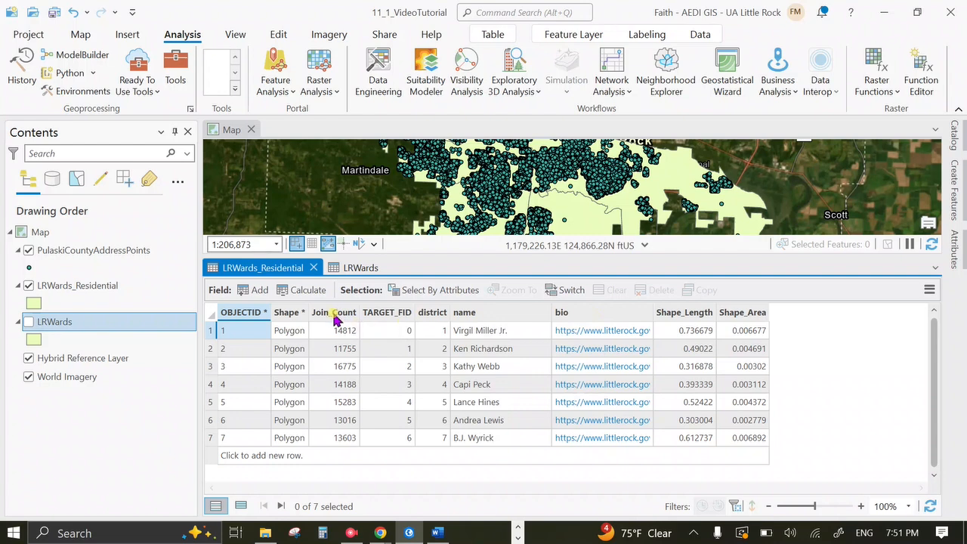
pyautogui.moveTo(336, 320)
pyautogui.moveTo(435, 321)
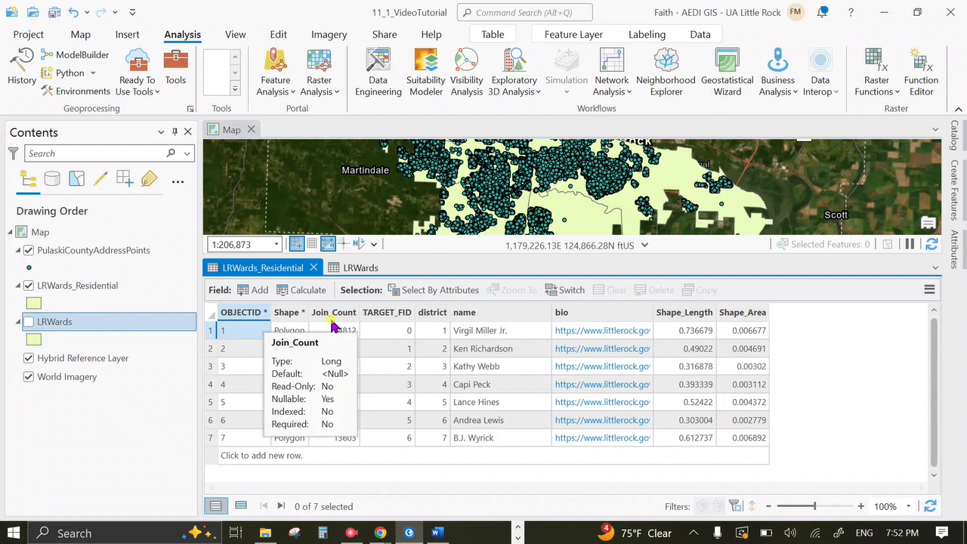
# - Open the fields design view of LRWards_Residential and set the Join_Count field's alias to Residential Count
pyautogui.click(927, 290)
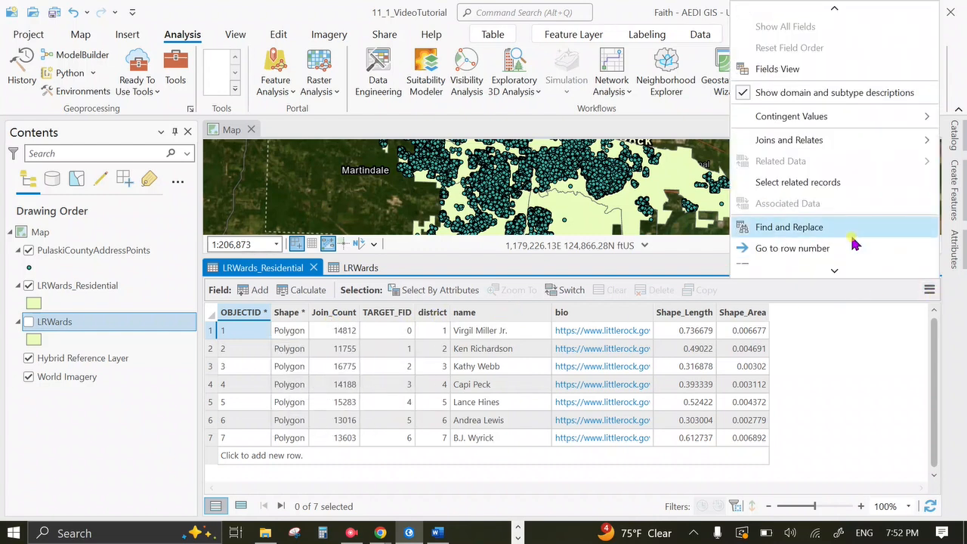
pyautogui.click(805, 69)
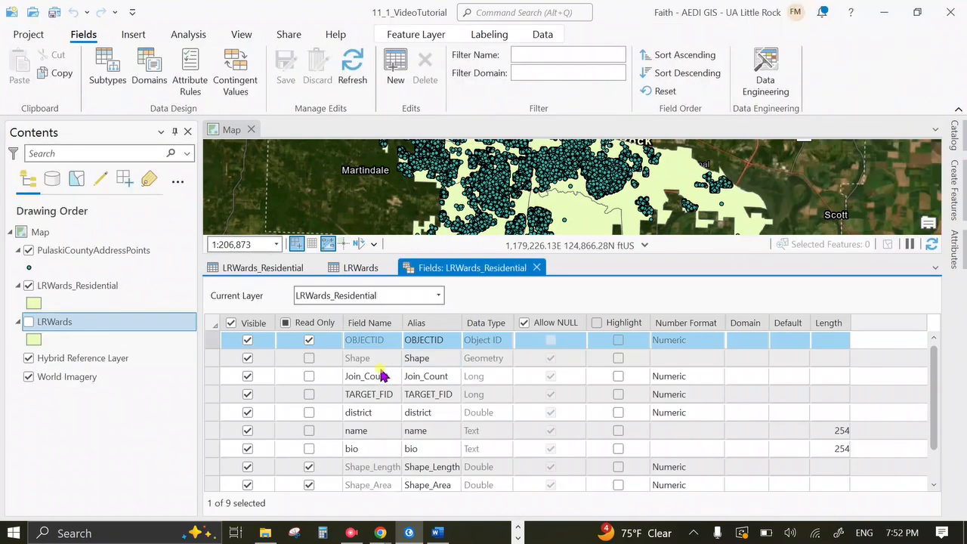
pyautogui.click(424, 383)
pyautogui.click(444, 376)
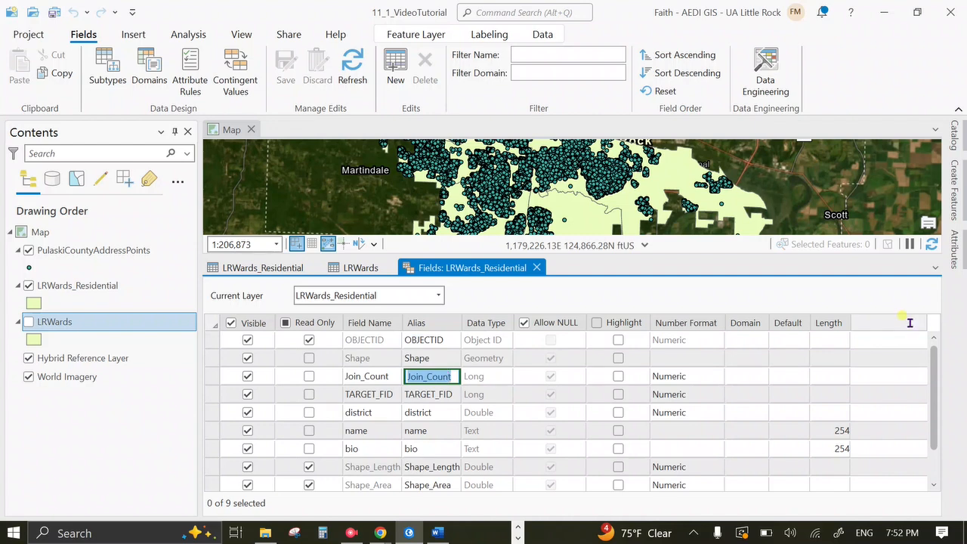
pyautogui.write('Residenti')
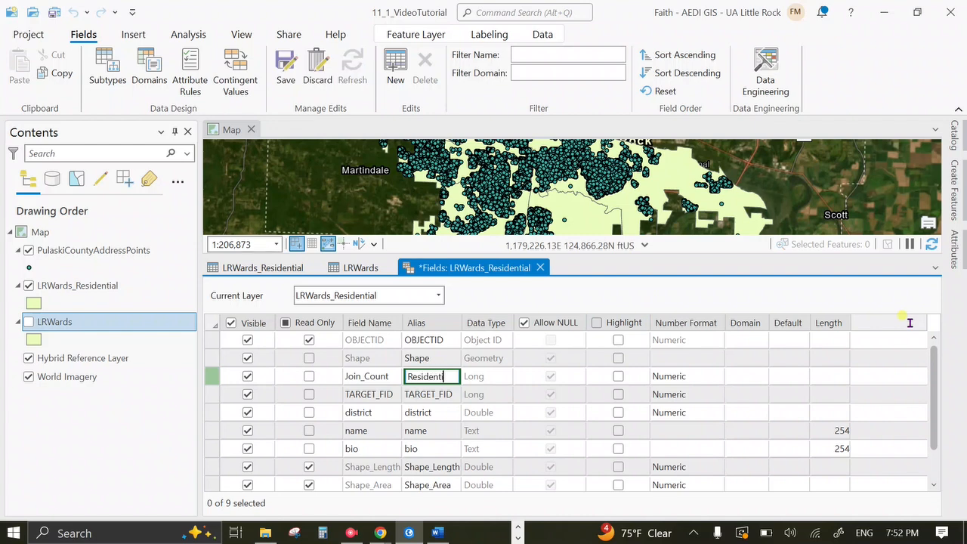
pyautogui.write('al Count')
pyautogui.press('Return')
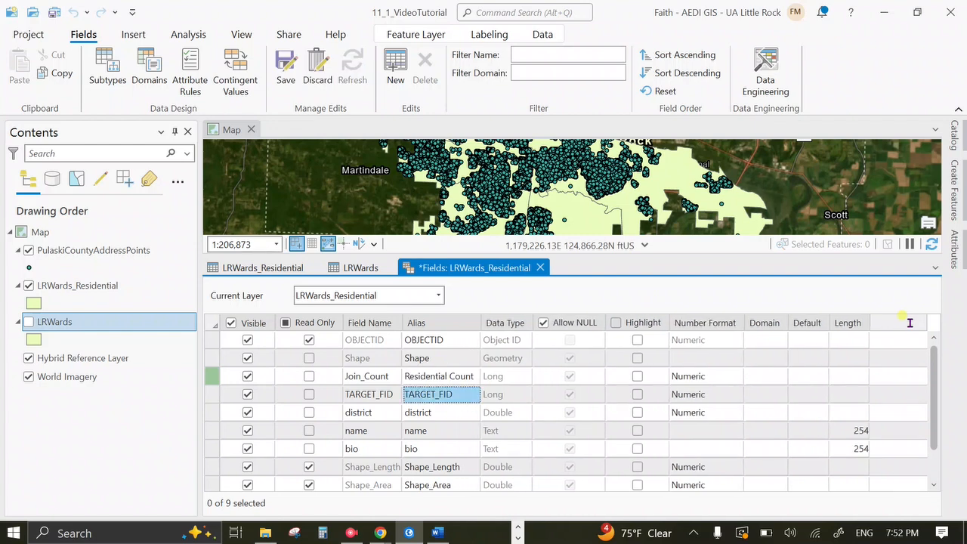
# - Set the district field's alias to Wards and save the field changes
pyautogui.click(419, 415)
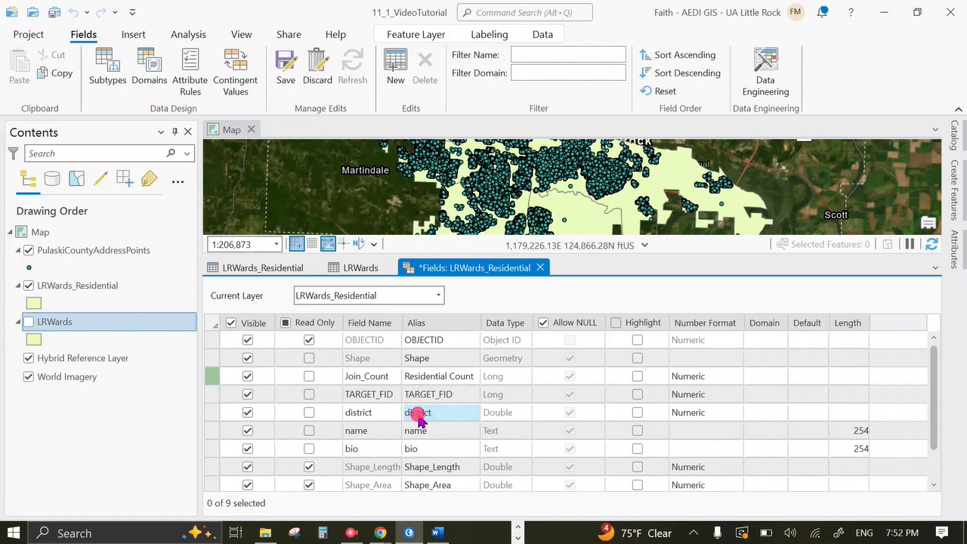
pyautogui.write('Ward')
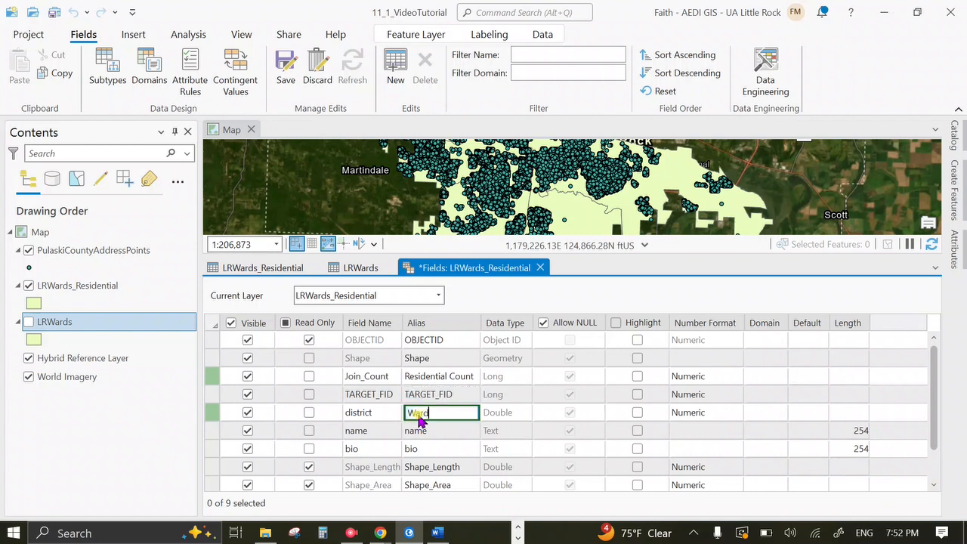
pyautogui.write('s')
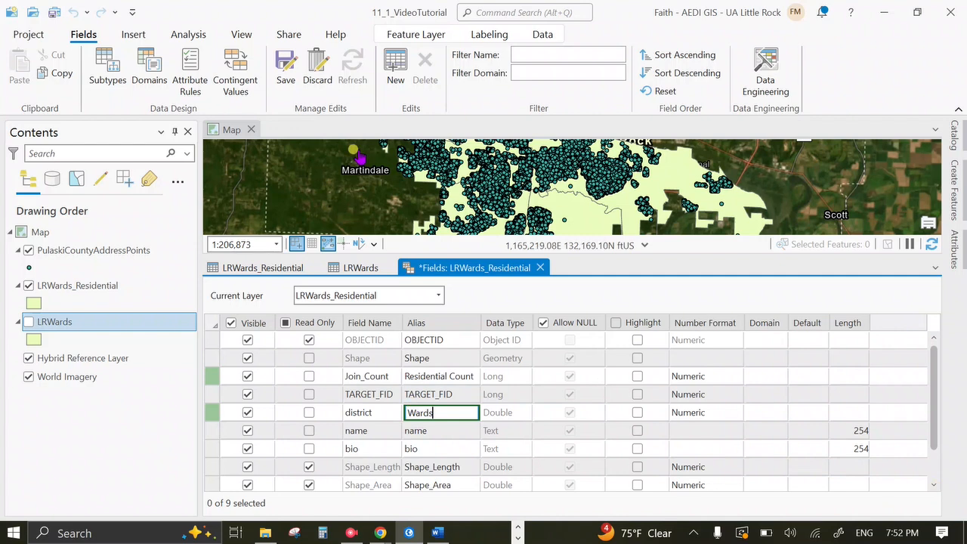
pyautogui.click(281, 74)
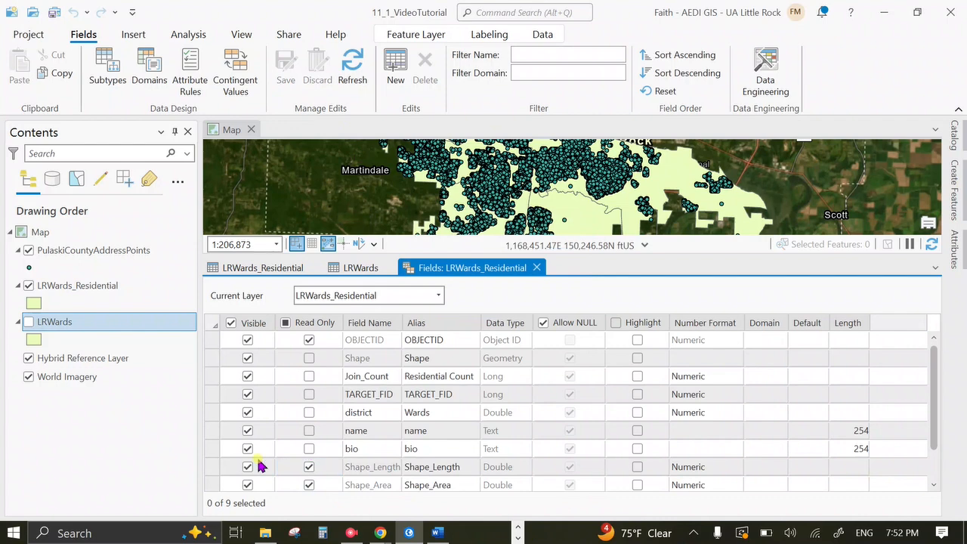
# - Delete the name and bio fields from LRWards_Residential and save the changes
pyautogui.rightClick(215, 438)
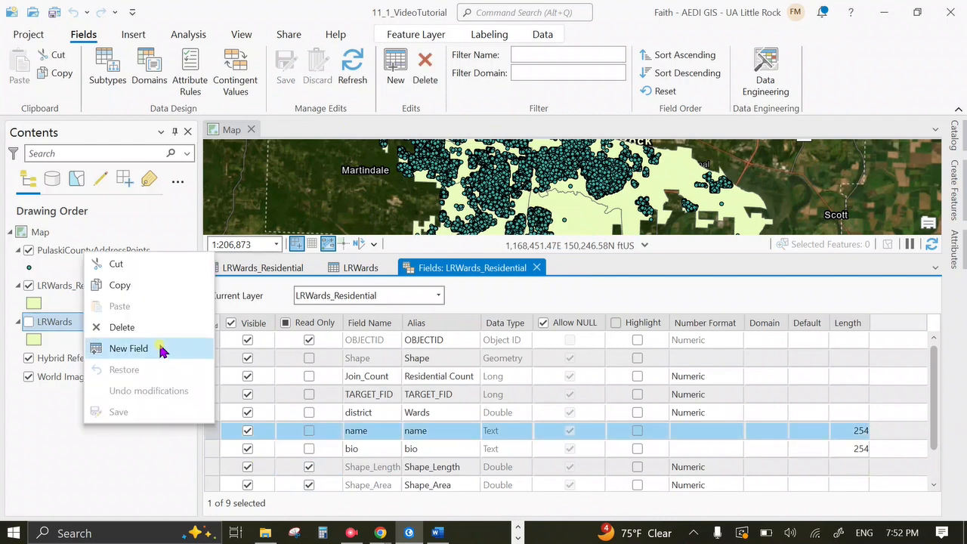
pyautogui.click(158, 337)
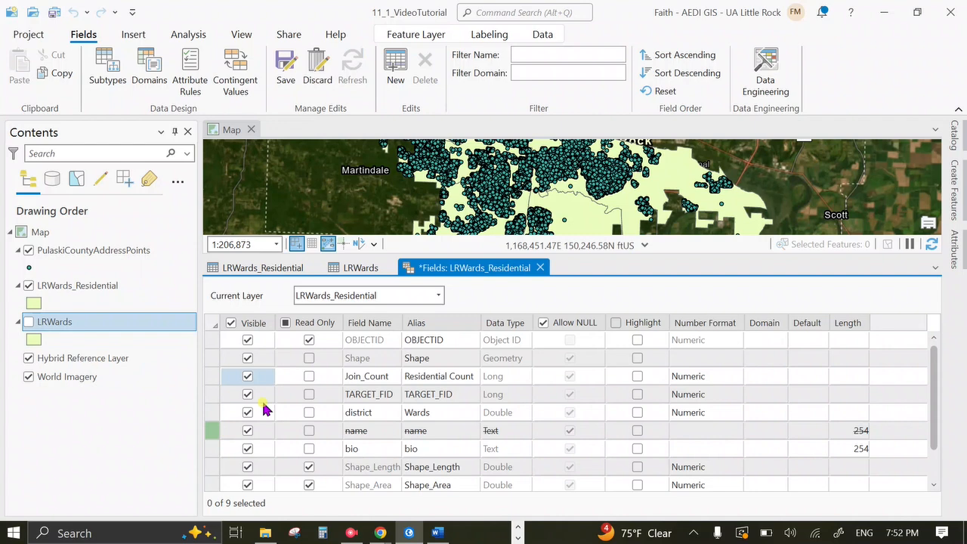
pyautogui.rightClick(211, 450)
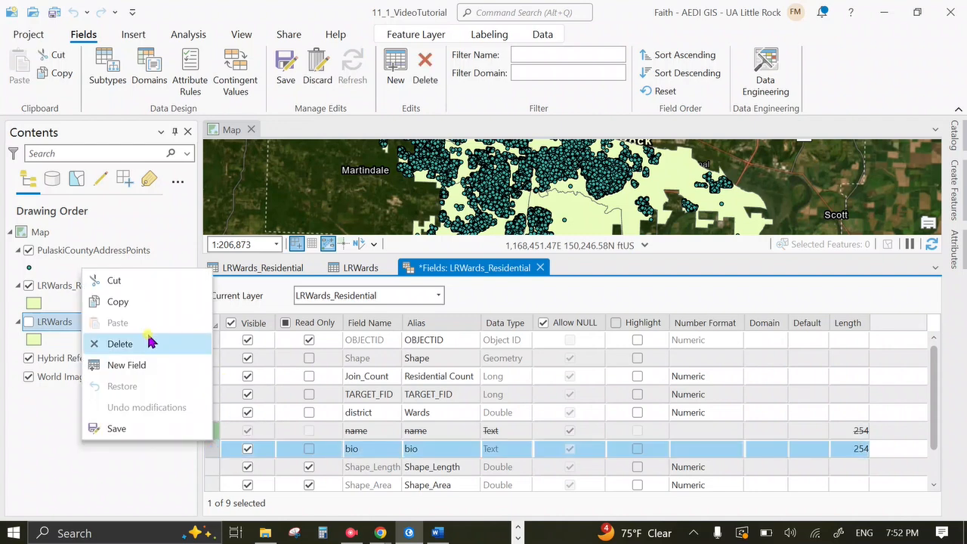
pyautogui.click(121, 343)
pyautogui.click(277, 74)
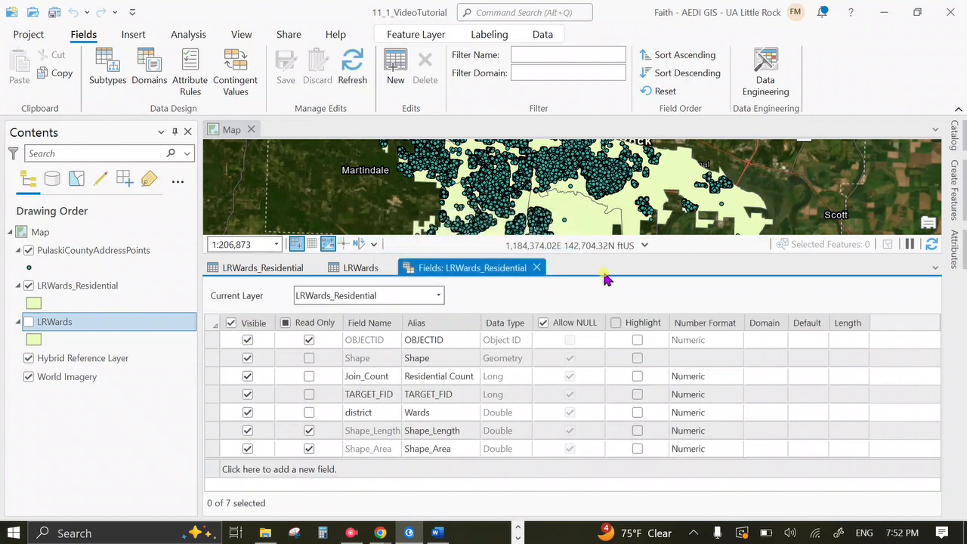
# - Close the fields view and the LRWards table, and move the Wards and Residential Count columns to the end of the LRWards_Residential table
pyautogui.click(536, 268)
pyautogui.click(387, 267)
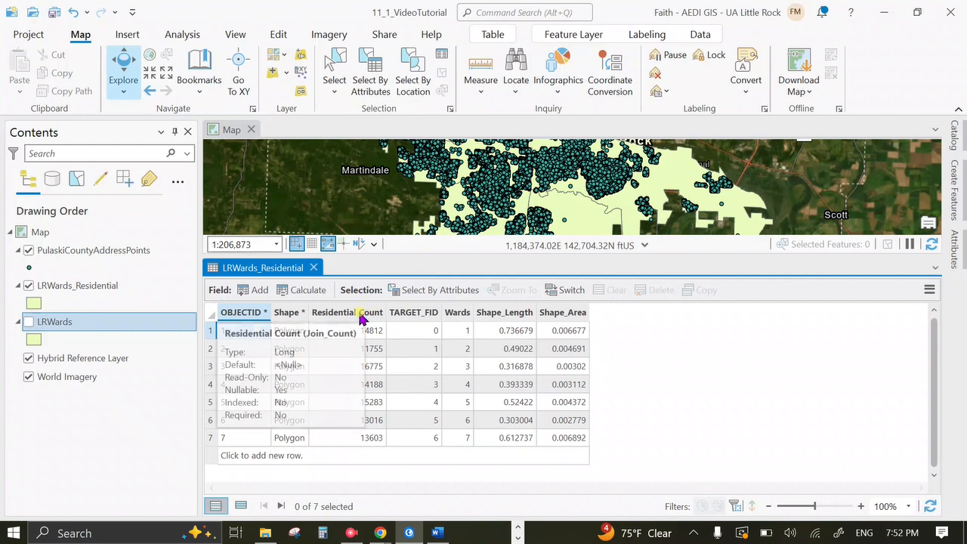
pyautogui.moveTo(457, 312); pyautogui.dragTo(588, 311)
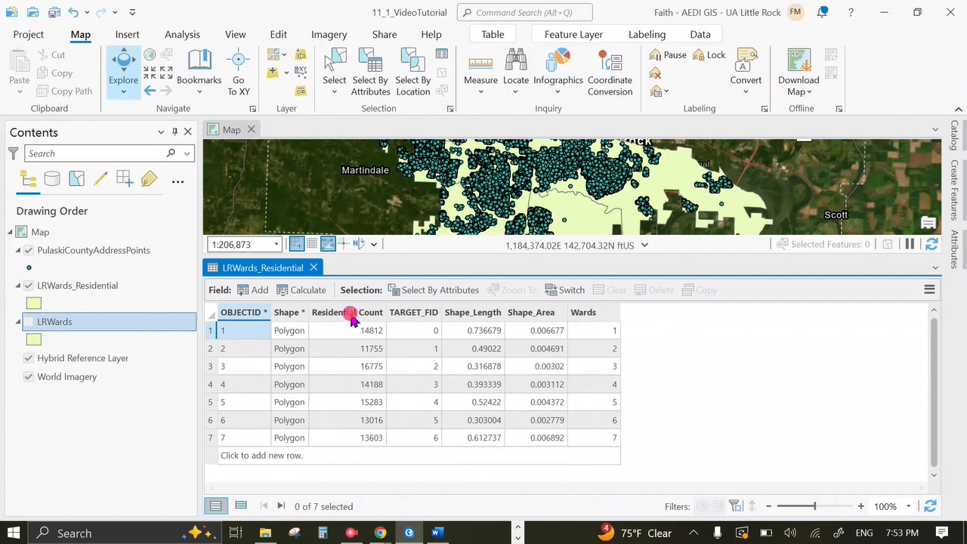
pyautogui.moveTo(350, 312); pyautogui.dragTo(627, 312)
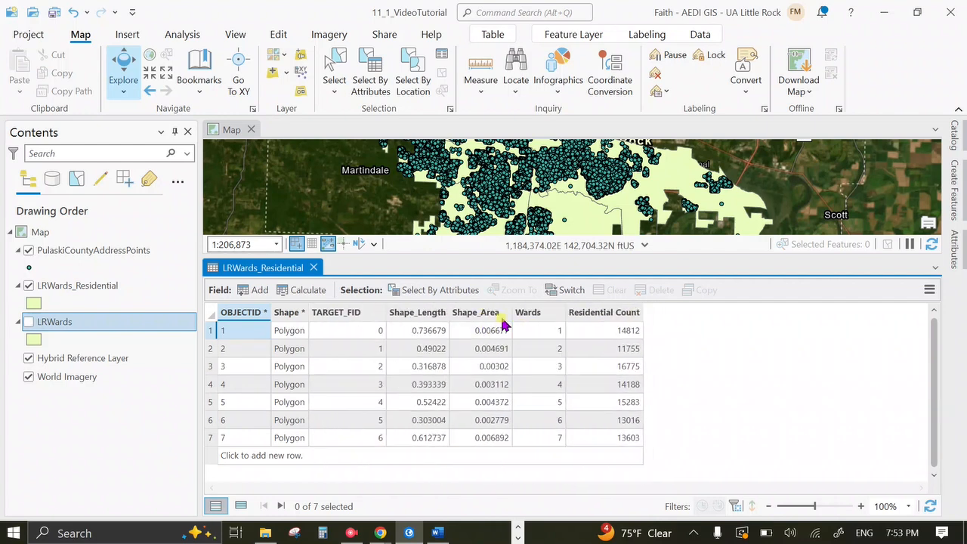
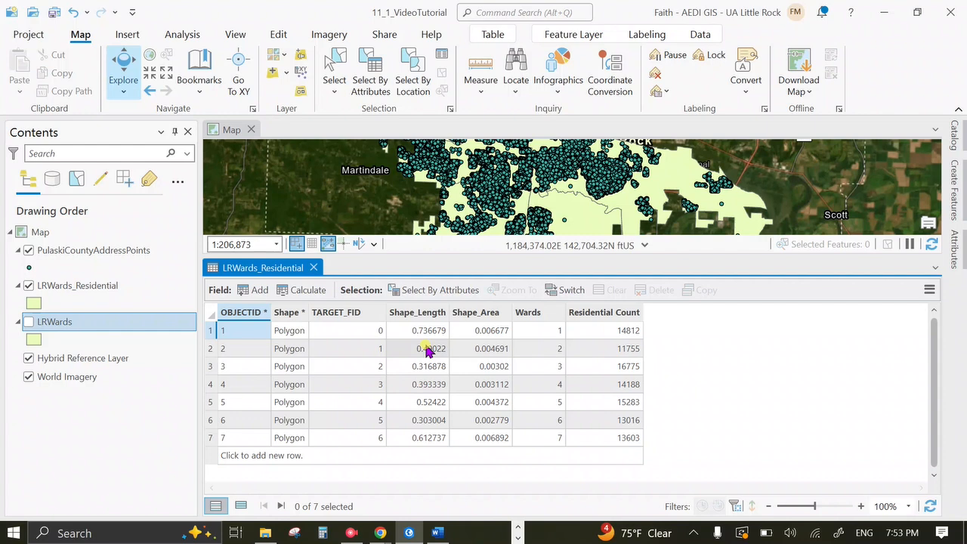
# - Open the attribute table of the PulaskiCountyAddressPoints layer
pyautogui.rightClick(145, 251)
pyautogui.scroll(1, 246, 25)
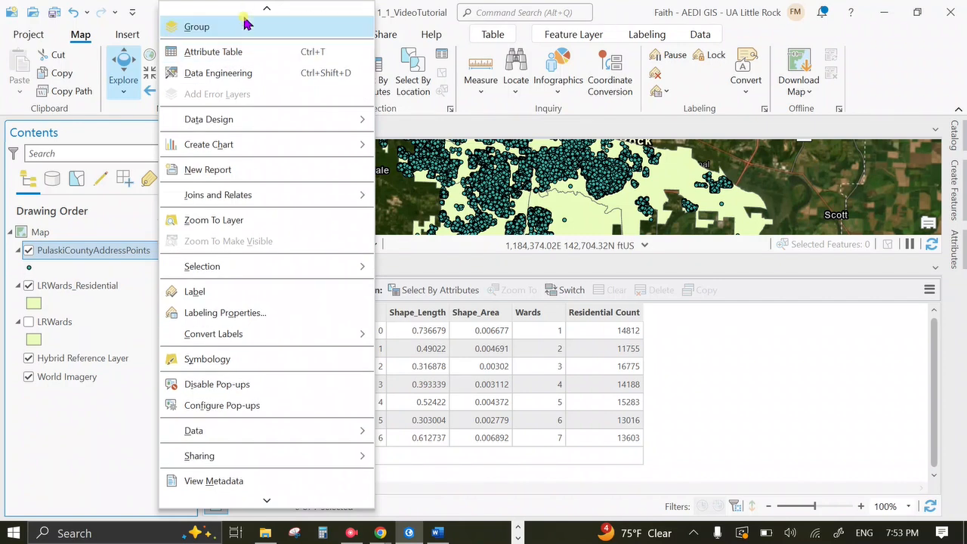
pyautogui.click(273, 53)
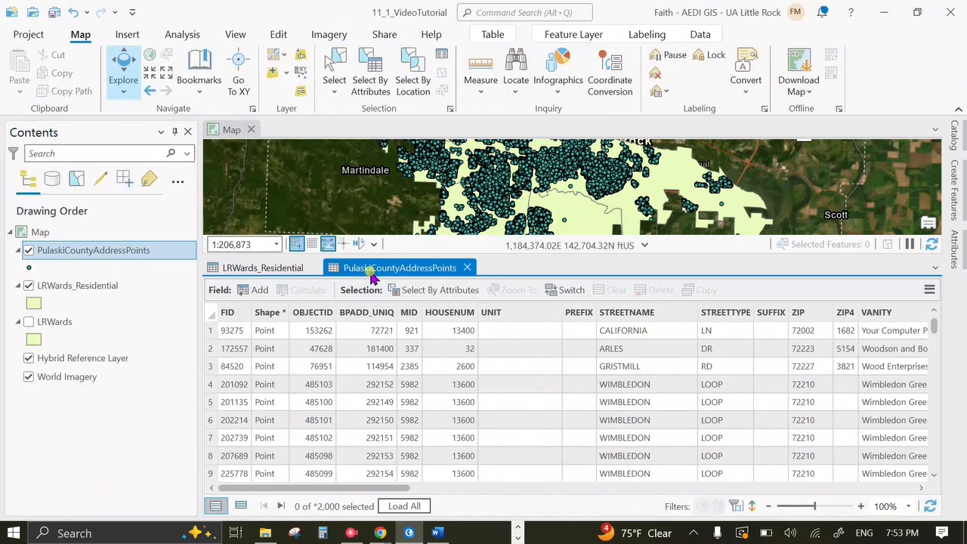
# - Return to the LRWards_Residential table and select the ward 1 record
pyautogui.click(252, 269)
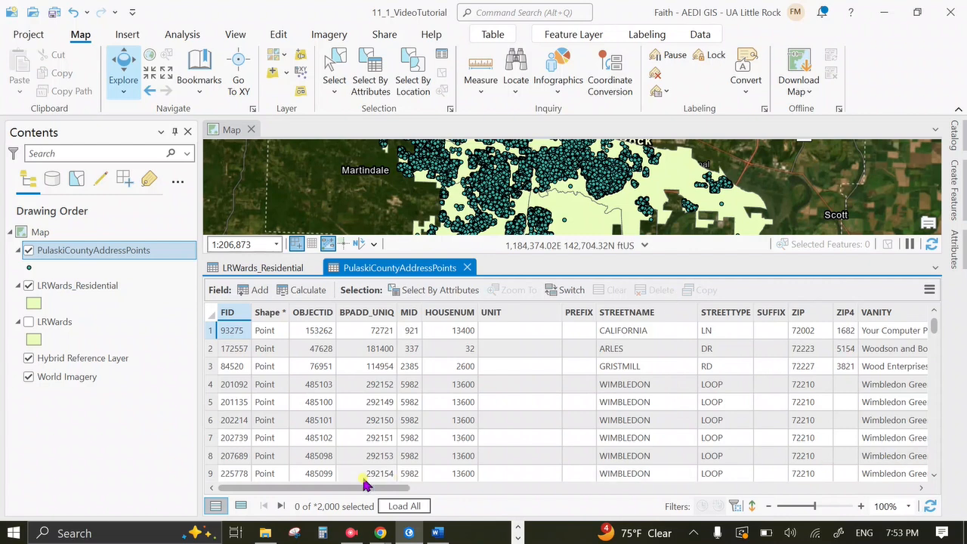
pyautogui.click(272, 270)
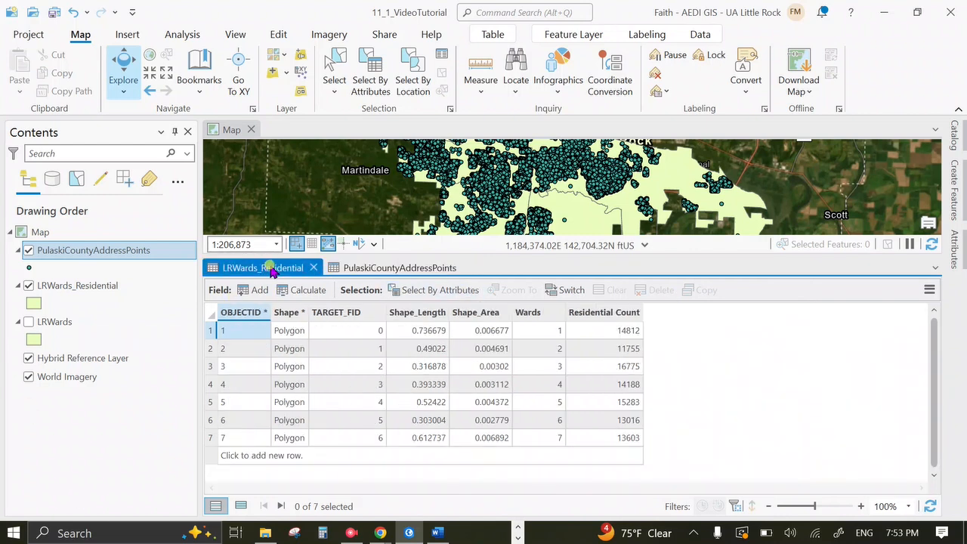
pyautogui.click(209, 332)
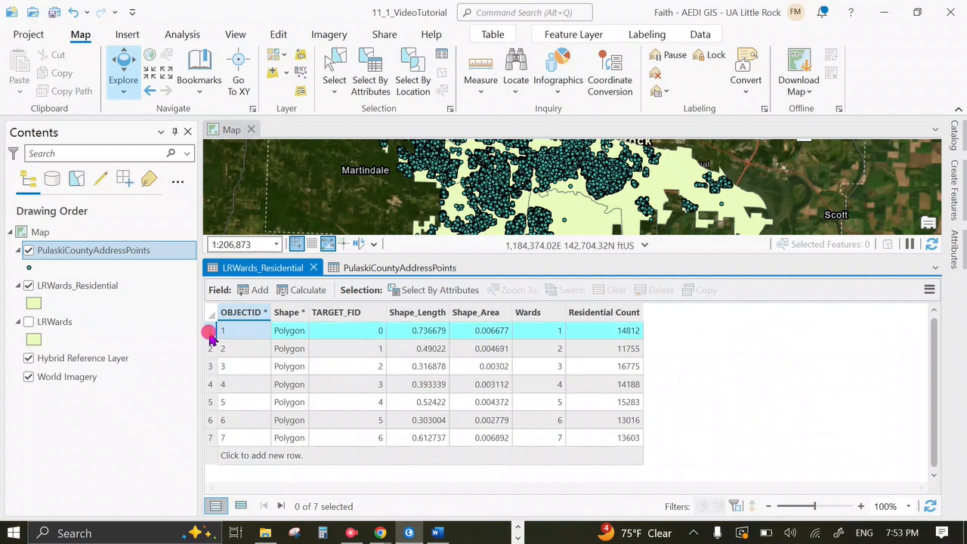
# - Set up Select By Location with PulaskiCountyAddressPoints as the input and the selected LRWards_Residential record as the selecting features
pyautogui.click(371, 268)
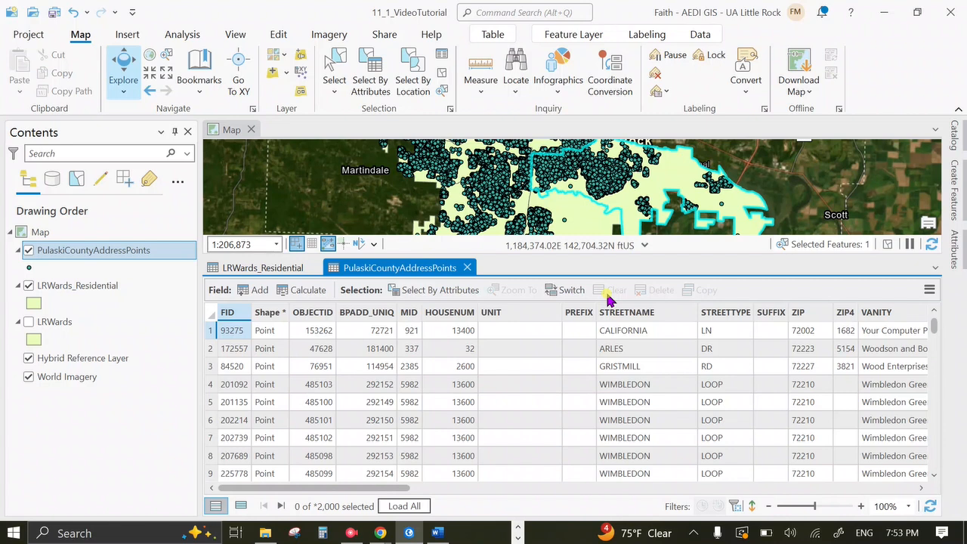
pyautogui.click(413, 82)
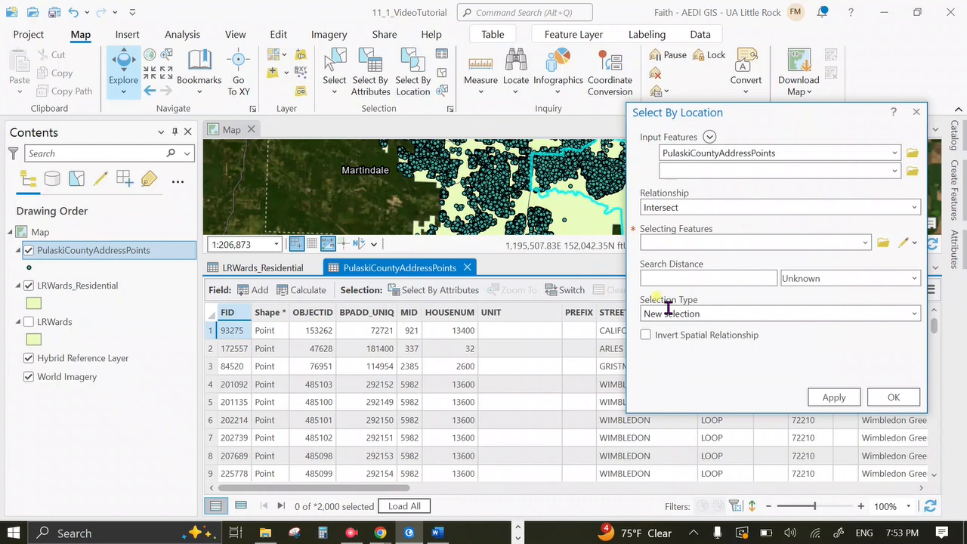
pyautogui.click(891, 153)
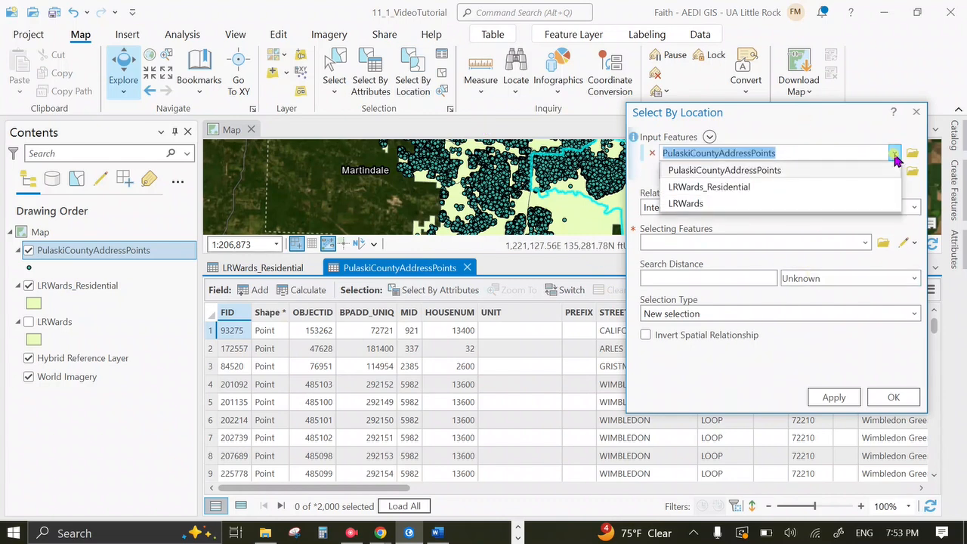
pyautogui.click(802, 203)
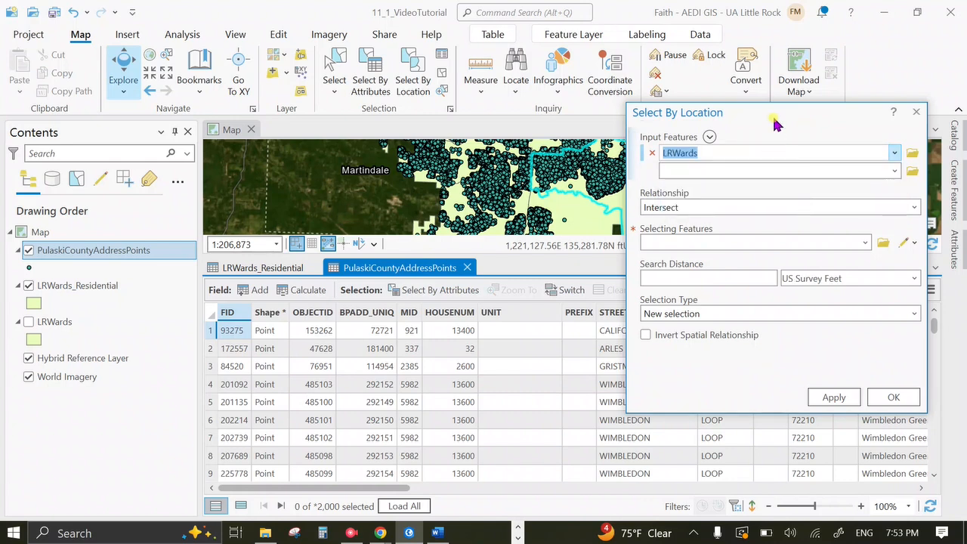
pyautogui.moveTo(774, 119); pyautogui.dragTo(636, 115)
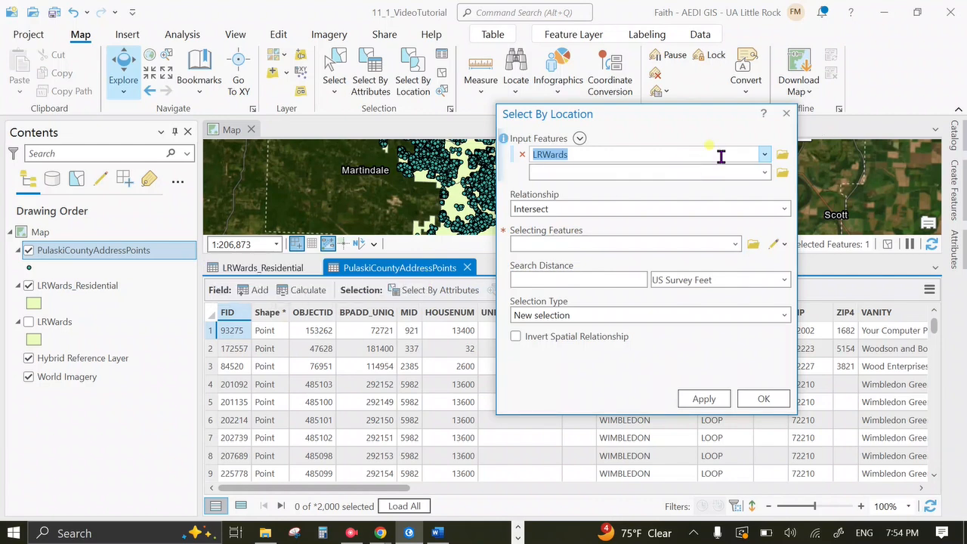
pyautogui.click(765, 154)
pyautogui.click(680, 168)
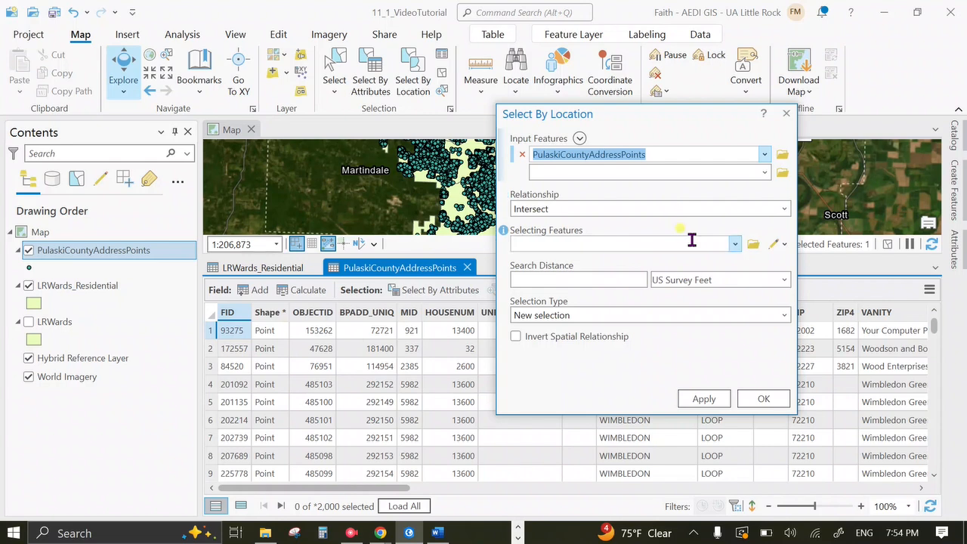
pyautogui.click(735, 244)
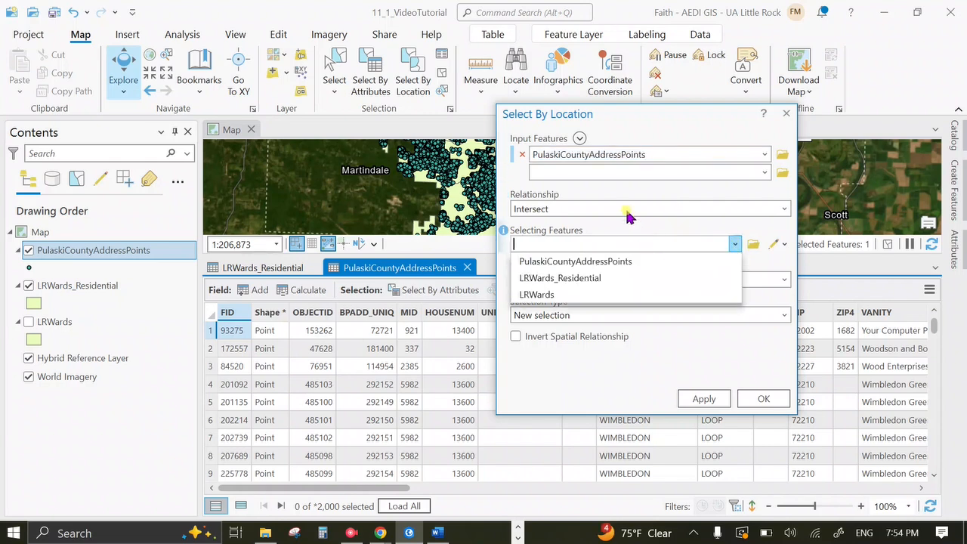
pyautogui.click(576, 279)
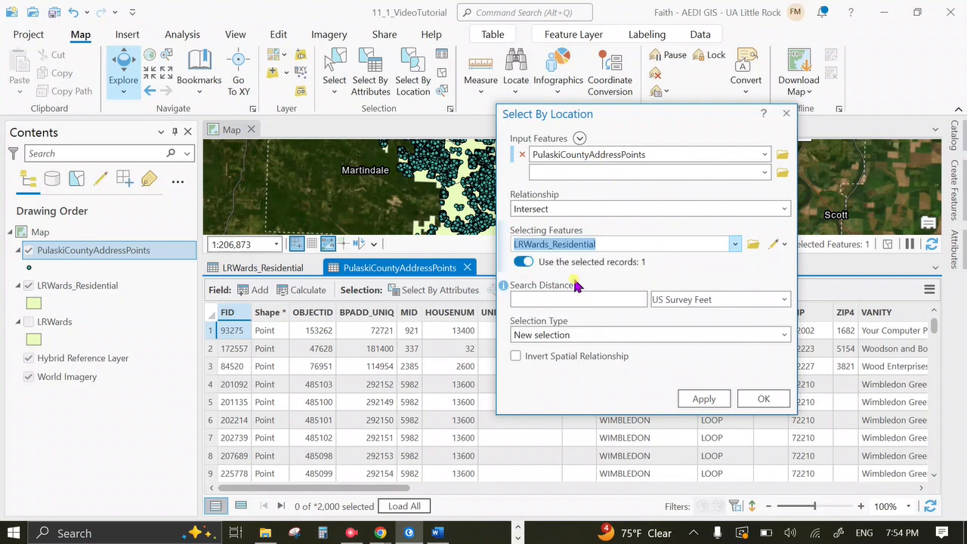
# - Remove the LRWards layer from the map's contents
pyautogui.click(68, 322)
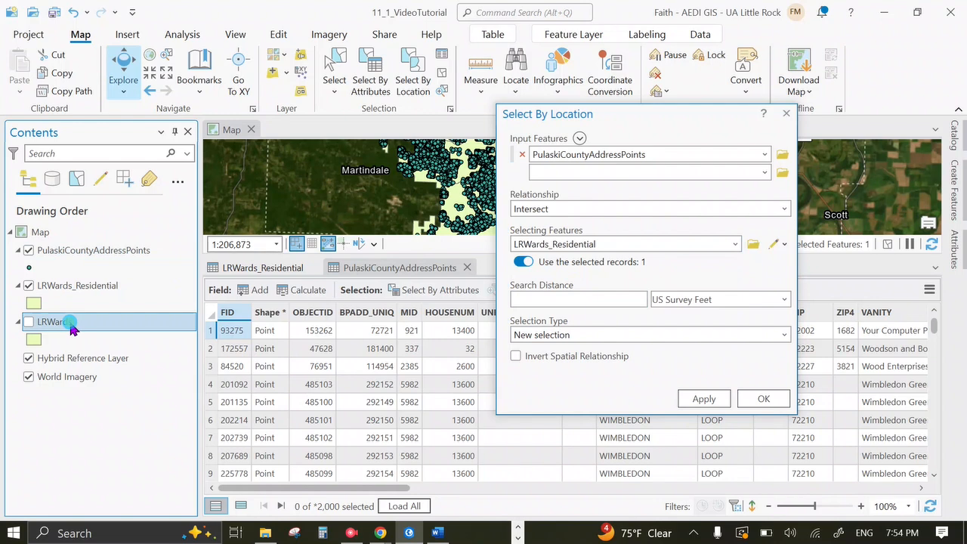
pyautogui.rightClick(71, 326)
pyautogui.scroll(3, 194, 242)
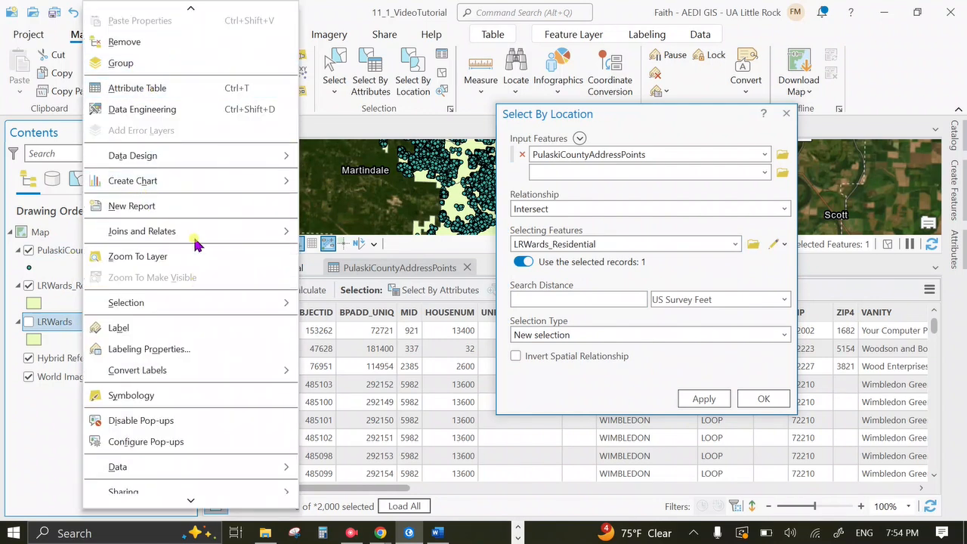
pyautogui.click(162, 53)
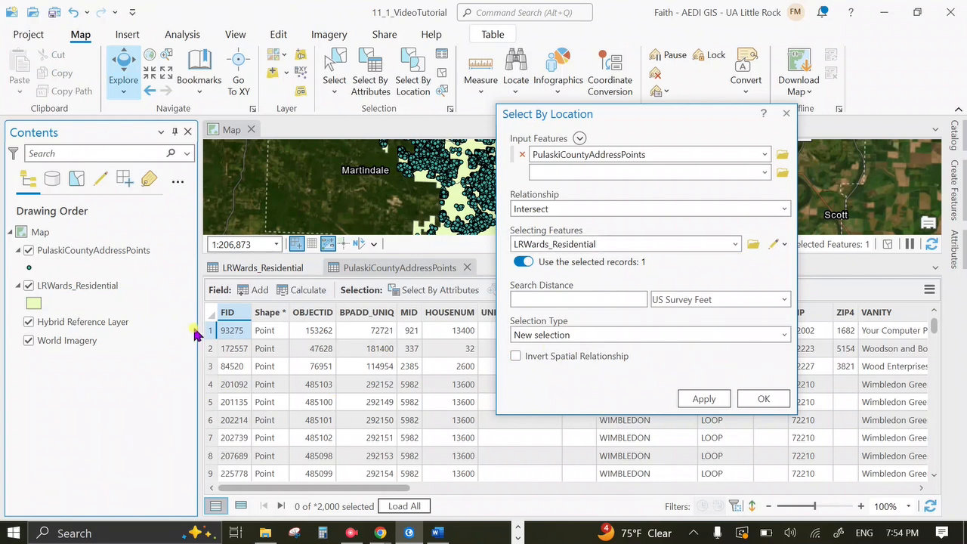
# - Show the LRWards_Residential table and move the Select By Location dialog aside to check the selected ward record
pyautogui.click(275, 268)
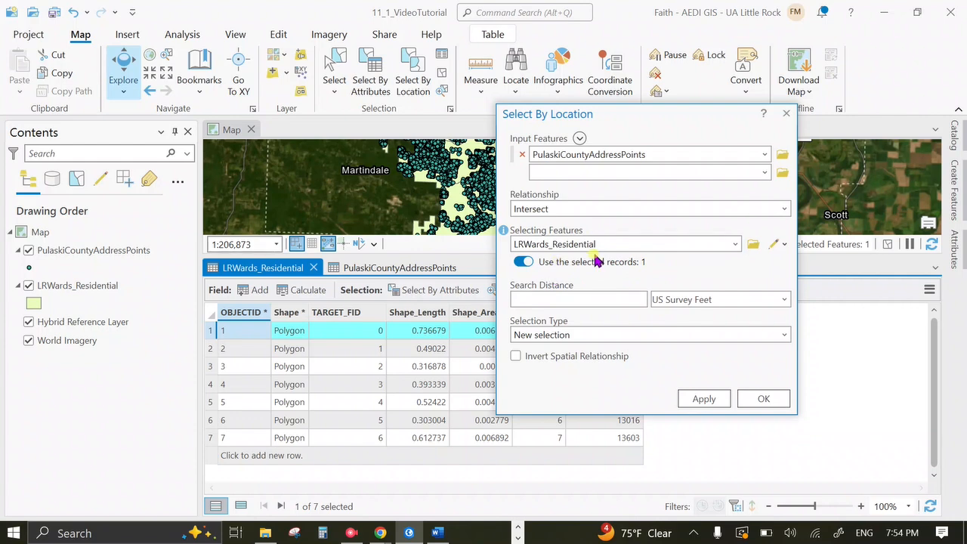
pyautogui.moveTo(677, 123); pyautogui.dragTo(730, 111)
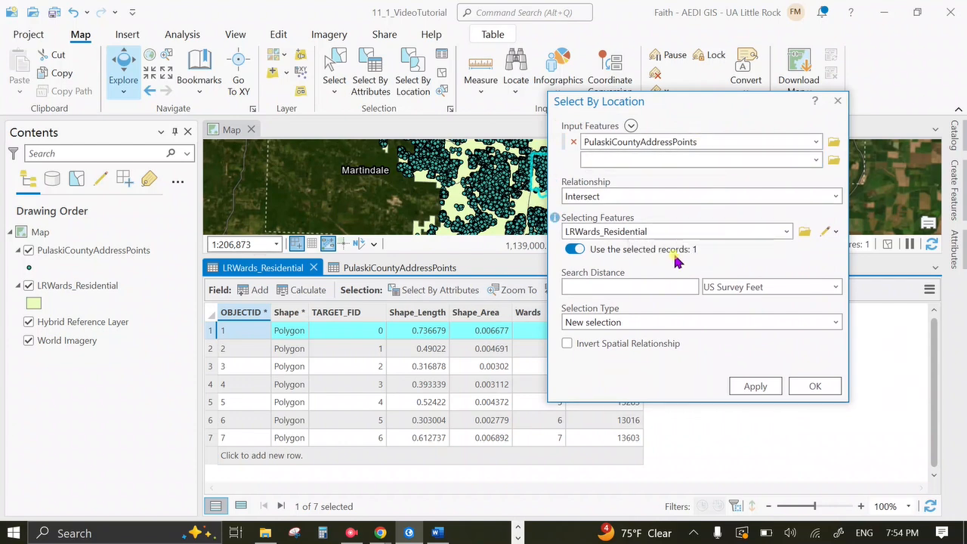
# - Run Select By Location on PulaskiCountyAddressPoints against all LRWards_Residential features, with the use of selected records turned off
pyautogui.click(574, 249)
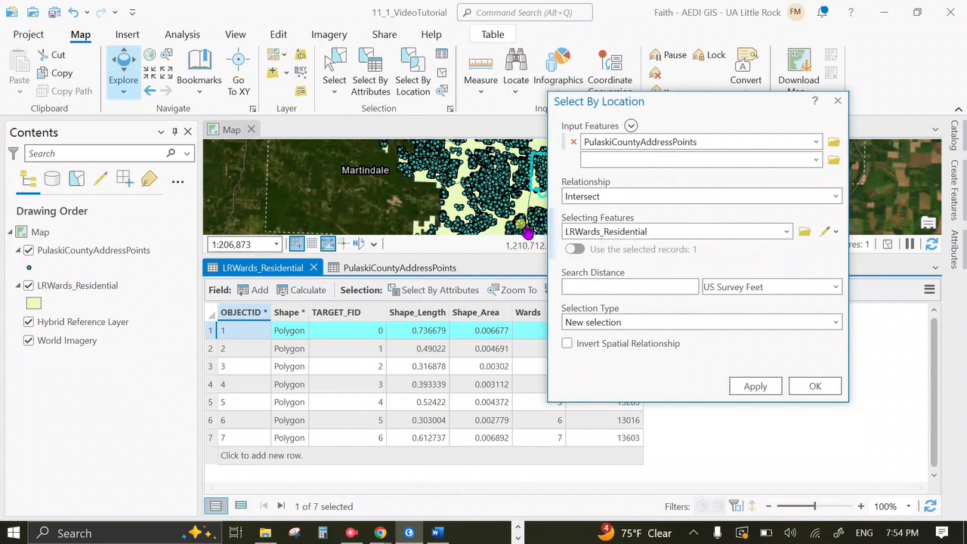
pyautogui.click(377, 271)
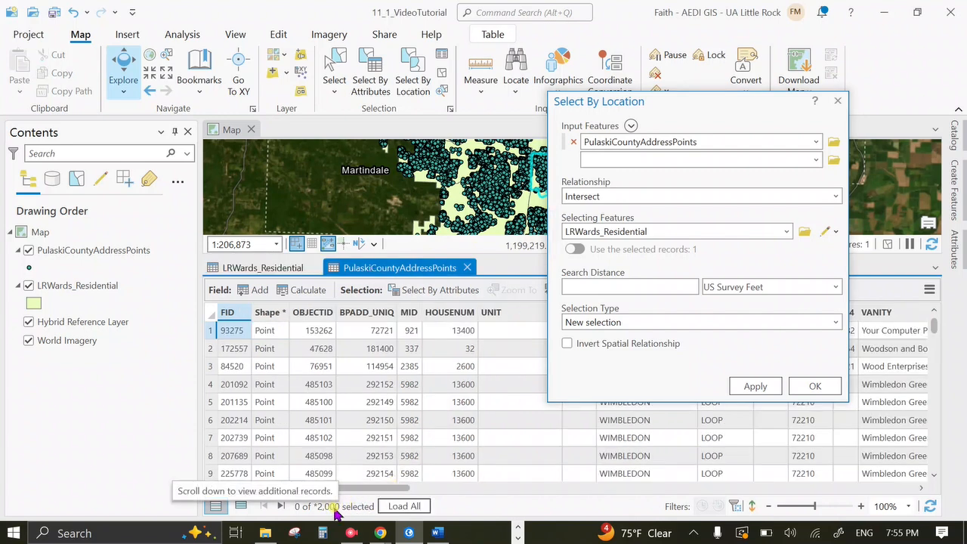
pyautogui.click(260, 268)
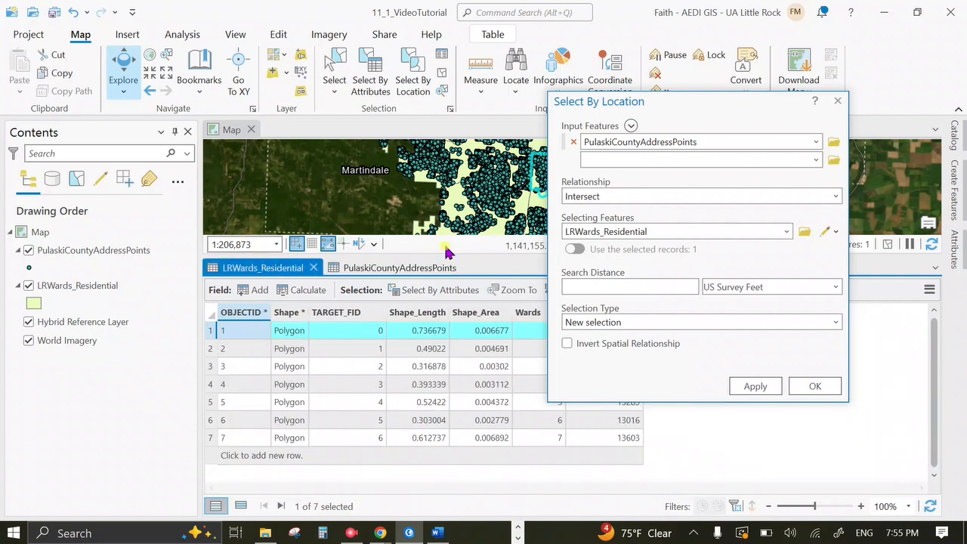
pyautogui.click(434, 268)
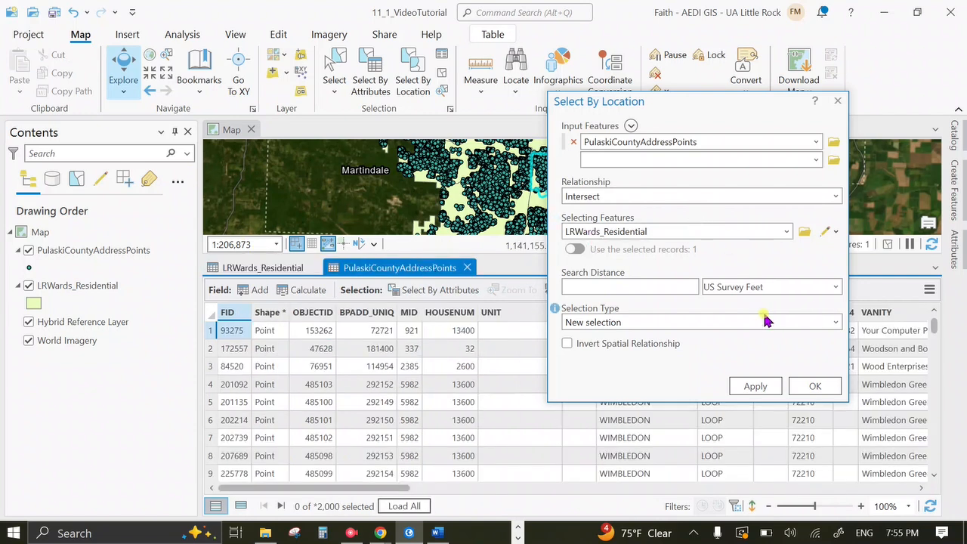
pyautogui.click(770, 384)
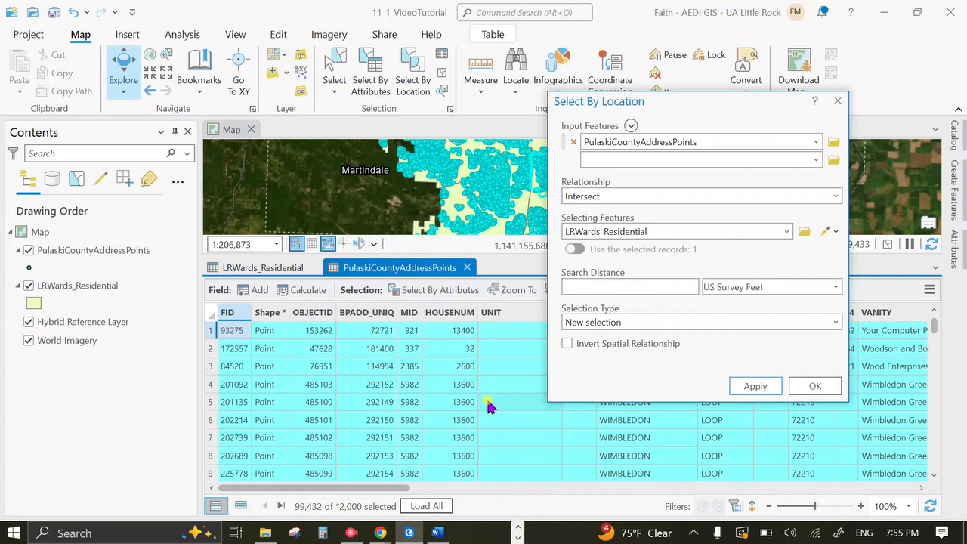
# - Clear the address point selection and reapply Select By Location using only the selected LRWards_Residential record
pyautogui.click(574, 250)
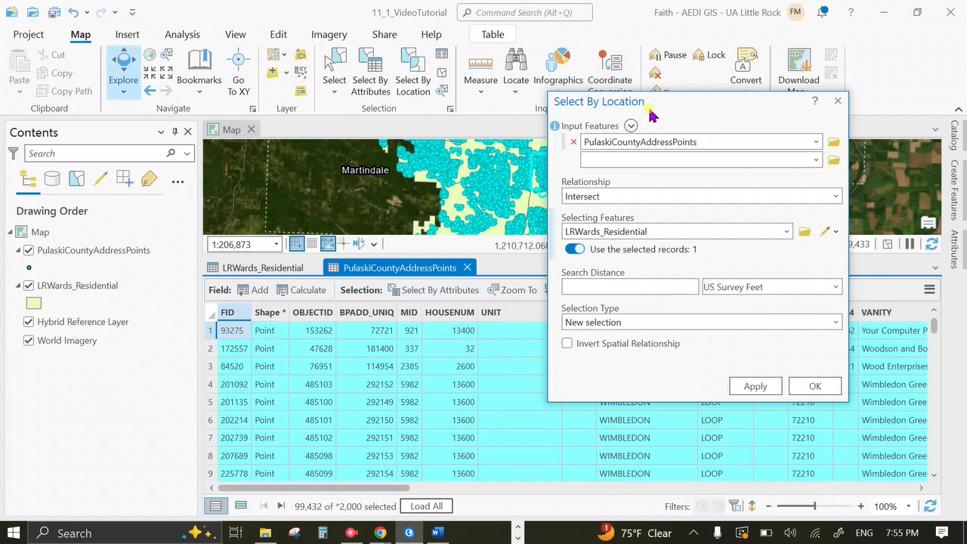
pyautogui.moveTo(653, 113); pyautogui.dragTo(638, 80)
pyautogui.click(597, 290)
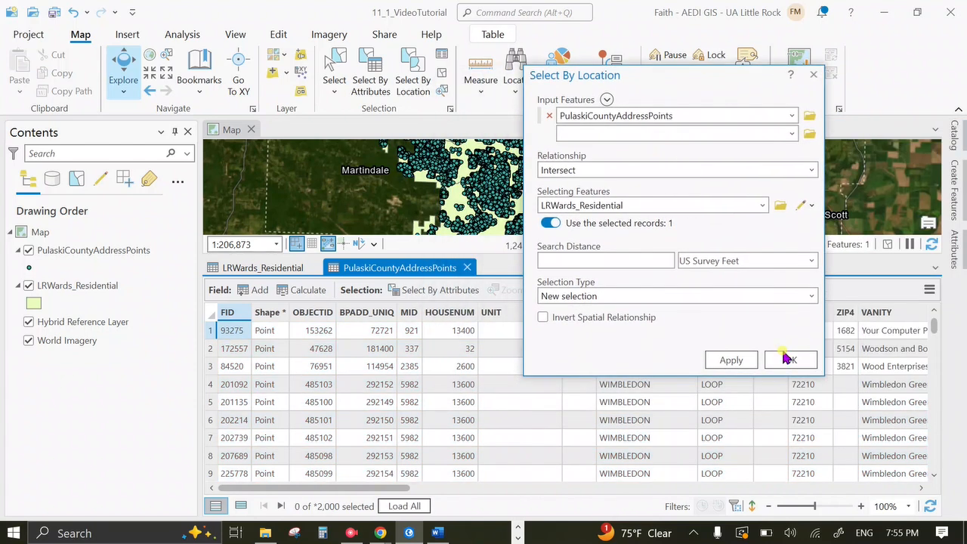
pyautogui.click(739, 360)
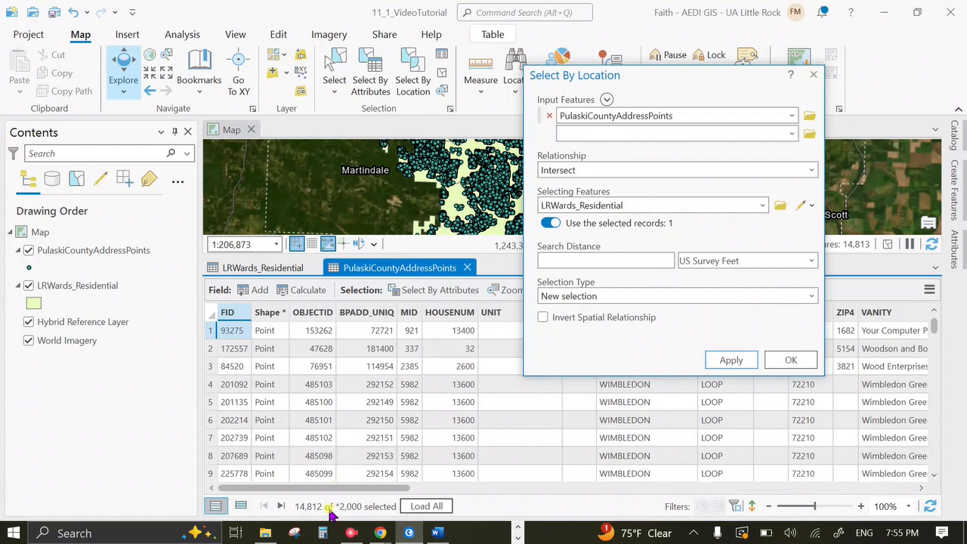
# - Compare the number of selected address points with ward 1's Residential Count, closing the Select By Location dialog
pyautogui.moveTo(550, 80); pyautogui.dragTo(667, 342)
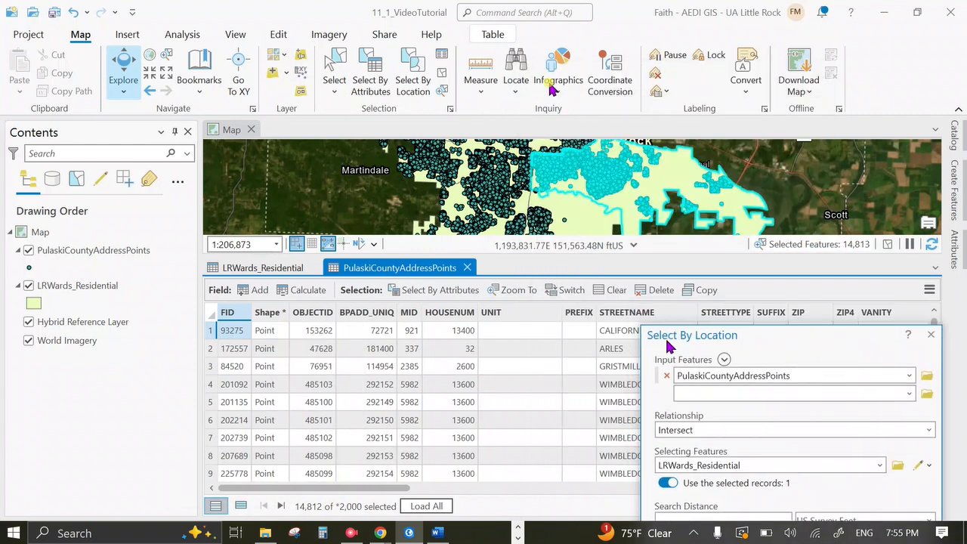
pyautogui.click(291, 272)
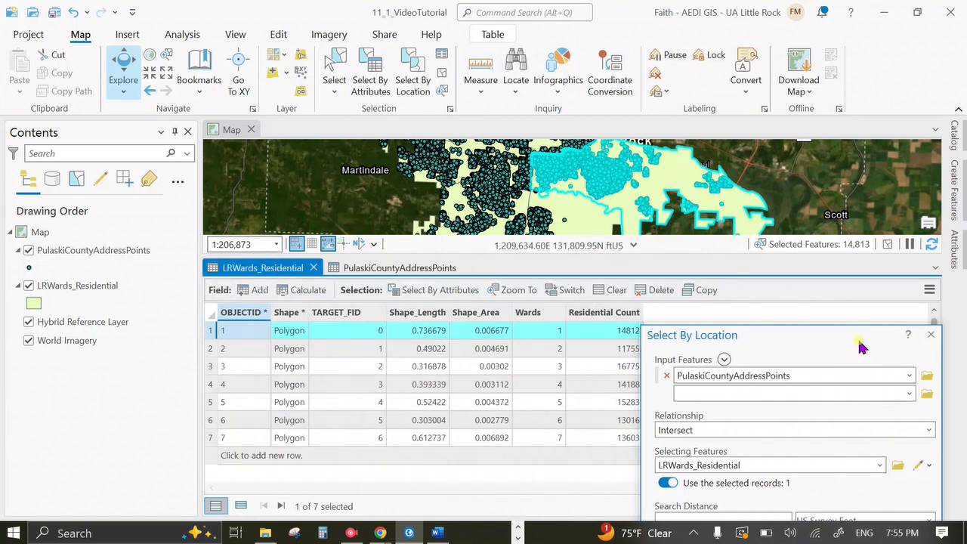
pyautogui.click(931, 334)
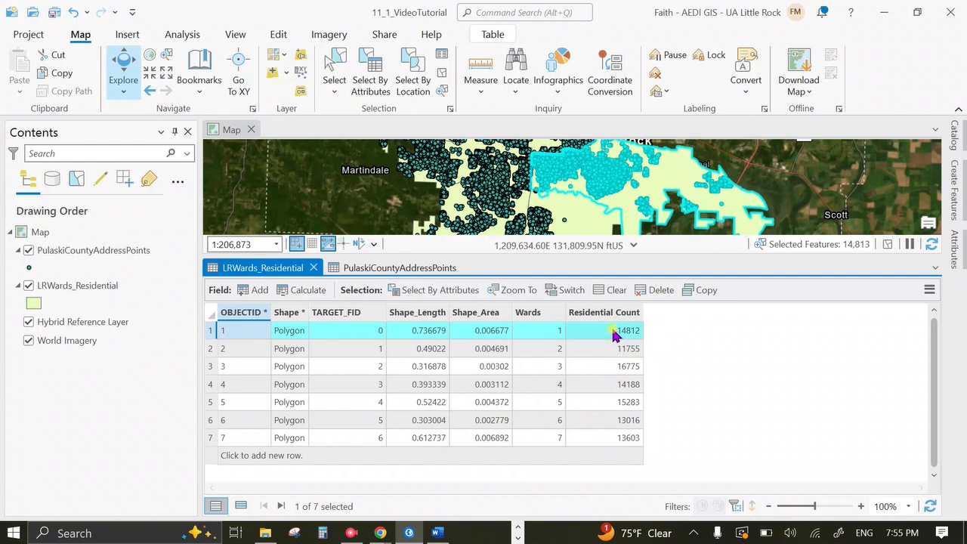
pyautogui.click(408, 269)
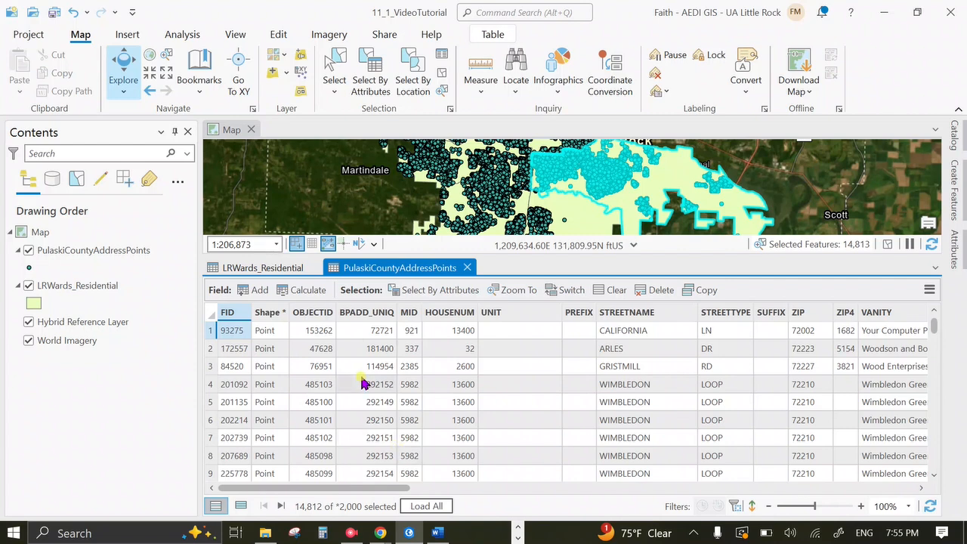
pyautogui.click(281, 269)
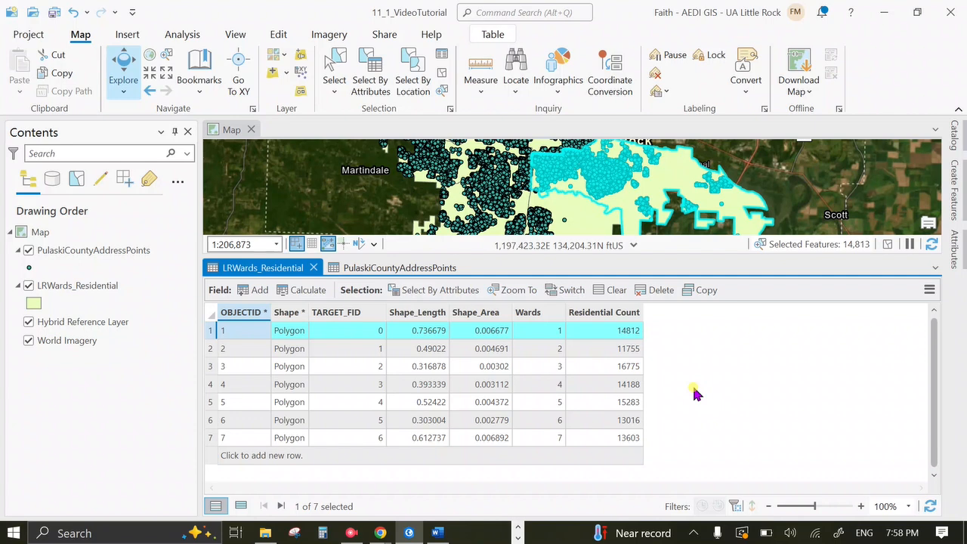
# - Clear the address point selection and hide the PulaskiCountyAddressPoints table and layer
pyautogui.click(423, 269)
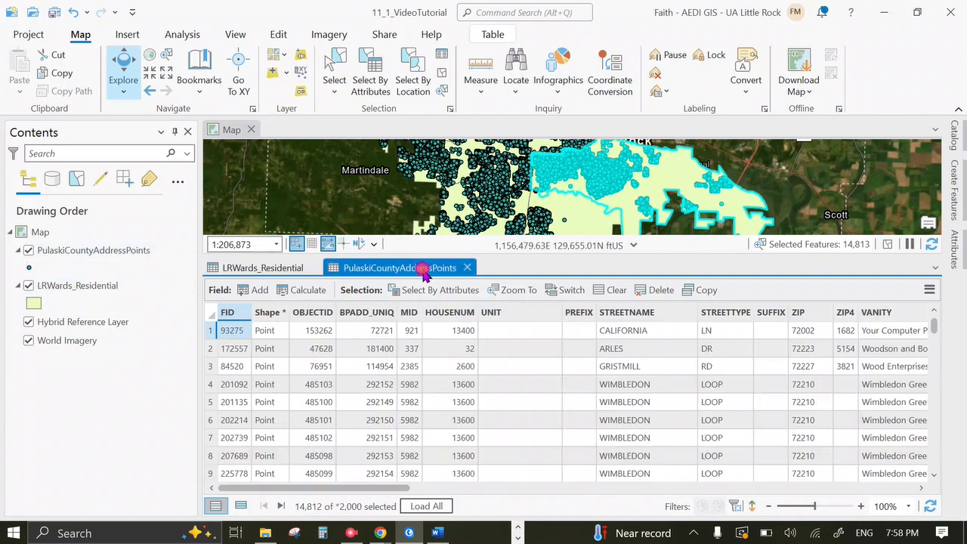
pyautogui.click(608, 294)
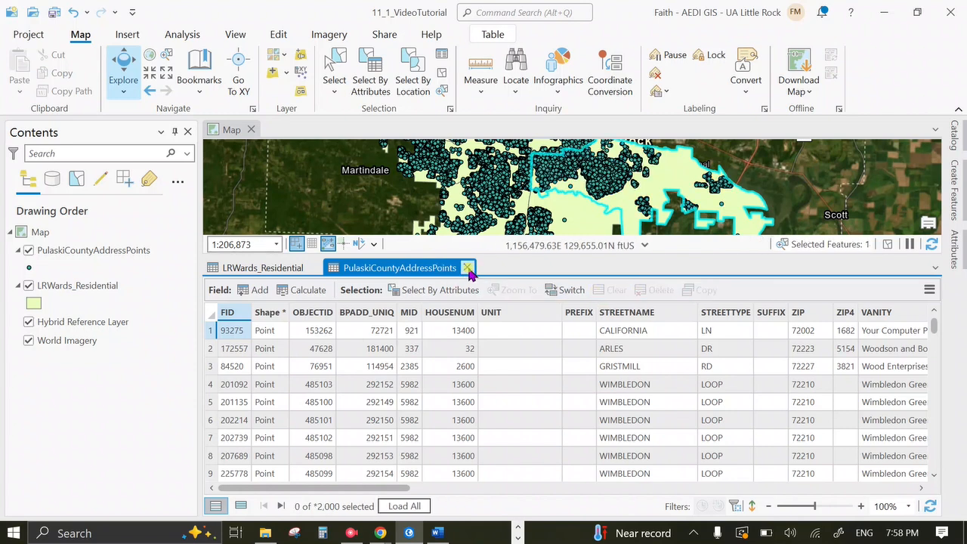
pyautogui.click(469, 268)
pyautogui.click(29, 250)
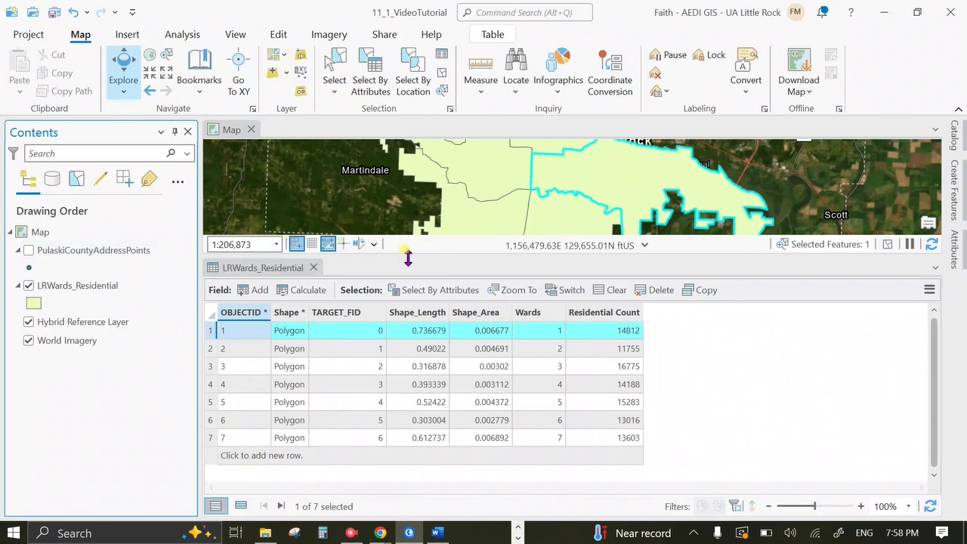
# - Open the Fields view for the LRWards_Residential table
pyautogui.moveTo(407, 258); pyautogui.dragTo(409, 275)
pyautogui.scroll(-2, 568, 205)
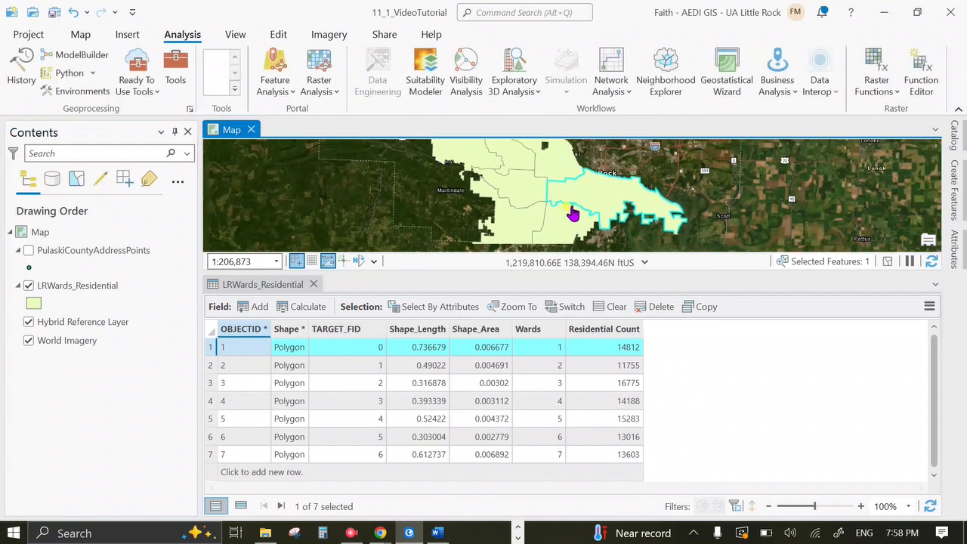
pyautogui.scroll(-2, 573, 214)
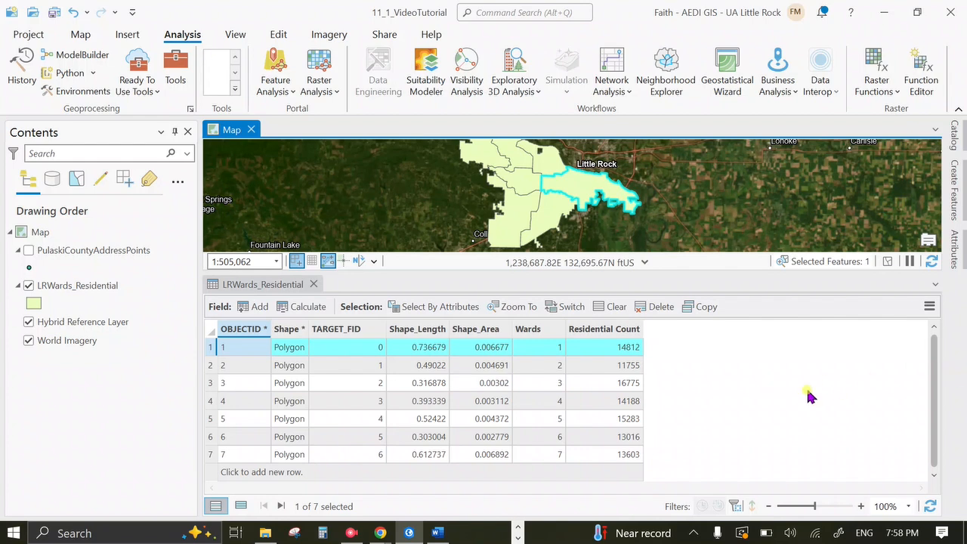
pyautogui.click(929, 306)
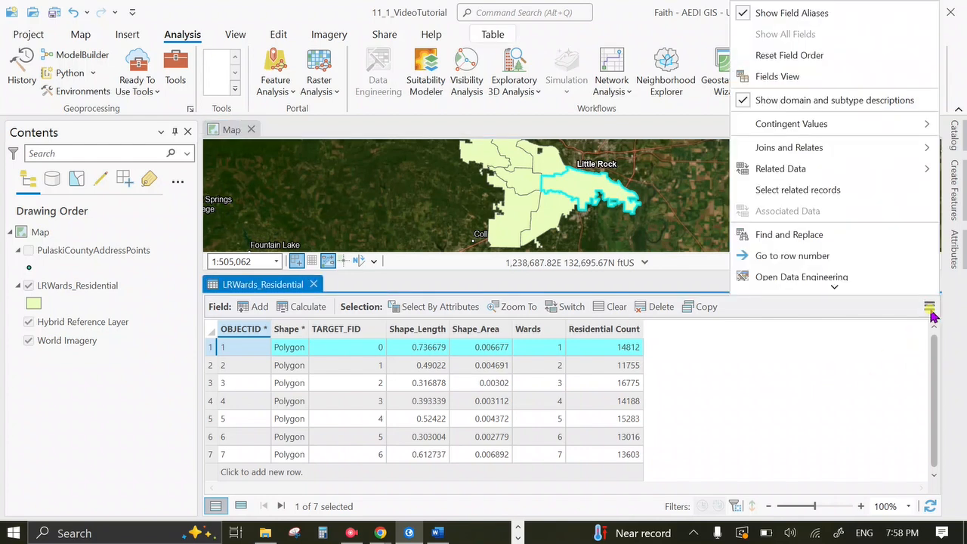
pyautogui.click(778, 69)
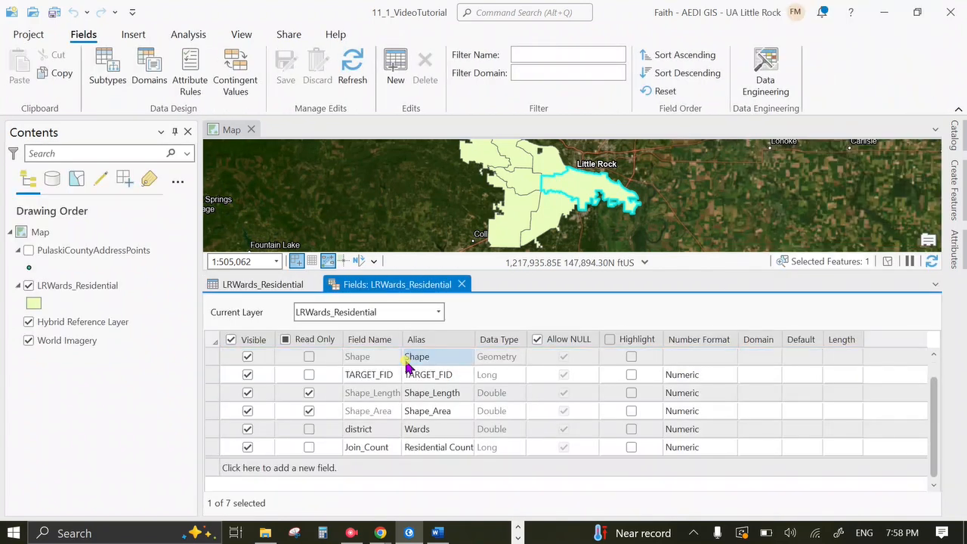
# - Add a field named Area with the alias Land Area and the data type Float
pyautogui.click(308, 469)
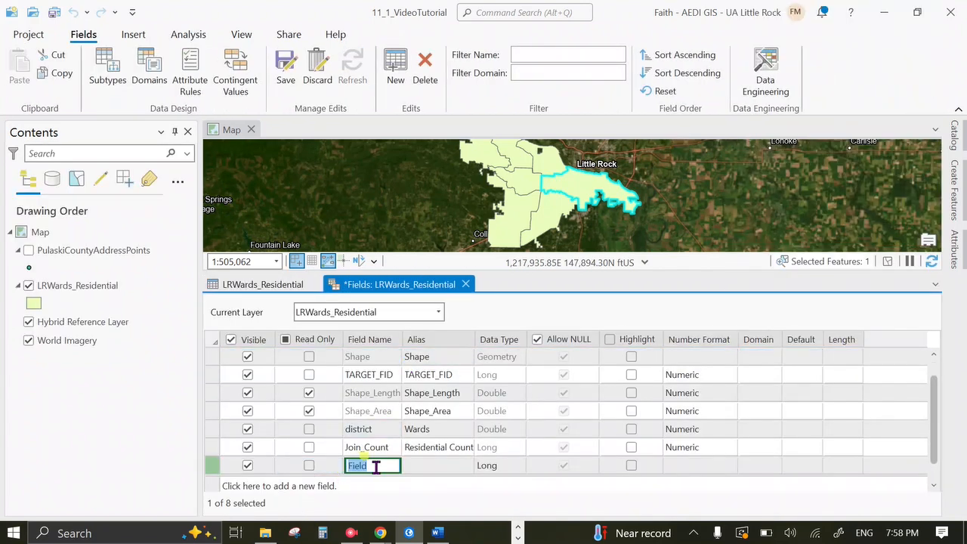
pyautogui.write('Area')
pyautogui.press('Tab')
pyautogui.write('Land A')
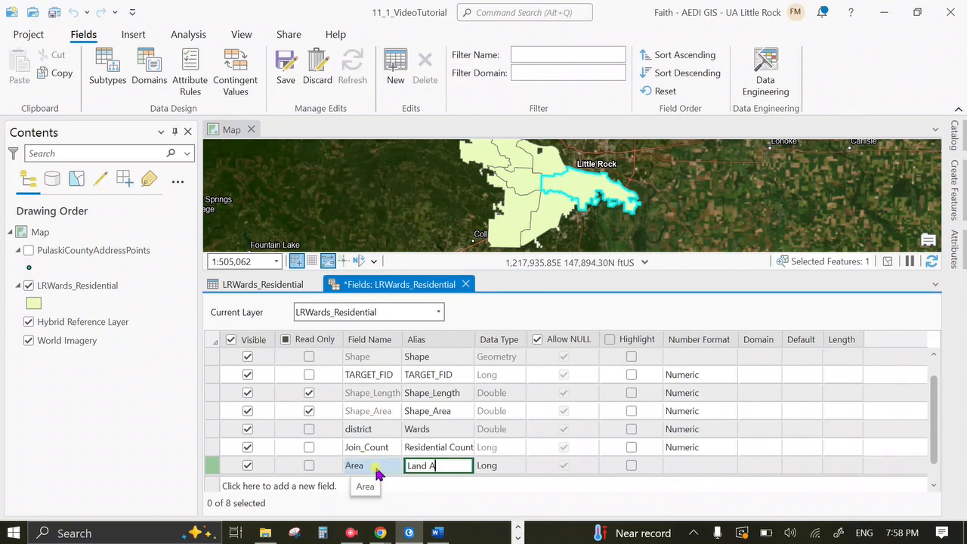
pyautogui.press('Tab')
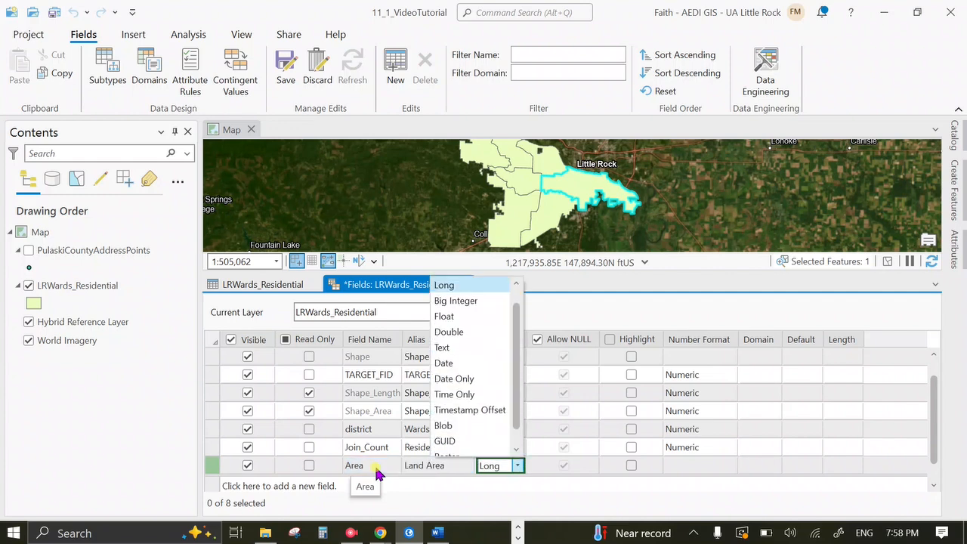
pyautogui.press('Down')
pyautogui.press('Down')
pyautogui.press('Return')
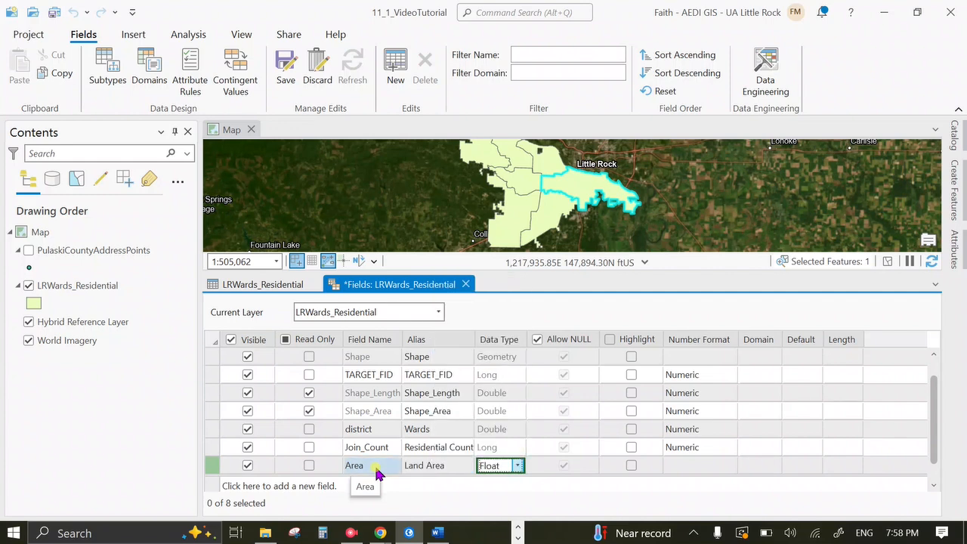
# - Add a field named Density with the alias Residential Density and the data type Float
pyautogui.scroll(-1, 376, 472)
pyautogui.click(377, 464)
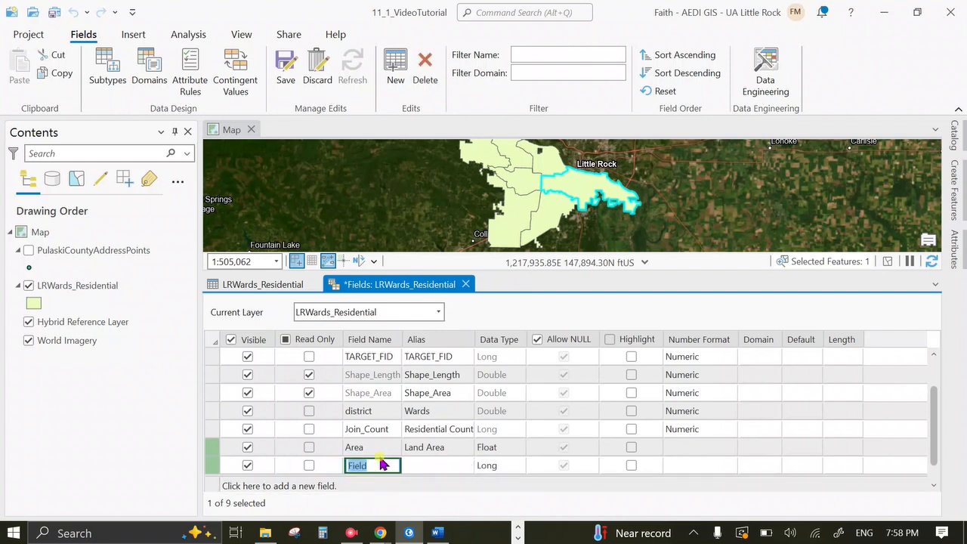
pyautogui.write('Density')
pyautogui.press('Tab')
pyautogui.write('R')
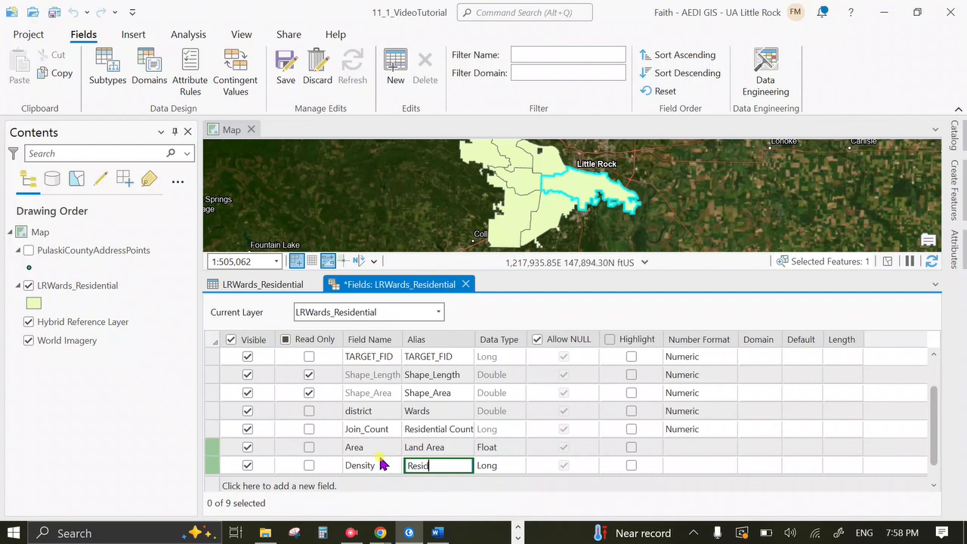
pyautogui.write('esidential Density')
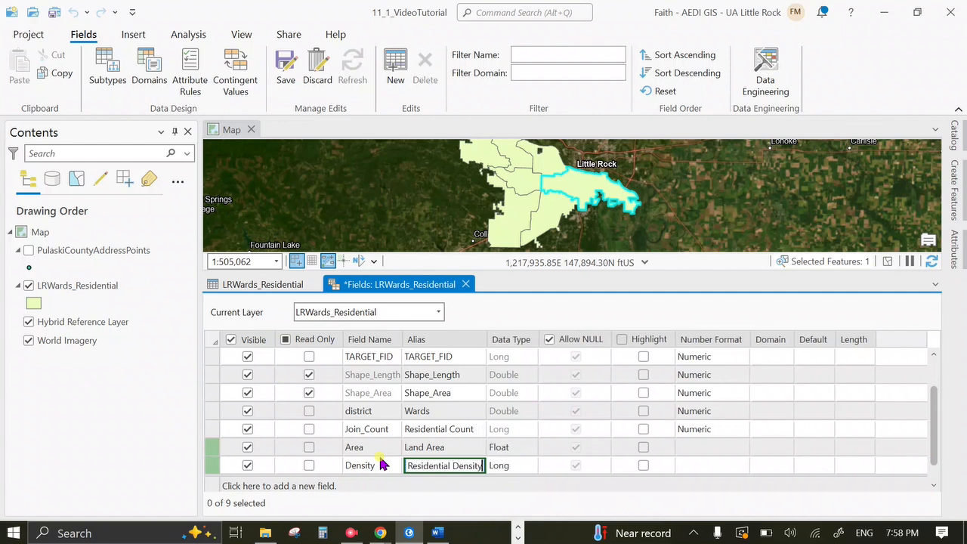
pyautogui.press('Tab')
pyautogui.press('Down')
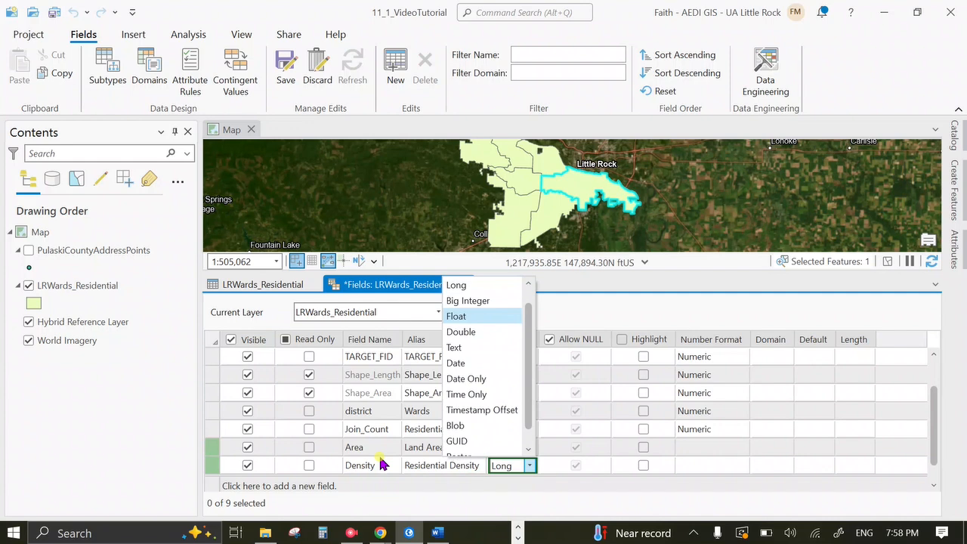
pyautogui.press('Return')
# - Add a field named DensityR with the alias Residential Density Rounded and the data type Short
pyautogui.click(392, 485)
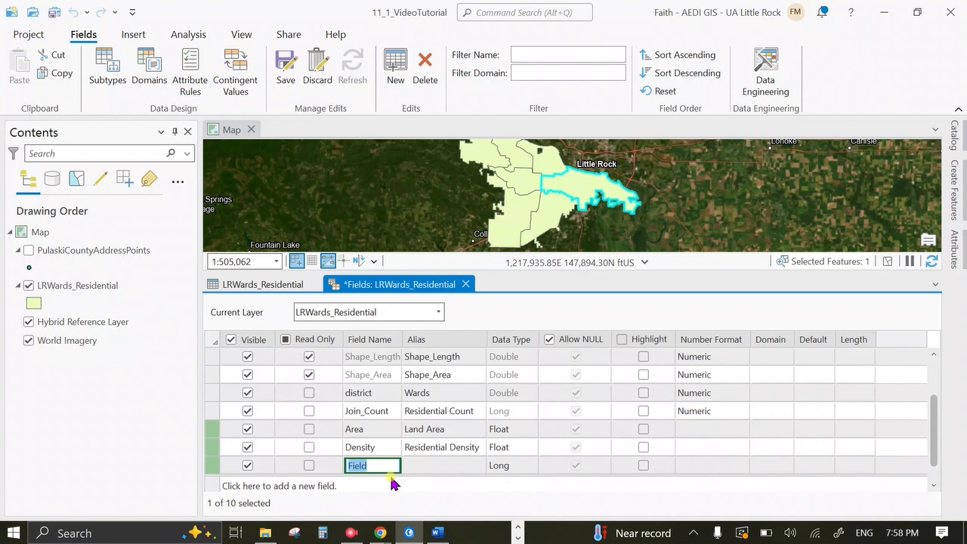
pyautogui.write('DensityR')
pyautogui.press('Tab')
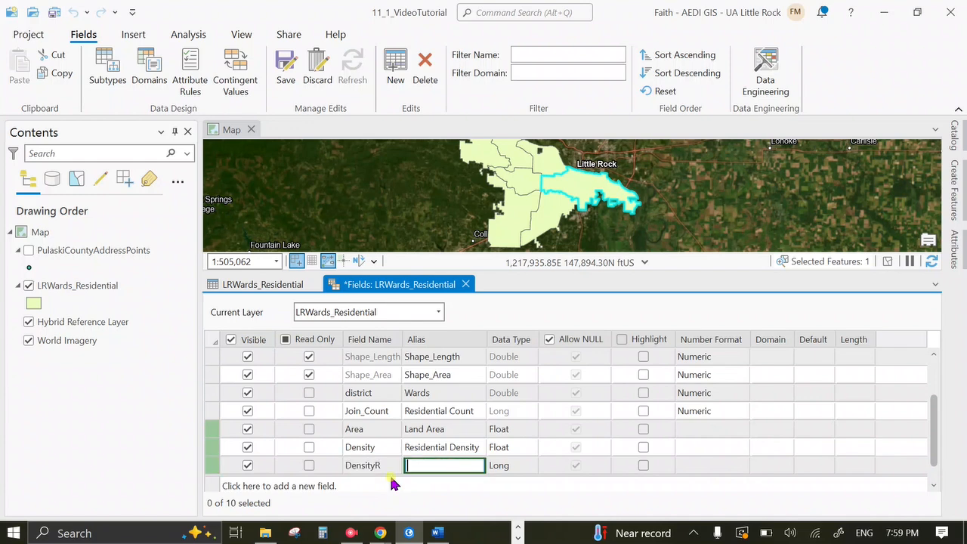
pyautogui.write('Resident')
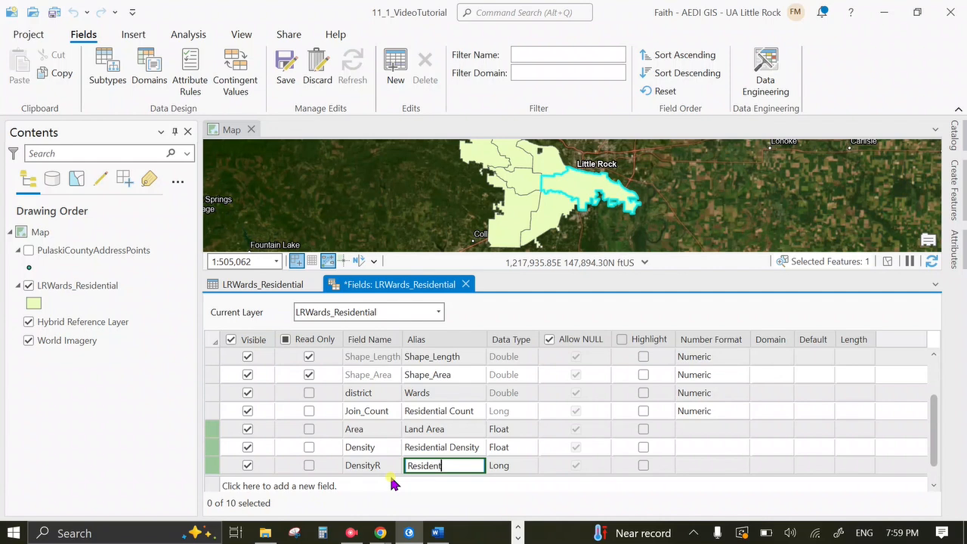
pyautogui.write('ial Density Rounded')
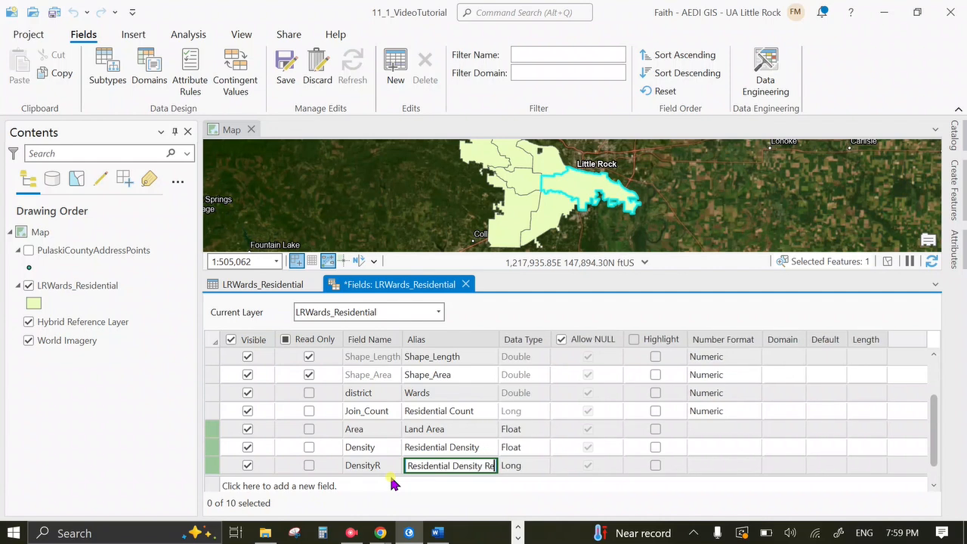
pyautogui.press('Tab')
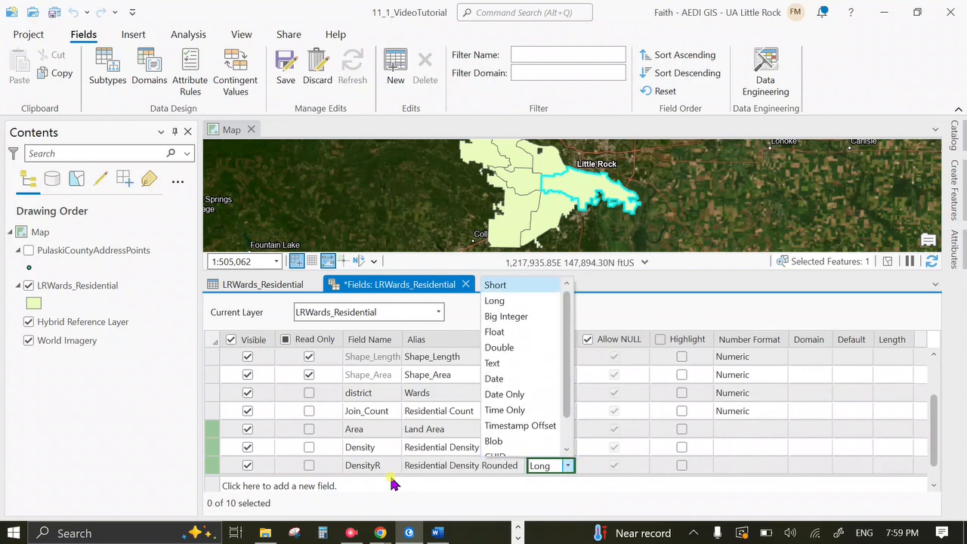
pyautogui.press('Return')
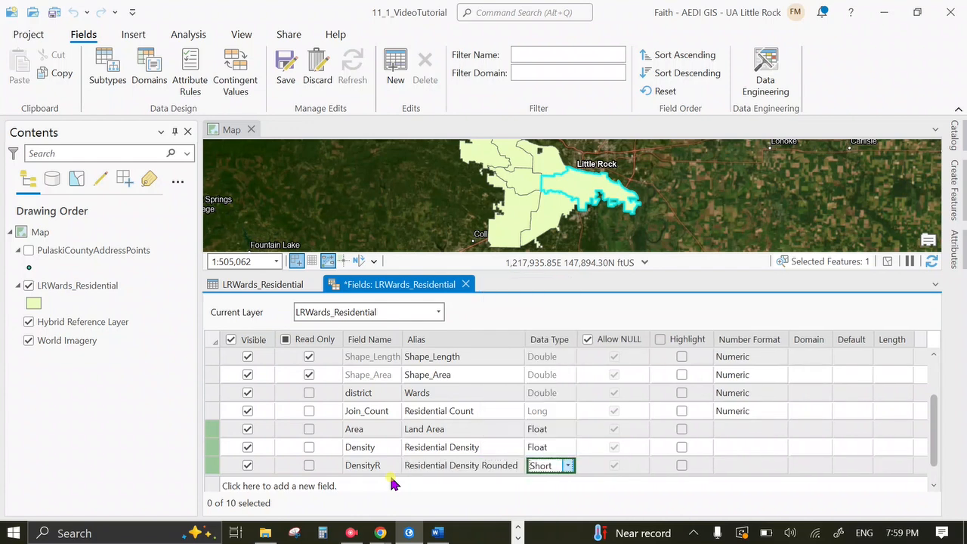
pyautogui.moveTo(406, 531)
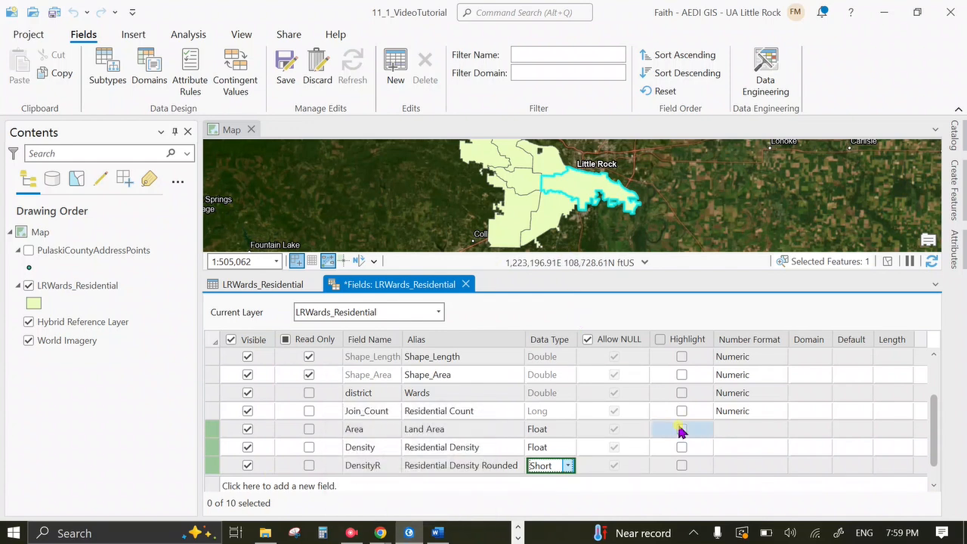
# - Save the new fields, closing the Fields view, and clear the row selection in the LRWards_Residential table
pyautogui.click(286, 67)
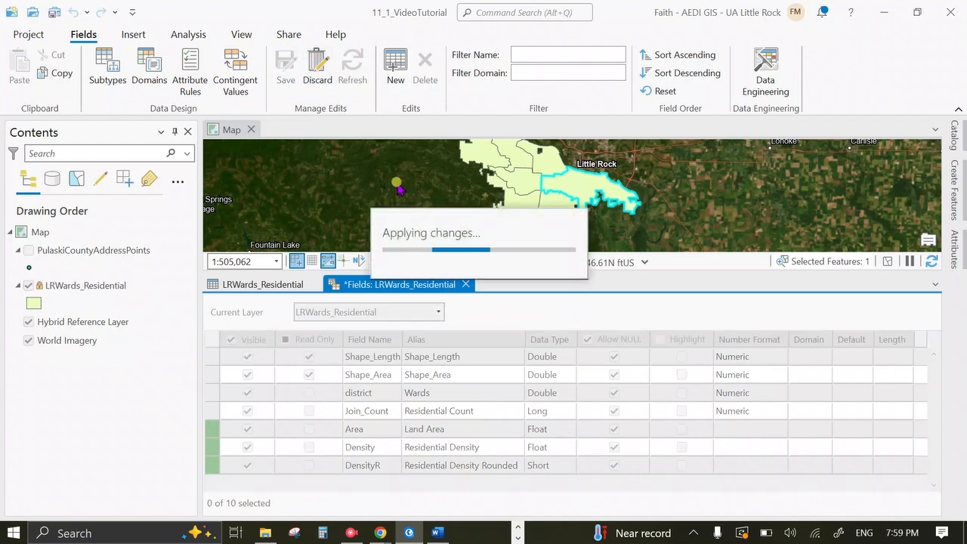
pyautogui.click(465, 284)
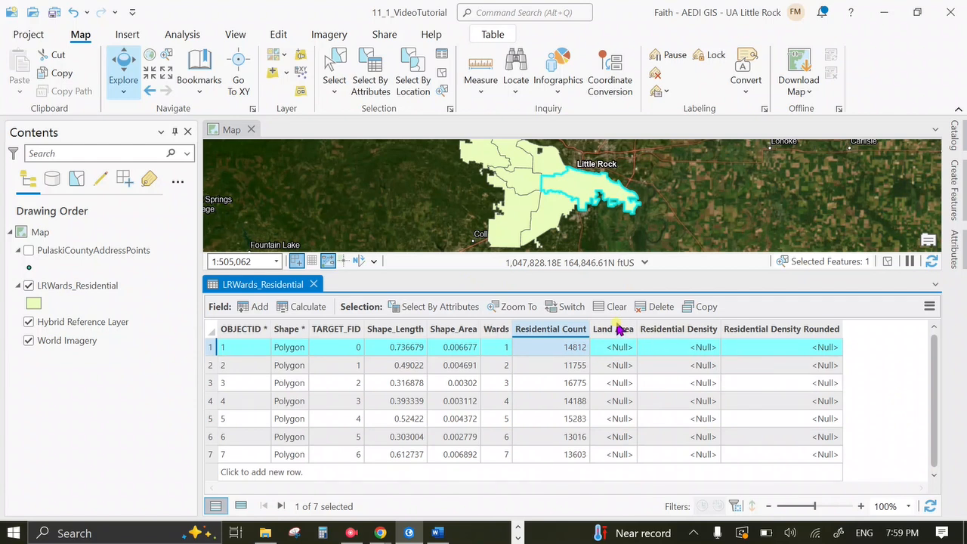
pyautogui.moveTo(619, 330)
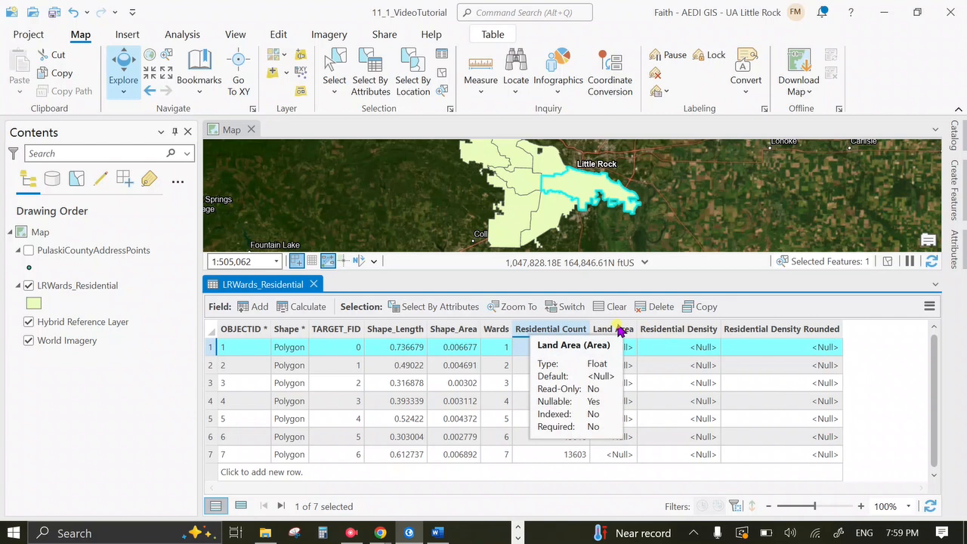
pyautogui.click(615, 310)
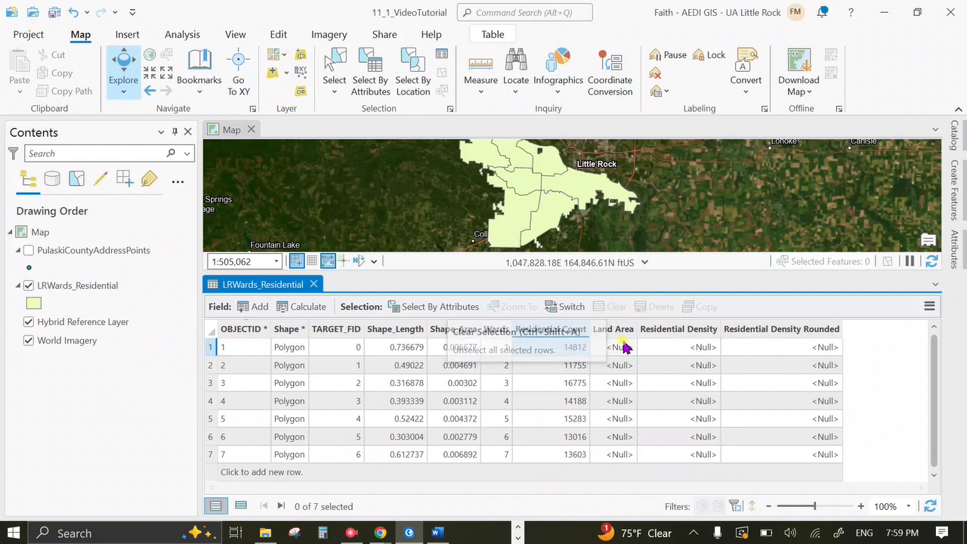
# - Calculate the Land Area field's geometry as Area (geodesic) in Square US Survey Miles
pyautogui.click(615, 332)
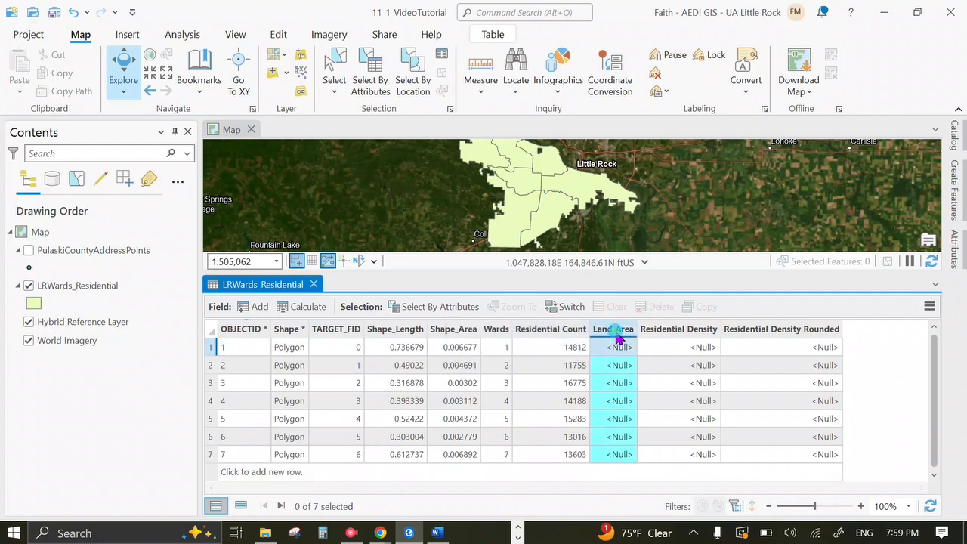
pyautogui.rightClick(617, 336)
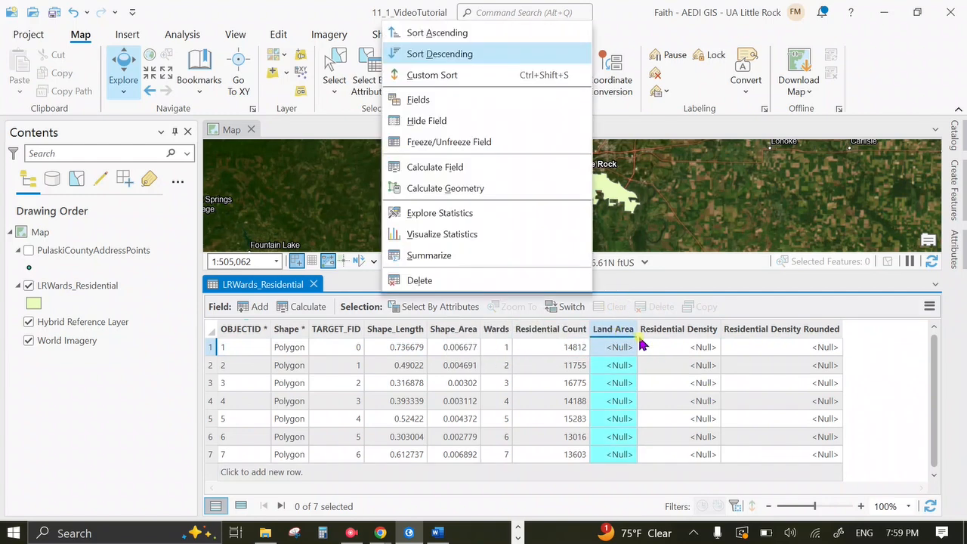
pyautogui.click(456, 190)
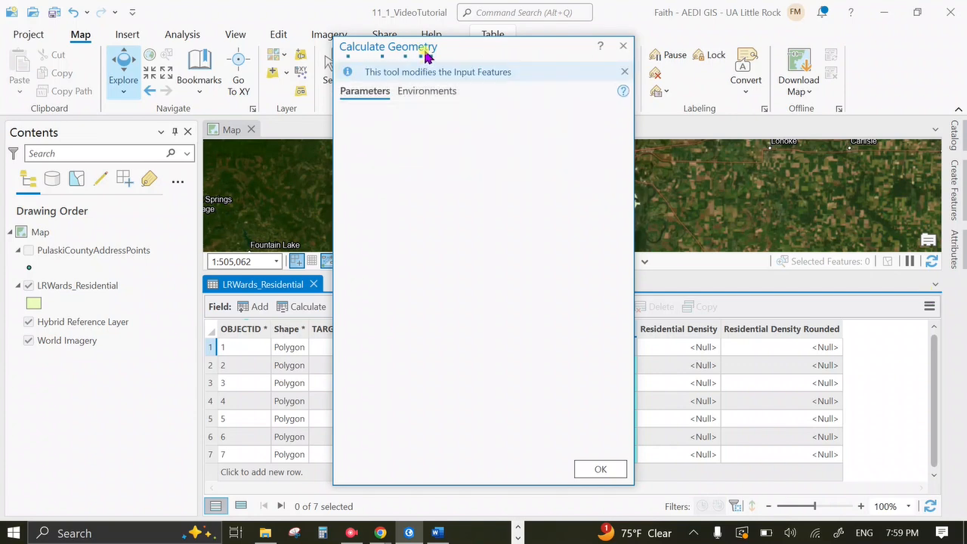
pyautogui.moveTo(428, 55); pyautogui.dragTo(322, 54)
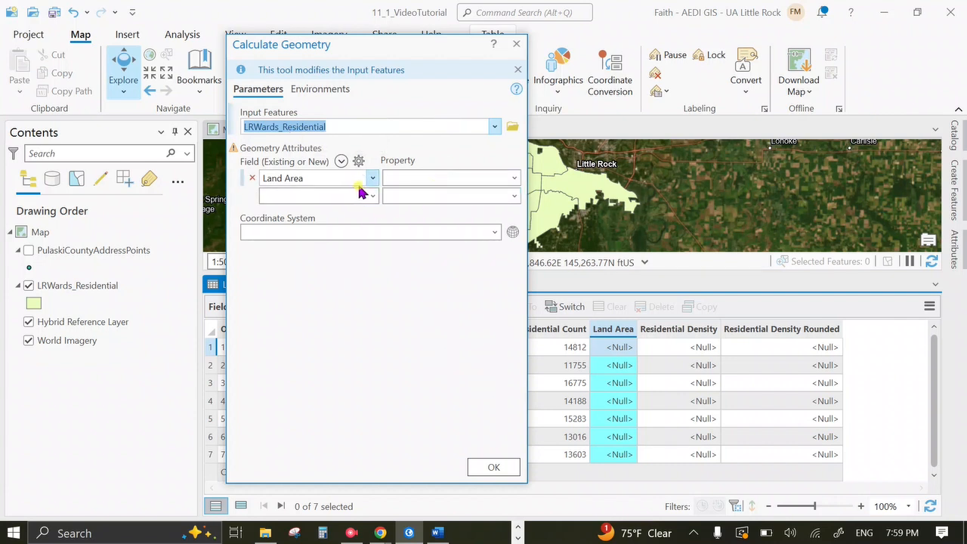
pyautogui.click(518, 181)
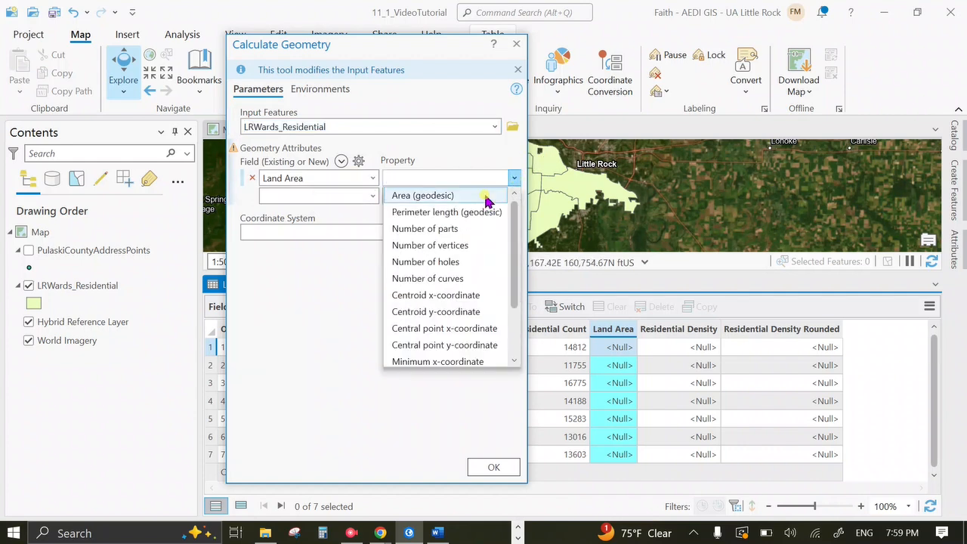
pyautogui.click(486, 201)
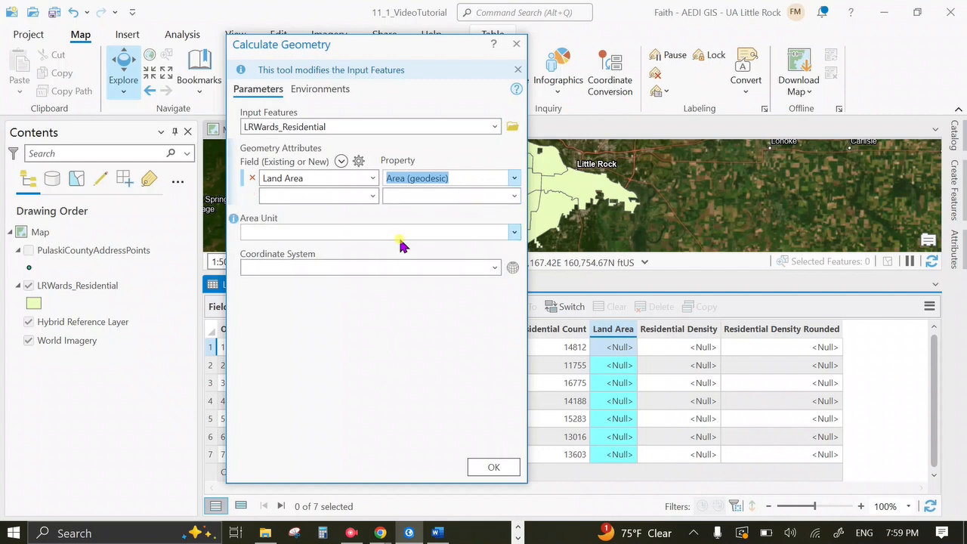
pyautogui.click(513, 235)
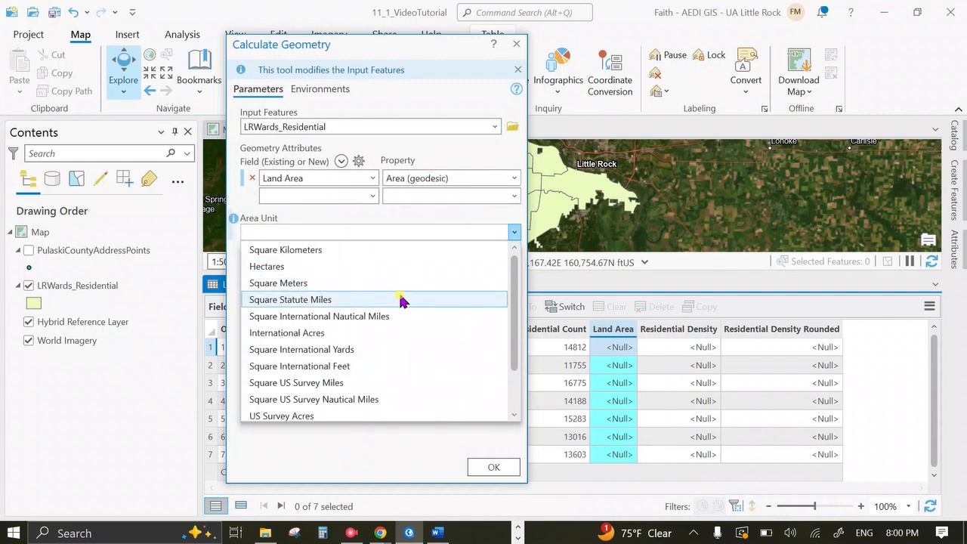
pyautogui.scroll(-1, 401, 300)
pyautogui.click(388, 332)
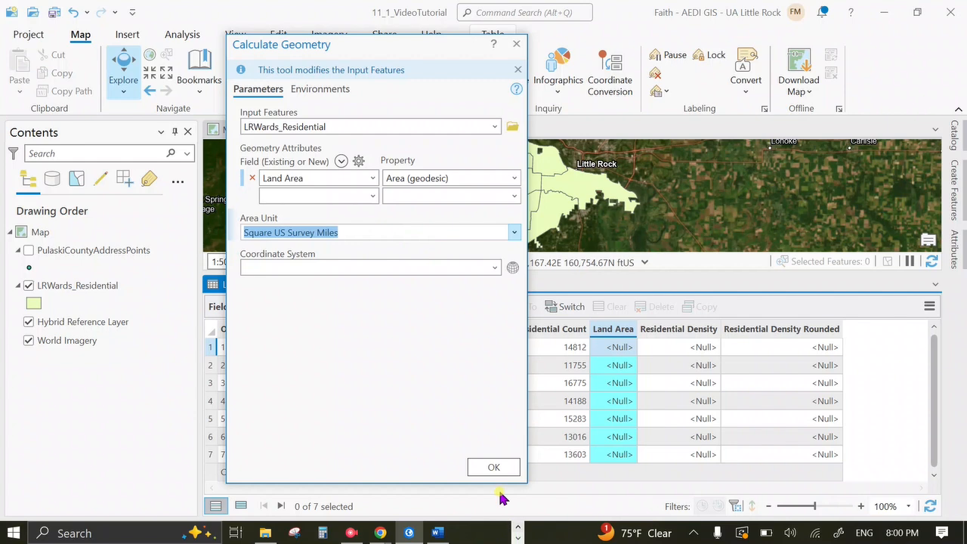
pyautogui.click(493, 468)
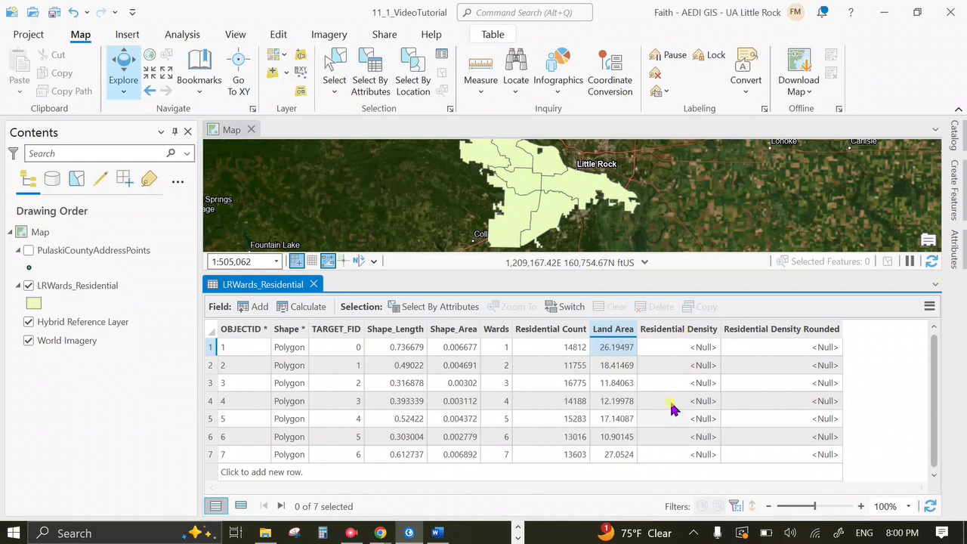
# - Start Calculate Field for the Residential Density field and set its expression type to Arcade
pyautogui.click(679, 329)
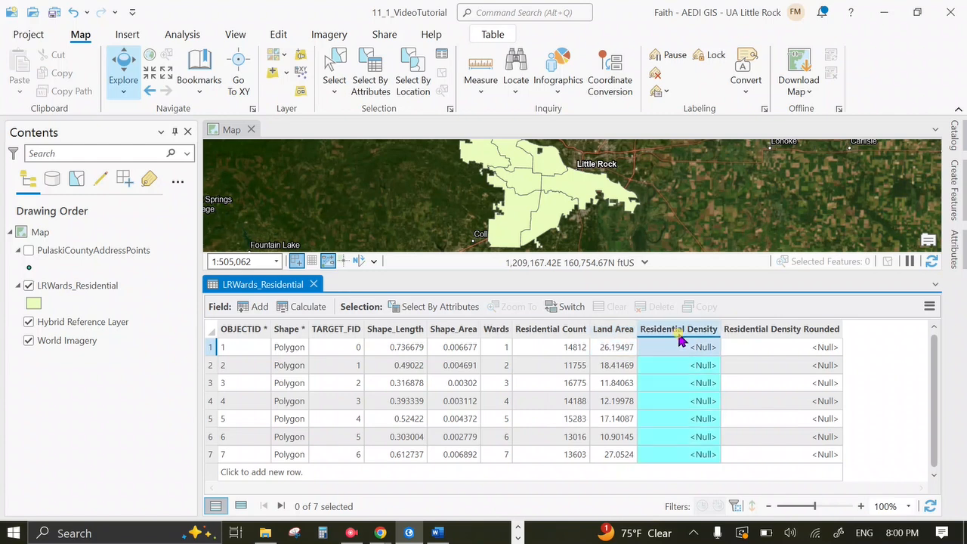
pyautogui.rightClick(679, 336)
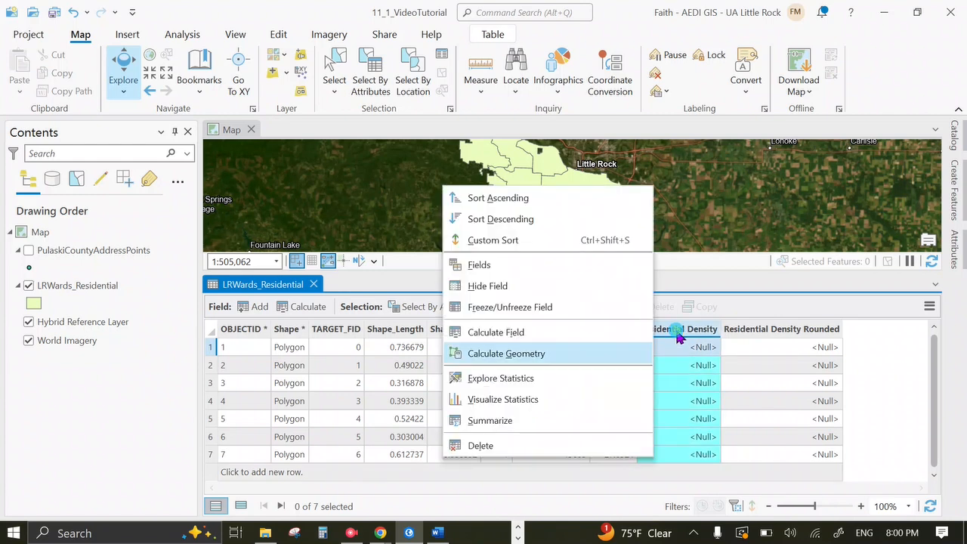
pyautogui.click(559, 338)
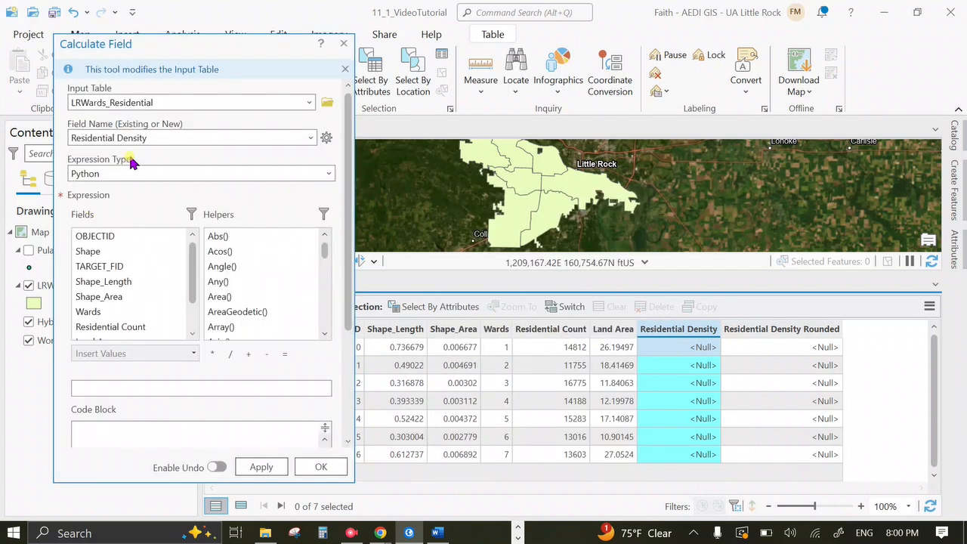
pyautogui.moveTo(179, 43); pyautogui.dragTo(350, 49)
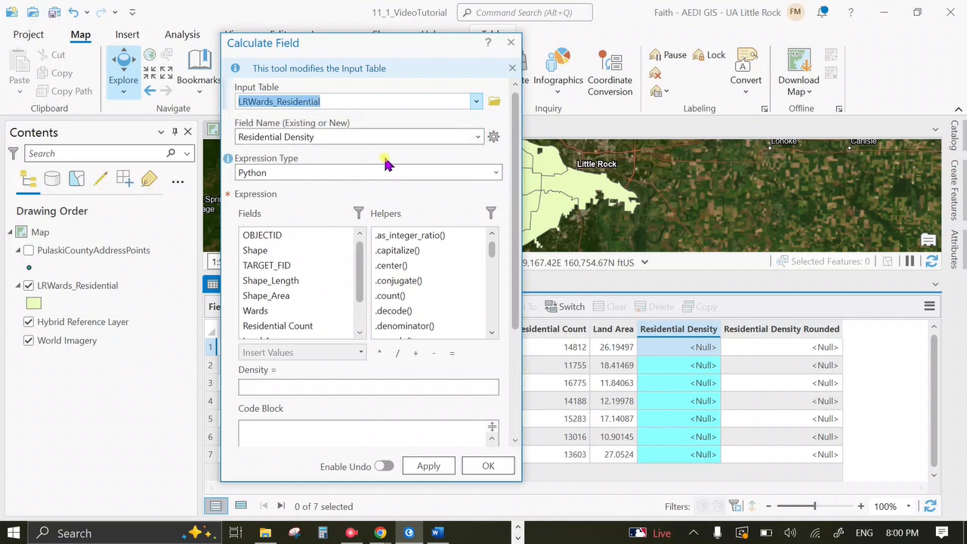
pyautogui.click(495, 174)
pyautogui.click(336, 210)
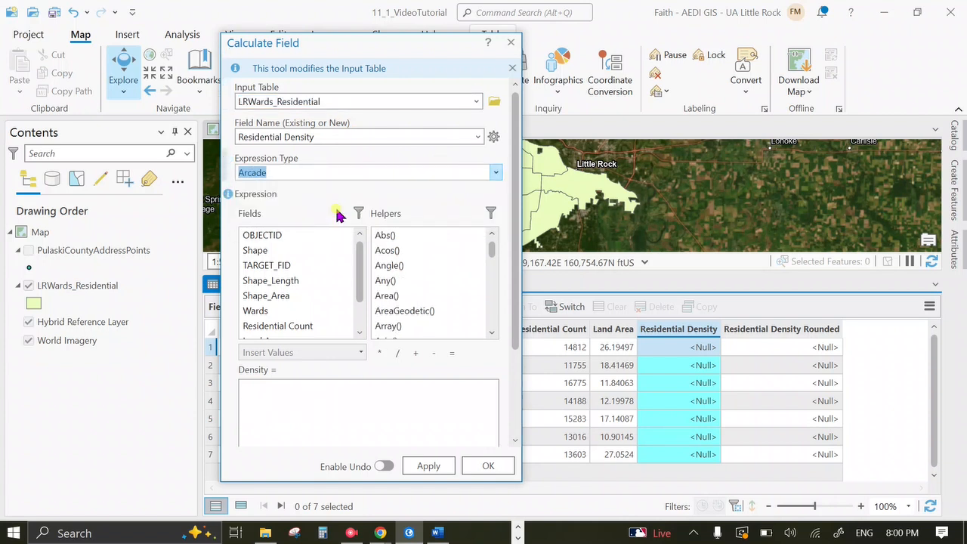
# - Switch the expression type to Python and back to Arcade
pyautogui.click(496, 172)
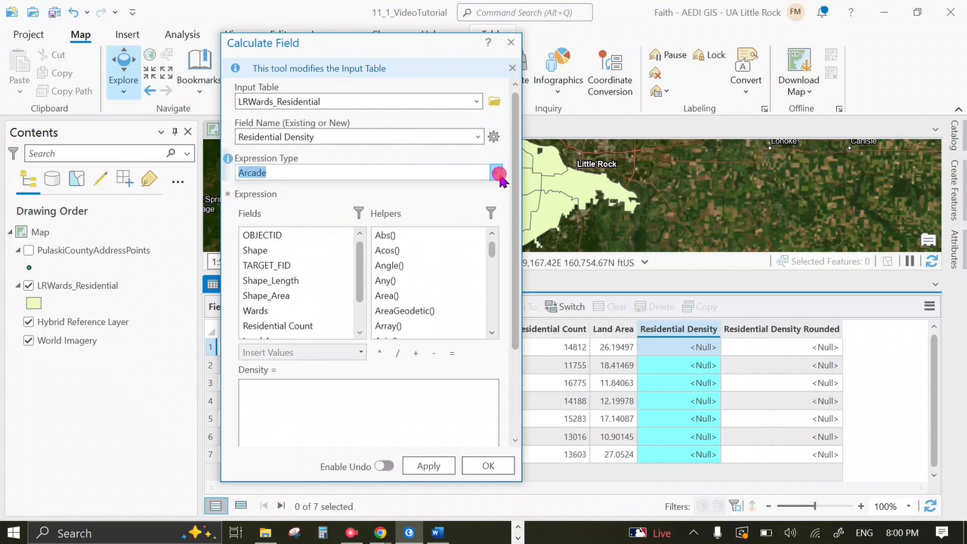
pyautogui.click(382, 191)
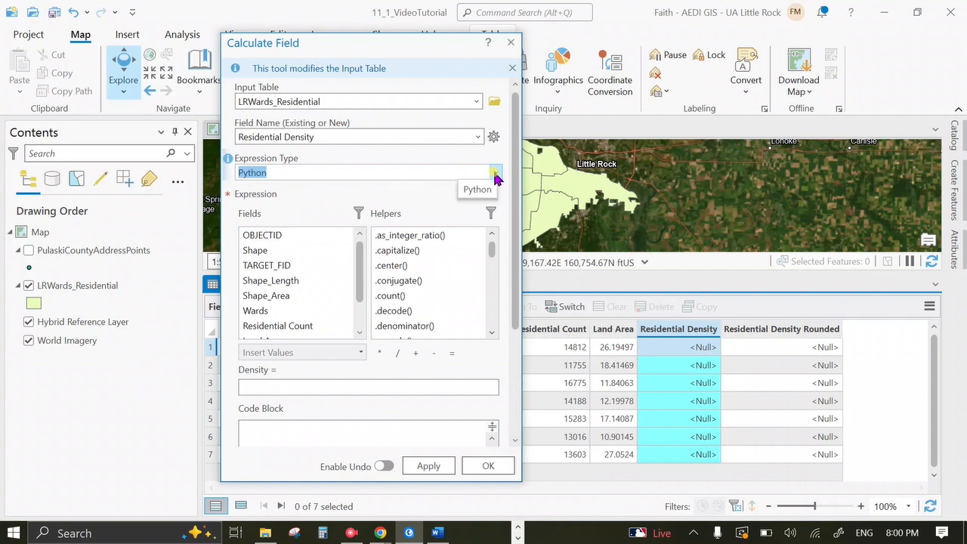
pyautogui.click(496, 174)
pyautogui.click(429, 205)
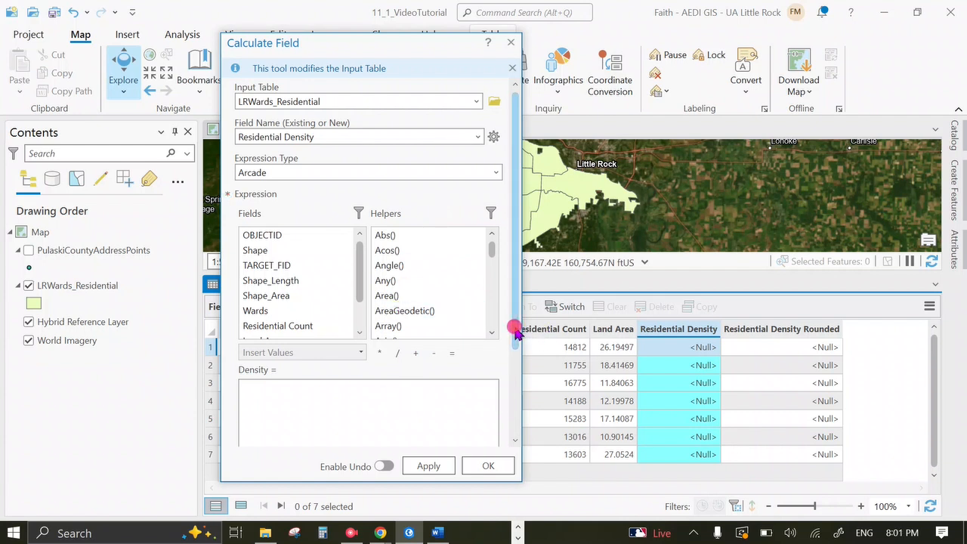
# - Calculate Residential Density with the expression $feature.Join_Count / $feature.Area and close the calculation dialog
pyautogui.moveTo(518, 330); pyautogui.dragTo(518, 410)
pyautogui.click(388, 345)
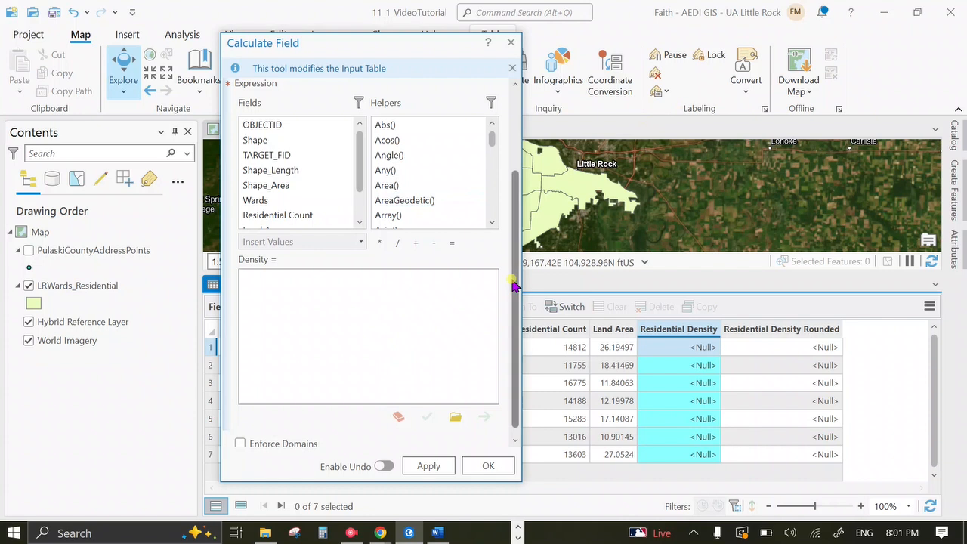
pyautogui.scroll(1, 504, 259)
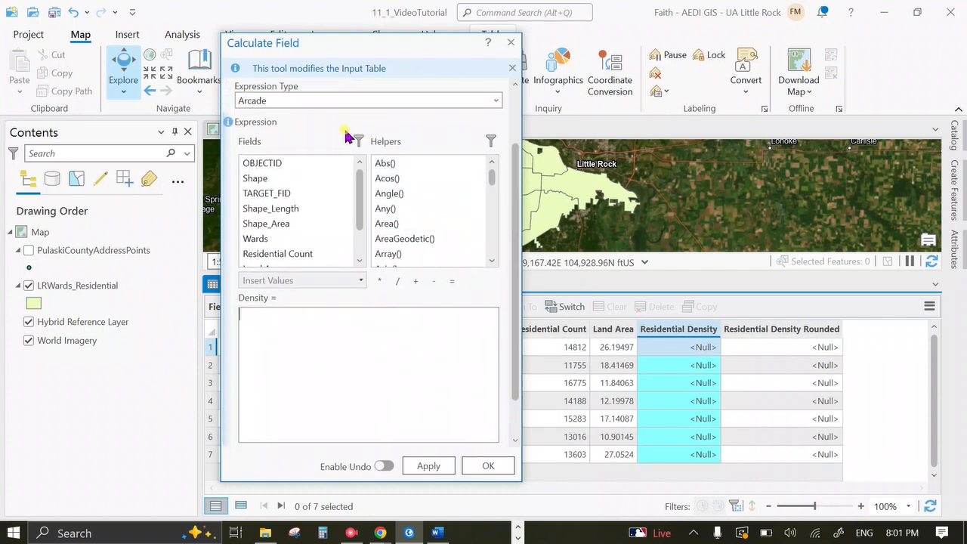
pyautogui.click(282, 336)
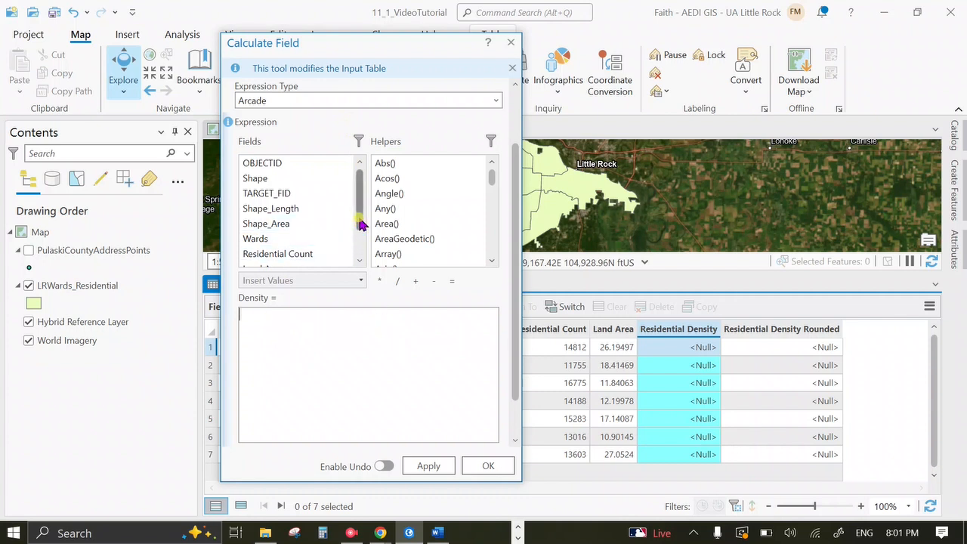
pyautogui.moveTo(363, 224); pyautogui.dragTo(361, 251)
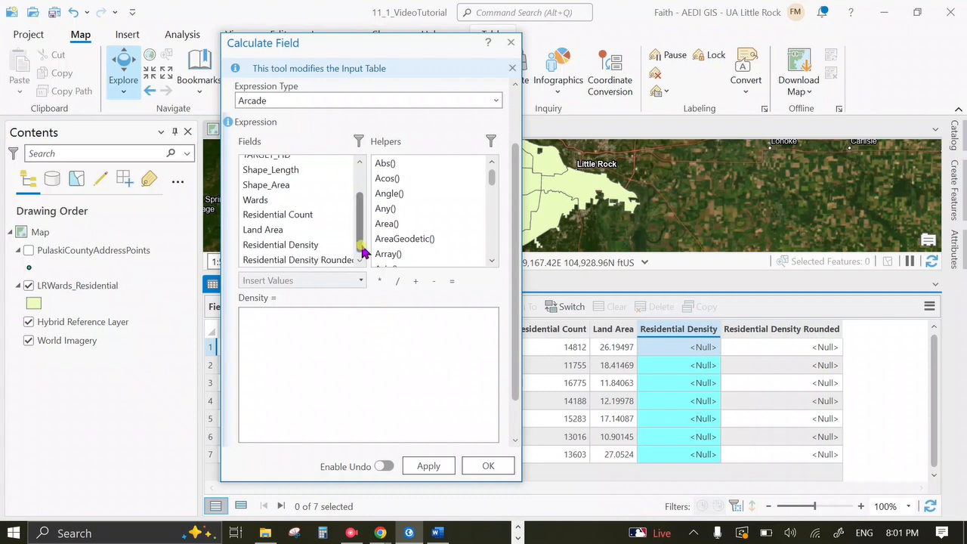
pyautogui.doubleClick(287, 218)
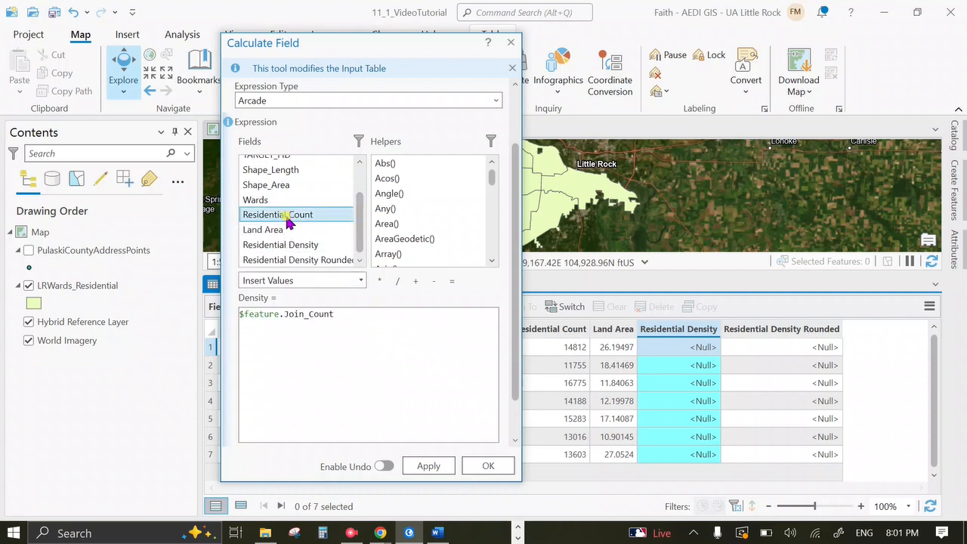
pyautogui.click(396, 283)
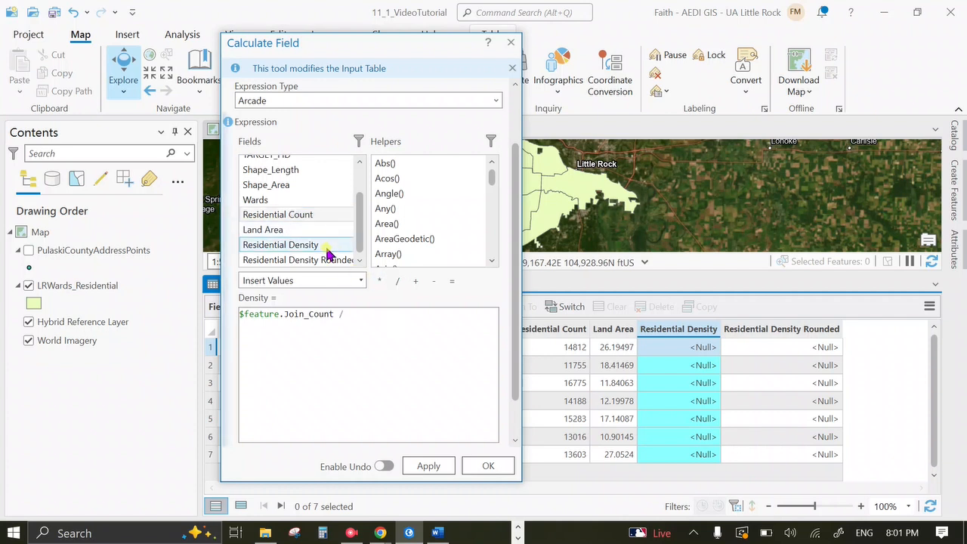
pyautogui.doubleClick(314, 230)
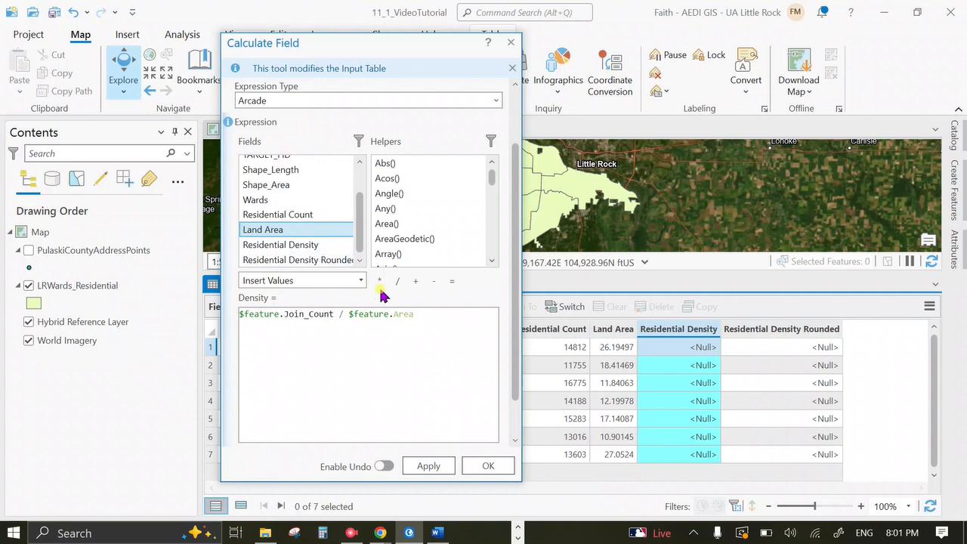
pyautogui.click(424, 332)
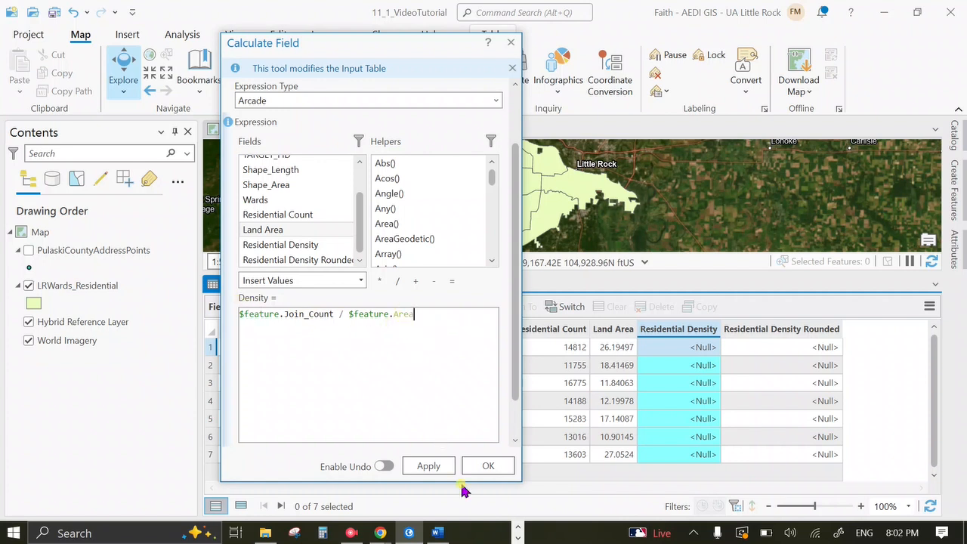
pyautogui.click(428, 466)
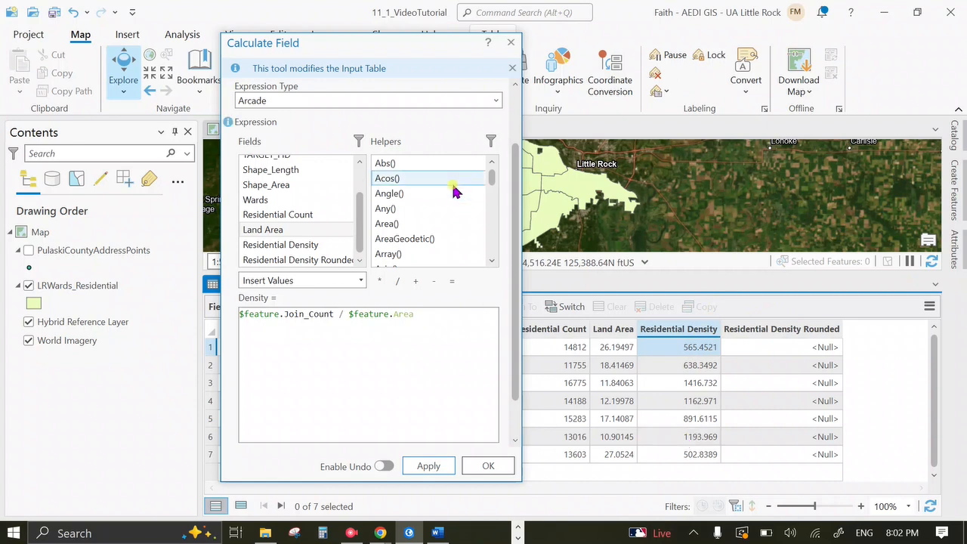
pyautogui.click(510, 42)
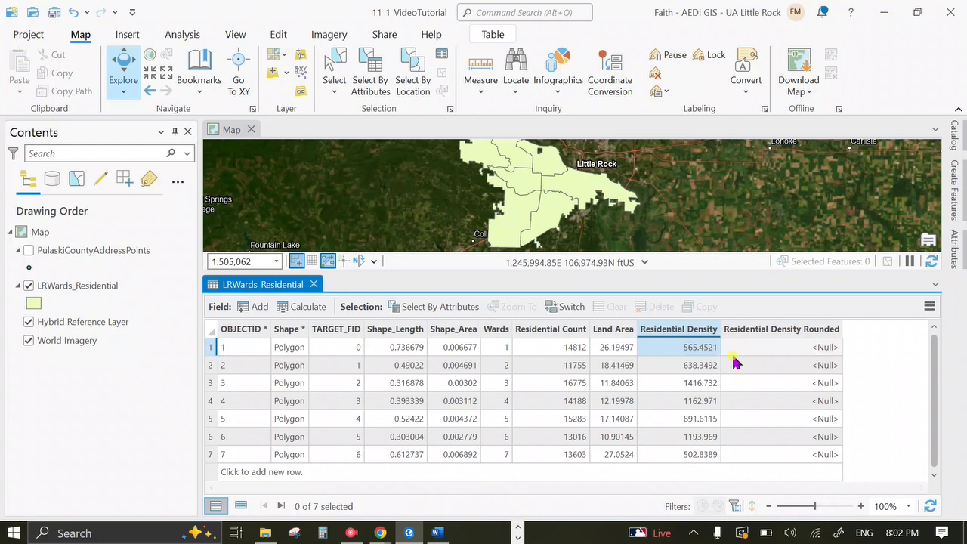
# - Fill Residential Density Rounded for wards 1 to 7 with 565, 638, 1417, 1163, 892, 1194 and 503, and save the edits
pyautogui.click(773, 346)
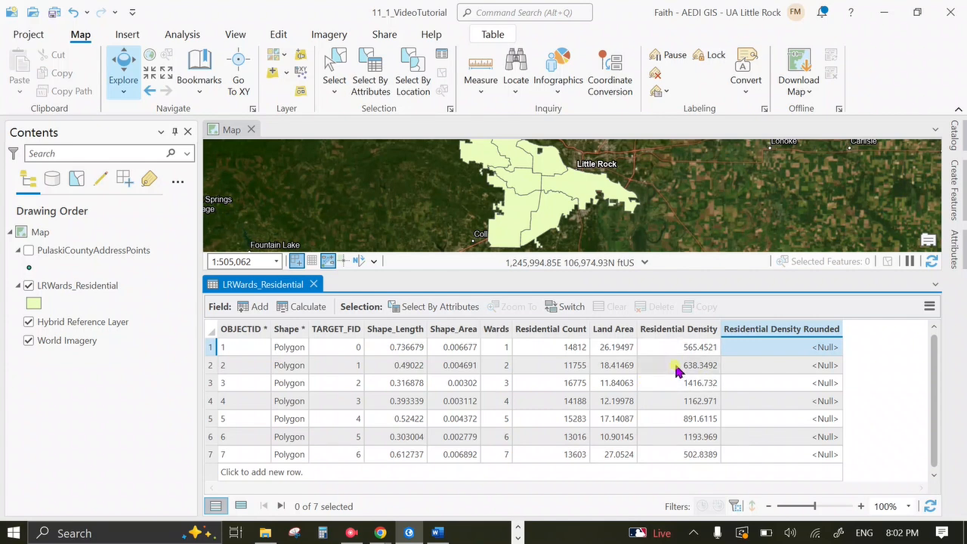
pyautogui.click(827, 347)
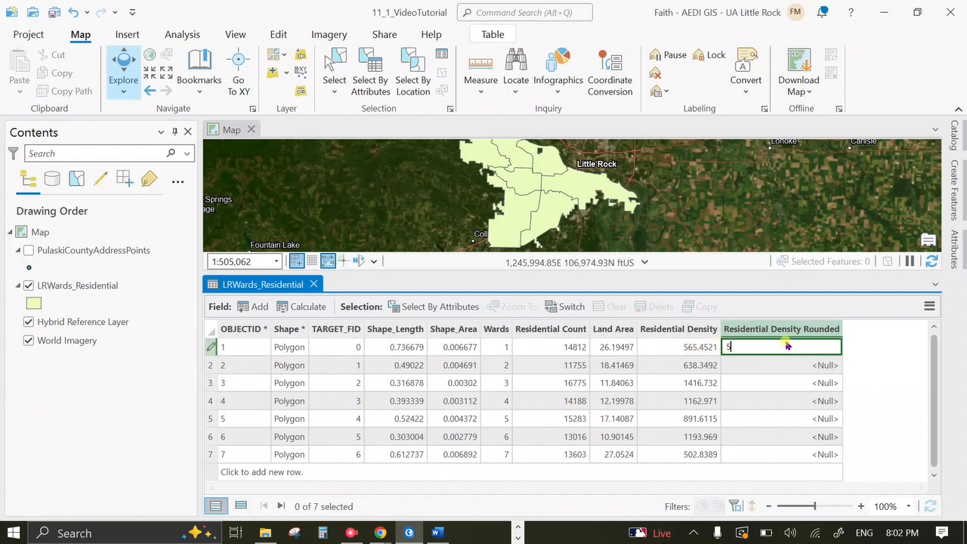
pyautogui.press('Return')
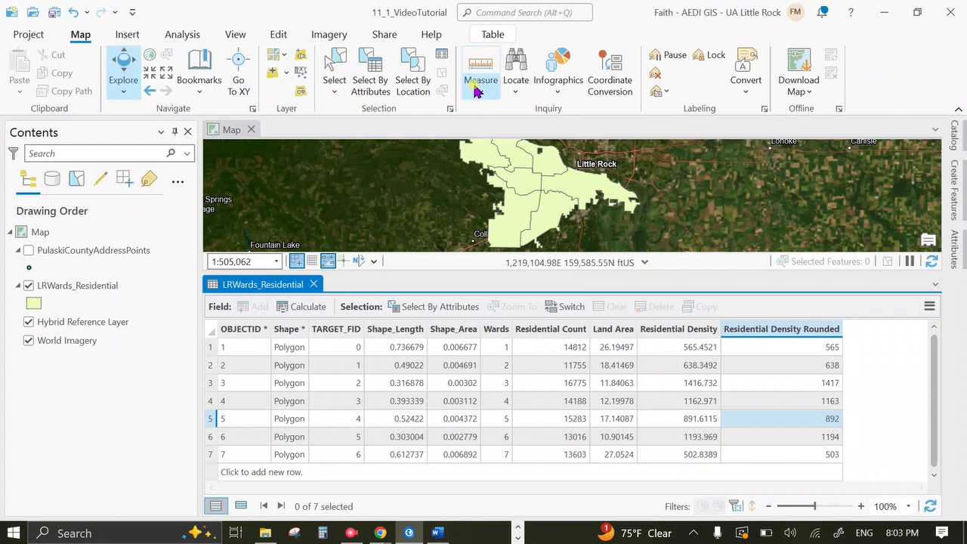
pyautogui.click(277, 35)
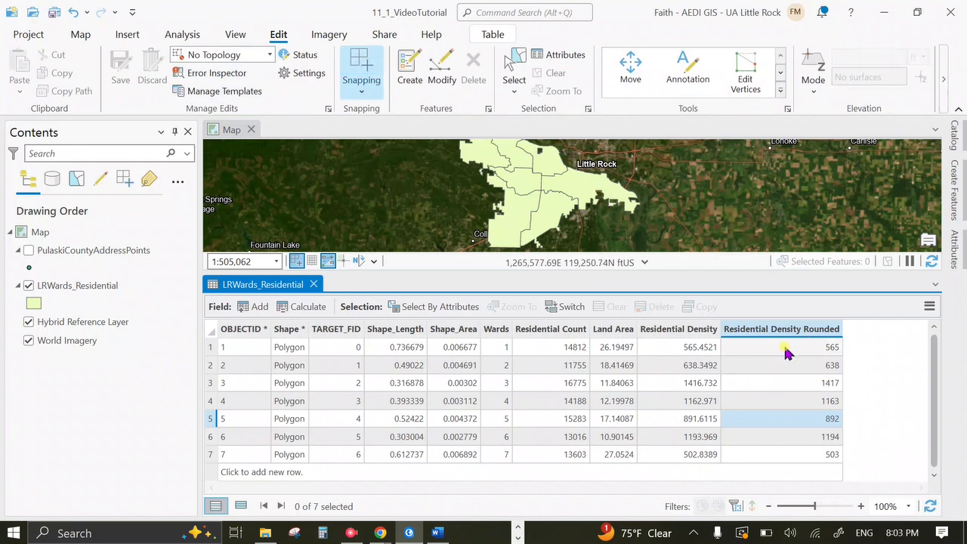
# - Save the project and set the primary symbology of the LRWards_Residential layer to Graduated Colors
pyautogui.click(56, 14)
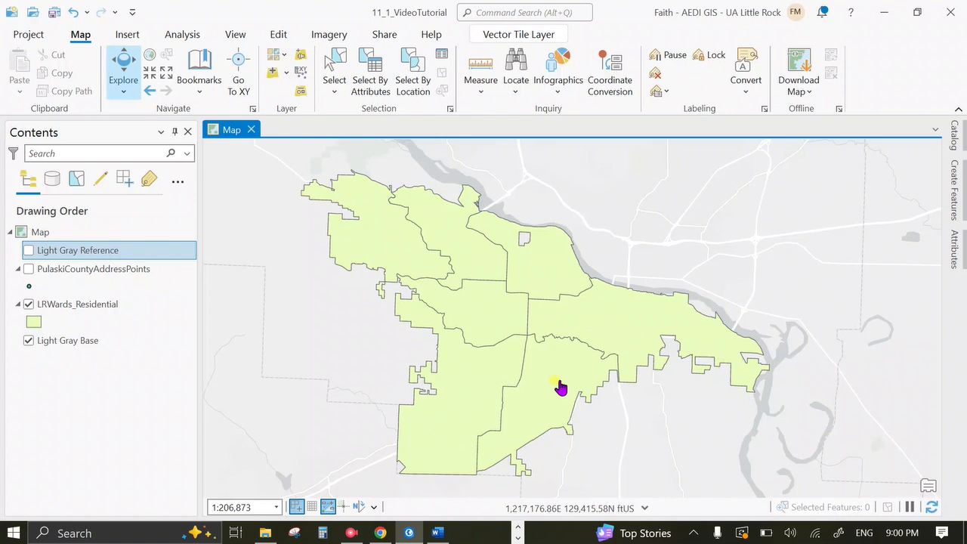
pyautogui.click(34, 324)
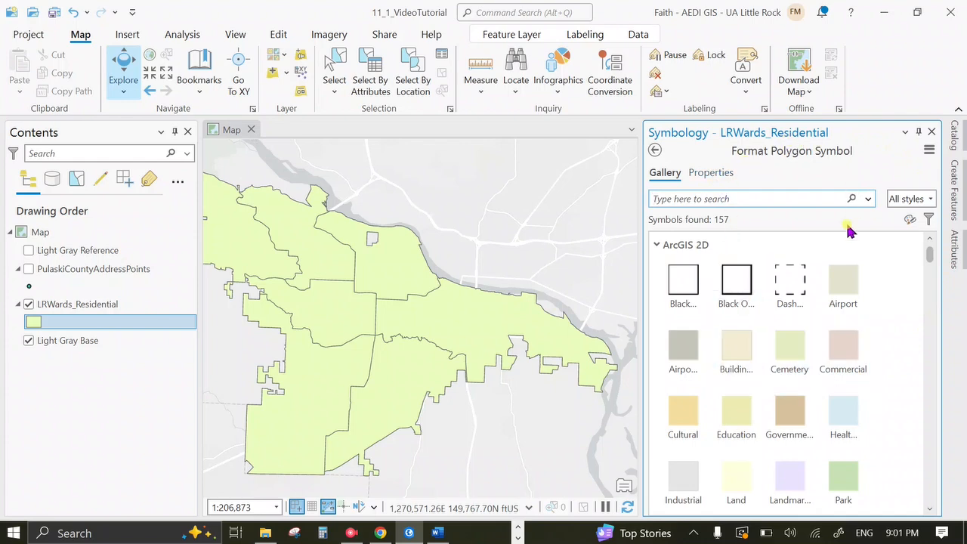
pyautogui.scroll(-3, 793, 317)
pyautogui.scroll(5, 793, 313)
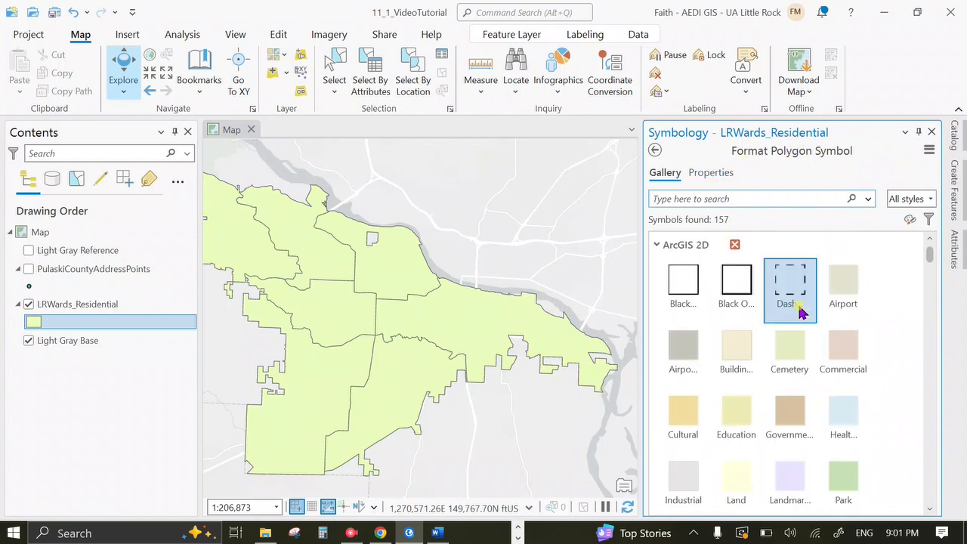
pyautogui.click(654, 151)
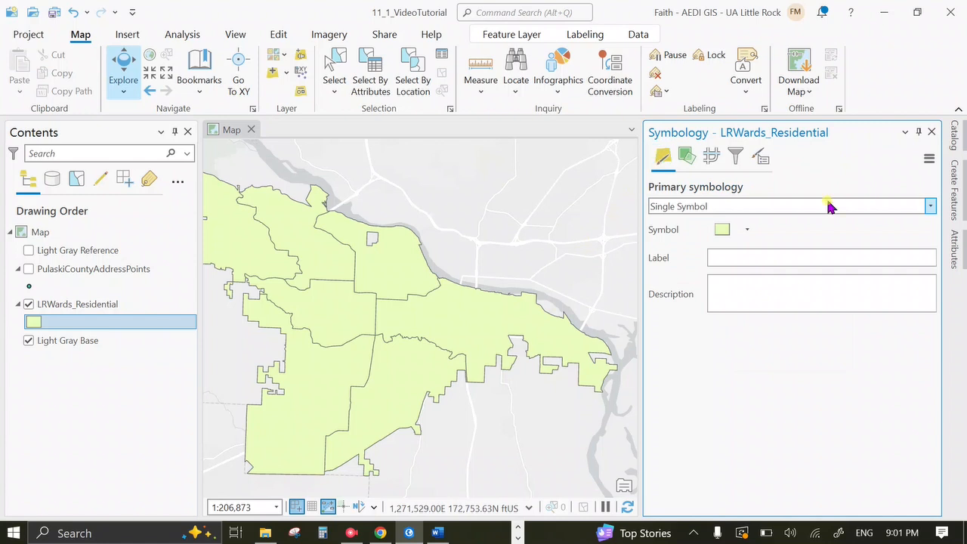
pyautogui.click(932, 206)
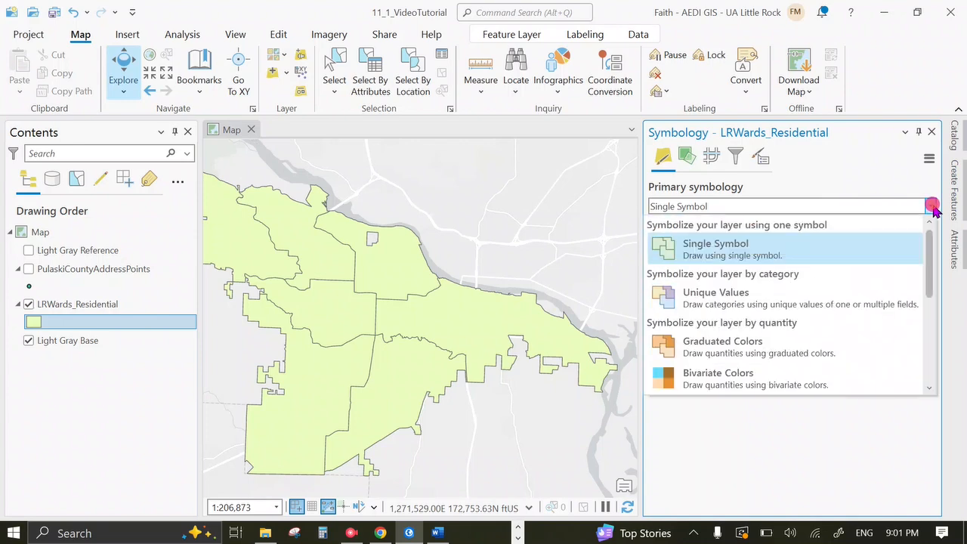
pyautogui.click(821, 357)
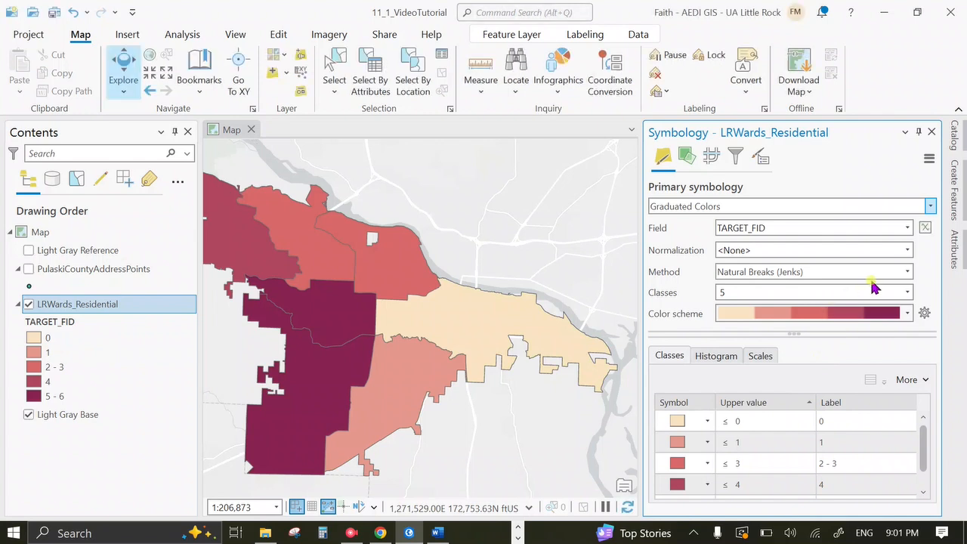
# - Classify the graduated colors by the Residential Density Rounded field, using the Equal Interval method with 4 classes
pyautogui.moveTo(490, 334); pyautogui.dragTo(558, 306)
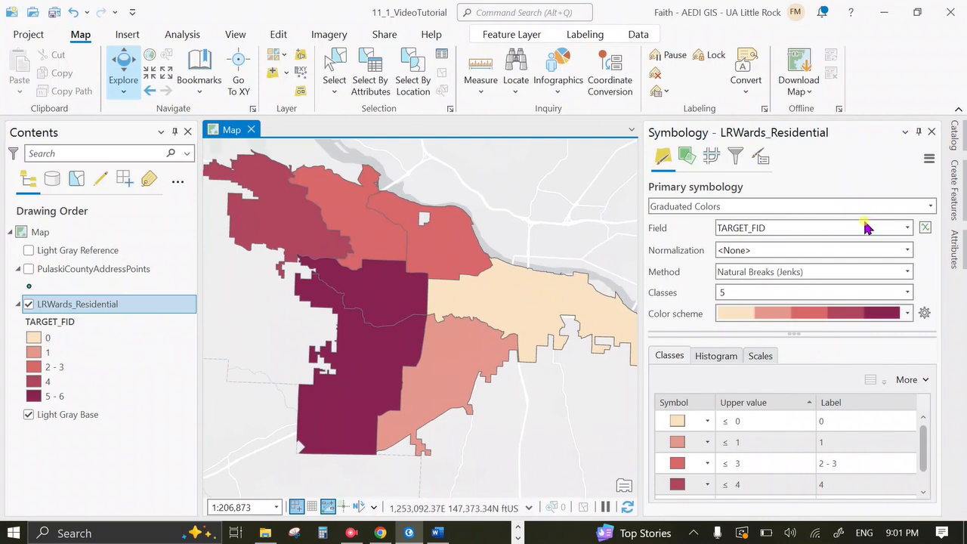
pyautogui.click(907, 228)
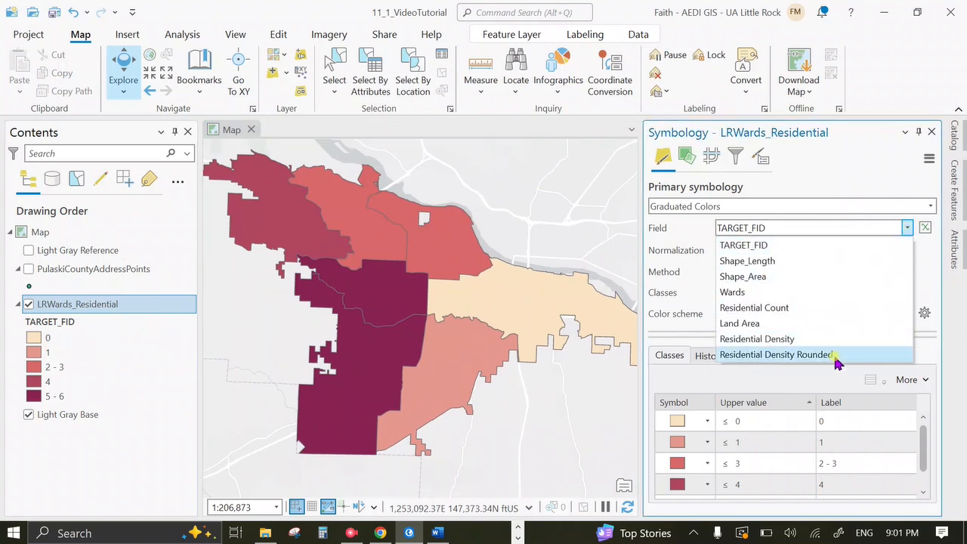
pyautogui.click(835, 355)
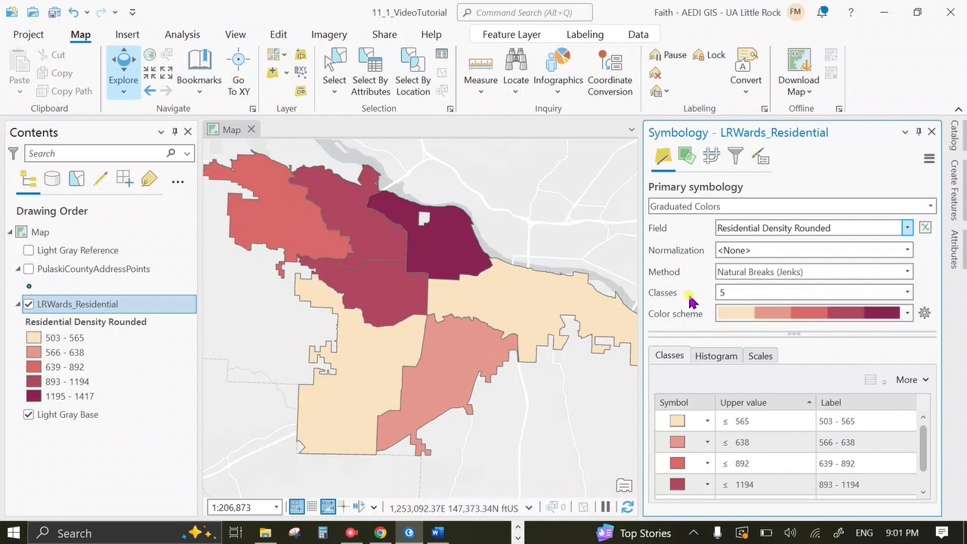
pyautogui.click(906, 271)
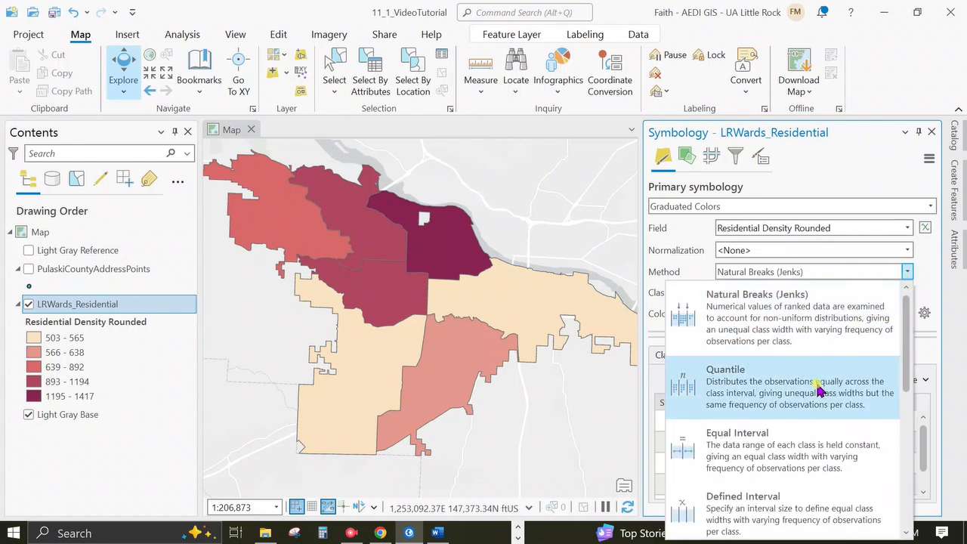
pyautogui.click(816, 453)
pyautogui.click(907, 292)
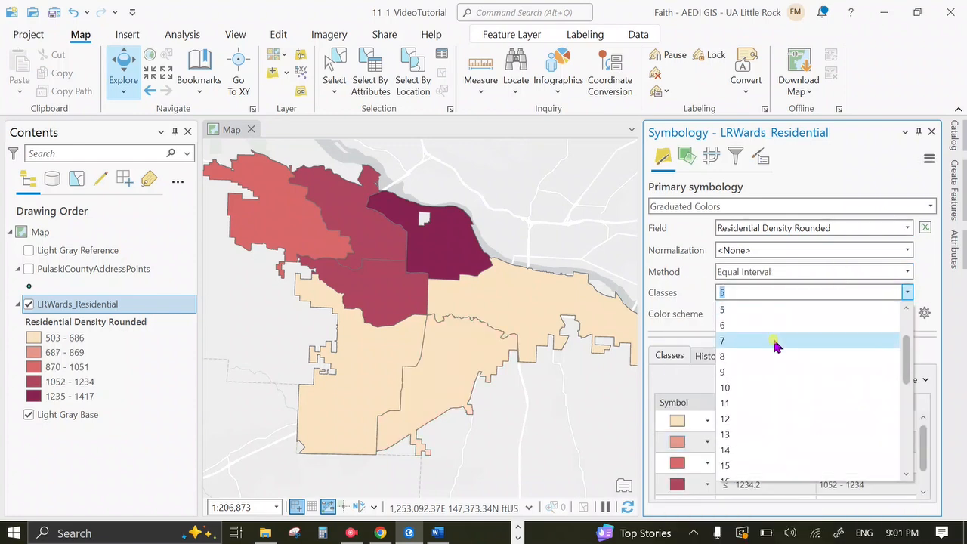
pyautogui.scroll(2, 766, 327)
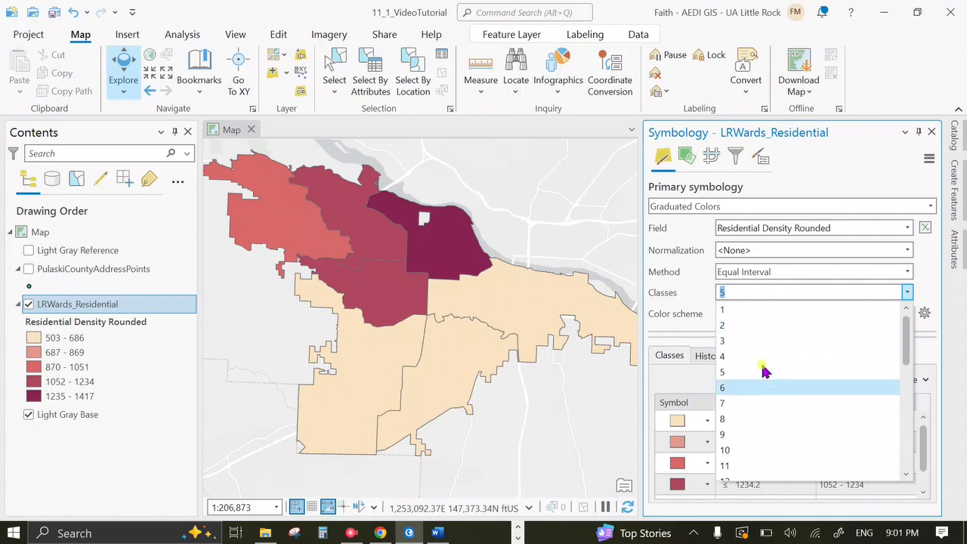
pyautogui.click(763, 356)
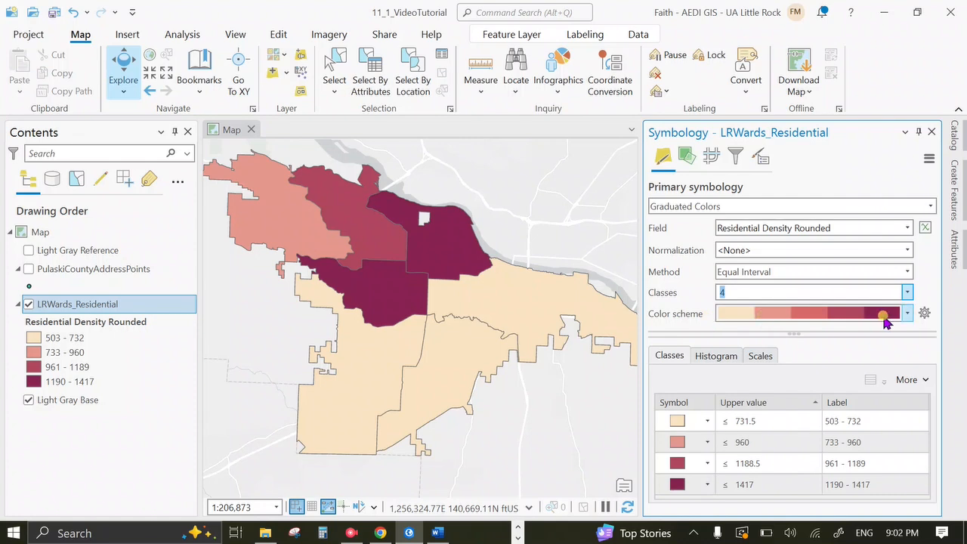
# - Show all color schemes with their names, apply Blue-Green Light to Dark to the wards, and close the symbology settings
pyautogui.click(907, 313)
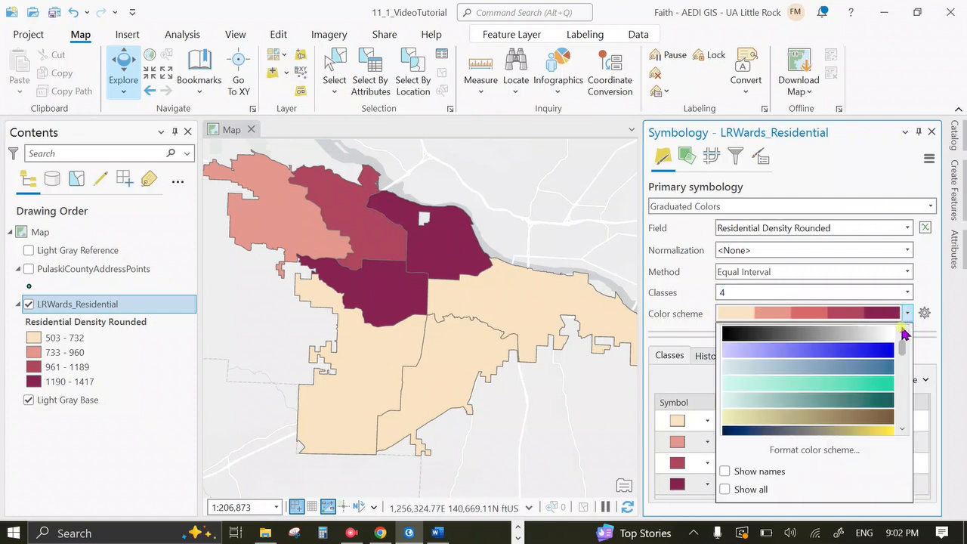
pyautogui.click(725, 471)
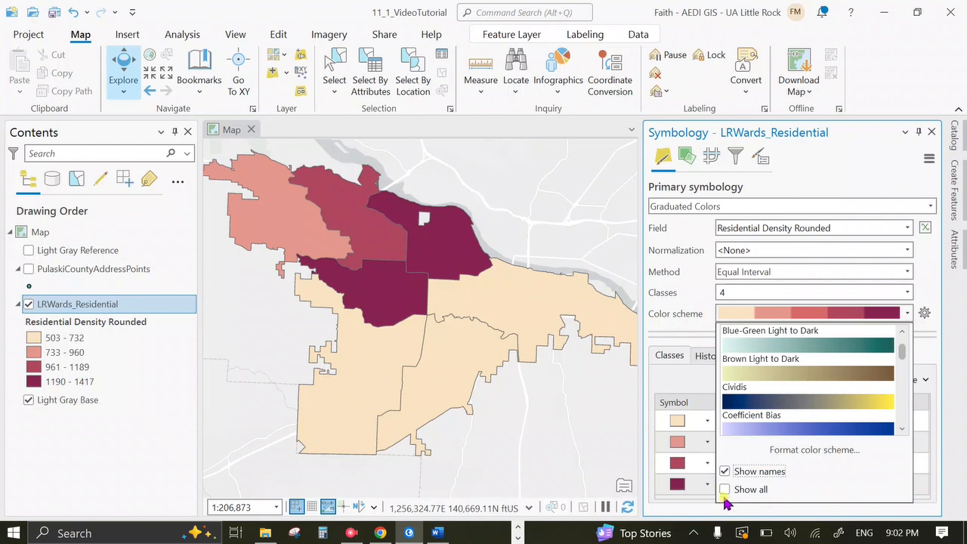
pyautogui.click(724, 489)
pyautogui.scroll(-3, 804, 388)
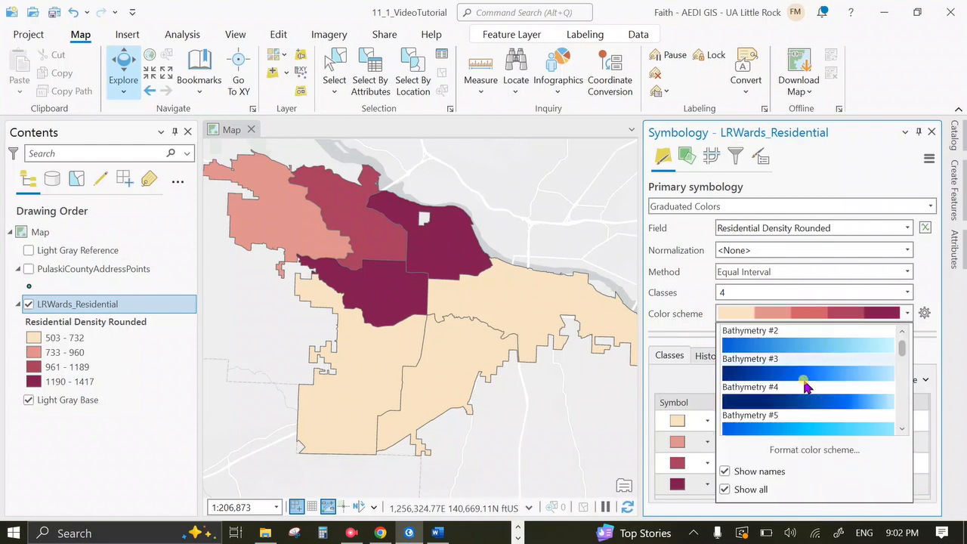
pyautogui.scroll(-2, 805, 387)
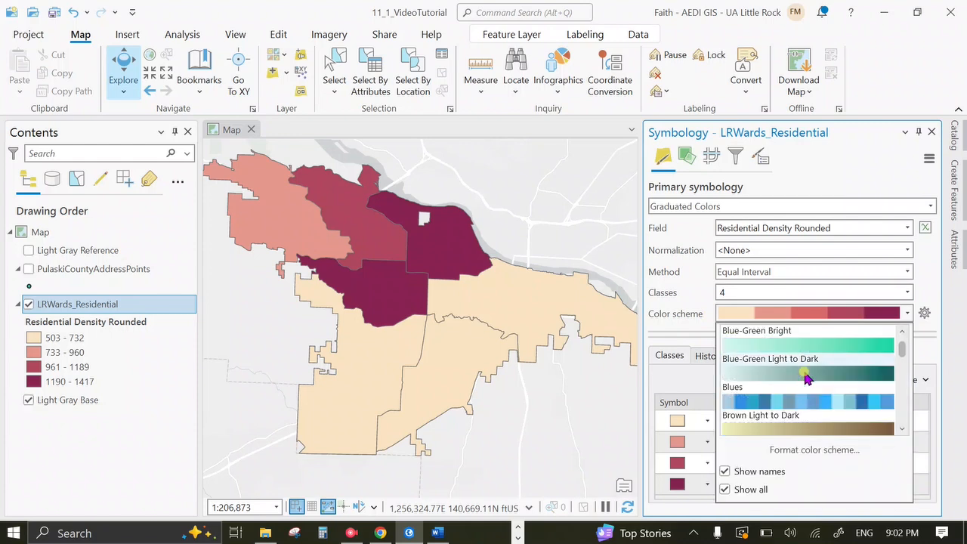
pyautogui.click(804, 373)
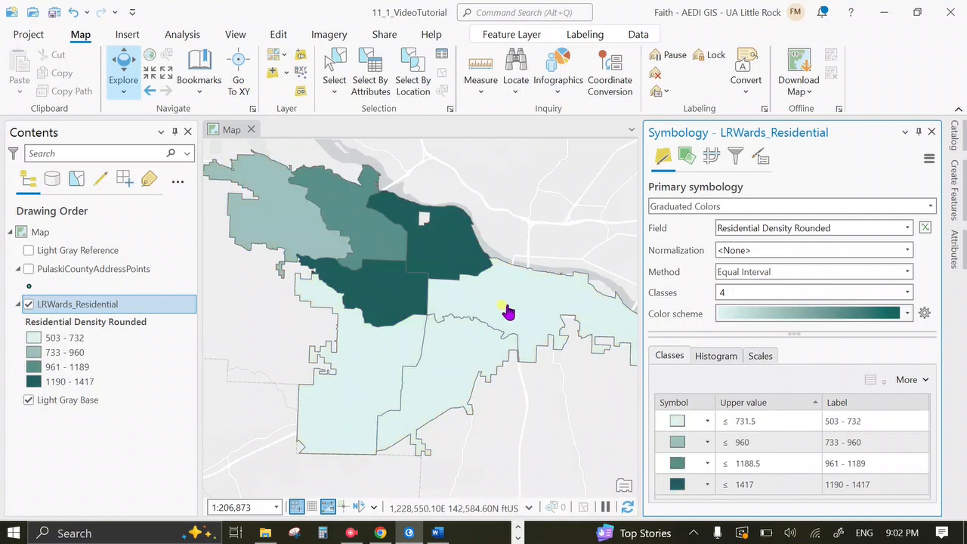
pyautogui.moveTo(484, 324); pyautogui.dragTo(465, 338)
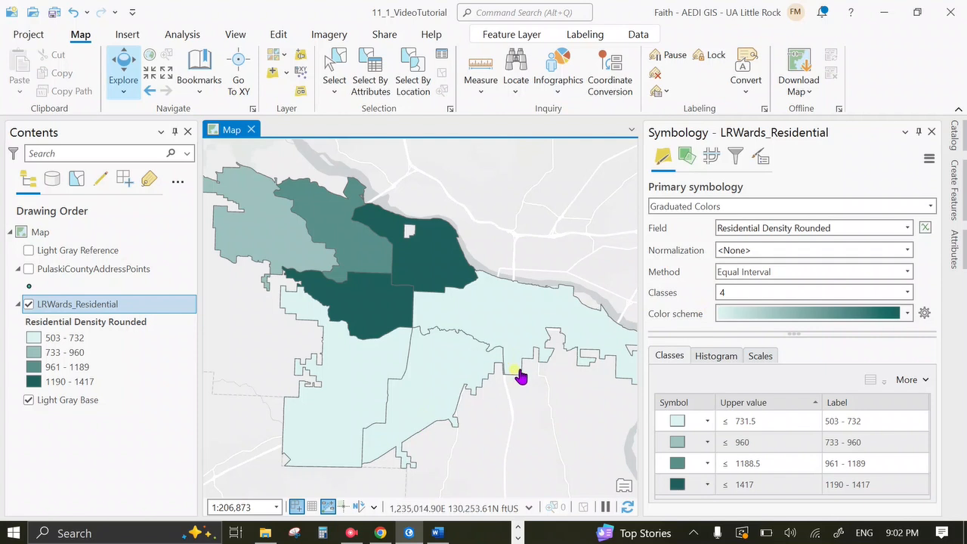
pyautogui.moveTo(520, 376); pyautogui.dragTo(533, 377)
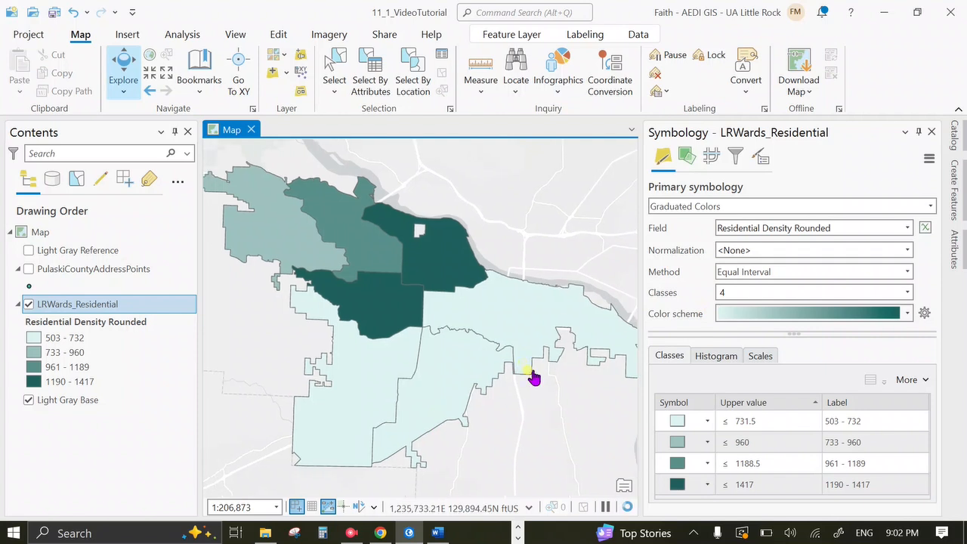
pyautogui.click(933, 131)
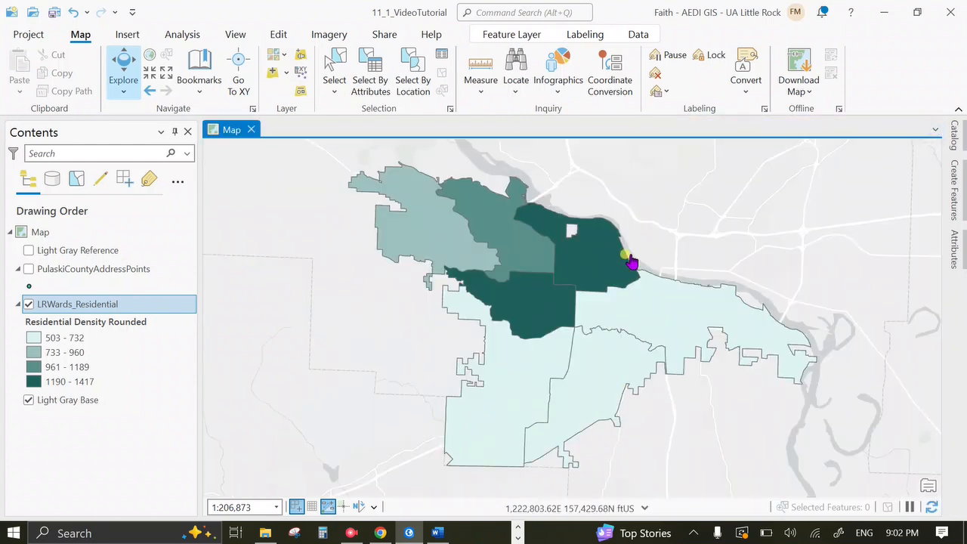
pyautogui.moveTo(626, 253); pyautogui.dragTo(620, 247)
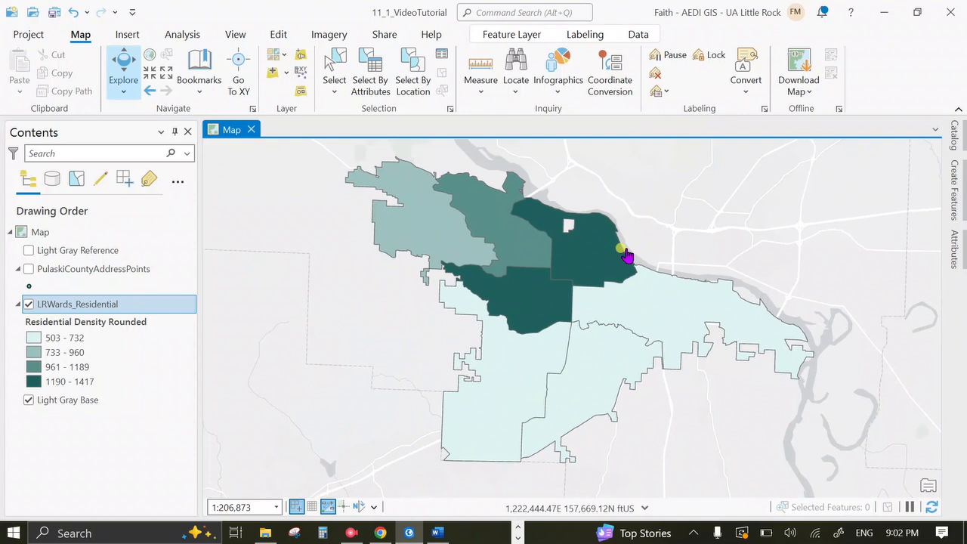
# - Replace the LRWards_Residential label expression with "Ward " + $feature.district, inserting the Wards field, and apply it
pyautogui.rightClick(88, 309)
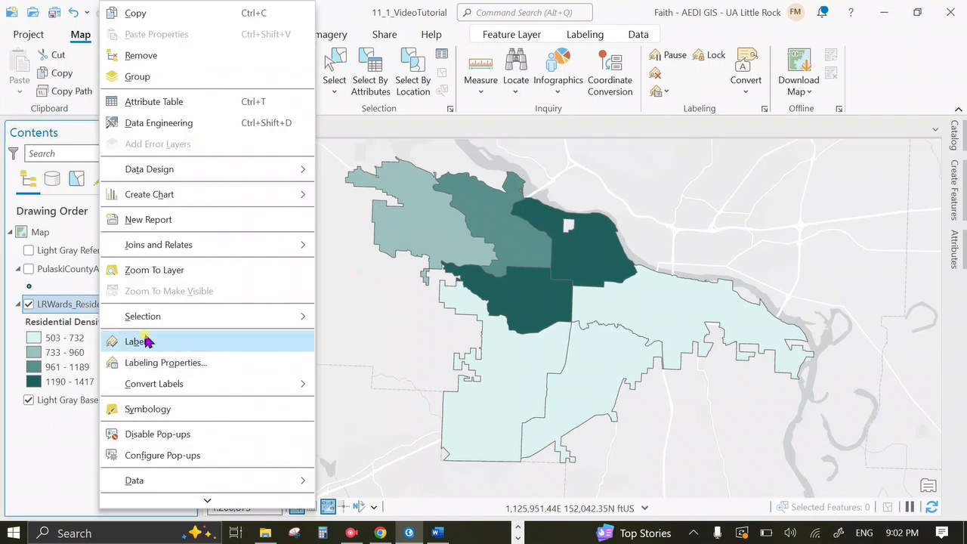
pyautogui.click(159, 363)
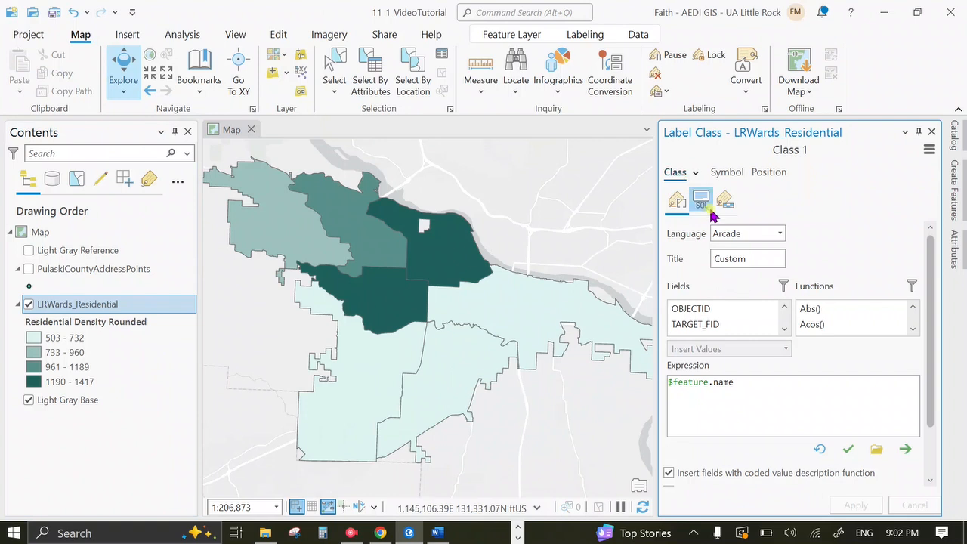
pyautogui.click(727, 377)
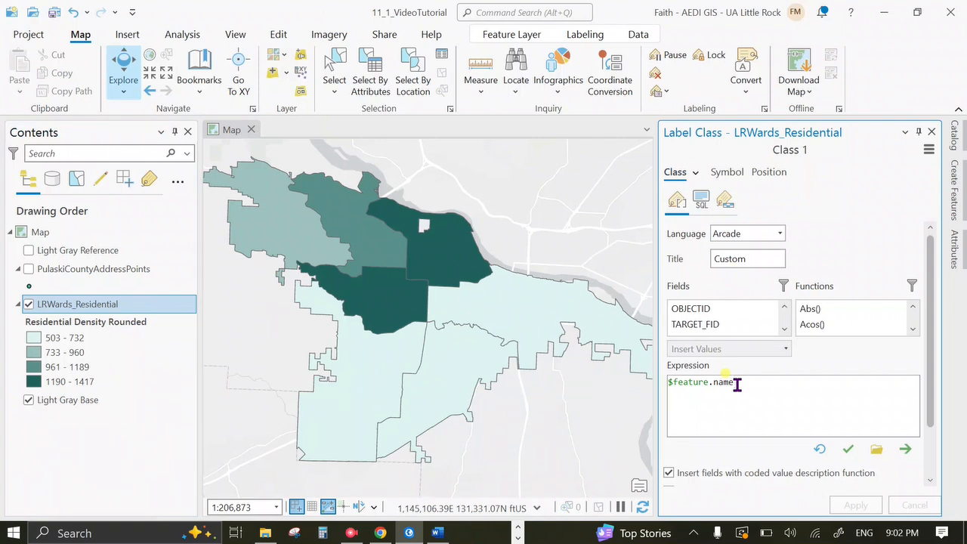
pyautogui.click(556, 328)
pyautogui.moveTo(424, 303); pyautogui.dragTo(438, 307)
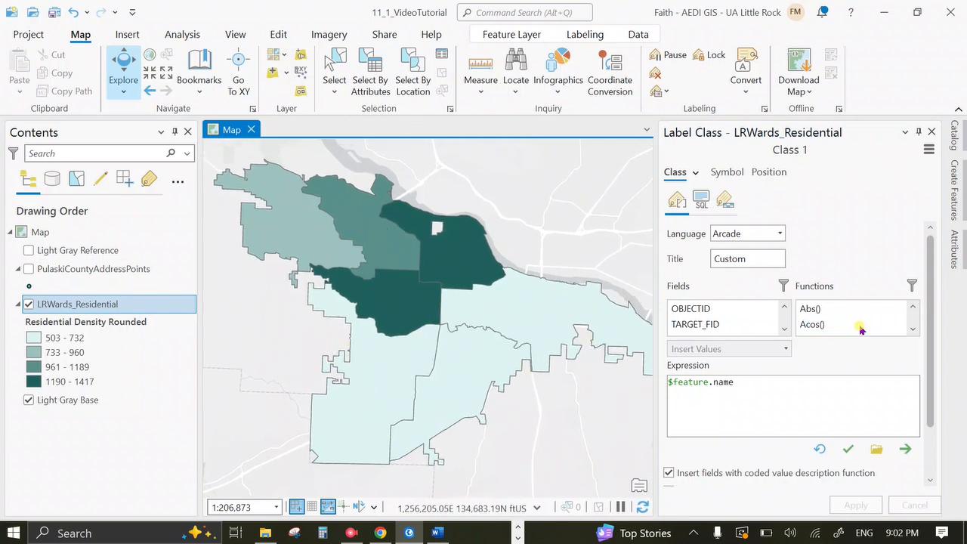
pyautogui.click(739, 384)
pyautogui.click(729, 385)
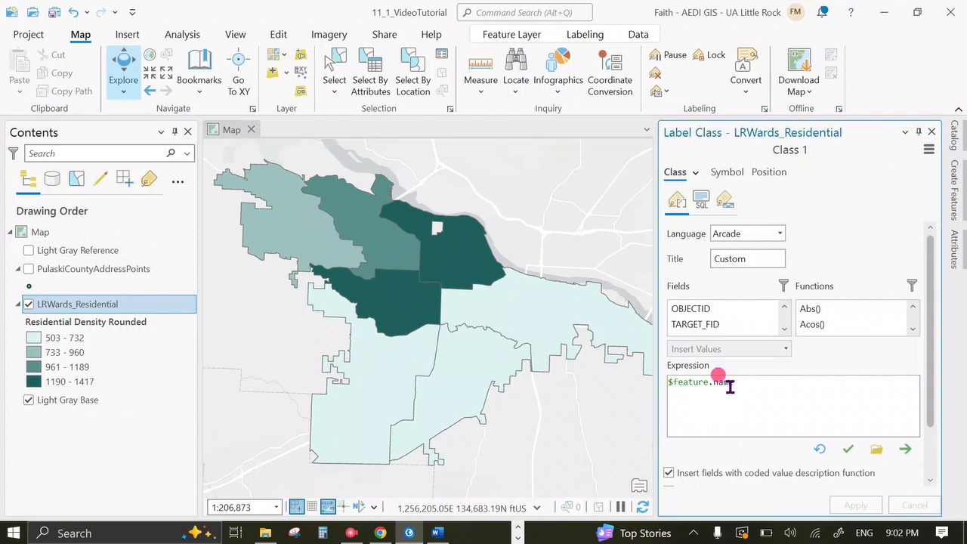
pyautogui.moveTo(729, 385); pyautogui.dragTo(558, 391)
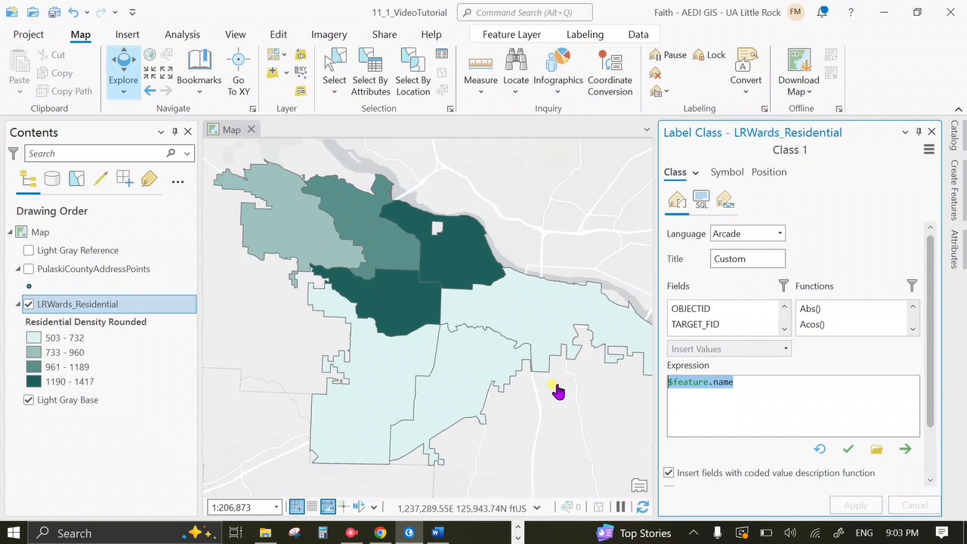
pyautogui.write('"Ward " +')
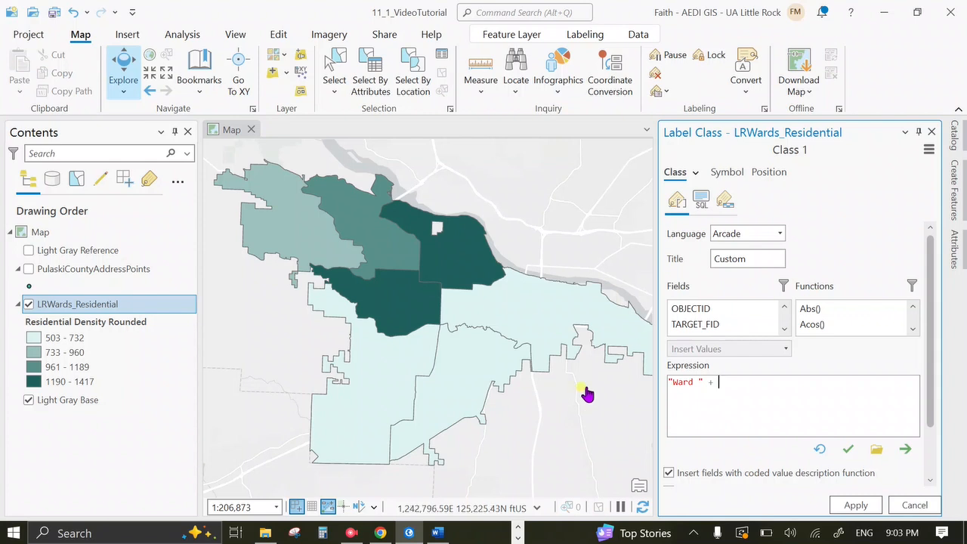
pyautogui.click(783, 329)
pyautogui.click(783, 330)
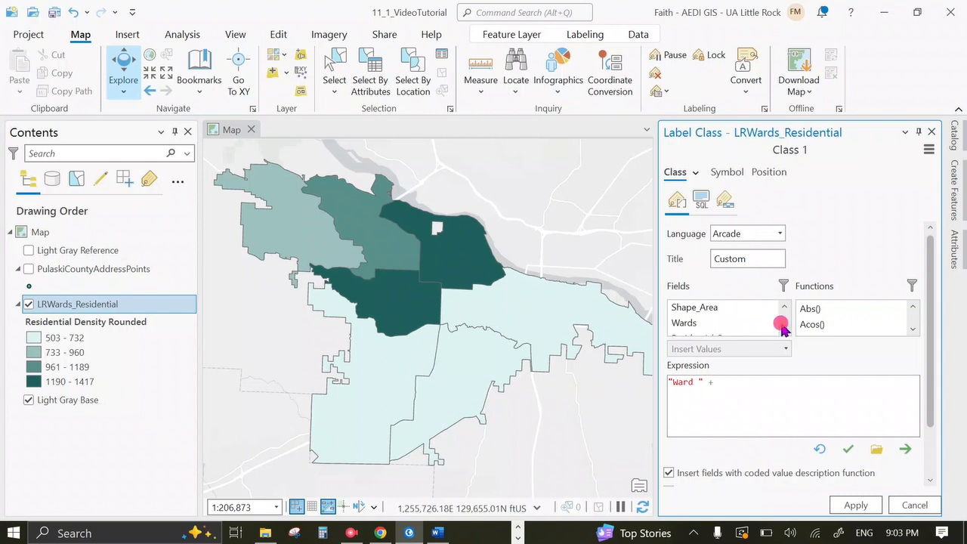
pyautogui.doubleClick(695, 323)
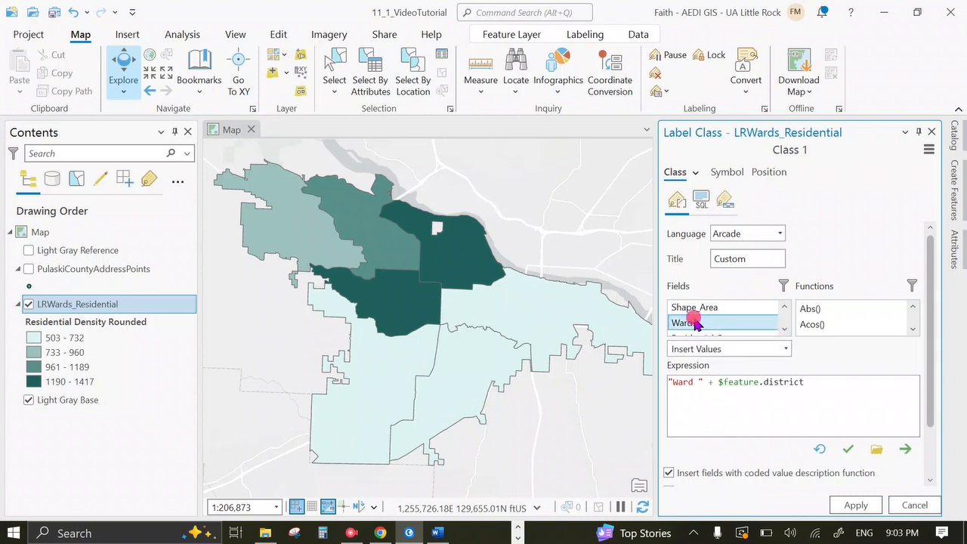
pyautogui.click(857, 506)
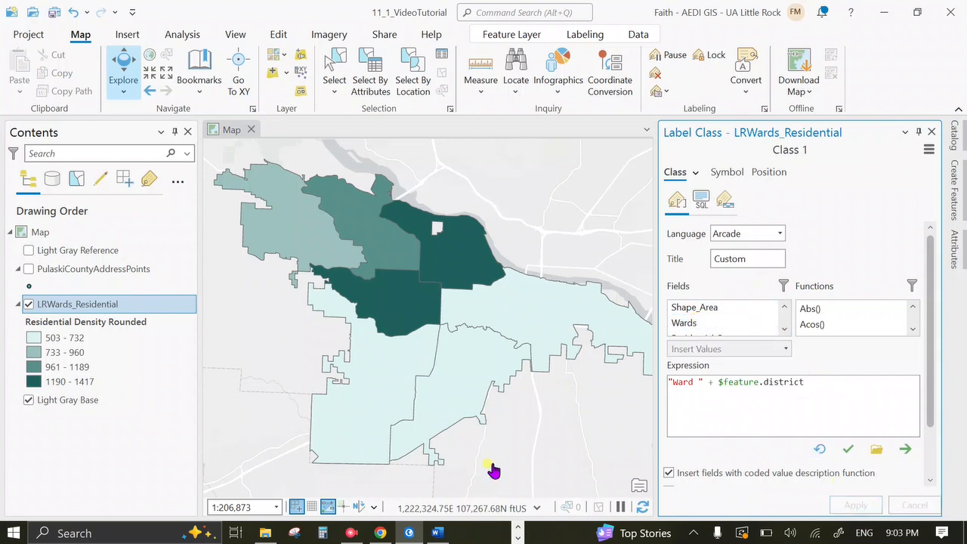
# - Turn on labels for the LRWards_Residential layer
pyautogui.rightClick(47, 310)
pyautogui.click(46, 310)
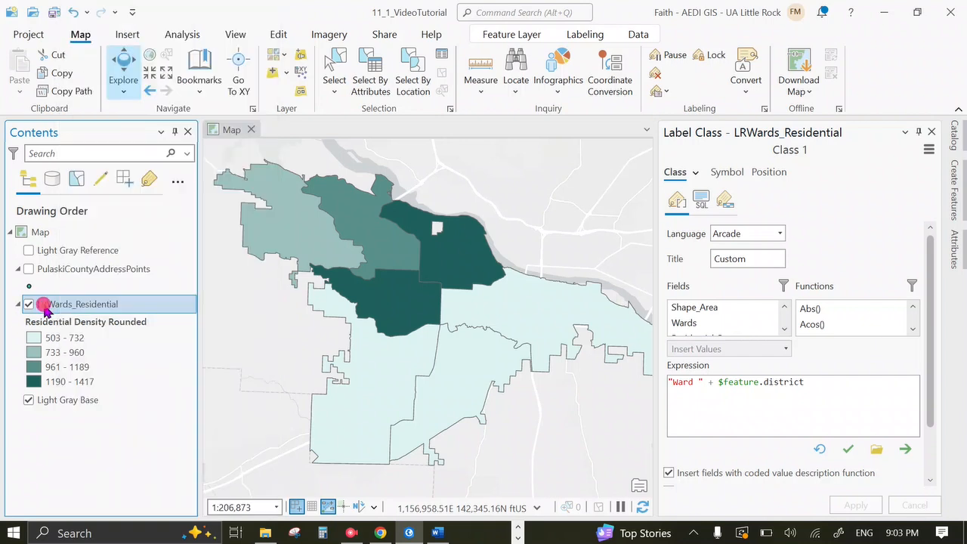
pyautogui.rightClick(100, 306)
pyautogui.click(80, 443)
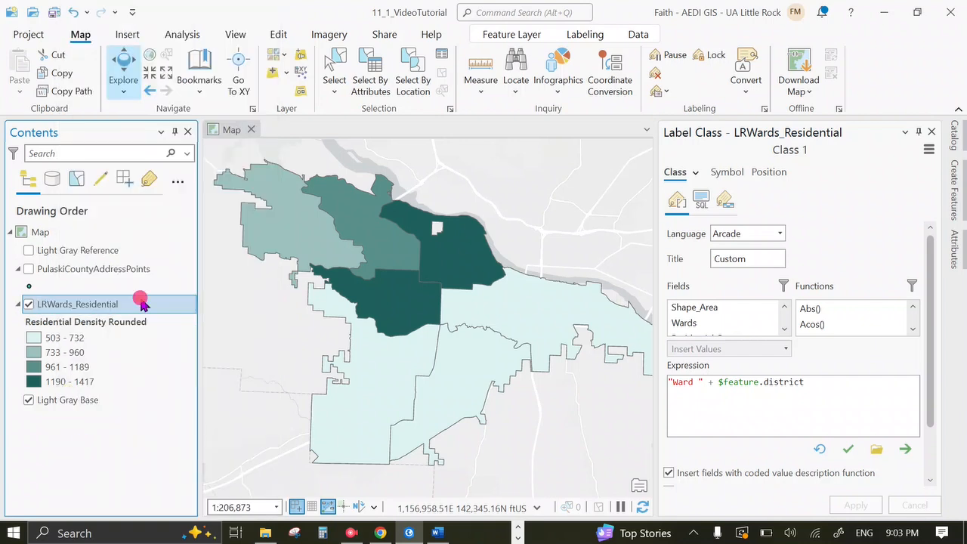
pyautogui.rightClick(140, 304)
pyautogui.click(194, 339)
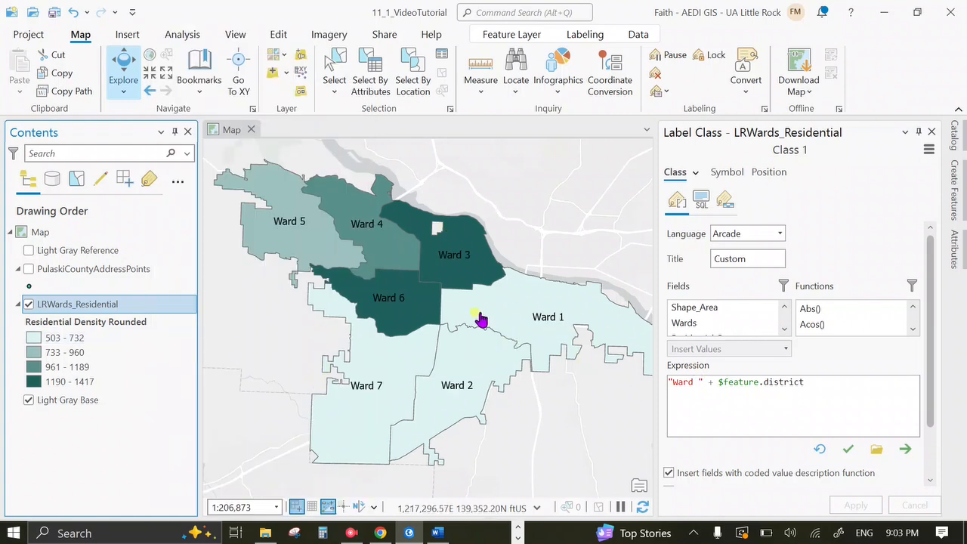
# - Remove the trailing space inside "Ward " in the LRWards_Residential label expression and apply the change
pyautogui.click(747, 382)
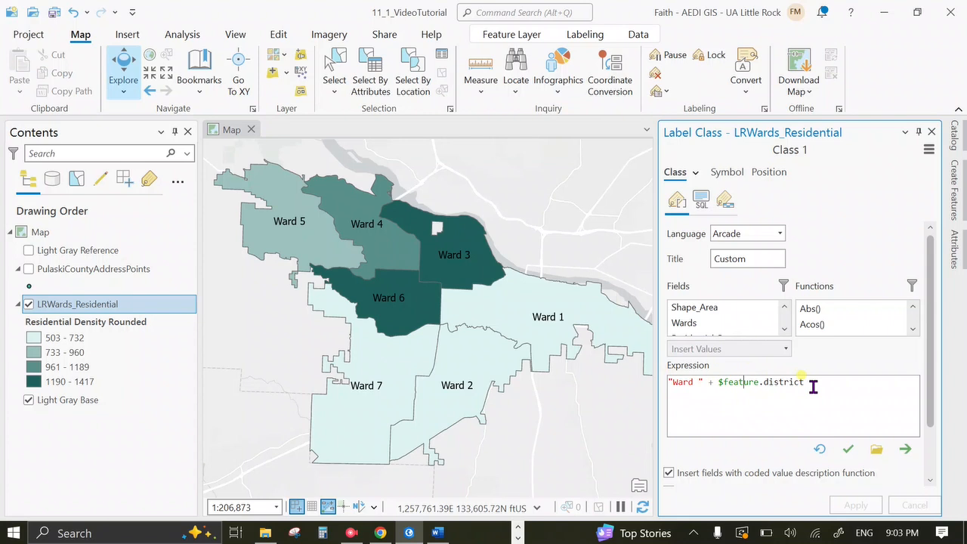
pyautogui.click(698, 384)
pyautogui.press('BackSpace')
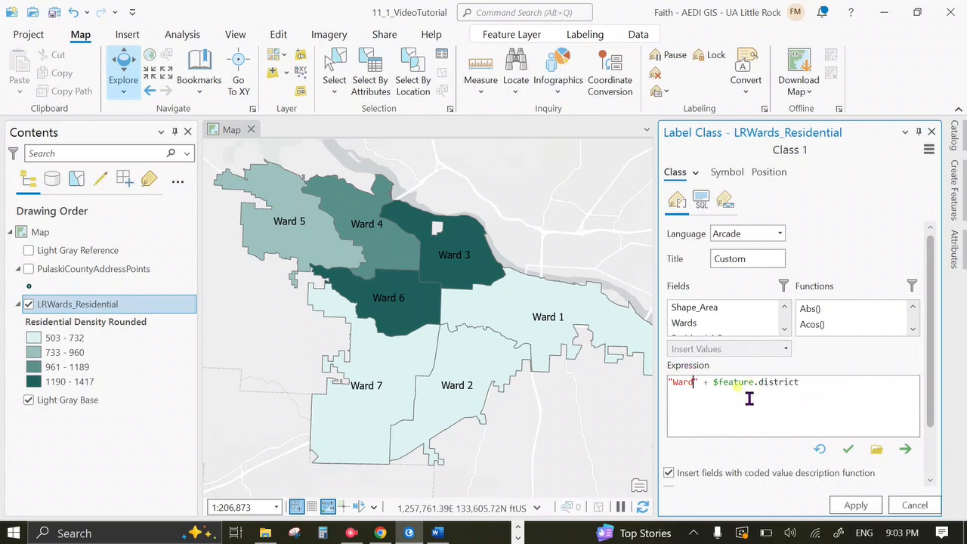
pyautogui.click(865, 509)
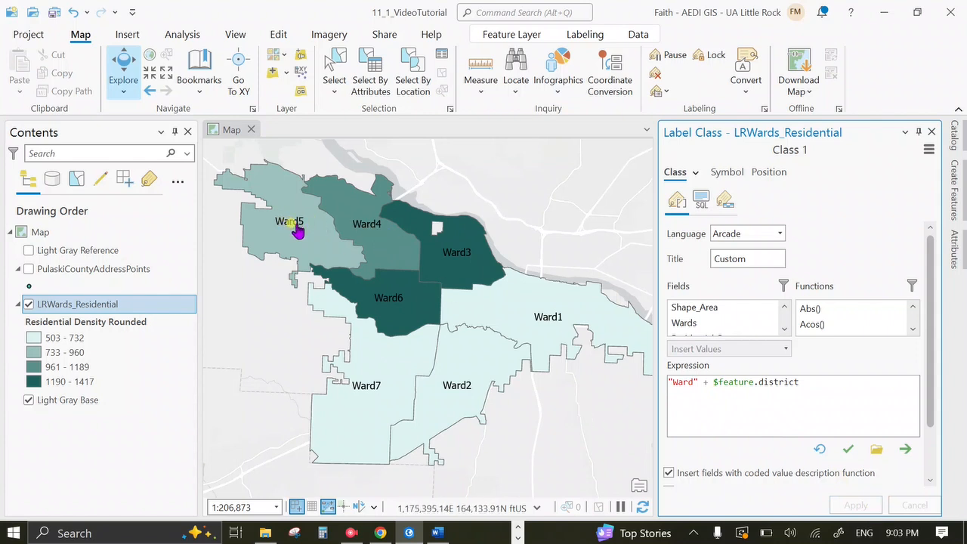
# - Insert " " + before $feature.district so the label expression reads "Ward" + " " + $feature.district, and apply it
pyautogui.click(713, 382)
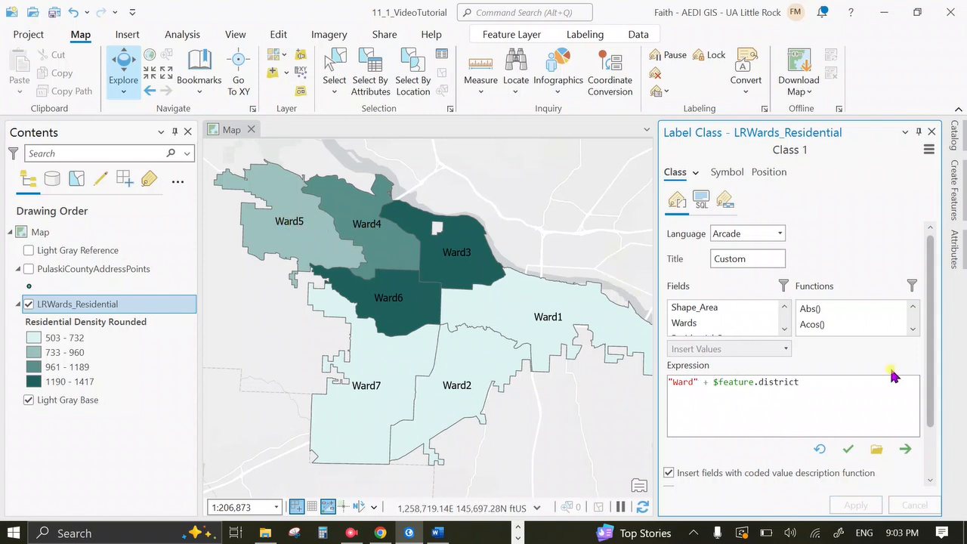
pyautogui.write('"')
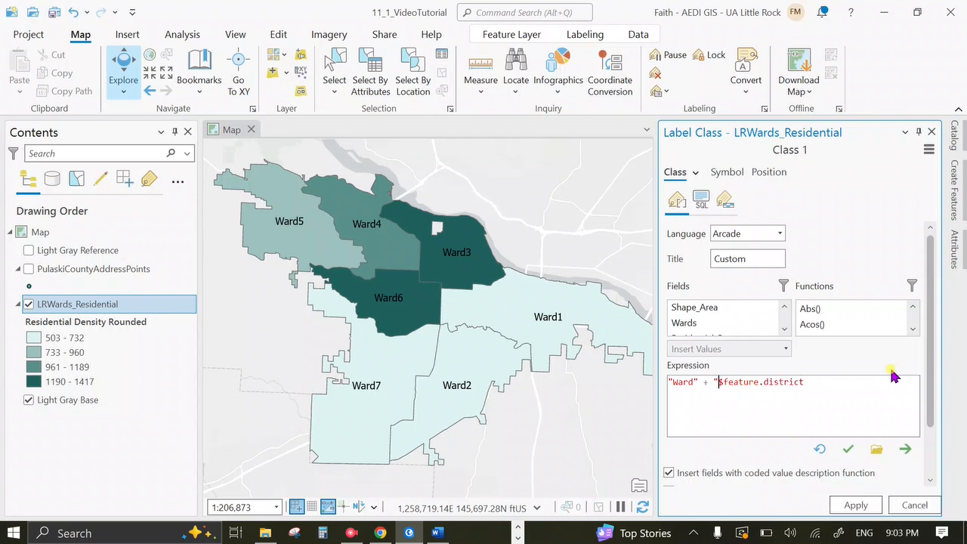
pyautogui.write(' " +')
pyautogui.click(855, 505)
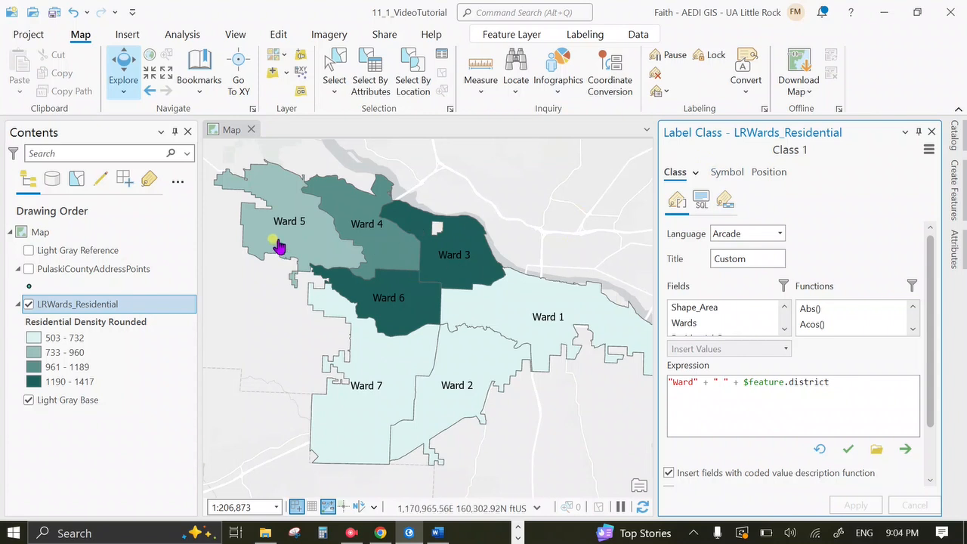
# - Give the ward label text a white halo with 0 pt outline width, apply it, and close the label class settings
pyautogui.click(727, 172)
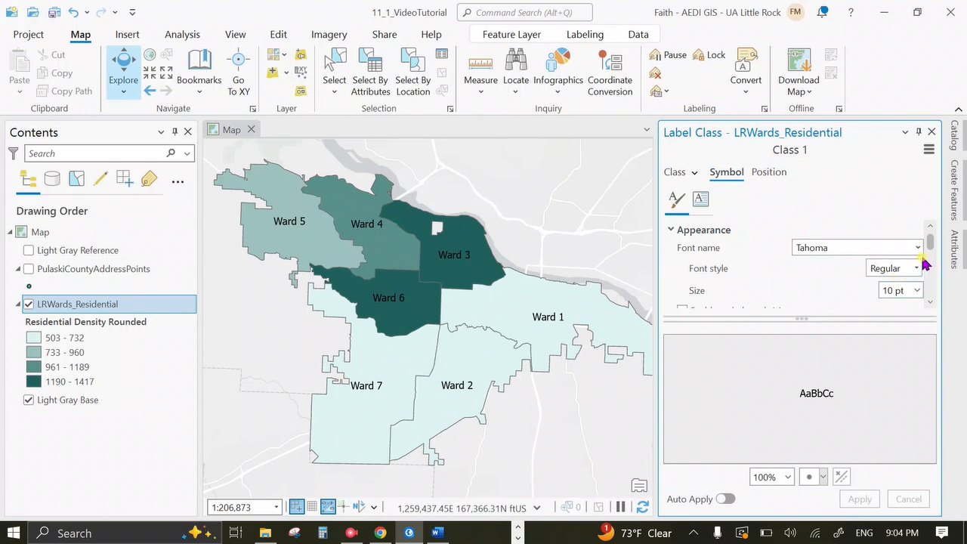
pyautogui.scroll(-3, 932, 242)
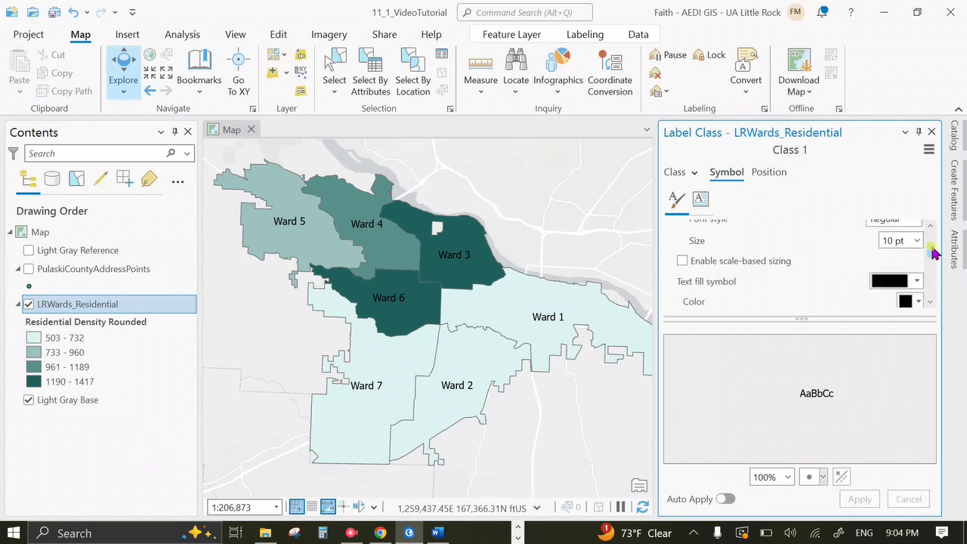
pyautogui.scroll(3, 932, 242)
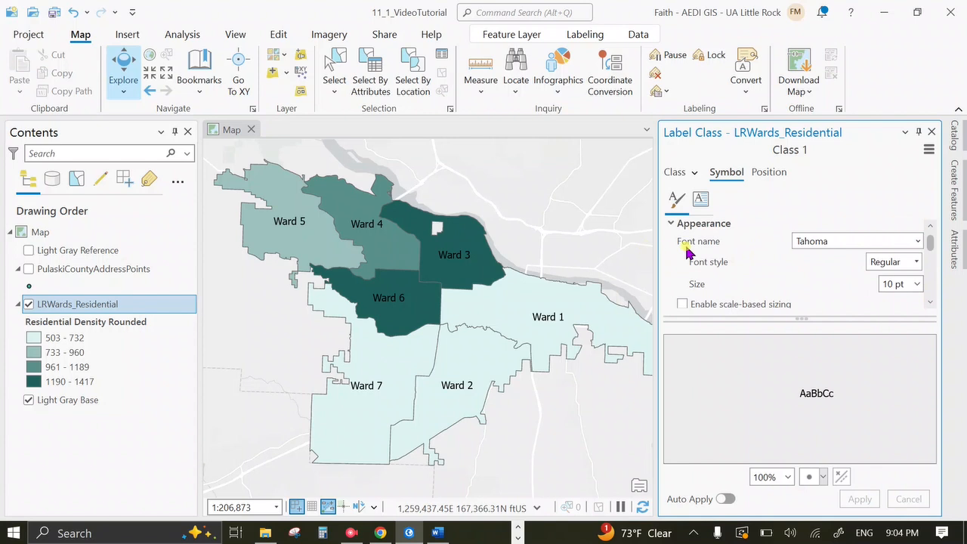
pyautogui.moveTo(933, 249); pyautogui.dragTo(939, 293)
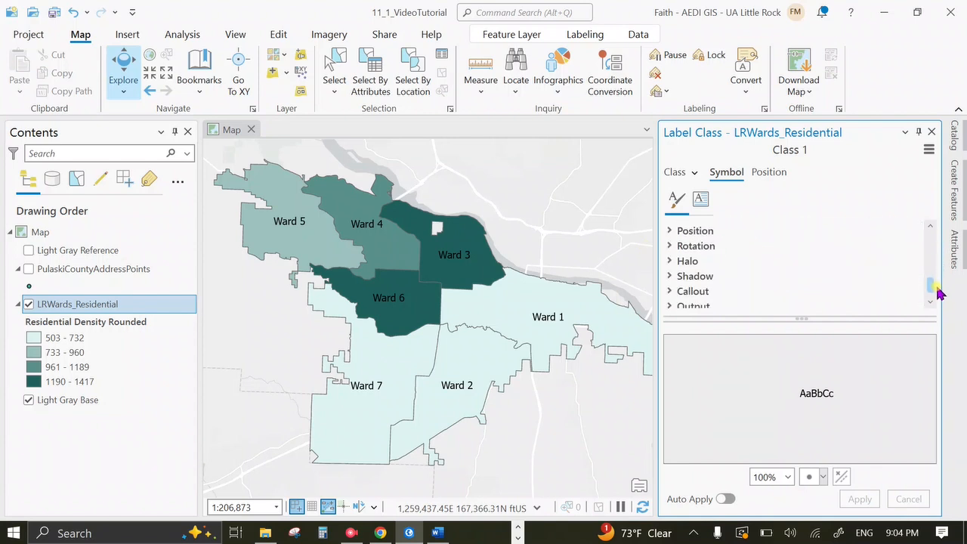
pyautogui.click(670, 257)
pyautogui.scroll(-1, 803, 287)
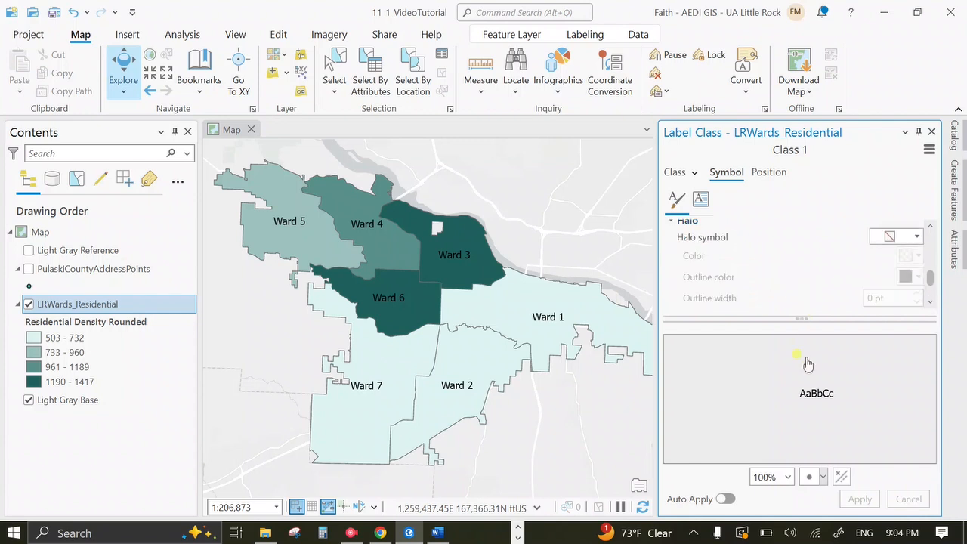
pyautogui.click(916, 238)
pyautogui.click(801, 338)
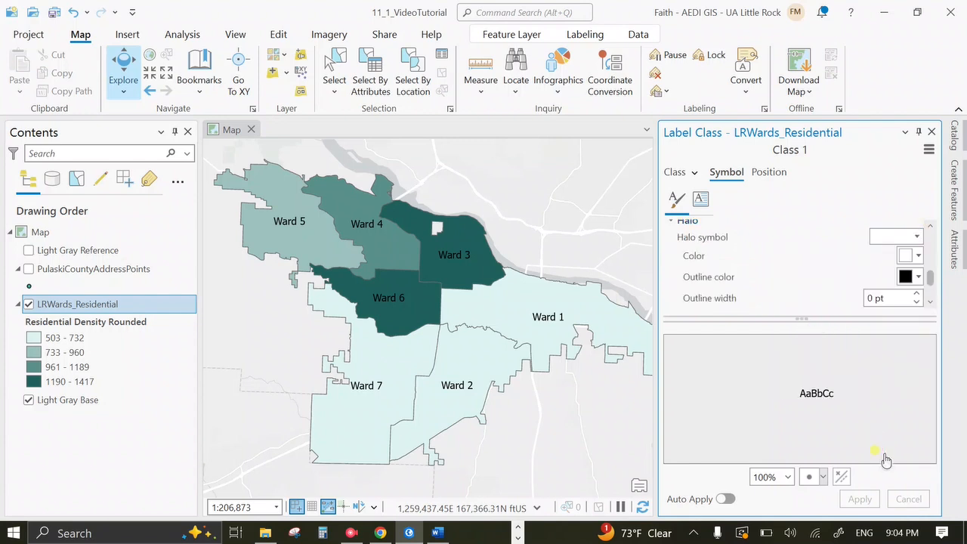
pyautogui.click(861, 499)
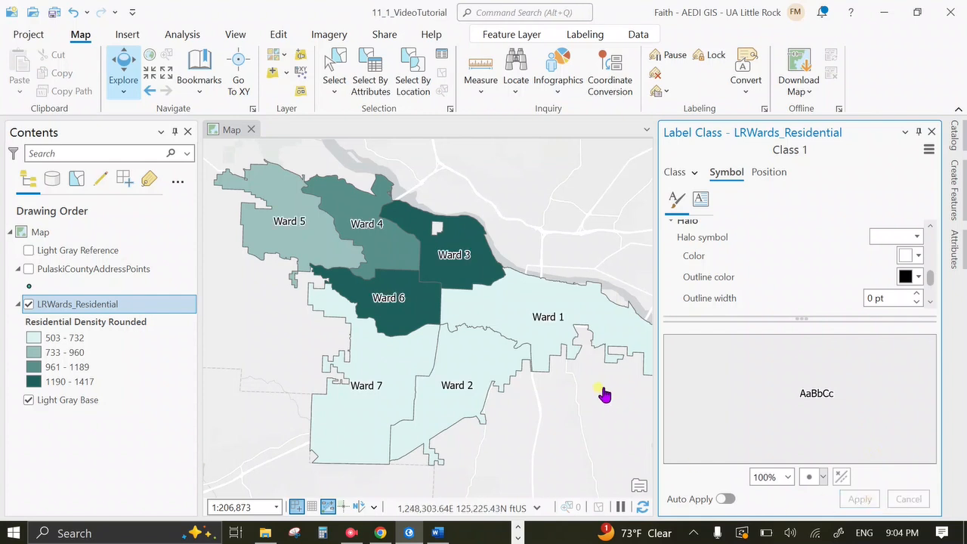
pyautogui.click(931, 132)
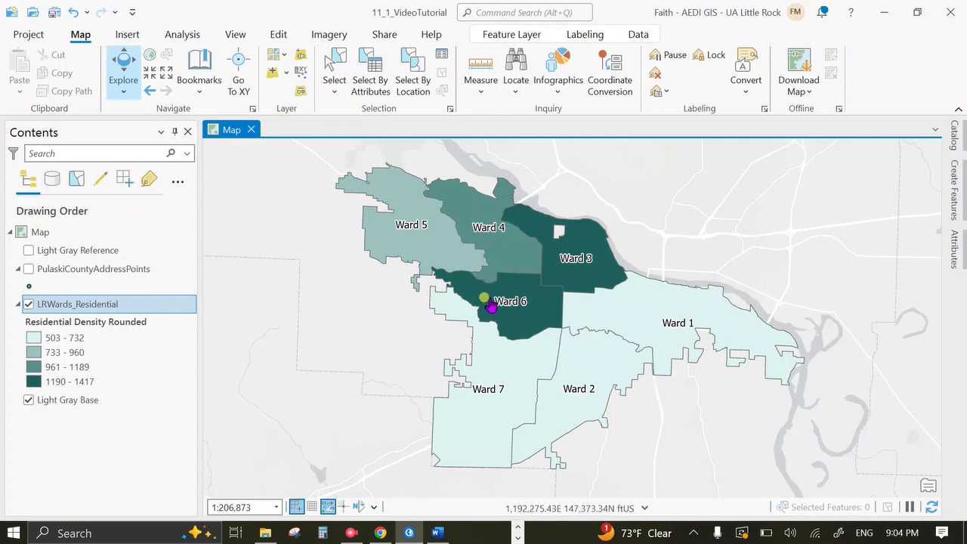
# - Create a new ANSI Landscape Letter layout (8.5" x 11") and save the project
pyautogui.click(118, 35)
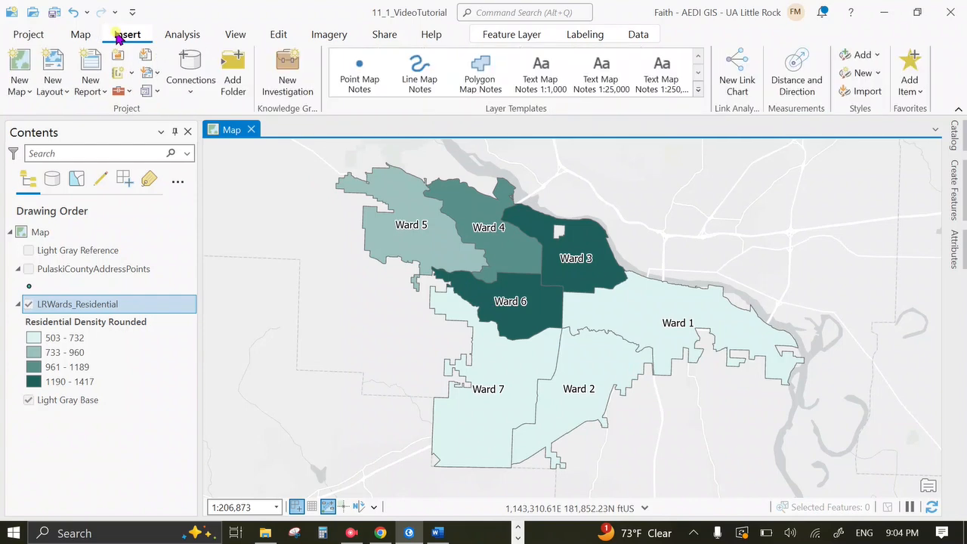
pyautogui.click(50, 92)
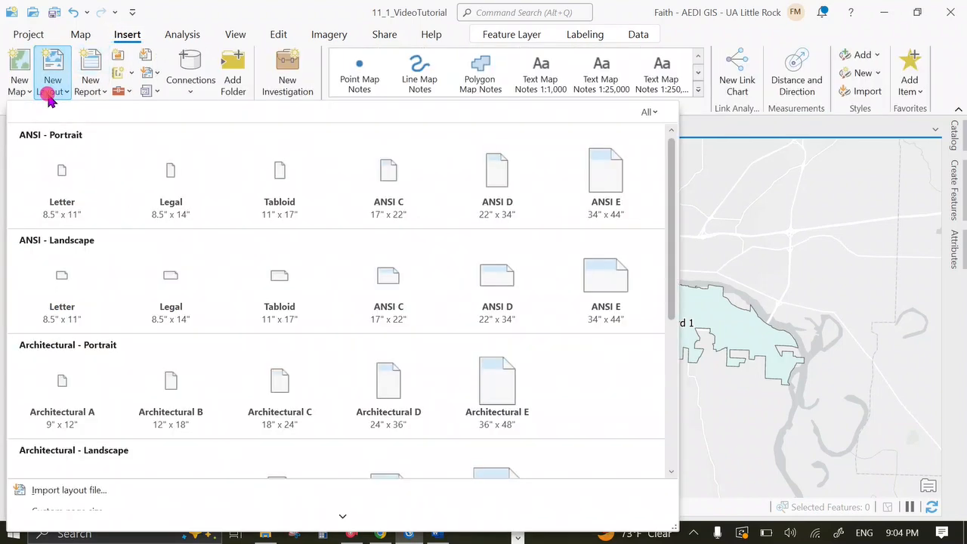
pyautogui.click(66, 280)
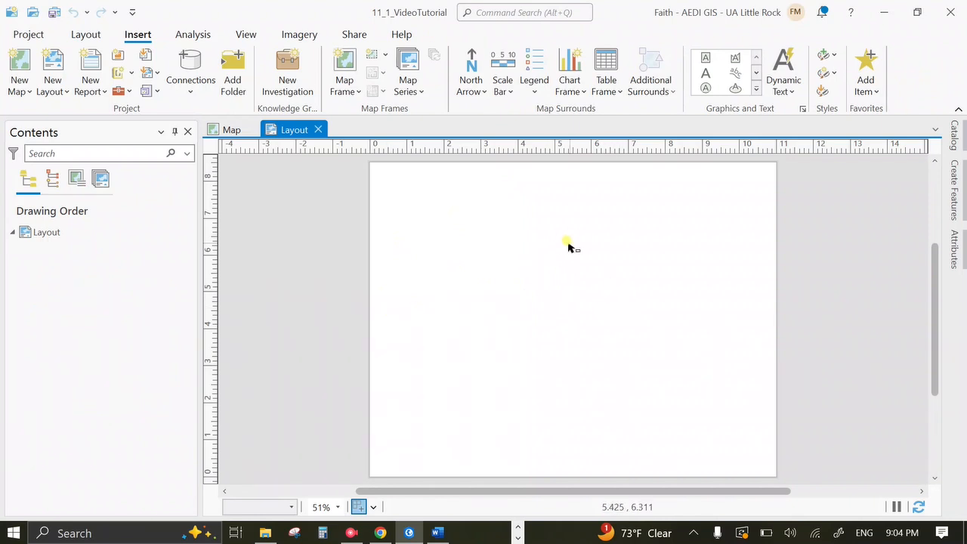
pyautogui.click(54, 13)
# - Add a text box about 4.2 in wide near the page's top edge reading "Residential Density in Little Rock Wards"
pyautogui.click(706, 73)
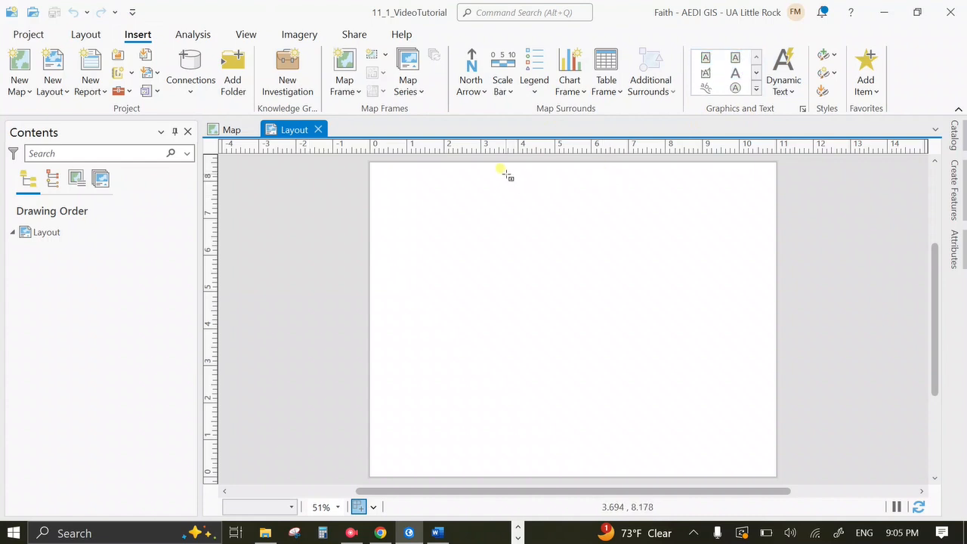
pyautogui.moveTo(506, 174); pyautogui.dragTo(661, 192)
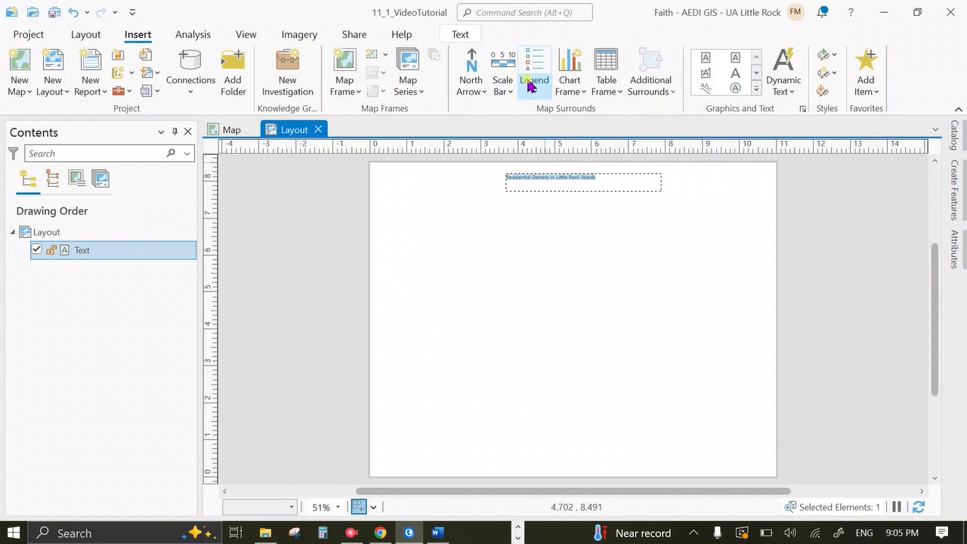
# - Format the layout title as bold at 15 pt and shift it slightly left to centre it on the page
pyautogui.click(455, 36)
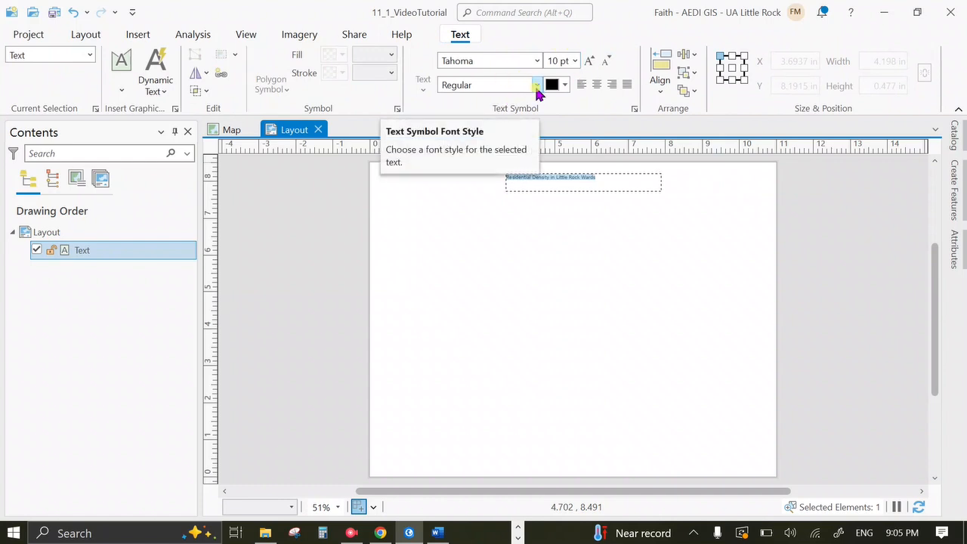
pyautogui.click(537, 86)
pyautogui.click(453, 123)
pyautogui.click(589, 60)
pyautogui.click(589, 59)
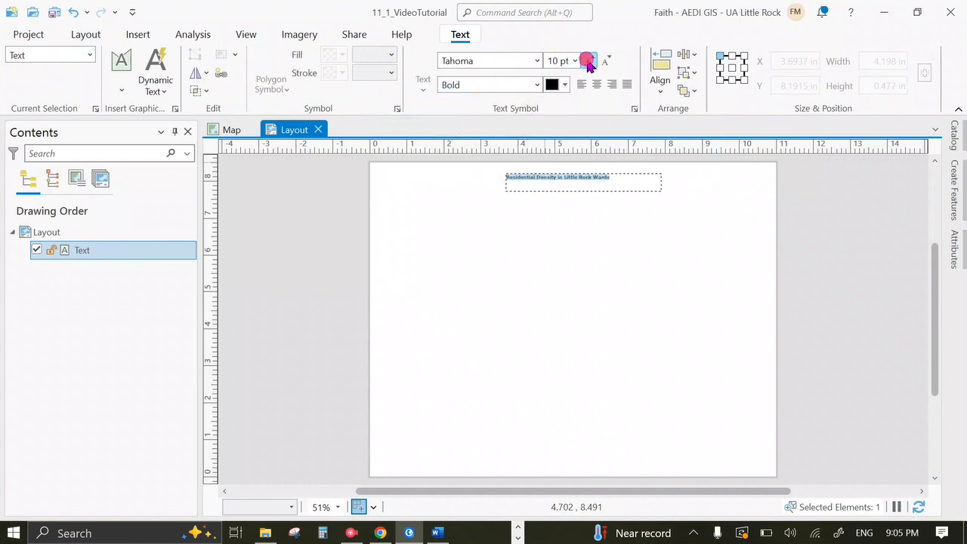
pyautogui.click(590, 59)
pyautogui.click(589, 61)
pyautogui.click(588, 60)
pyautogui.click(691, 319)
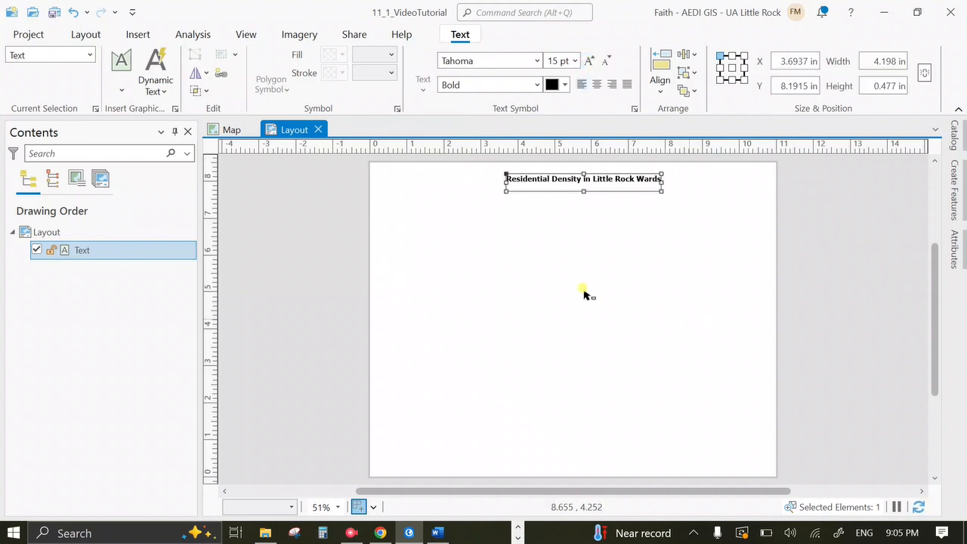
pyautogui.moveTo(607, 179); pyautogui.dragTo(604, 179)
pyautogui.click(591, 340)
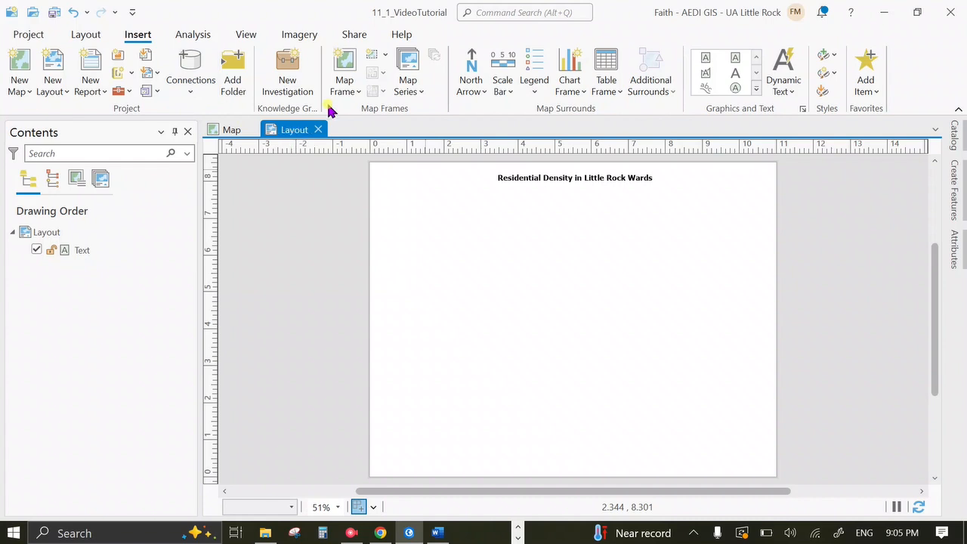
# - Insert a map frame of Map at 1:206,873 below the title, covering roughly the left three quarters of the page
pyautogui.click(348, 88)
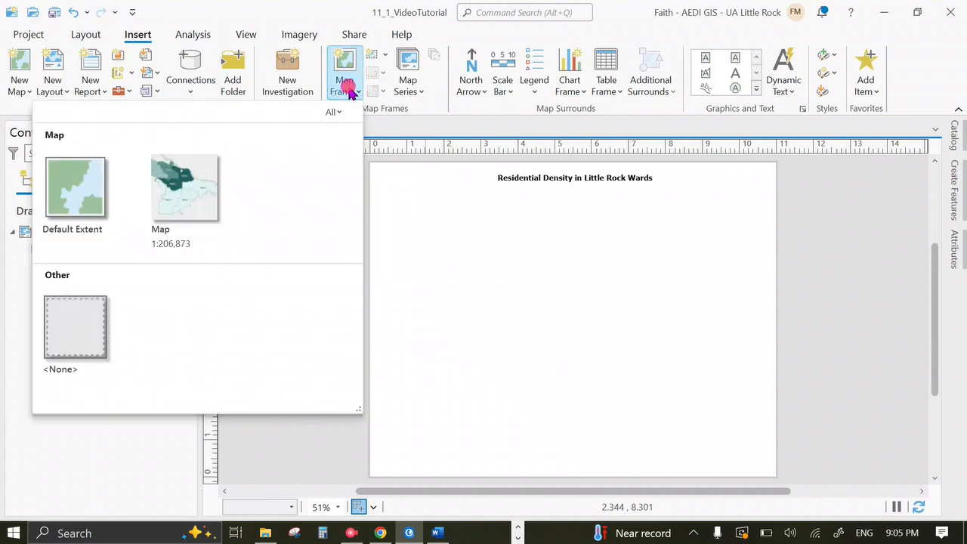
pyautogui.click(151, 191)
pyautogui.moveTo(386, 201)
pyautogui.mouseDown()
pyautogui.moveTo(410, 202)
pyautogui.moveTo(647, 314)
pyautogui.moveTo(692, 442)
pyautogui.moveTo(687, 462)
pyautogui.mouseUp()
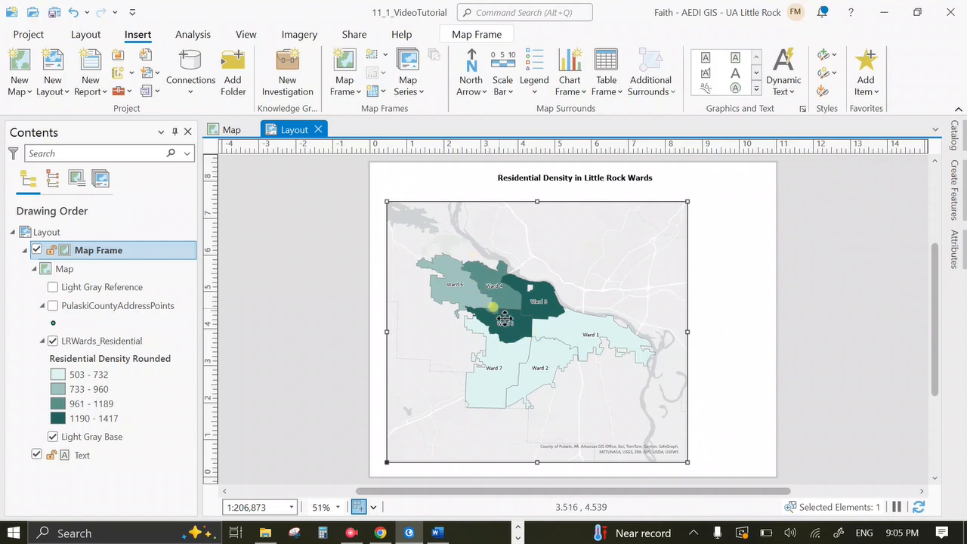
pyautogui.click(740, 338)
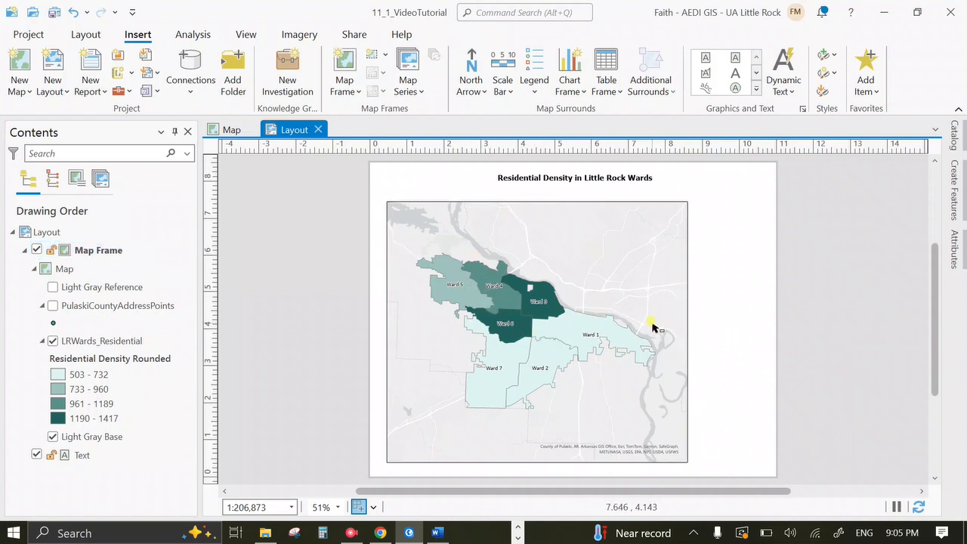
# - Activate the layout's map frame, enlarge and reposition the map to fit the wards at 1:132,399, and close the activation
pyautogui.click(83, 35)
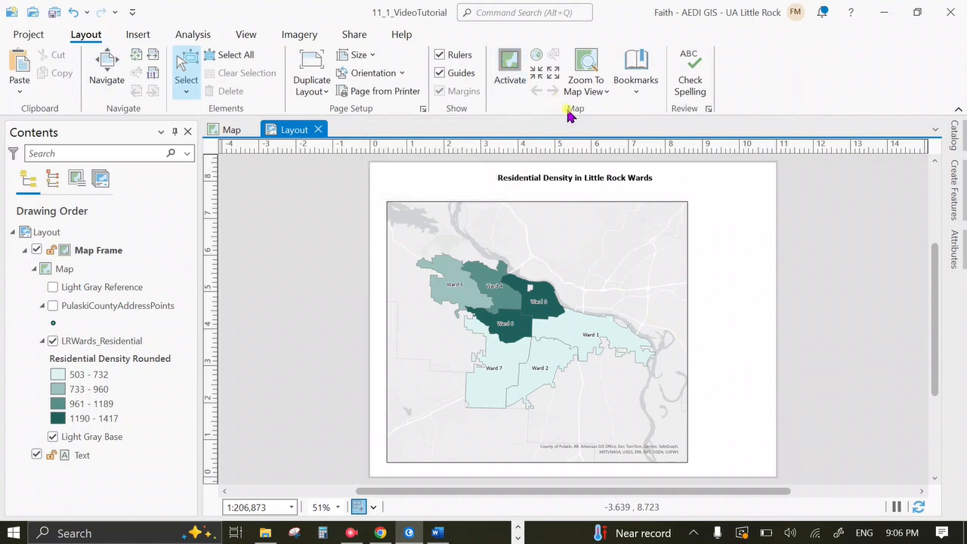
pyautogui.click(510, 71)
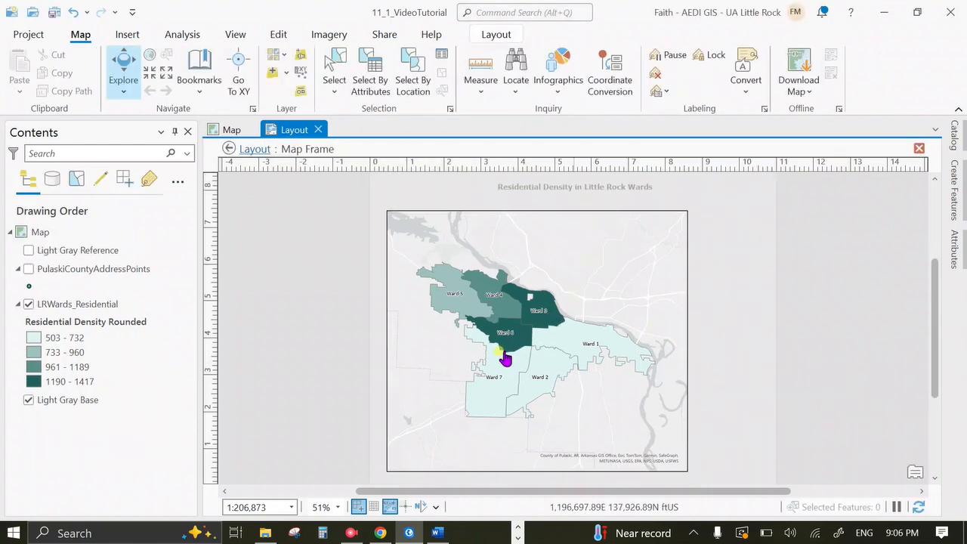
pyautogui.scroll(2, 506, 363)
pyautogui.scroll(2, 525, 359)
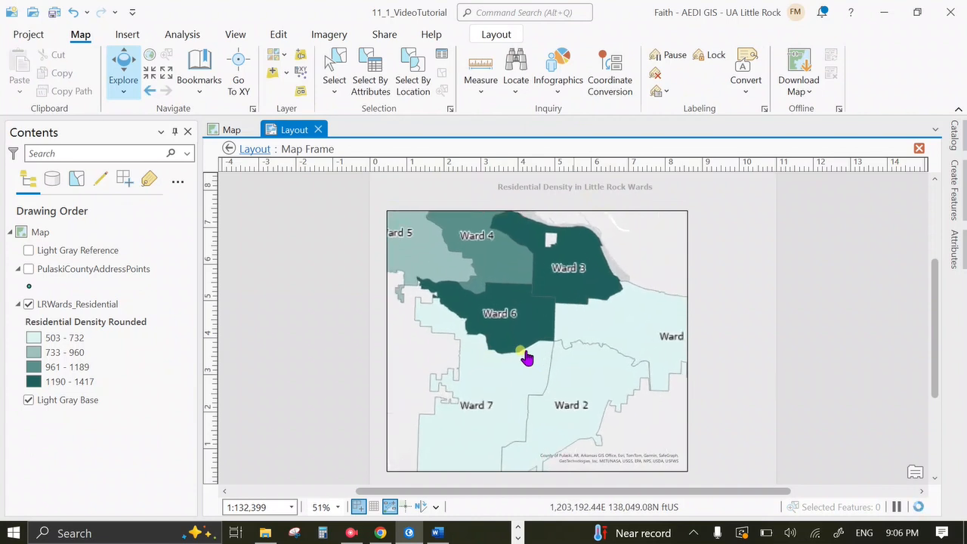
pyautogui.scroll(-1, 521, 361)
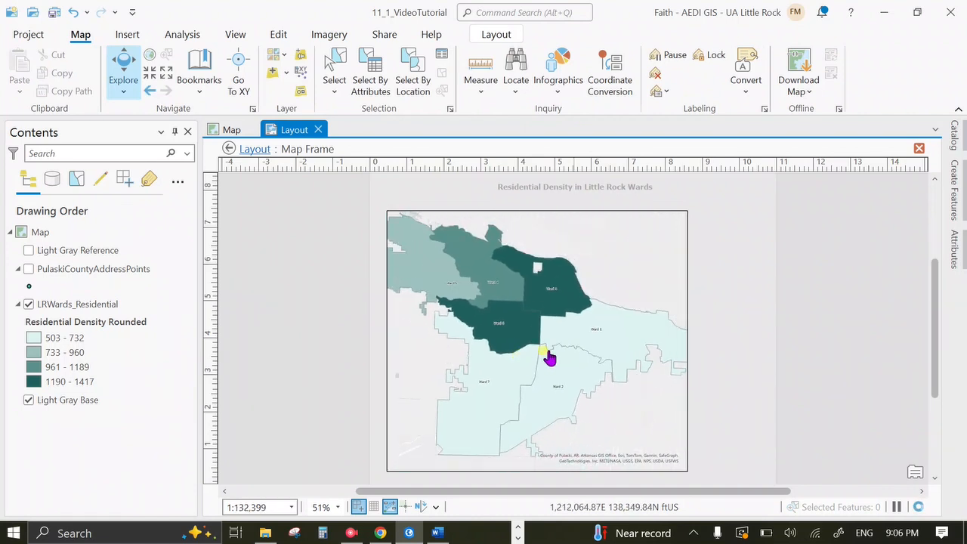
pyautogui.scroll(-1, 549, 359)
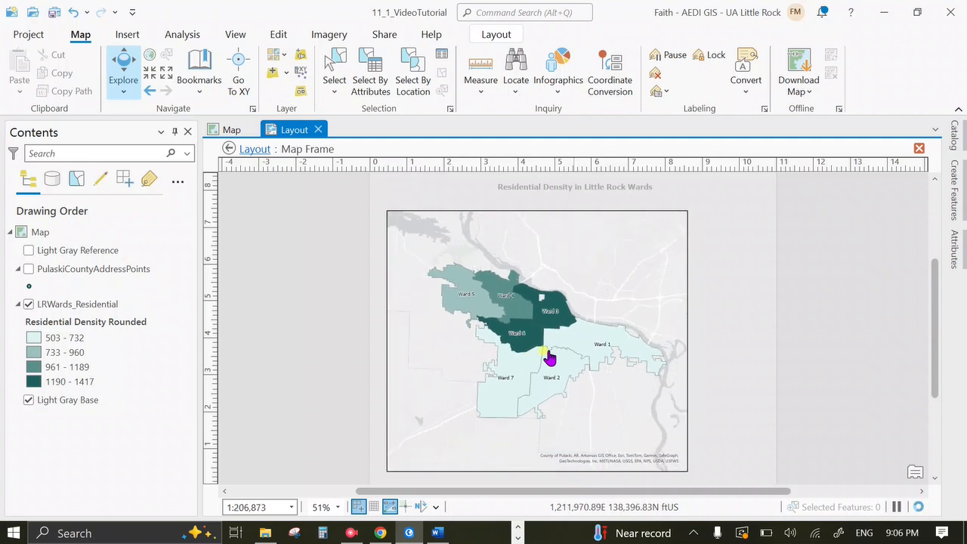
pyautogui.scroll(1, 549, 358)
pyautogui.scroll(-1, 549, 359)
pyautogui.scroll(1, 549, 359)
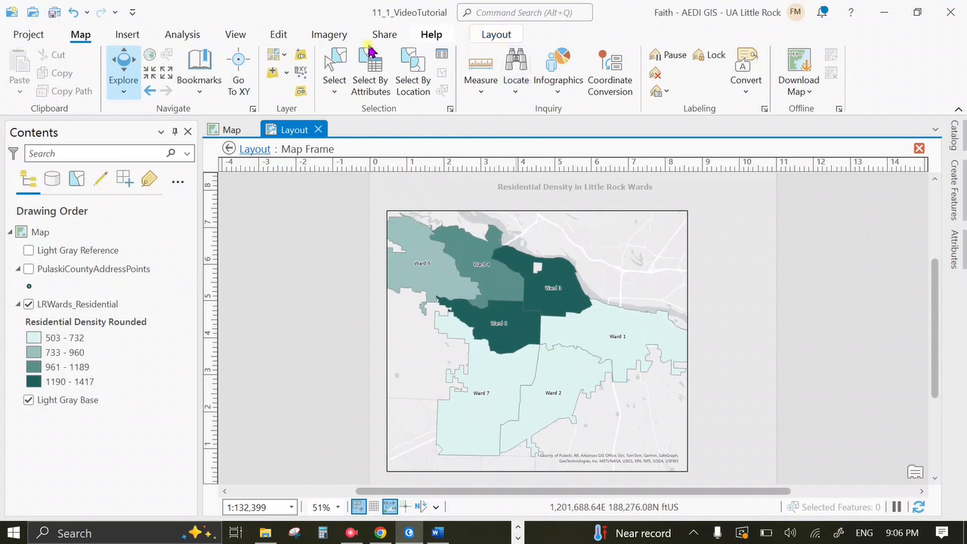
pyautogui.click(492, 36)
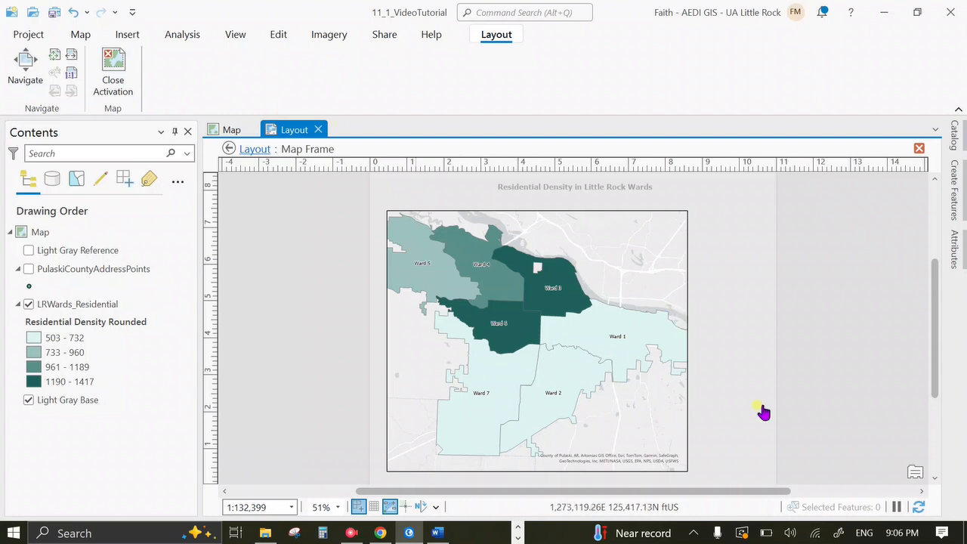
pyautogui.scroll(-1, 555, 371)
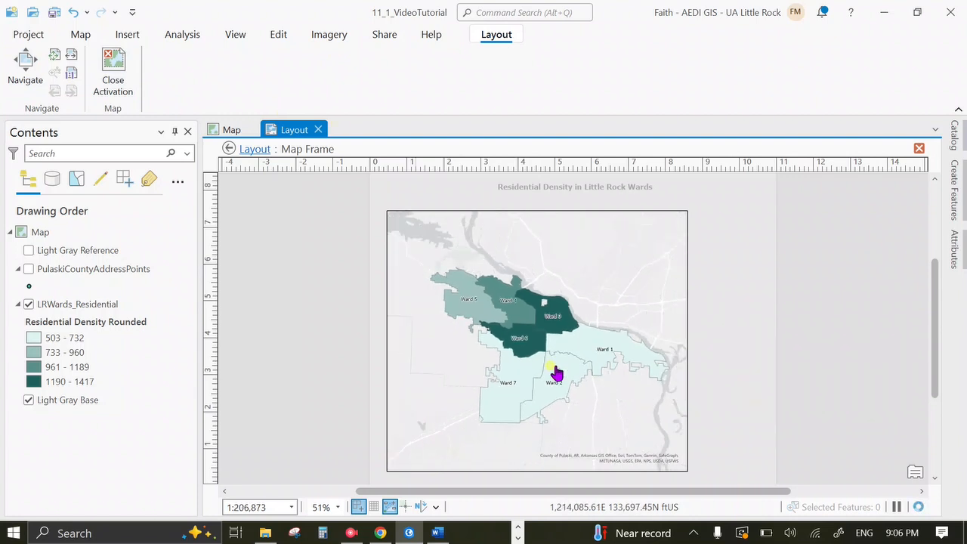
pyautogui.scroll(1, 555, 372)
pyautogui.scroll(-1, 553, 365)
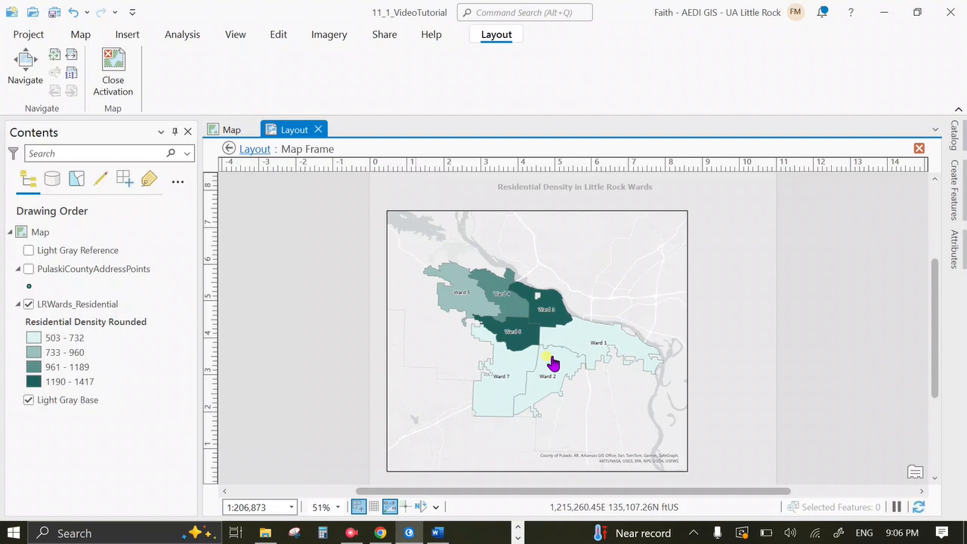
pyautogui.scroll(1, 552, 365)
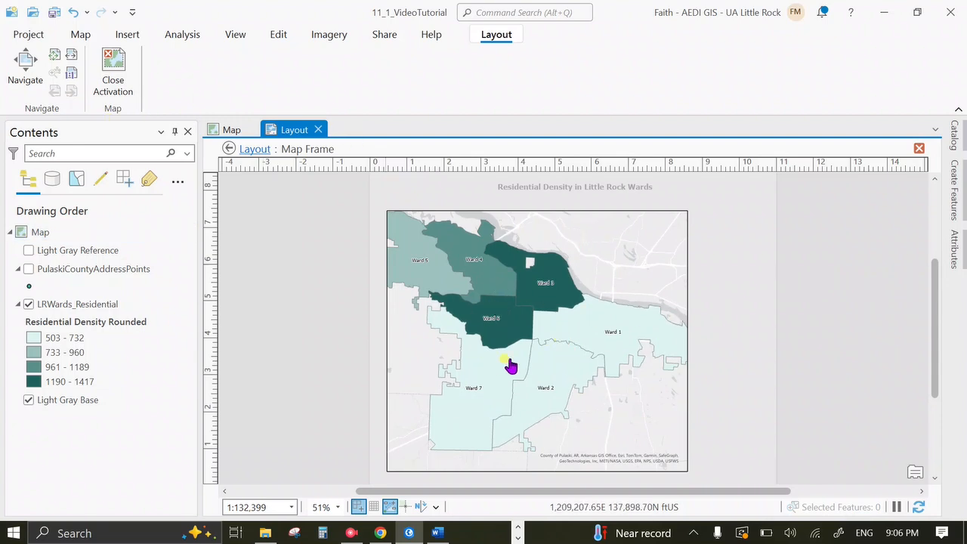
pyautogui.click(133, 70)
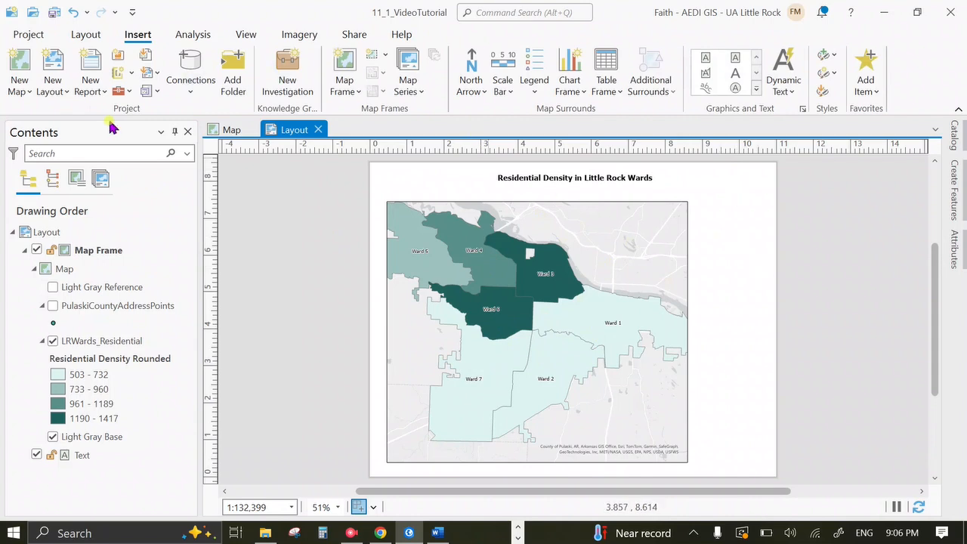
# - Insert a Legend 1 style legend in the blank page area to the right of the map frame, aligned with the frame's top edge
pyautogui.click(539, 87)
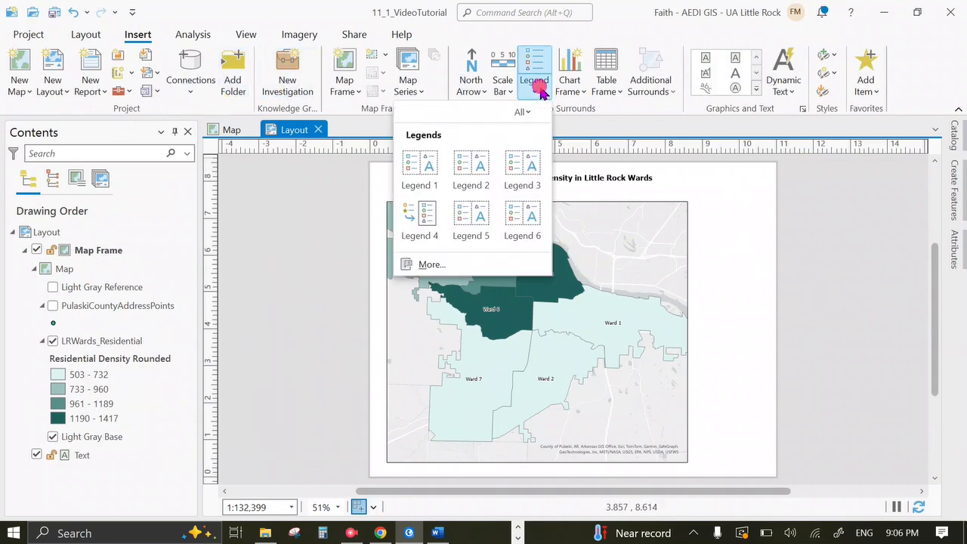
pyautogui.click(427, 164)
pyautogui.moveTo(697, 203); pyautogui.dragTo(765, 337)
# - Add a text box about 1.7 in wide and 3.1 in high below the legend reading "Map Credits:"
pyautogui.click(702, 57)
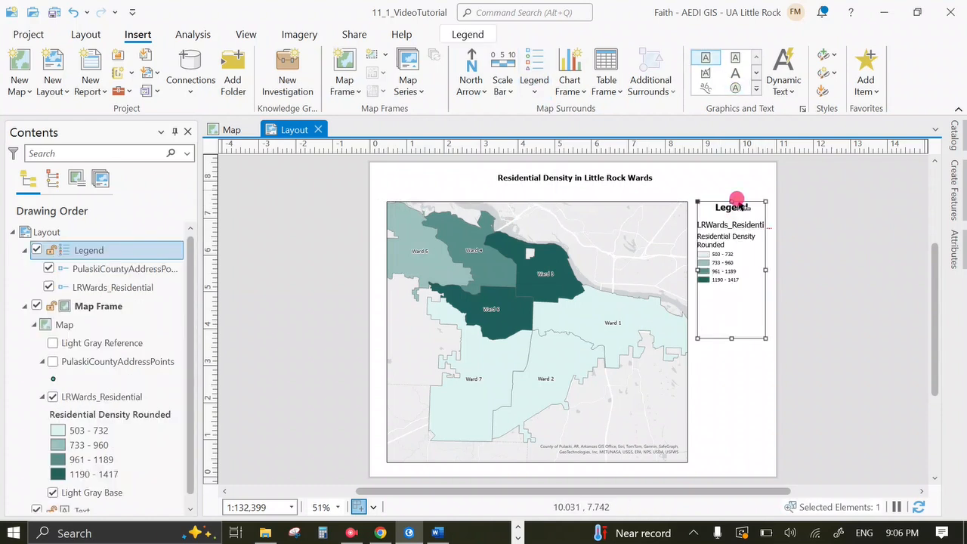
pyautogui.moveTo(702, 348); pyautogui.dragTo(765, 461)
pyautogui.write('Map C')
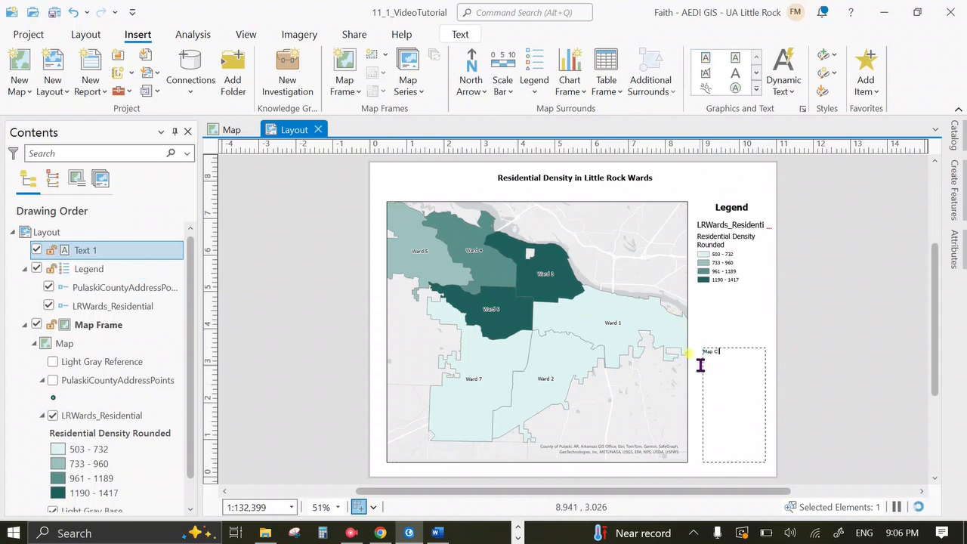
pyautogui.write('redits:')
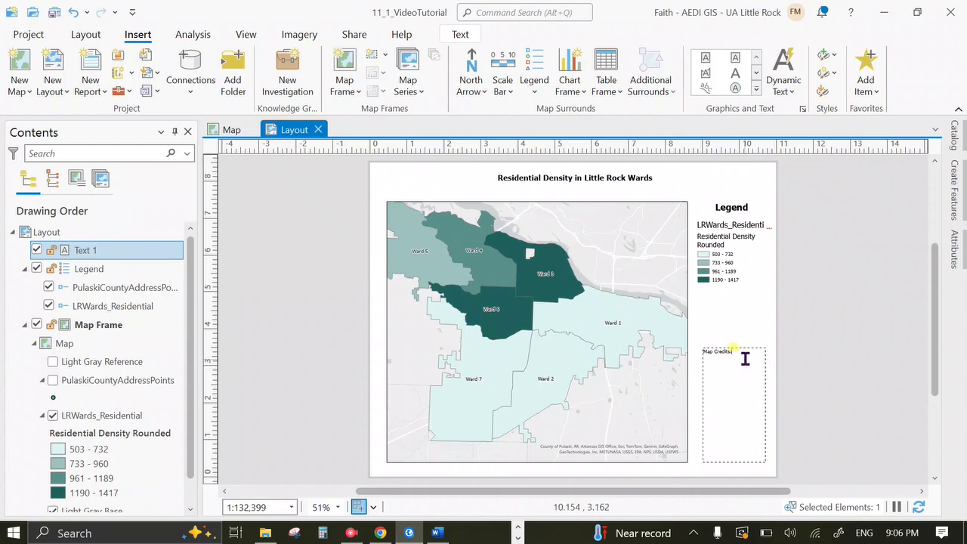
# - Increase the font size of the "Map Credits:" text to 14 pt and deselect the text box
pyautogui.hotkey('ctrl', 'a')
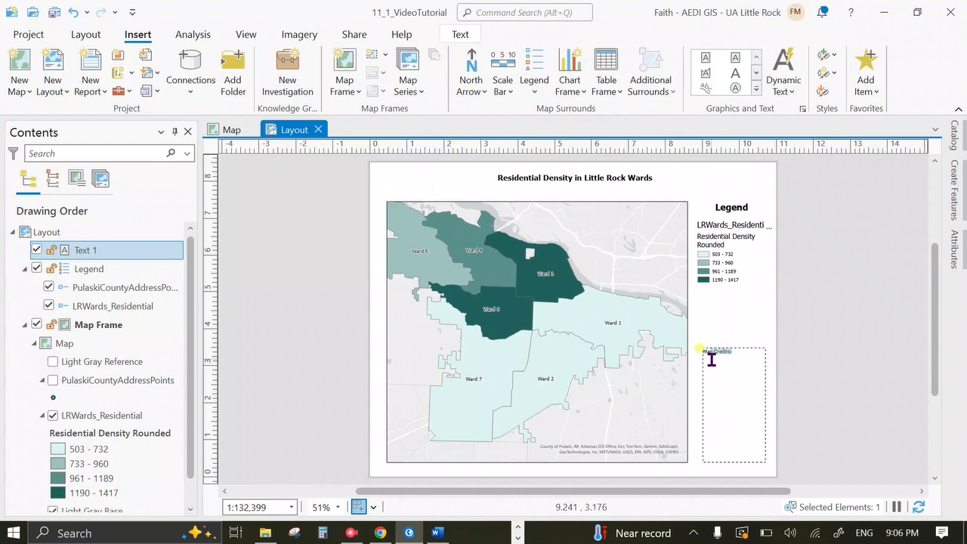
pyautogui.click(462, 38)
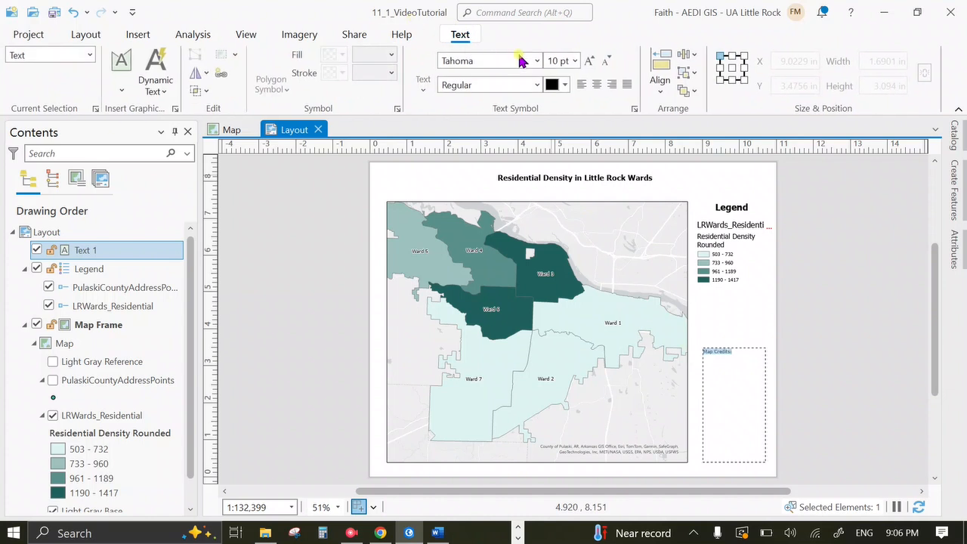
pyautogui.click(589, 62)
pyautogui.click(589, 62)
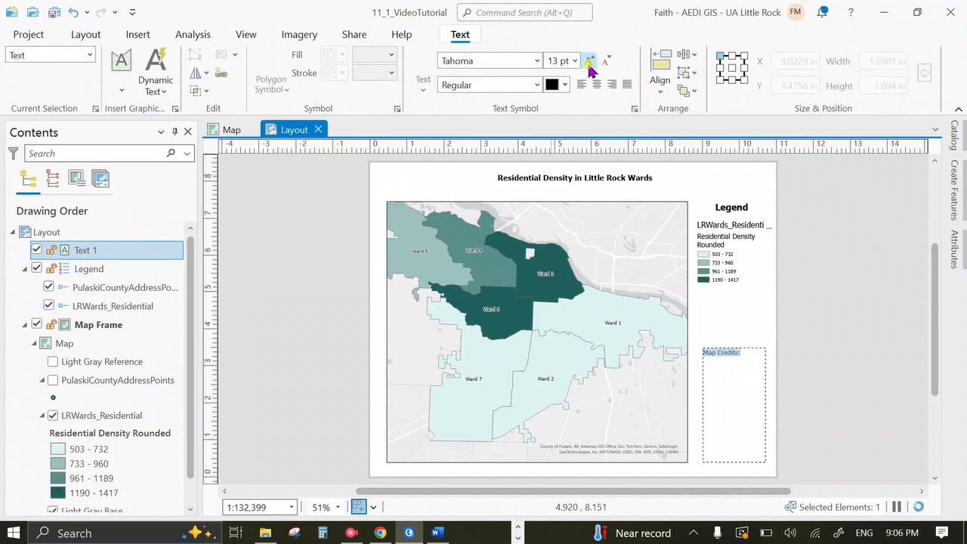
pyautogui.click(588, 62)
pyautogui.click(753, 319)
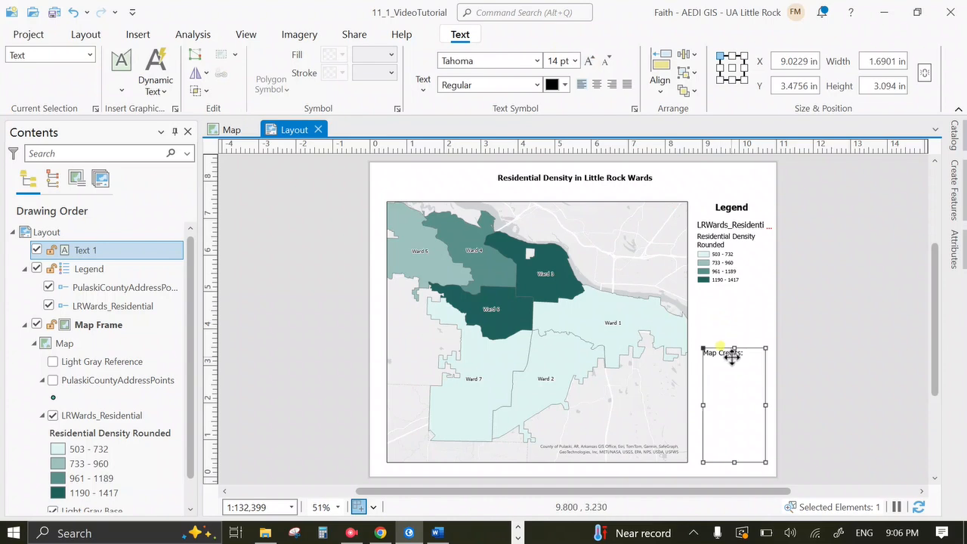
pyautogui.click(782, 324)
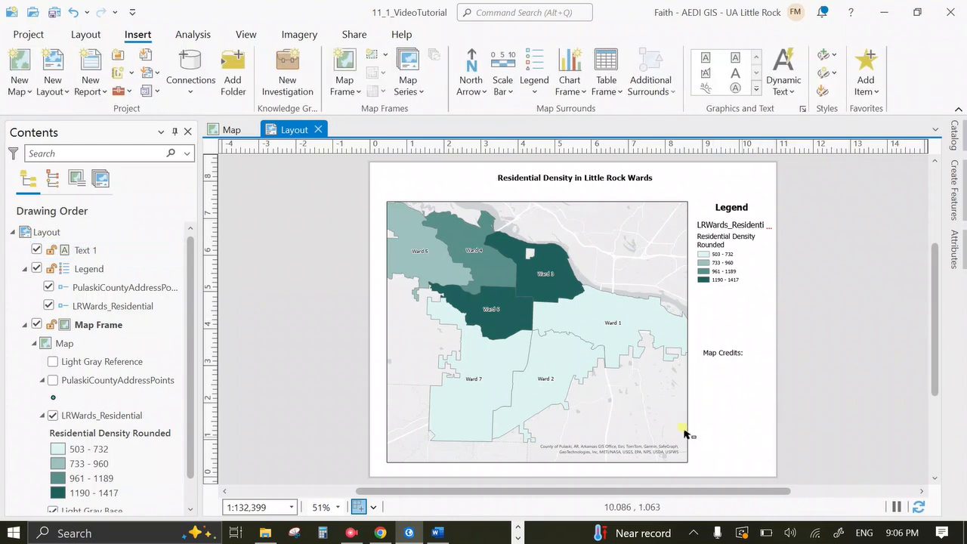
# - Move the "Map Credits:" text box slightly up and left so it sits directly beneath the legend
pyautogui.click(736, 353)
pyautogui.moveTo(738, 355); pyautogui.dragTo(741, 340)
pyautogui.click(753, 307)
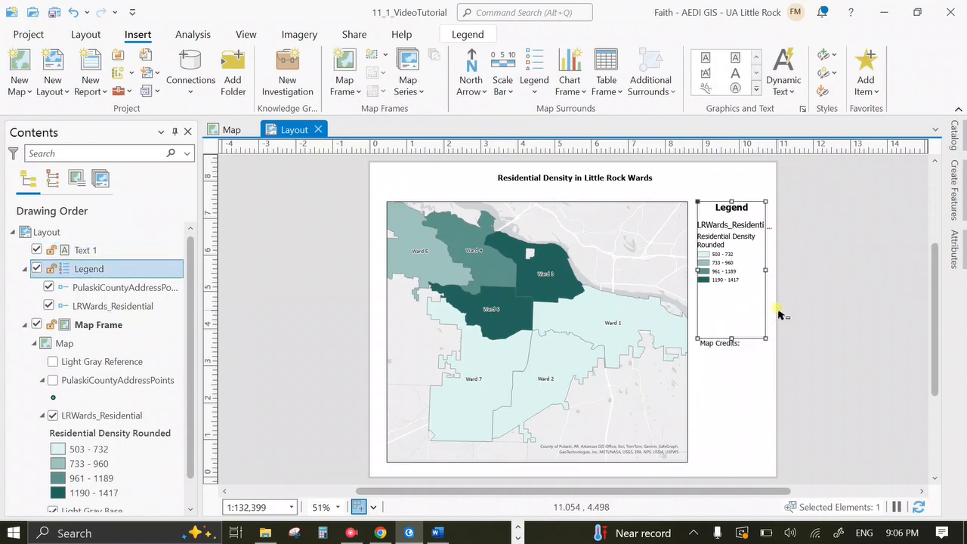
pyautogui.click(770, 330)
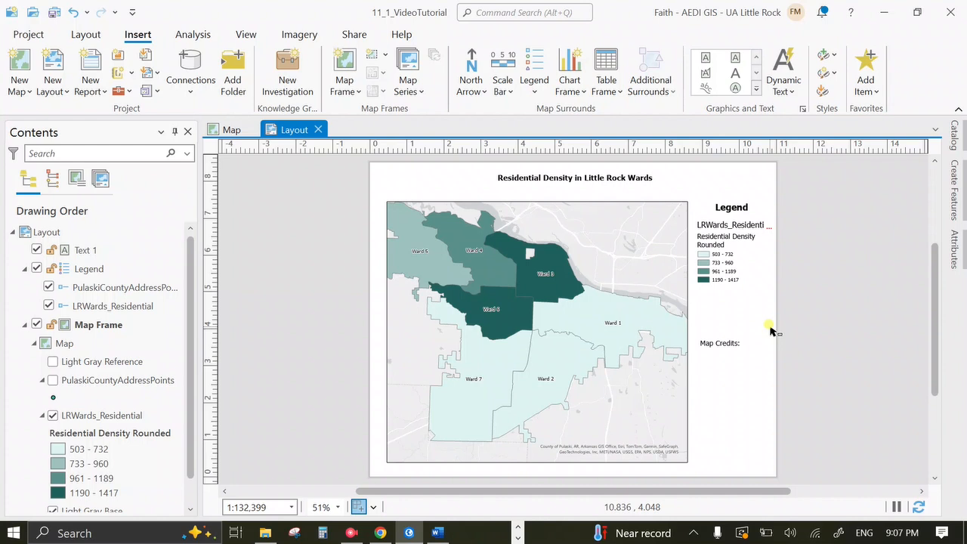
# - Rename the LRWards_Residential layer as "Residential Density by Ward"
pyautogui.click(714, 240)
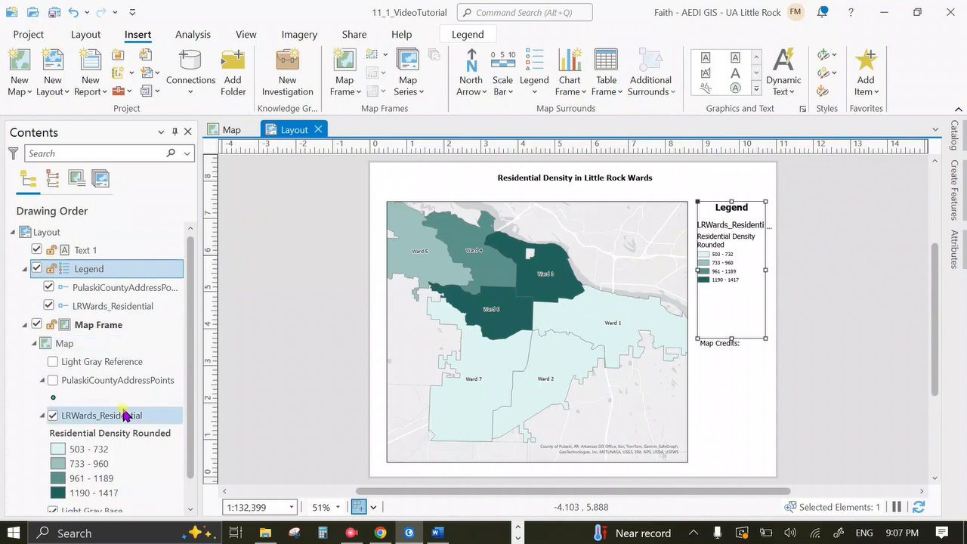
pyautogui.scroll(-1, 192, 439)
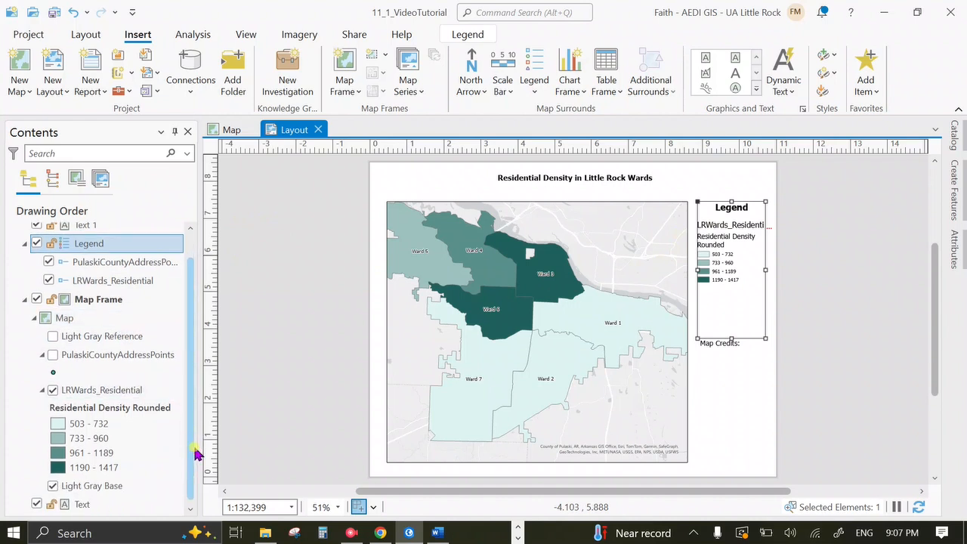
pyautogui.click(138, 390)
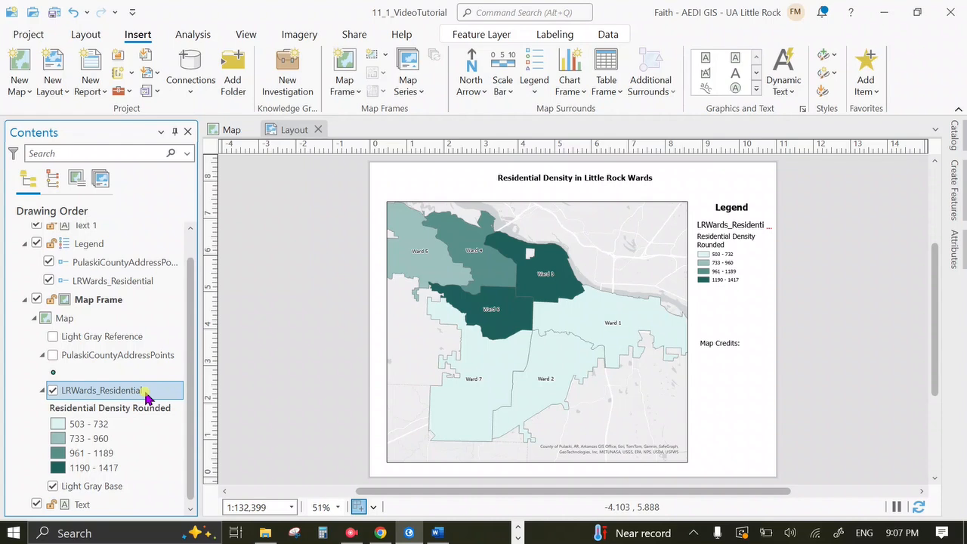
pyautogui.doubleClick(146, 398)
pyautogui.click(729, 387)
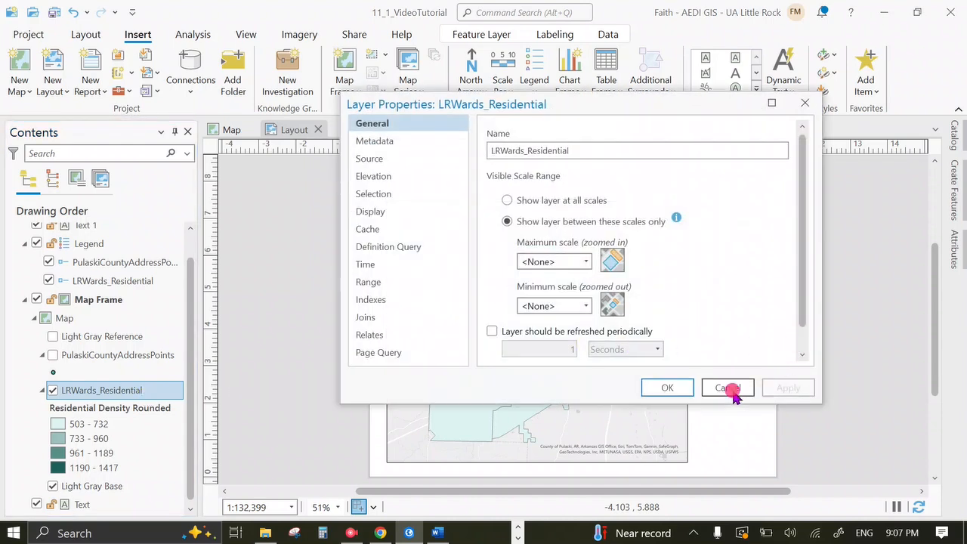
pyautogui.click(102, 389)
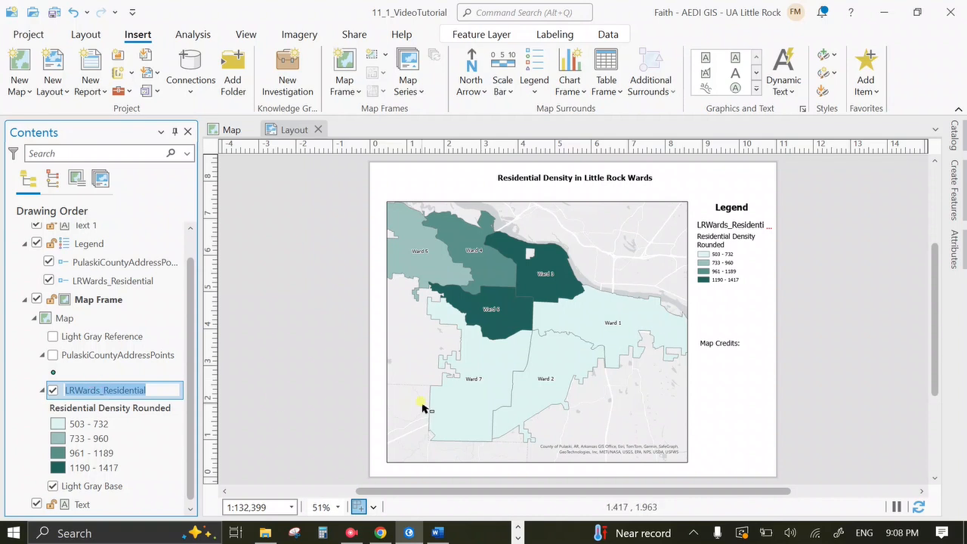
pyautogui.write('Residential')
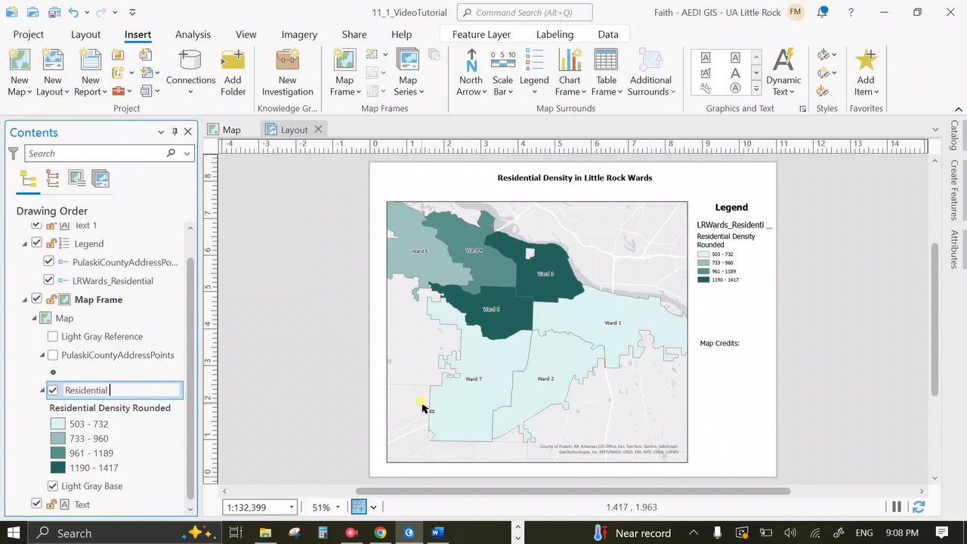
pyautogui.write(' Density by Ward')
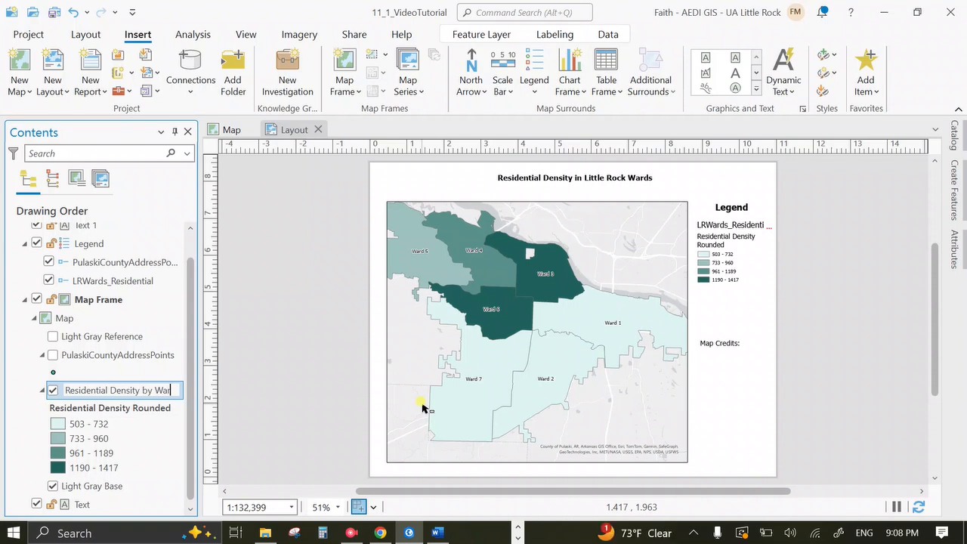
pyautogui.press('Return')
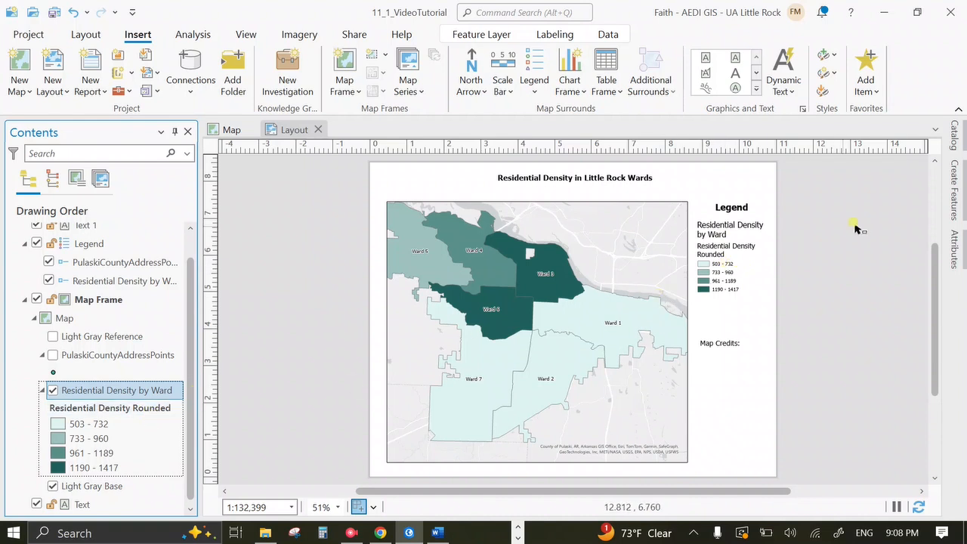
# - Copy and clear the "Residential Density Rounded" heading above the ward layer's density classes
pyautogui.click(118, 412)
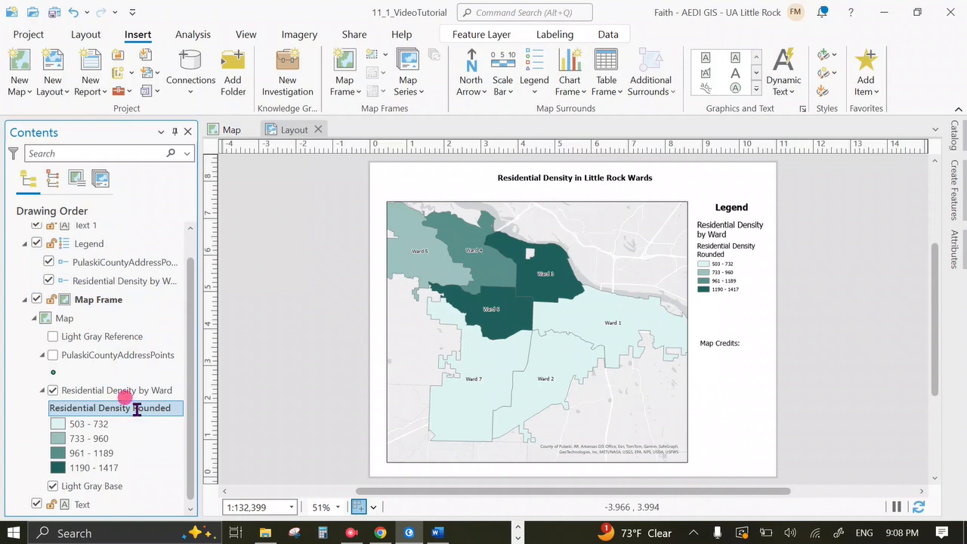
pyautogui.click(137, 409)
pyautogui.hotkey('ctrl', 'c')
pyautogui.press('BackSpace')
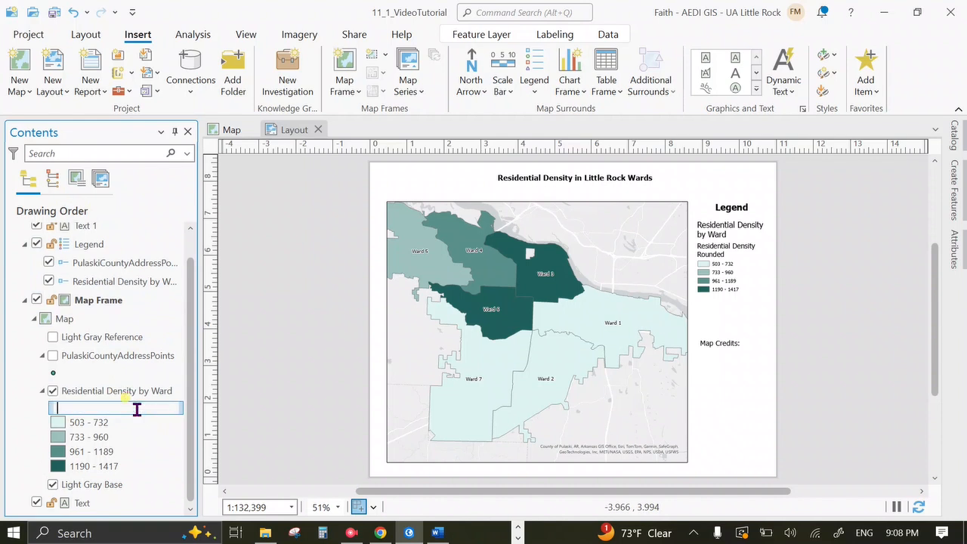
pyautogui.press('Return')
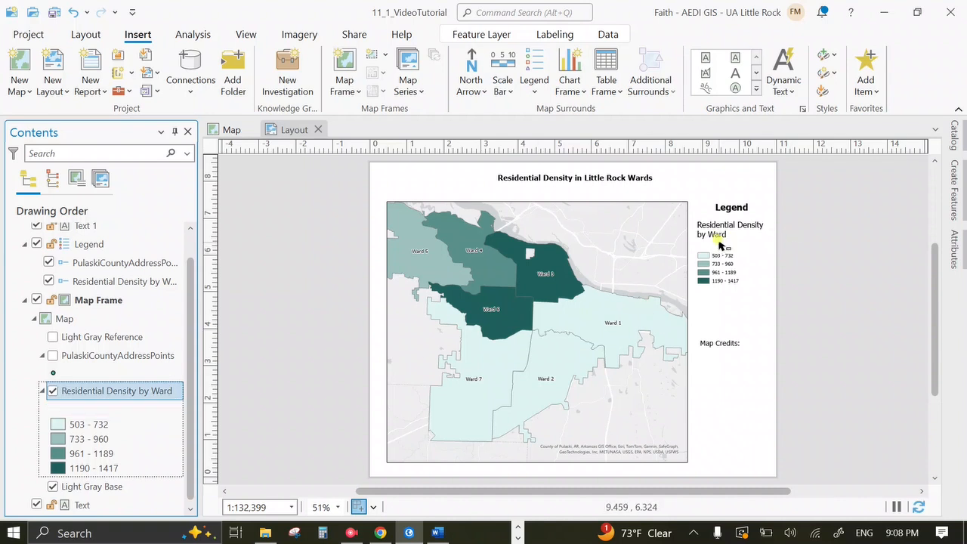
# - Paste the heading "Residential Density Rounded" back above the ward layer's density classes
pyautogui.click(112, 414)
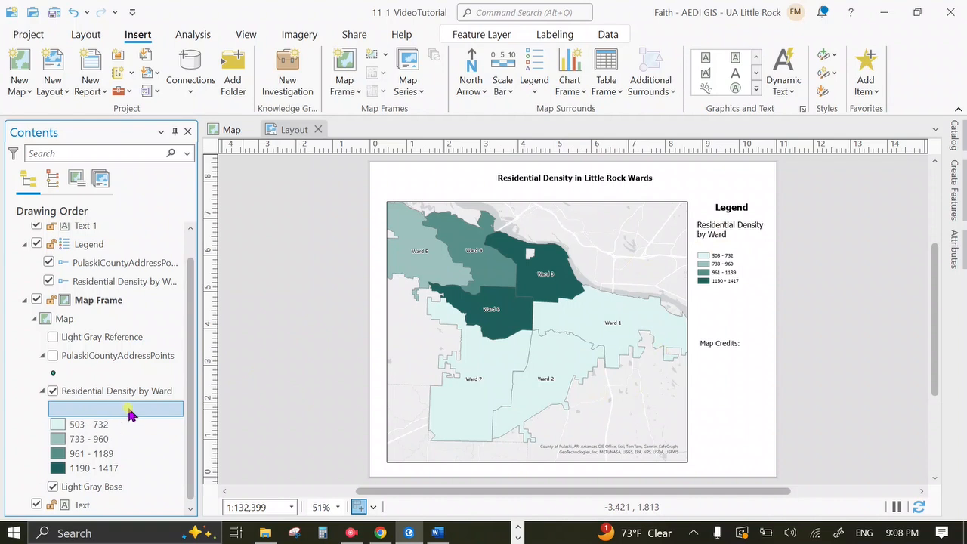
pyautogui.click(129, 409)
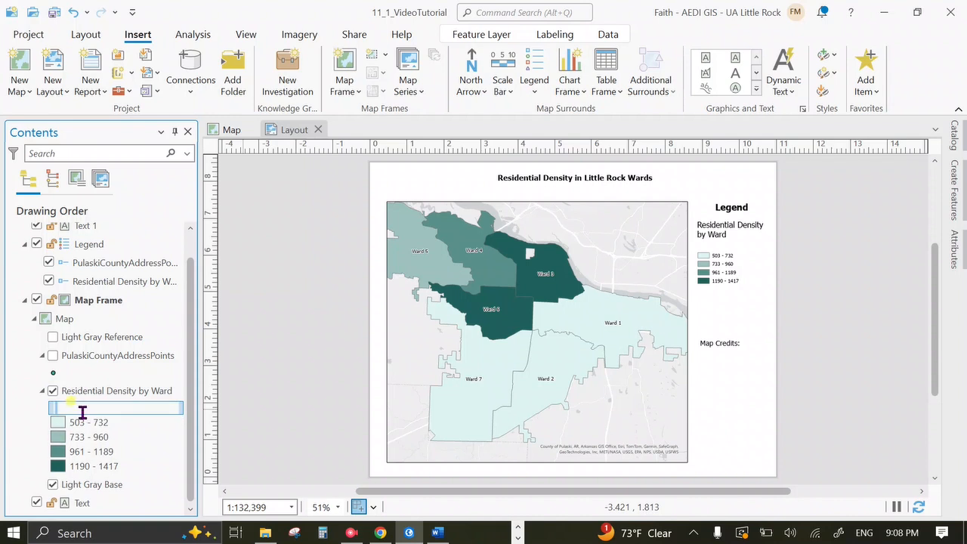
pyautogui.hotkey('ctrl', 'v')
pyautogui.press('Return')
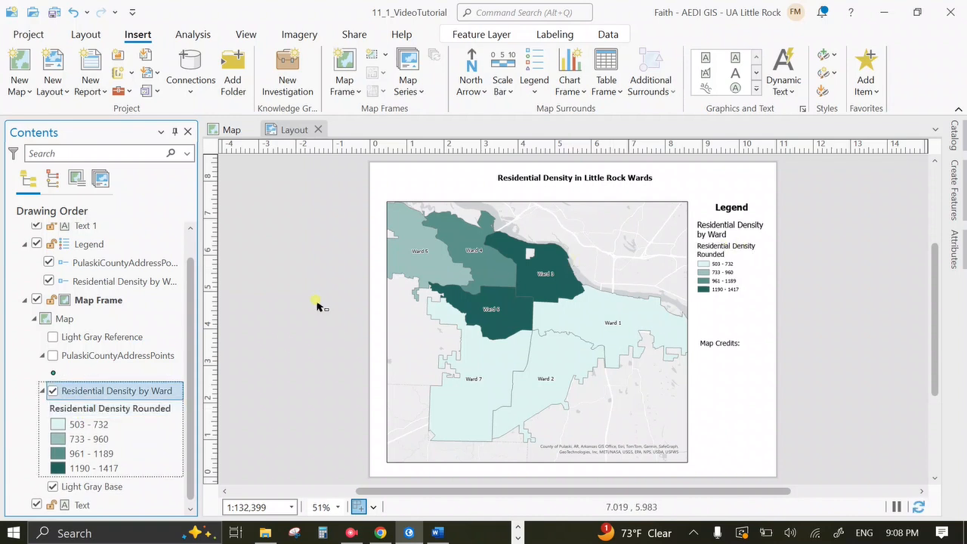
# - Clear the "Residential Density Rounded" heading above the ward layer's density classes again
pyautogui.click(127, 409)
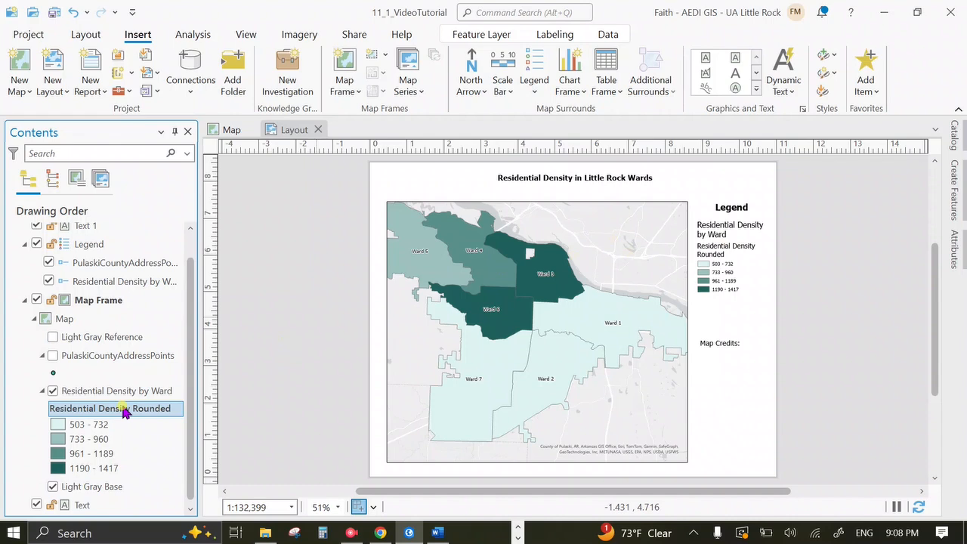
pyautogui.click(123, 408)
pyautogui.press('BackSpace')
pyautogui.press('Return')
pyautogui.click(122, 408)
pyautogui.click(121, 409)
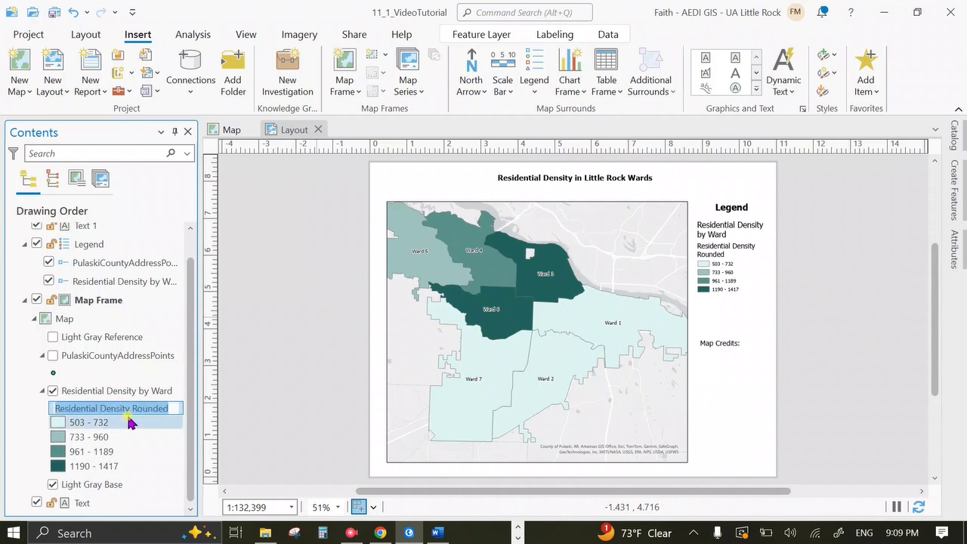
pyautogui.press('BackSpace')
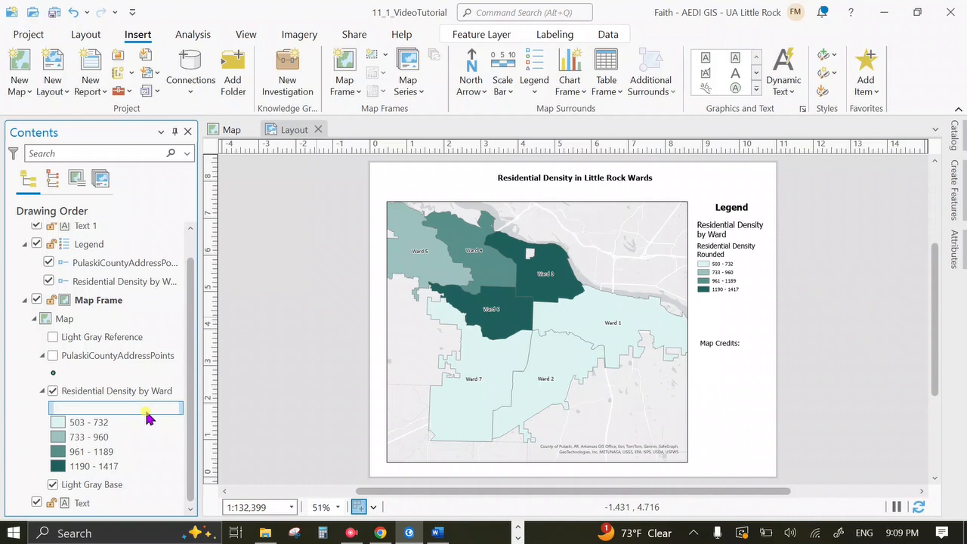
pyautogui.press('Return')
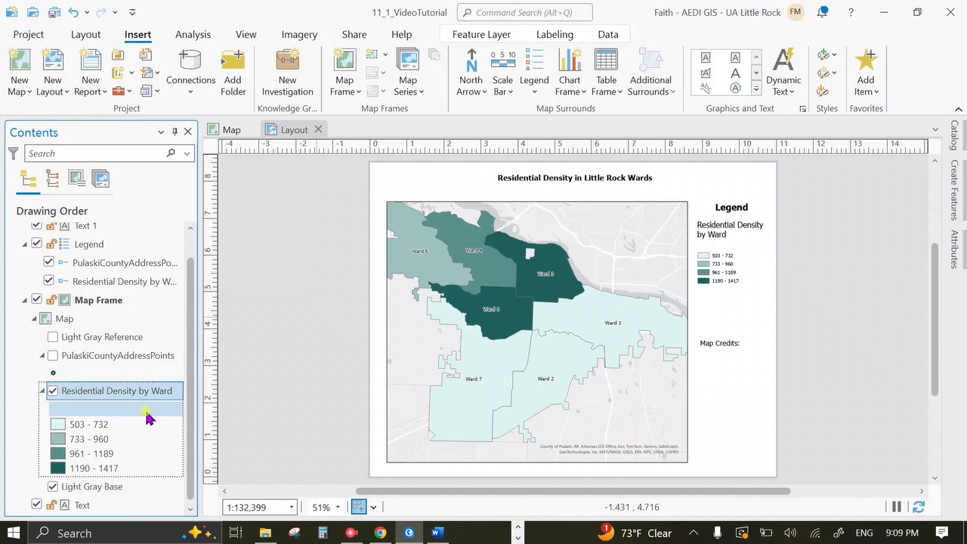
# - Enter "Residential Density by Ward" as the heading above the ward layer's density classes
pyautogui.click(140, 411)
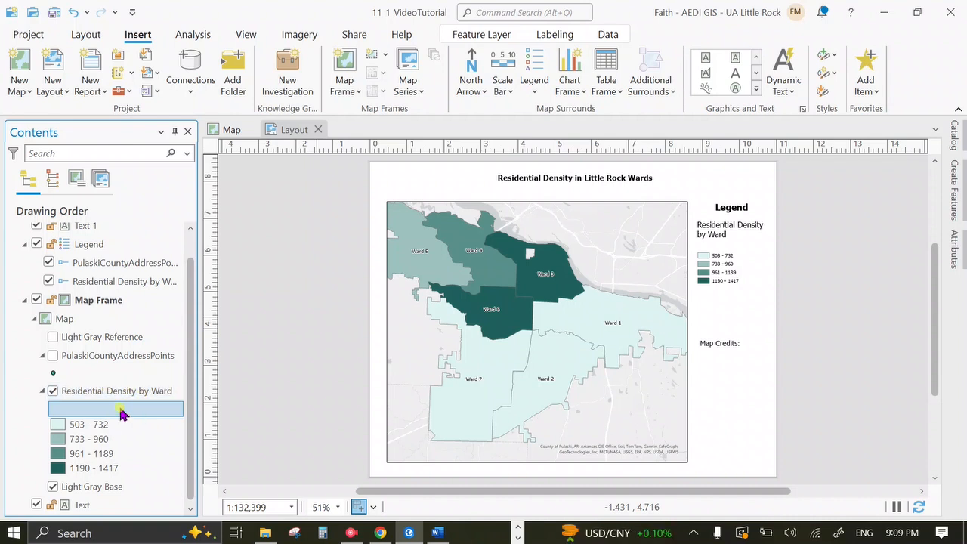
pyautogui.click(121, 412)
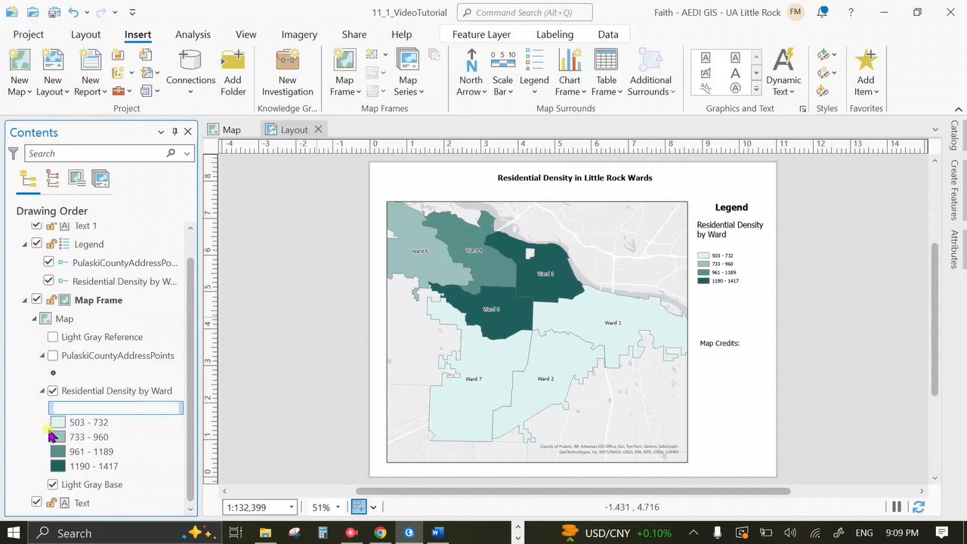
pyautogui.write('Resid')
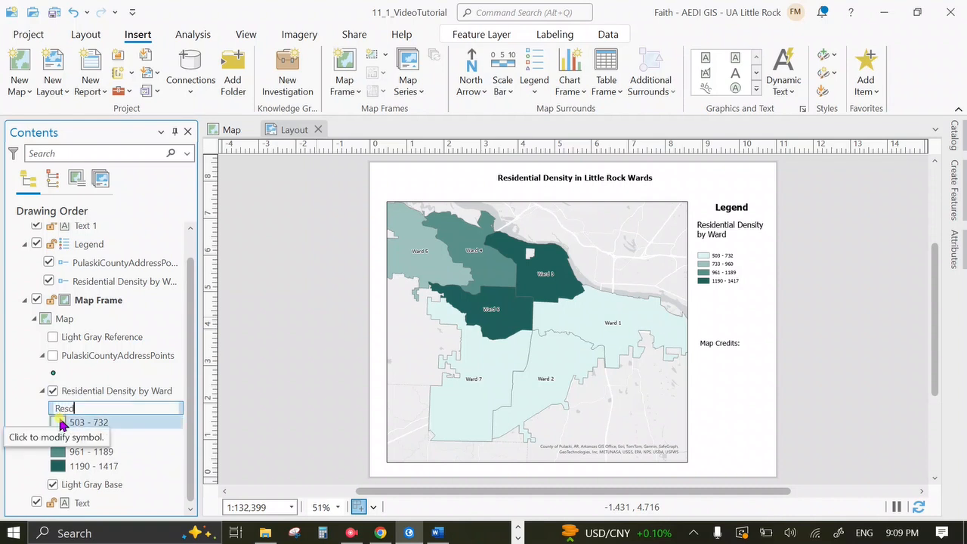
pyautogui.write('ential Density by Ward')
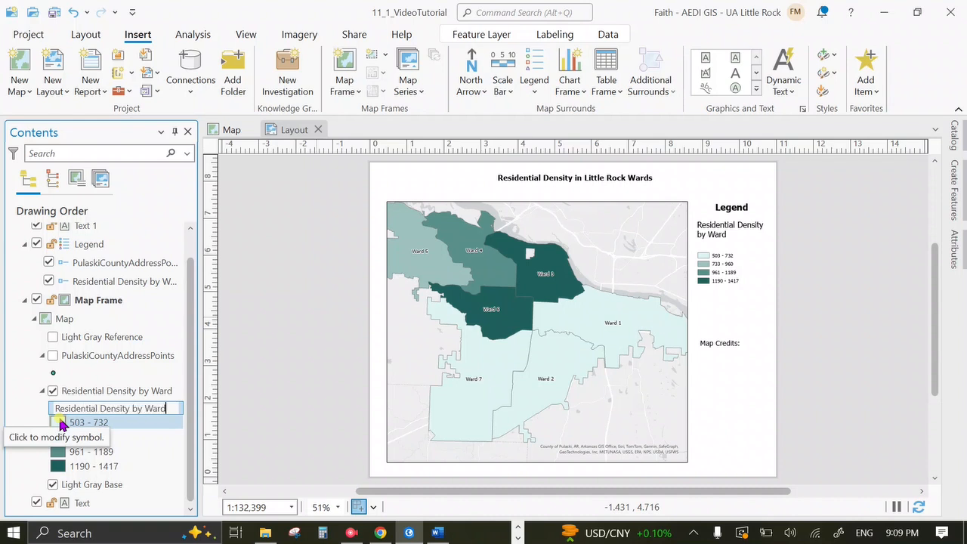
pyautogui.press('Return')
# - Clear the ward layer's name in its layer properties and apply the blank name
pyautogui.doubleClick(141, 388)
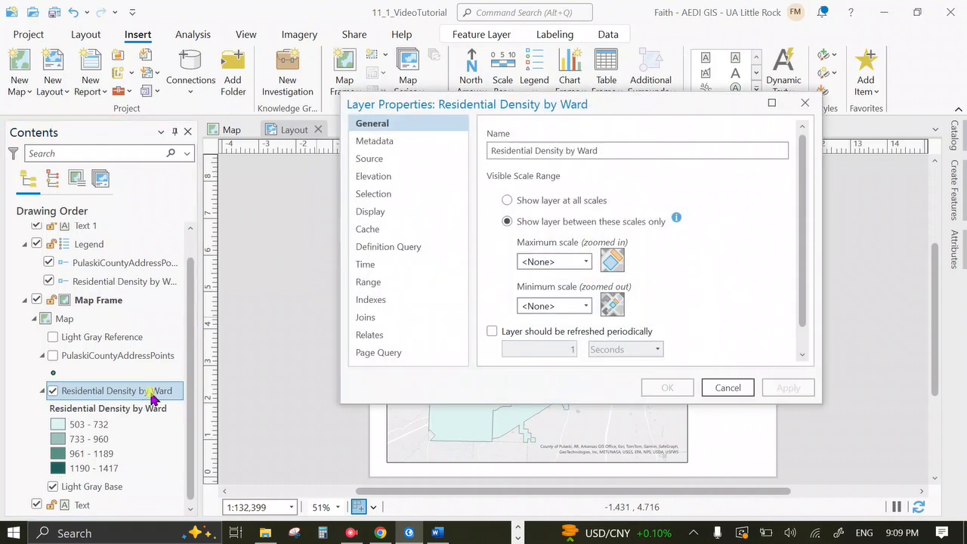
pyautogui.moveTo(596, 152); pyautogui.dragTo(410, 162)
pyautogui.press('BackSpace')
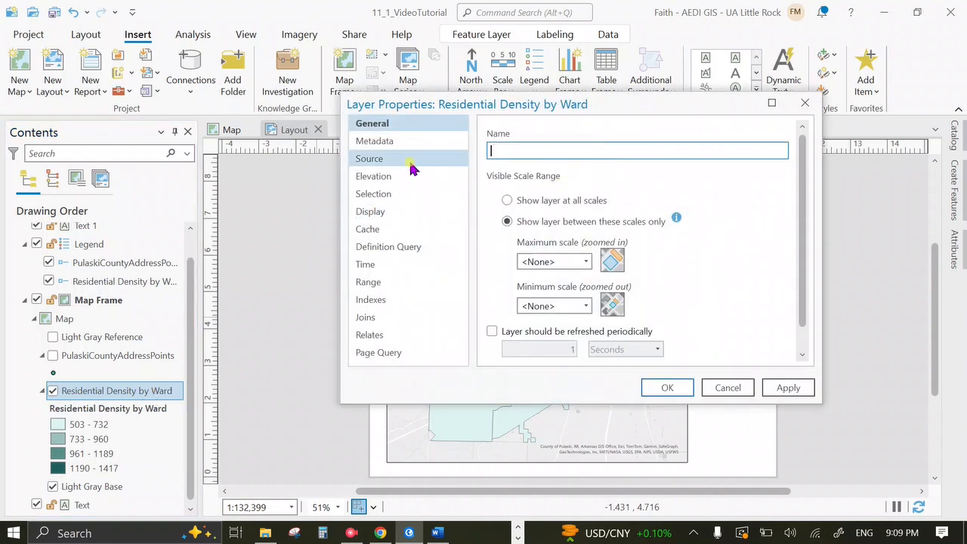
pyautogui.click(676, 386)
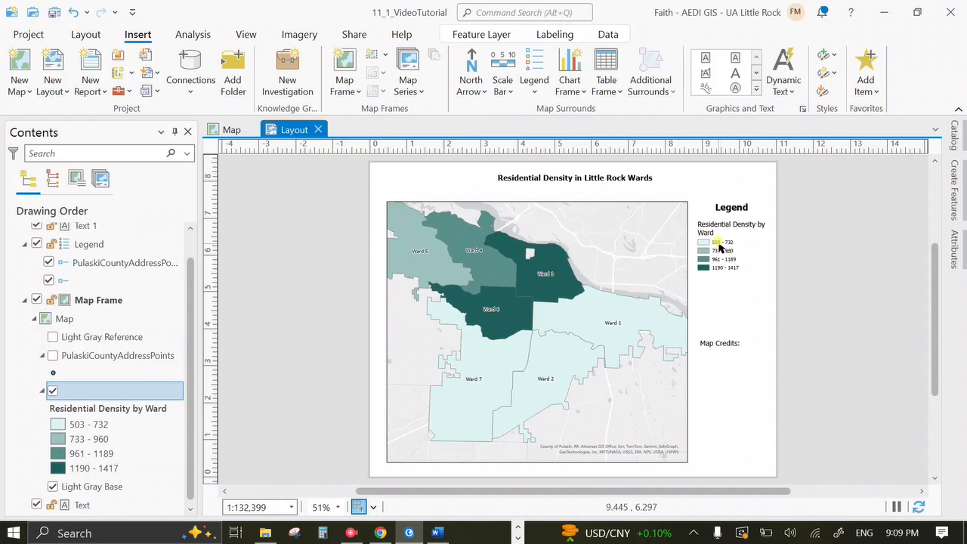
# - Select the legend on the layout and show its text and size formatting options
pyautogui.click(730, 251)
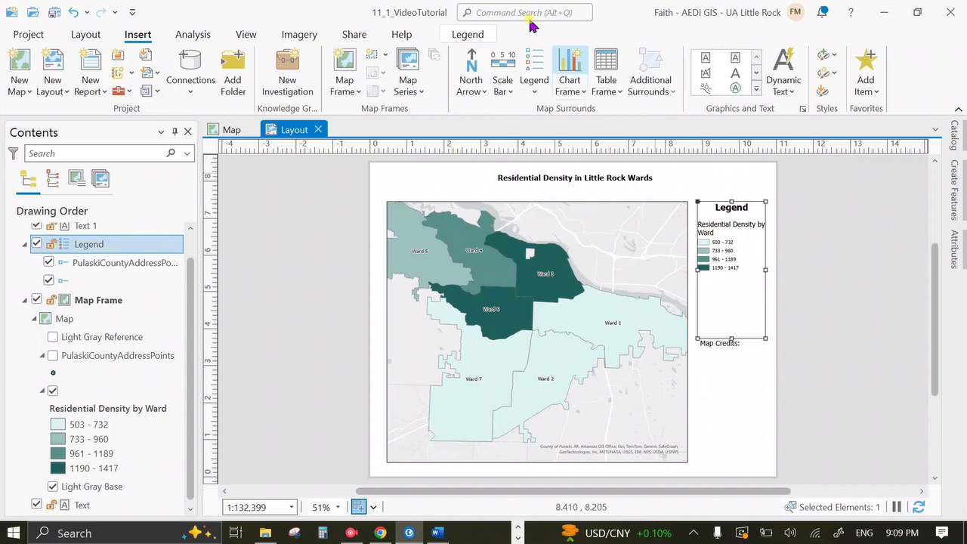
pyautogui.click(462, 36)
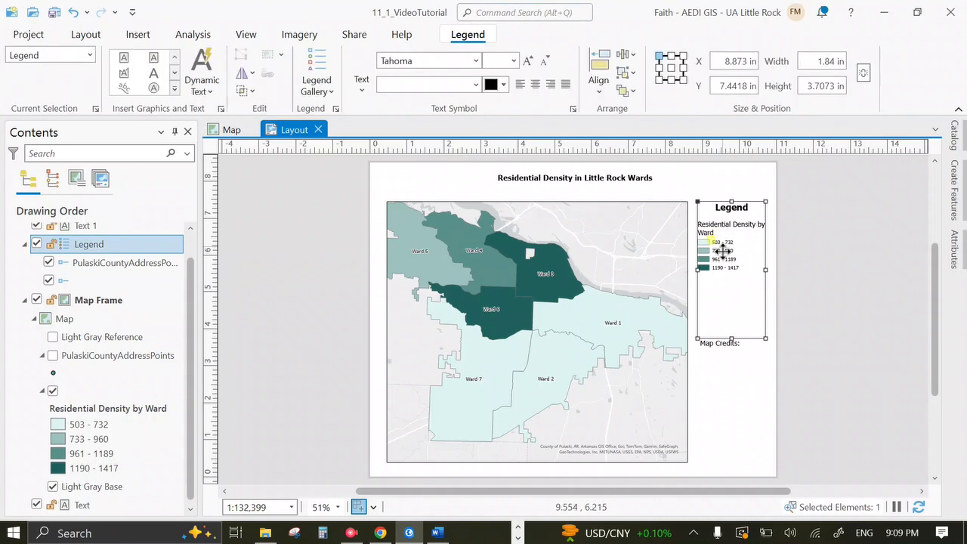